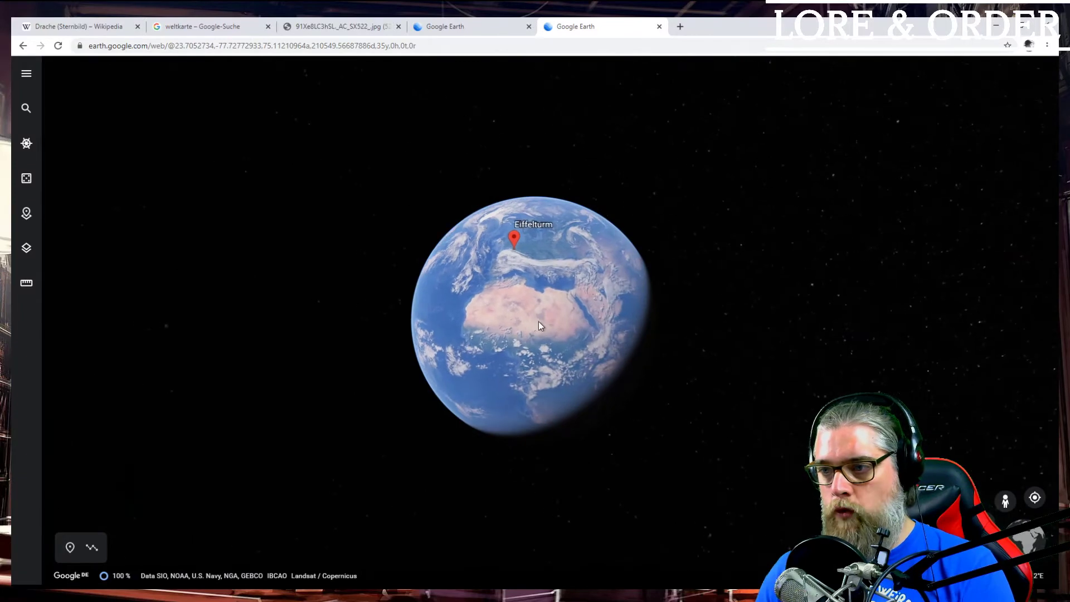
# - Rotate the globe to examine South America and the Atlantic Ocean
pyautogui.moveTo(527, 317)
pyautogui.mouseDown()
pyautogui.moveTo(478, 366)
pyautogui.moveTo(431, 383)
pyautogui.moveTo(468, 382)
pyautogui.mouseUp()
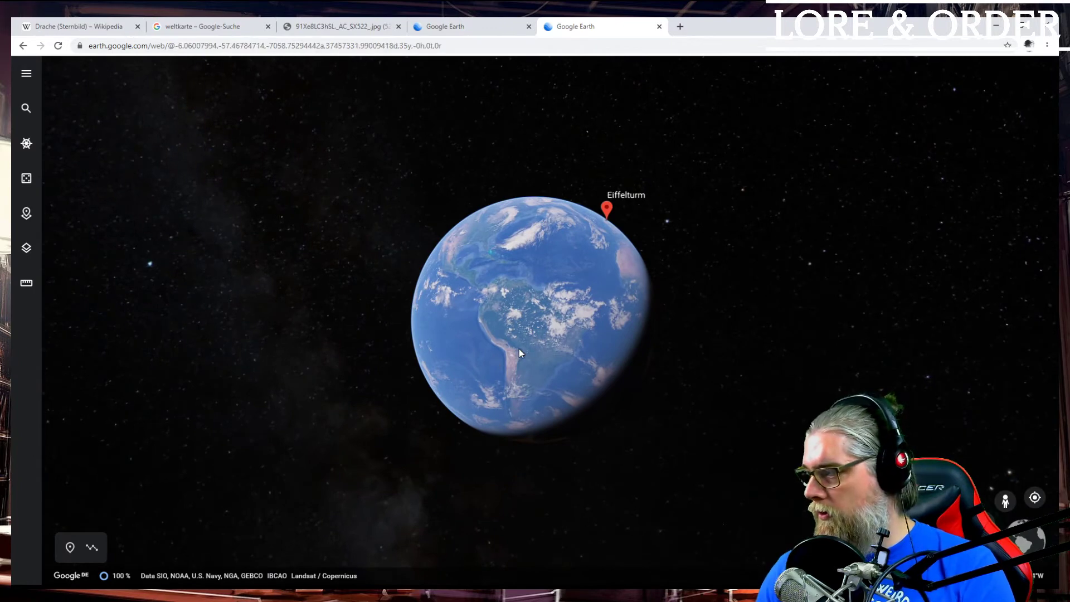
pyautogui.moveTo(525, 315); pyautogui.dragTo(523, 362)
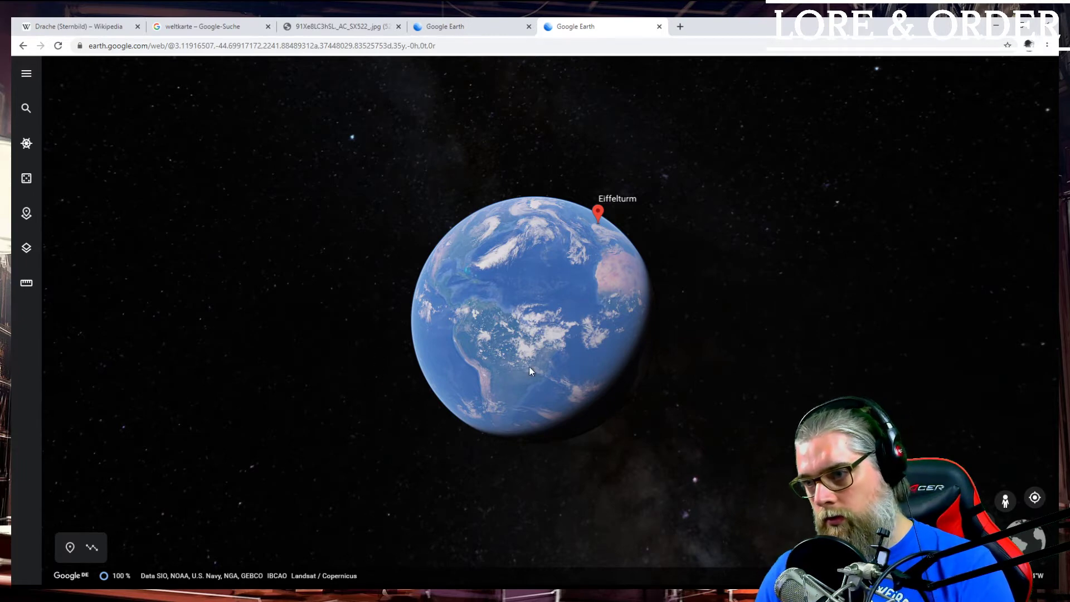
pyautogui.moveTo(535, 315); pyautogui.dragTo(473, 320)
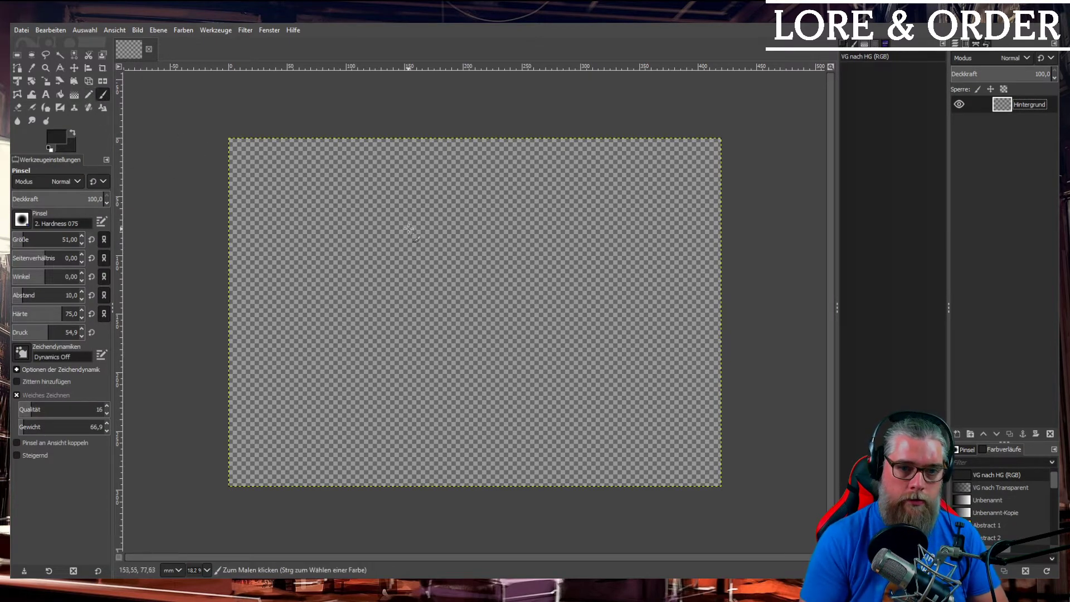
# - Switch to GIMP, add a transparent layer above the background layer, and fill the background layer with white
pyautogui.keyDown('shift'); pyautogui.click(957, 434); pyautogui.keyUp('shift')
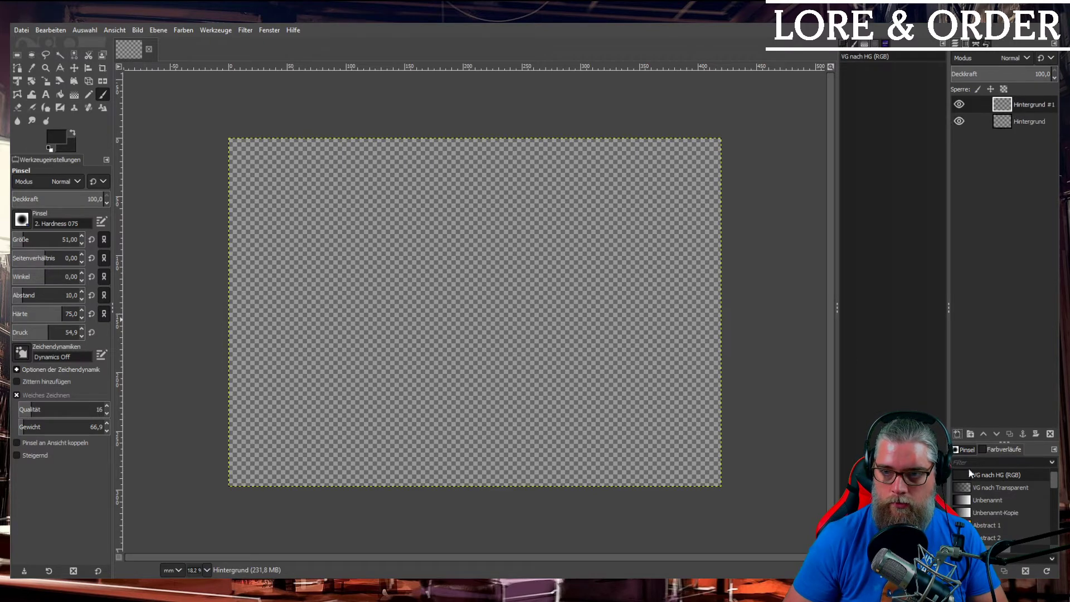
pyautogui.click(1023, 121)
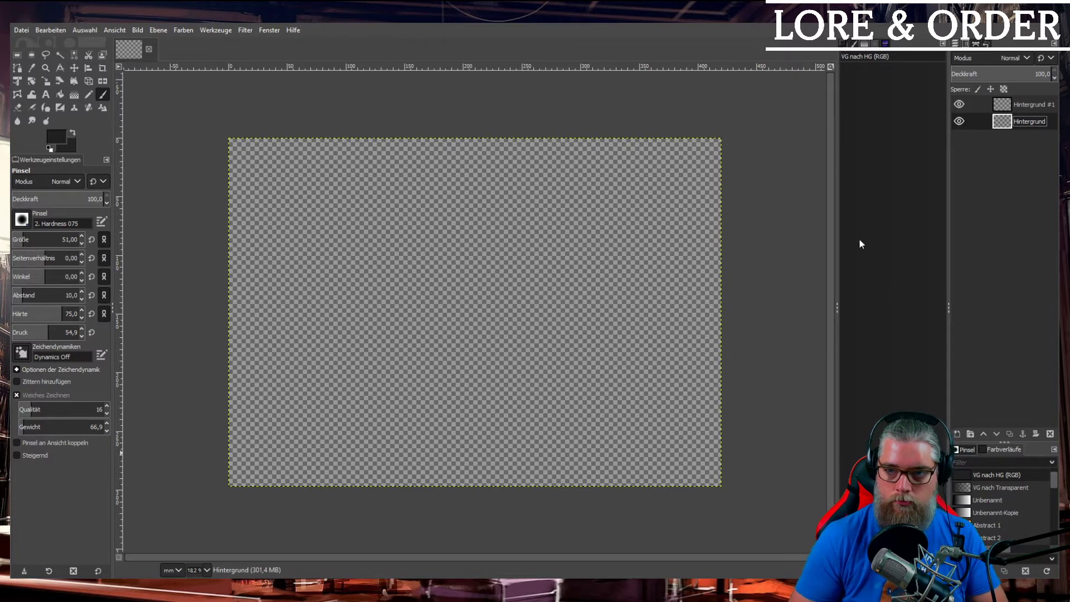
pyautogui.click(846, 45)
pyautogui.moveTo(863, 124); pyautogui.dragTo(842, 68)
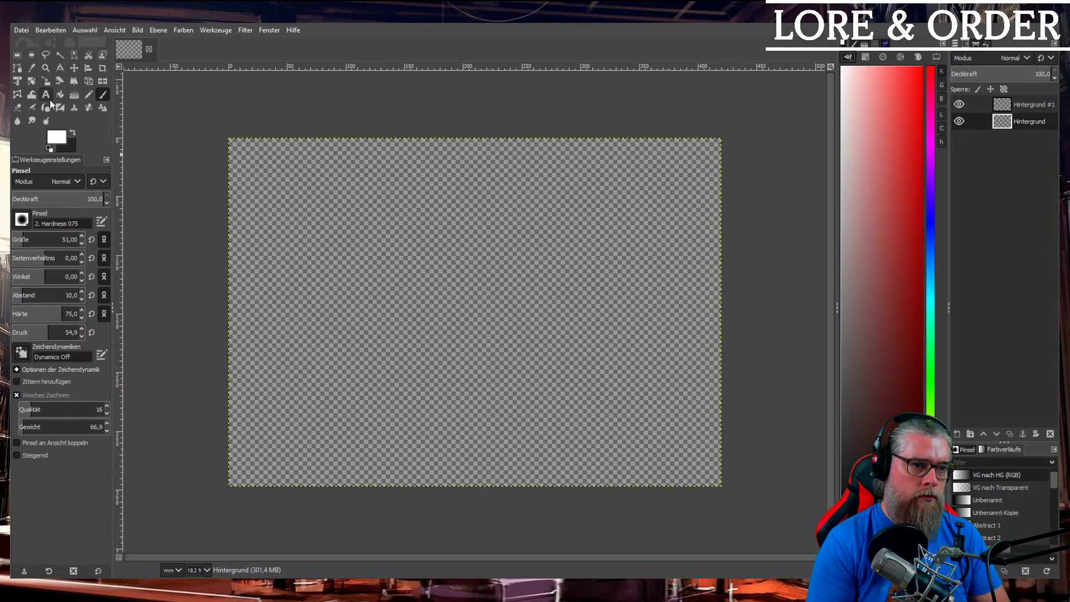
pyautogui.click(60, 95)
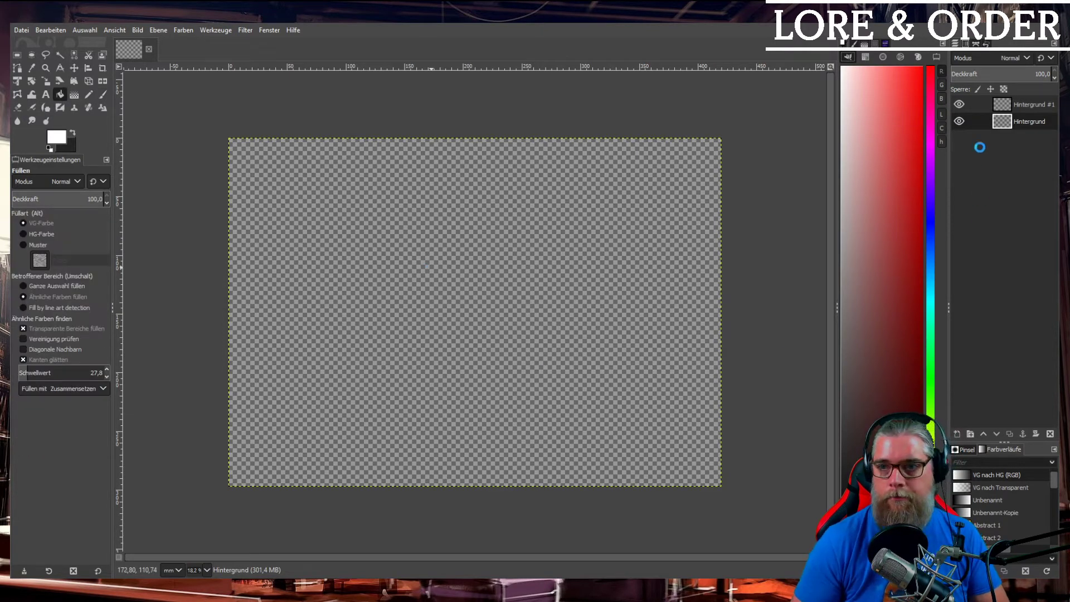
# - Draw a solid black circle about 2489 px in diameter near the canvas centre on the upper layer, and clear the selection
pyautogui.click(1026, 106)
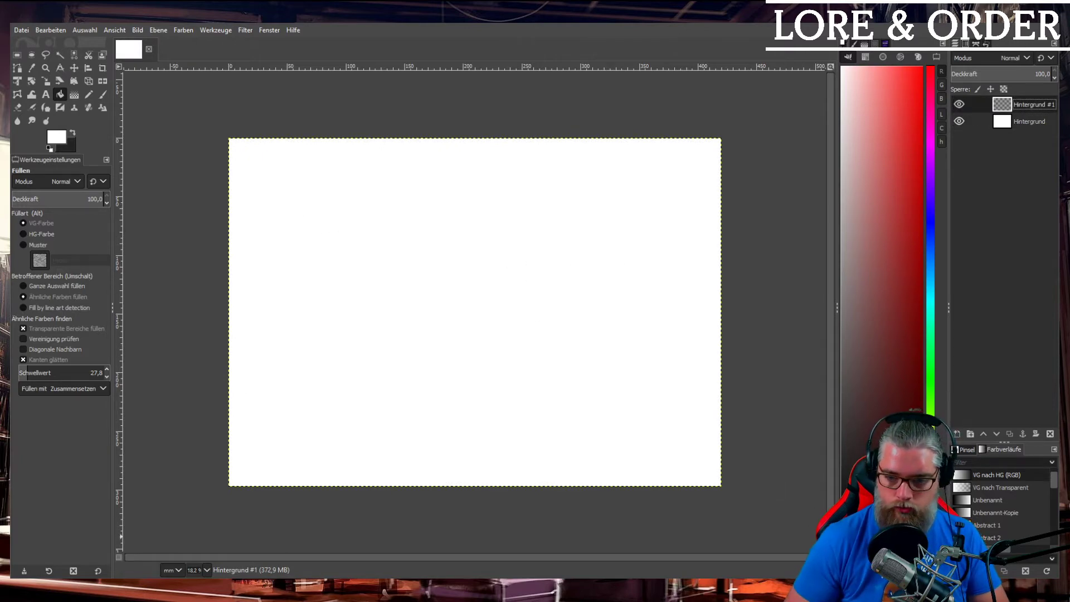
pyautogui.press('d')
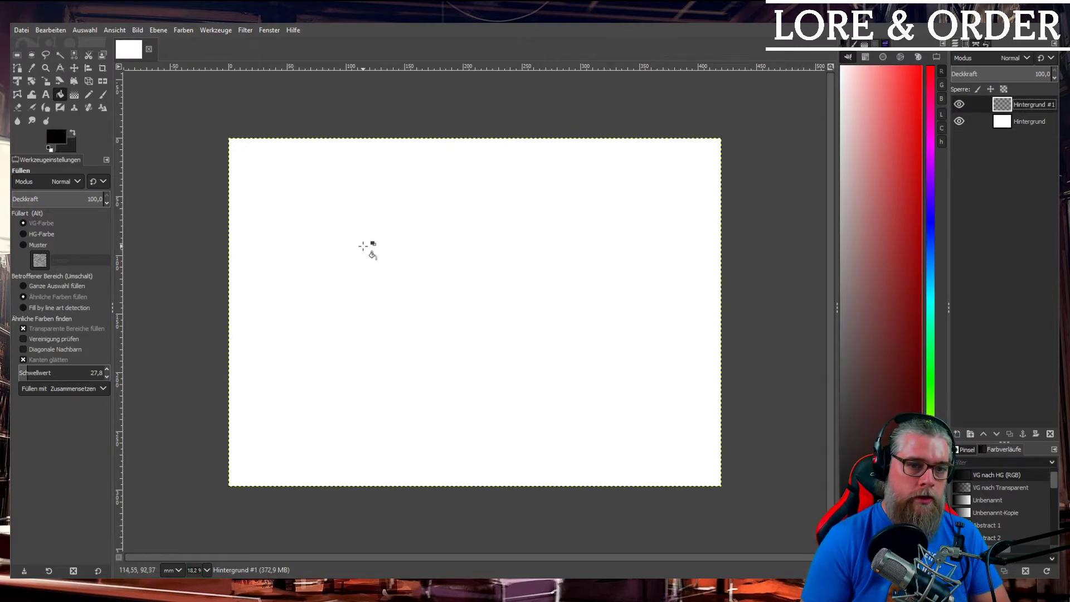
pyautogui.click(103, 95)
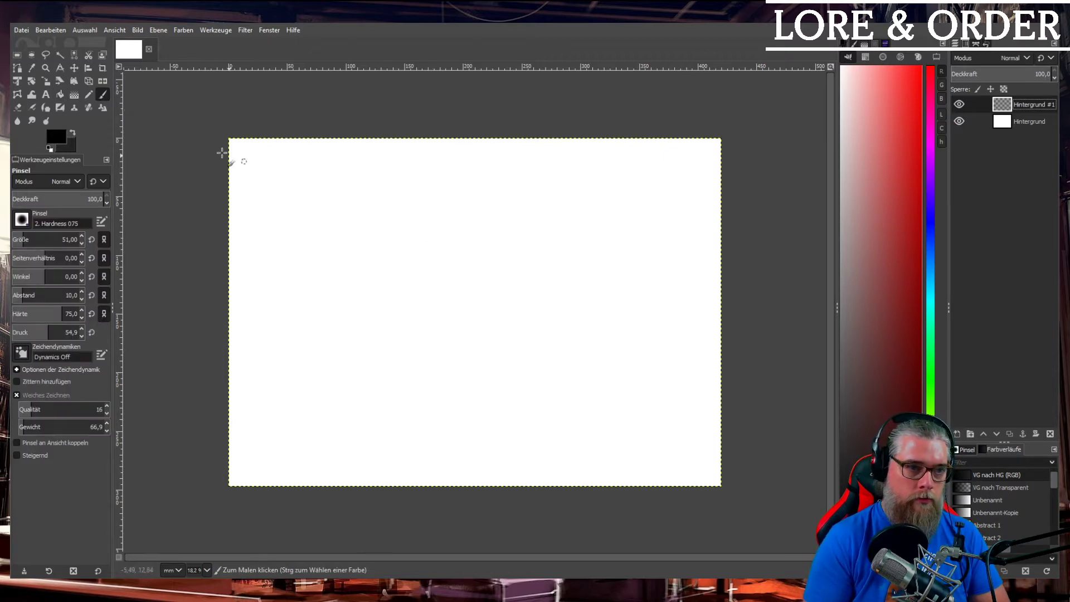
pyautogui.click(32, 55)
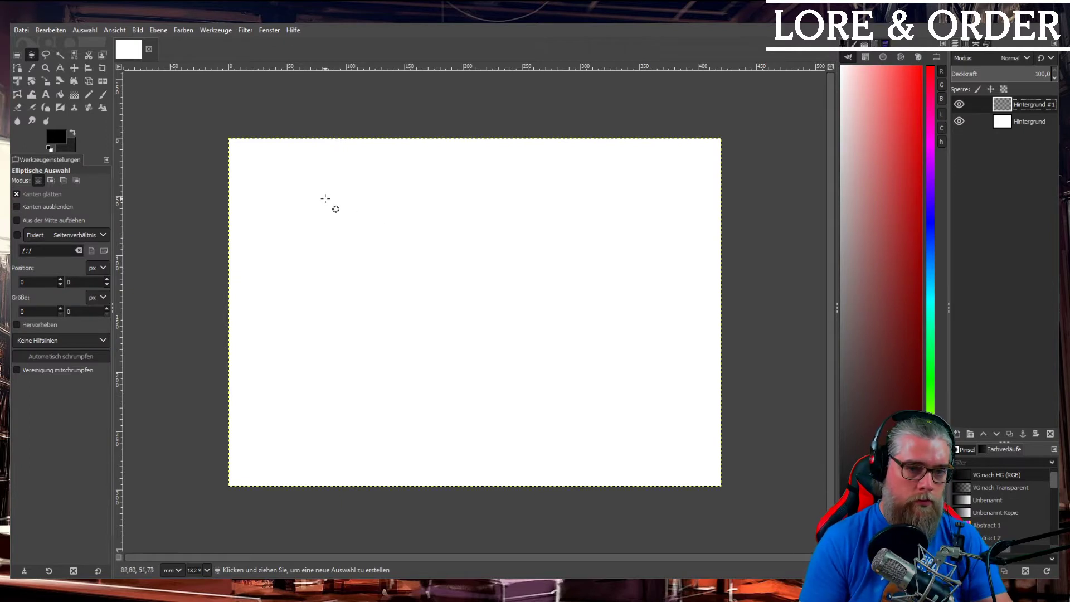
pyautogui.moveTo(330, 199); pyautogui.dragTo(588, 430)
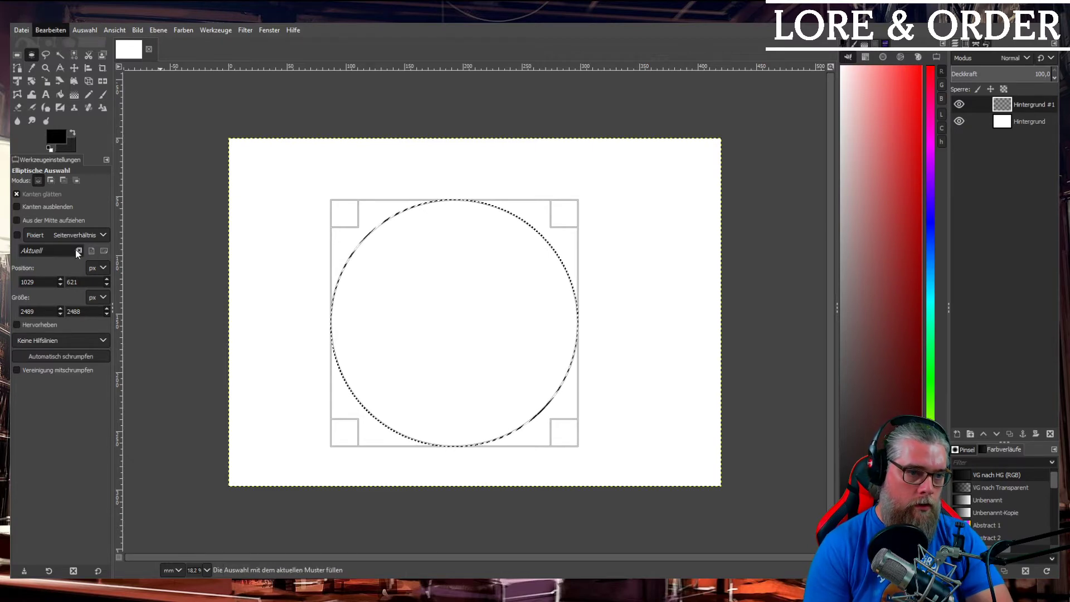
pyautogui.click(82, 221)
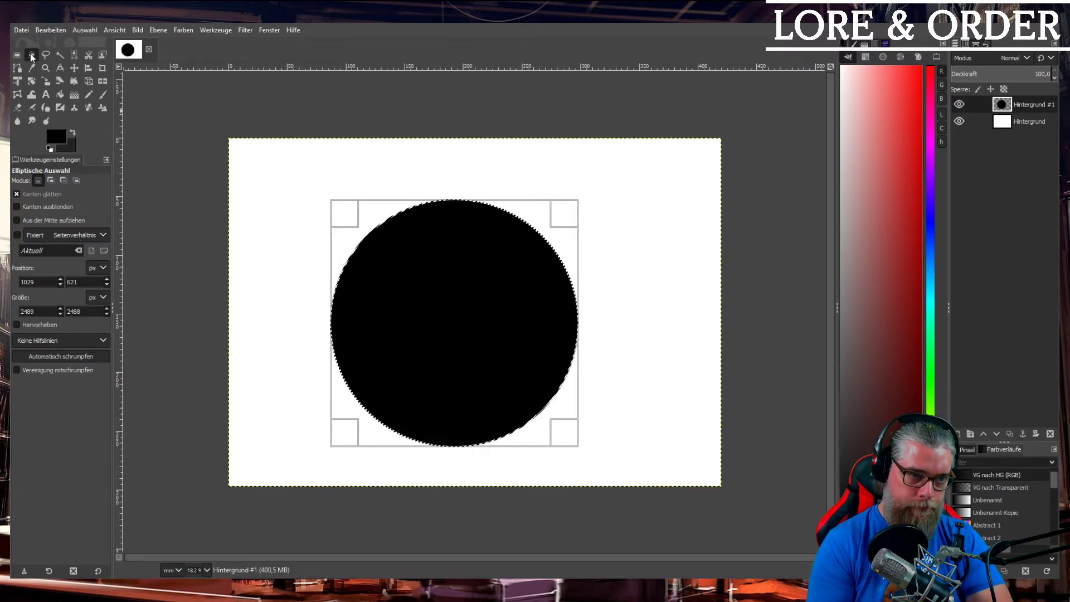
pyautogui.click(268, 203)
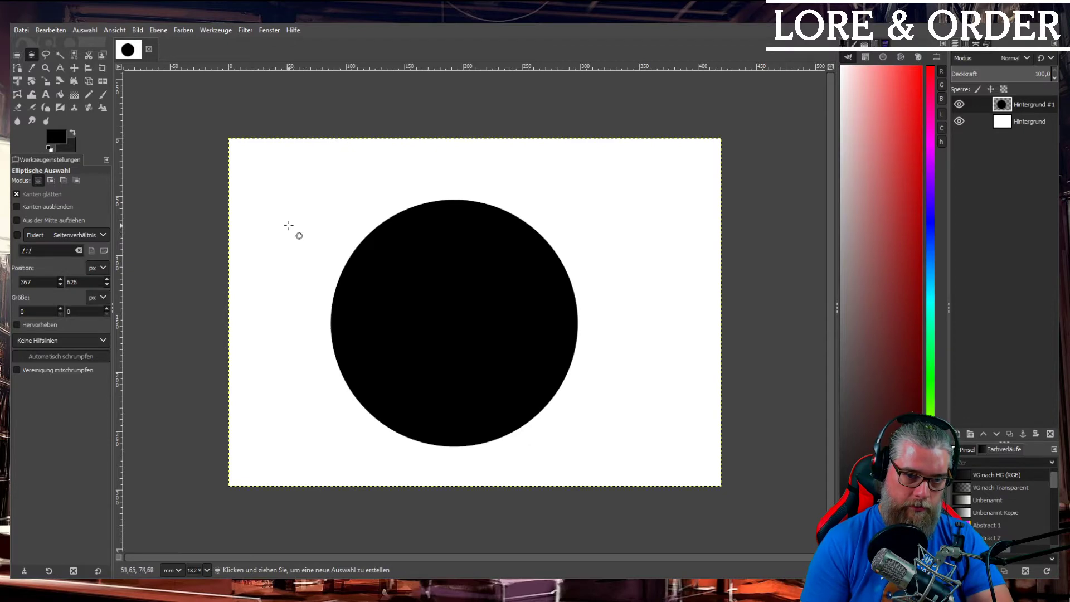
pyautogui.moveTo(285, 231); pyautogui.dragTo(420, 422)
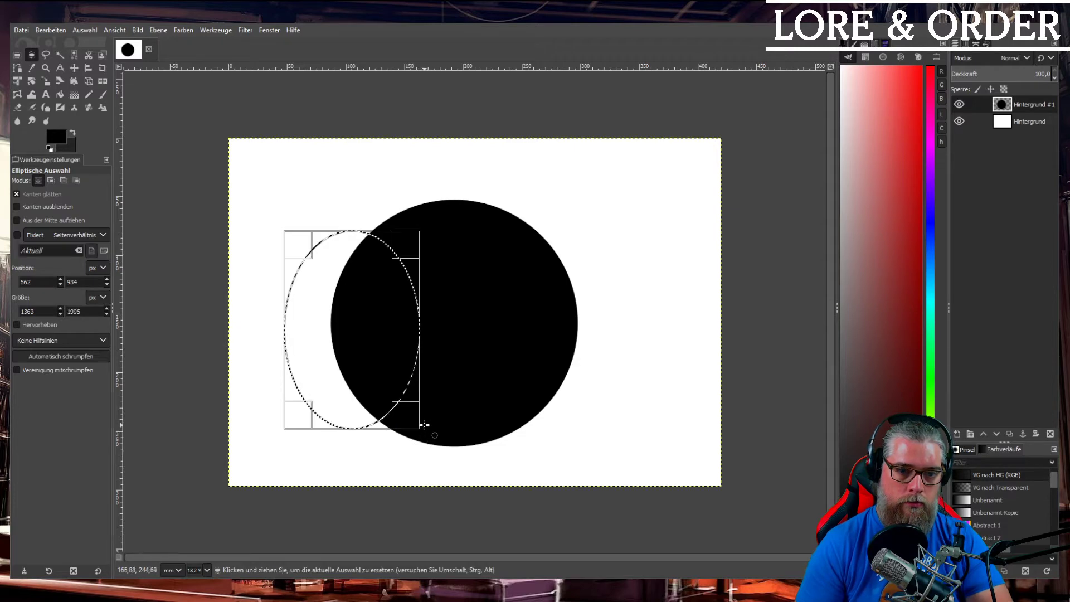
pyautogui.press('Delete')
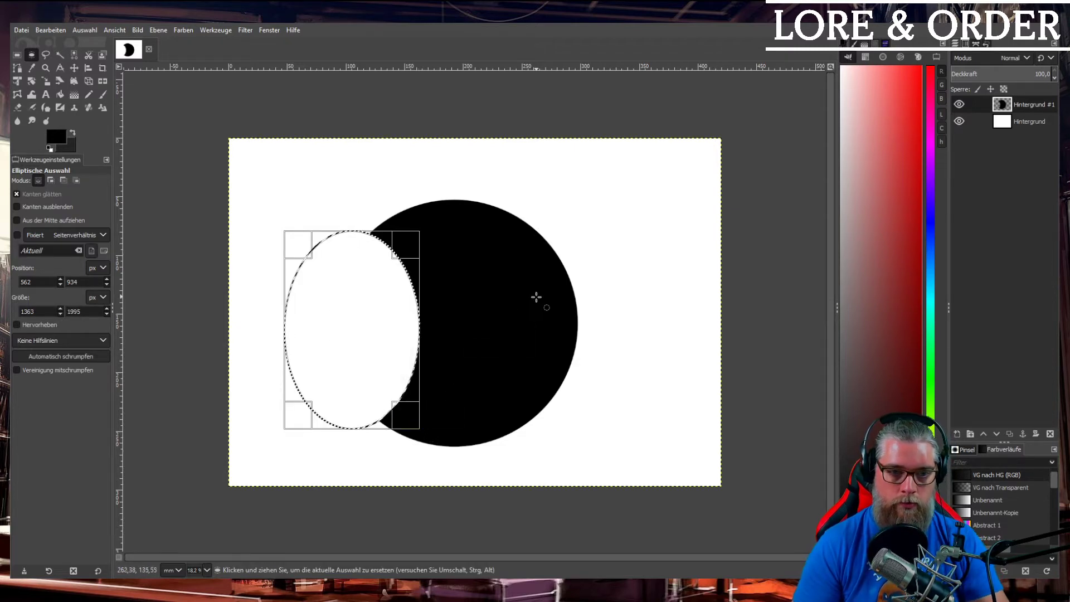
pyautogui.click(605, 229)
pyautogui.moveTo(606, 228); pyautogui.dragTo(481, 427)
pyautogui.click(494, 410)
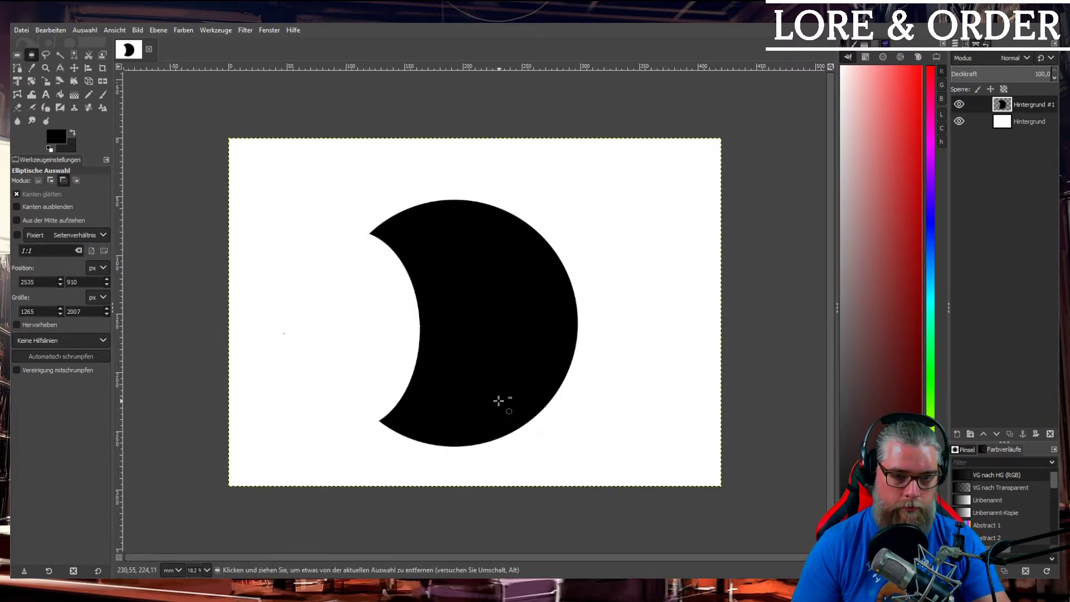
pyautogui.hotkey('ctrl', 'z')
pyautogui.hotkey('ctrl', 'z')
# - Cut elliptical bites of about 1525 × 1775 px from the circle's left side and 1356 × 1717 px from its right side
pyautogui.moveTo(289, 441); pyautogui.dragTo(441, 264)
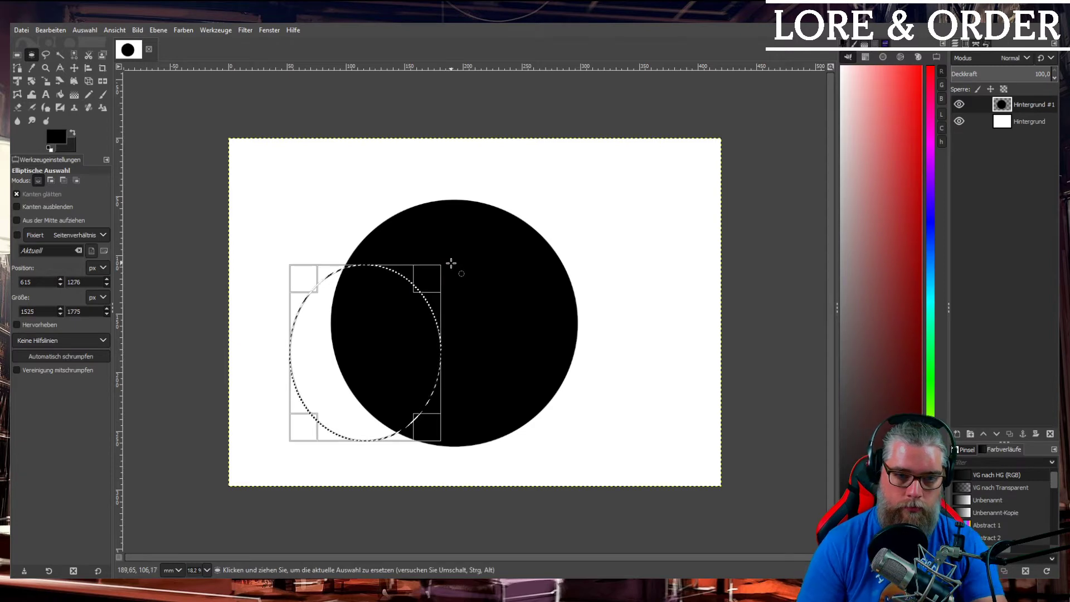
pyautogui.press('Delete')
pyautogui.moveTo(613, 416); pyautogui.dragTo(477, 248)
pyautogui.press('Delete')
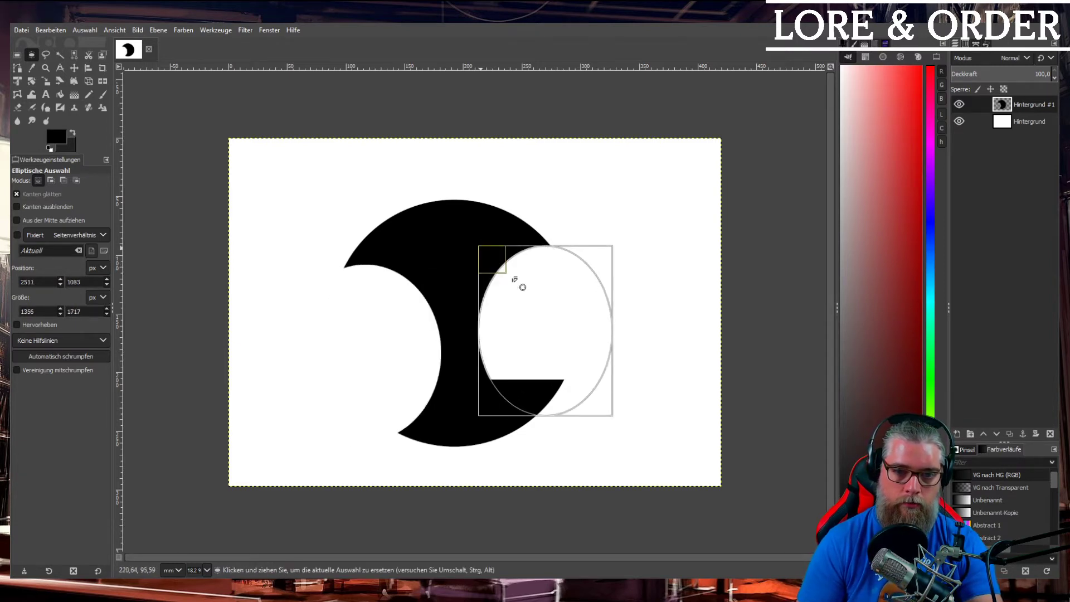
pyautogui.click(674, 261)
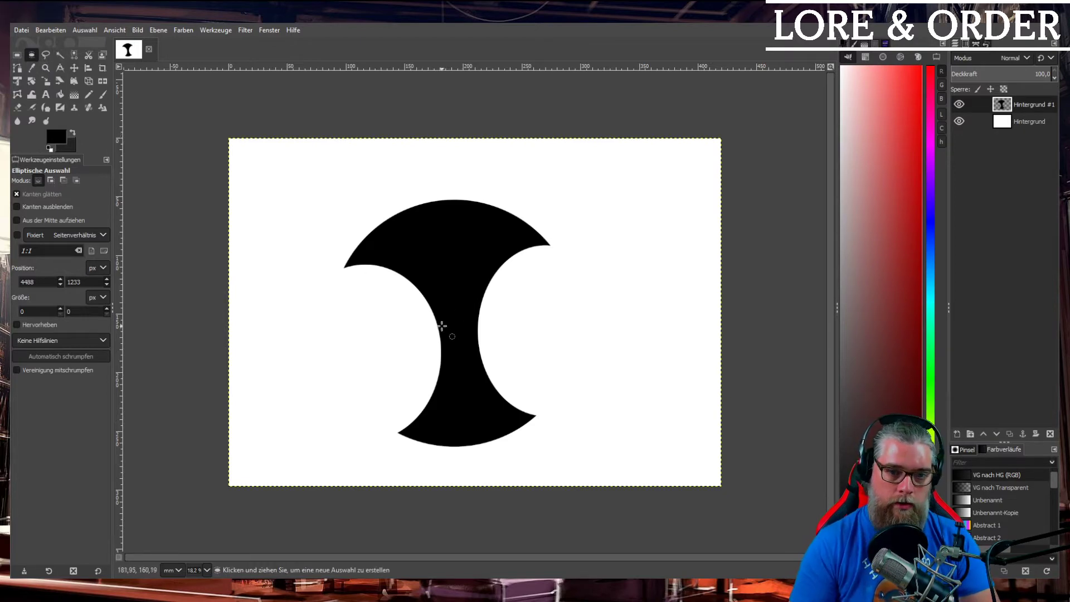
# - Add a solid black circle about 607 px in diameter over the narrow waist of the shape, and clear the selection
pyautogui.moveTo(427, 306); pyautogui.dragTo(474, 344)
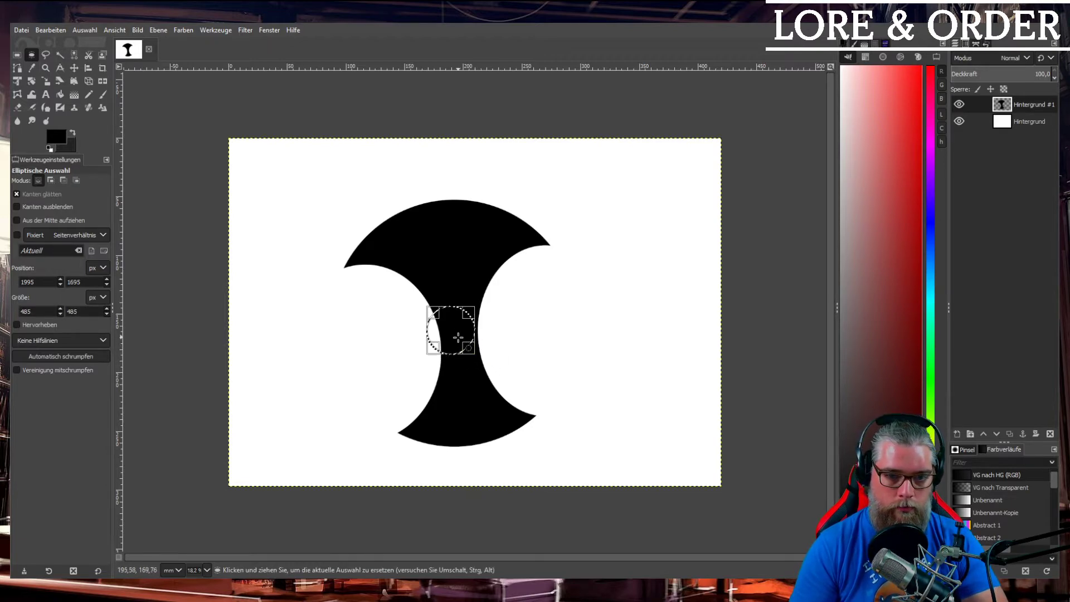
pyautogui.click(494, 349)
pyautogui.moveTo(426, 301); pyautogui.dragTo(486, 356)
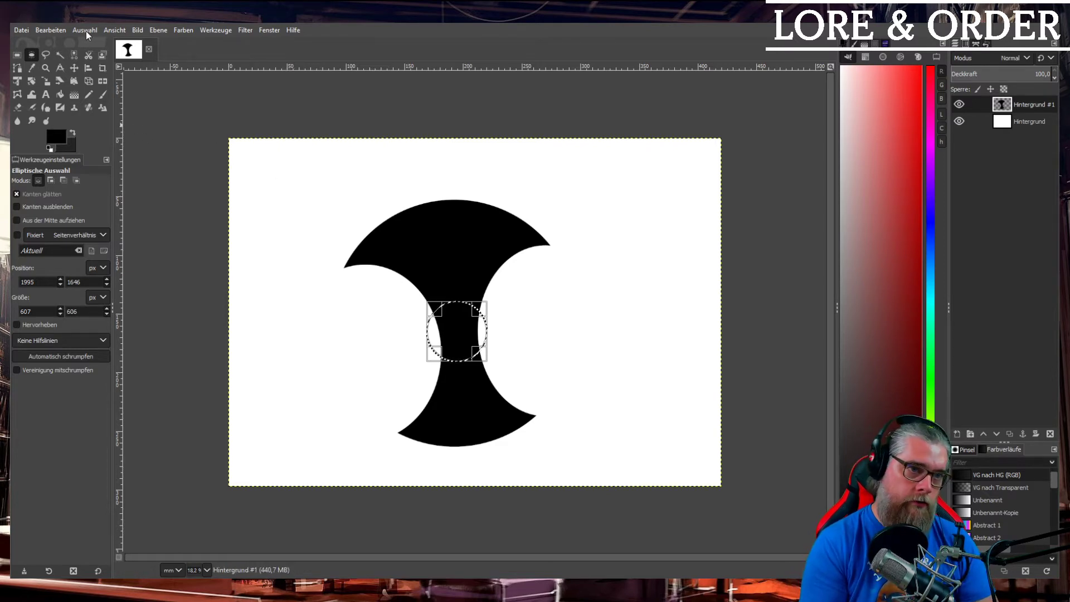
pyautogui.click(62, 32)
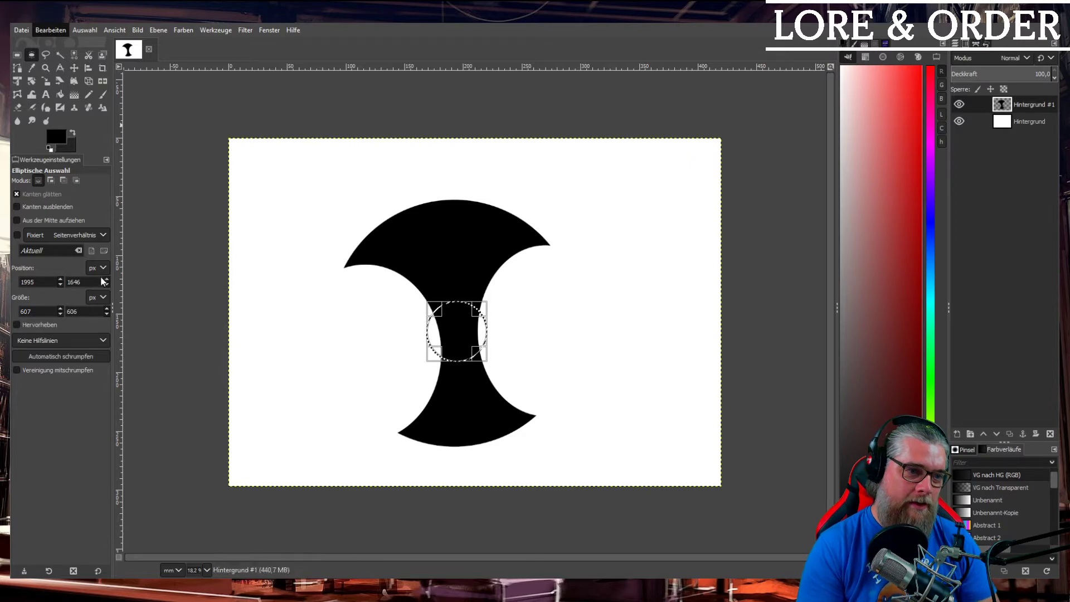
pyautogui.click(87, 227)
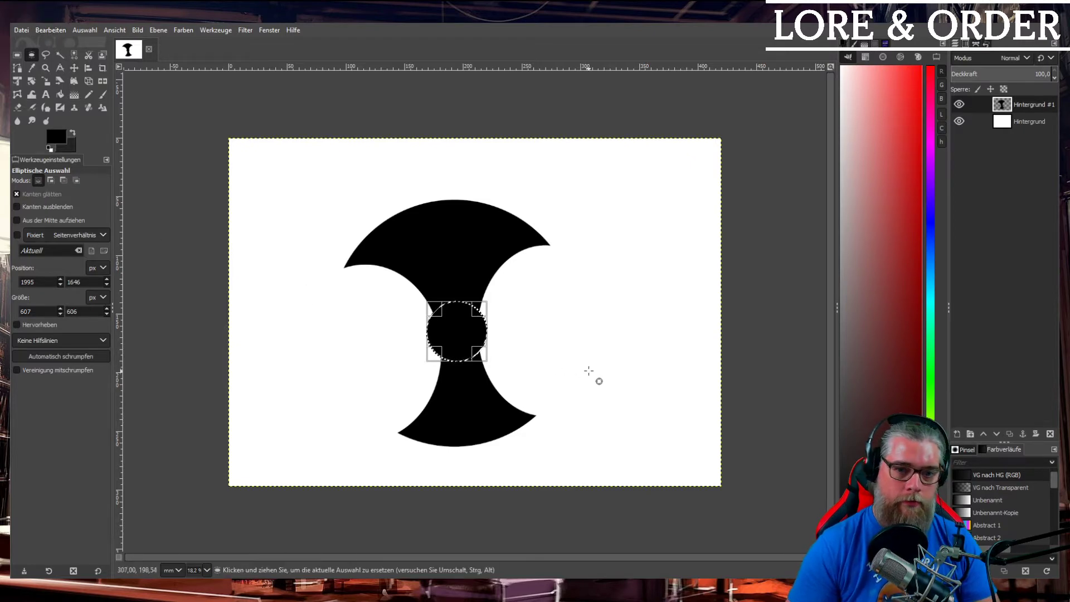
pyautogui.click(268, 242)
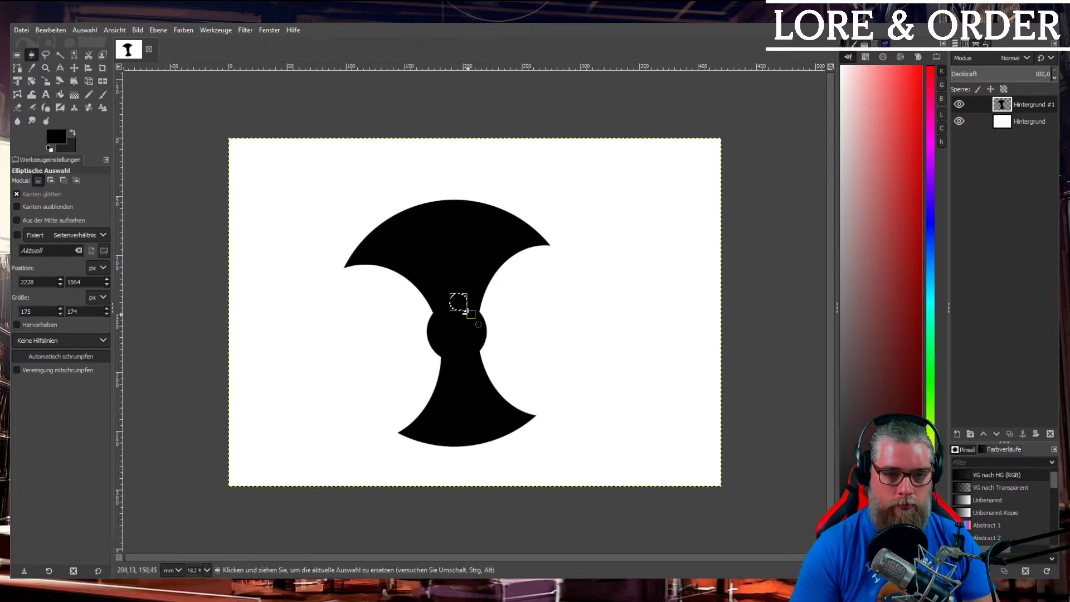
pyautogui.click(527, 370)
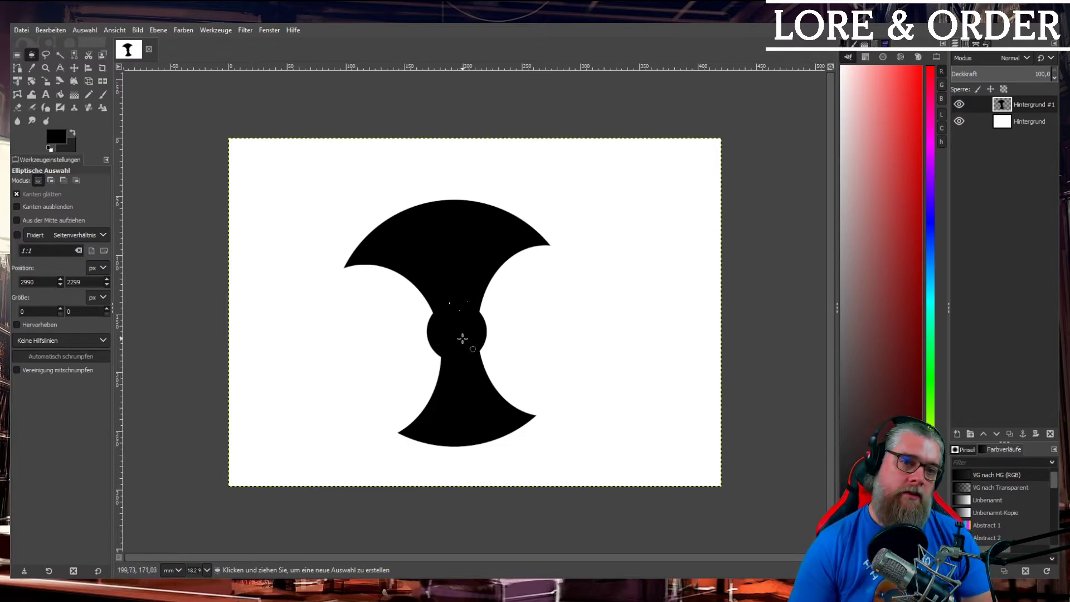
# - Add the text label "Erode" to the right of the small central circle
pyautogui.click(46, 94)
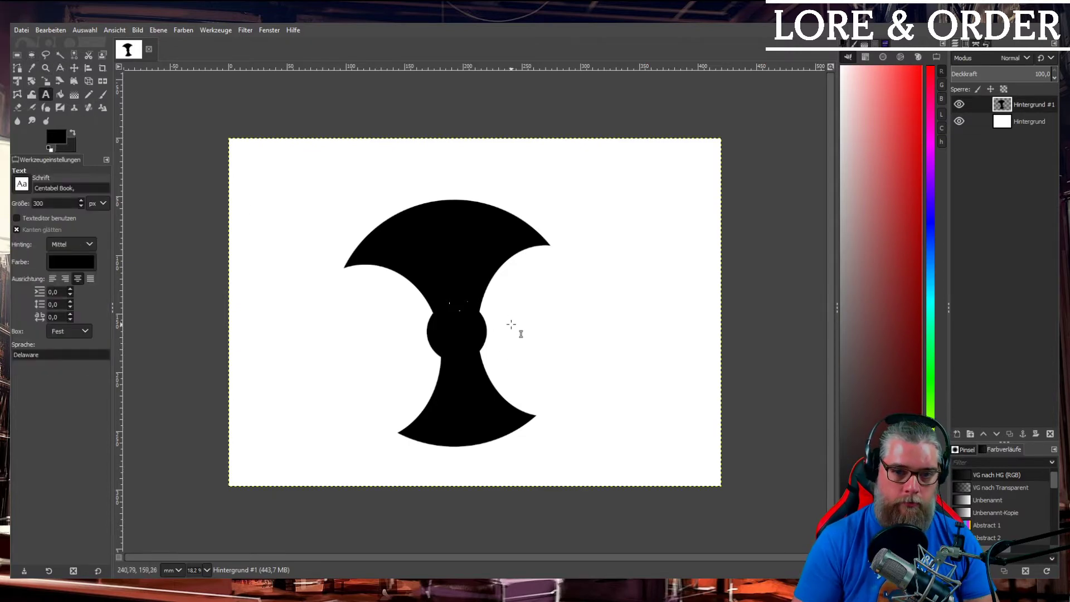
pyautogui.click(502, 317)
pyautogui.write('Erode')
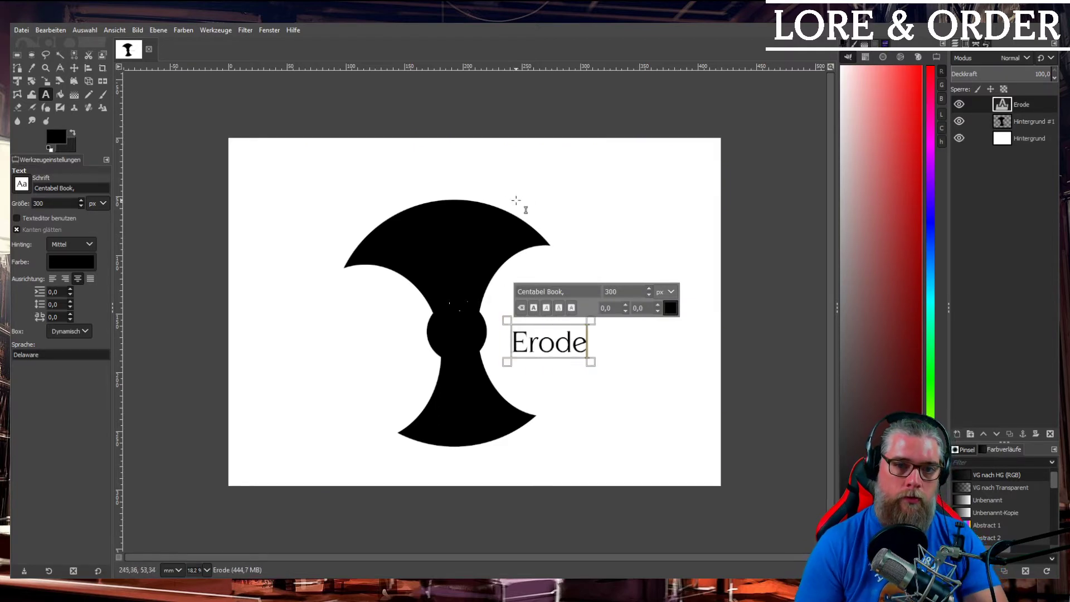
# - Add the text label "Nordkappe" above the right side of the shape's upper cap
pyautogui.click(467, 174)
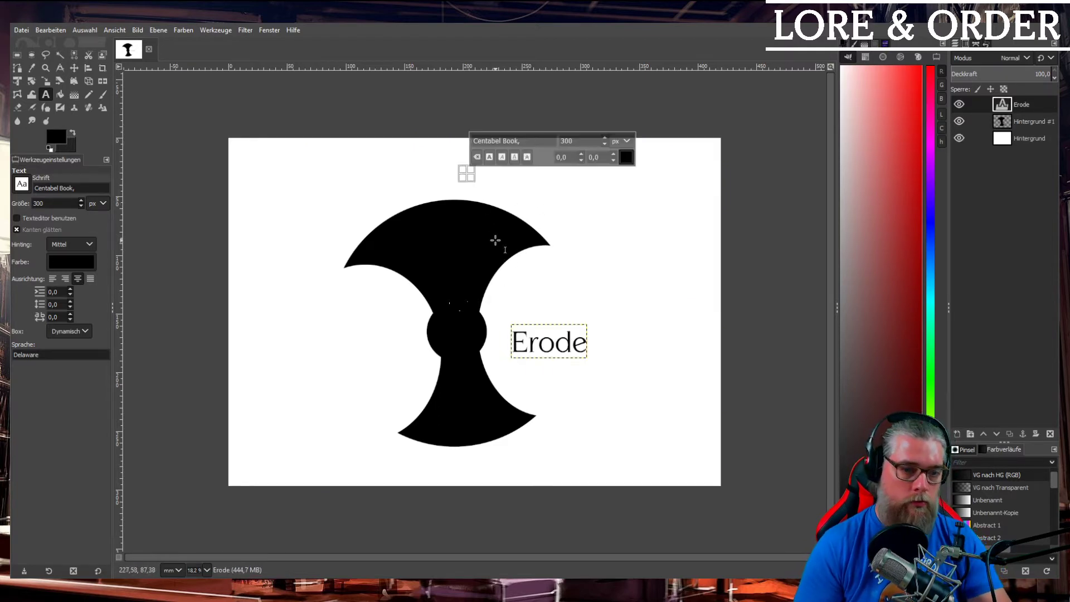
pyautogui.write('Nord')
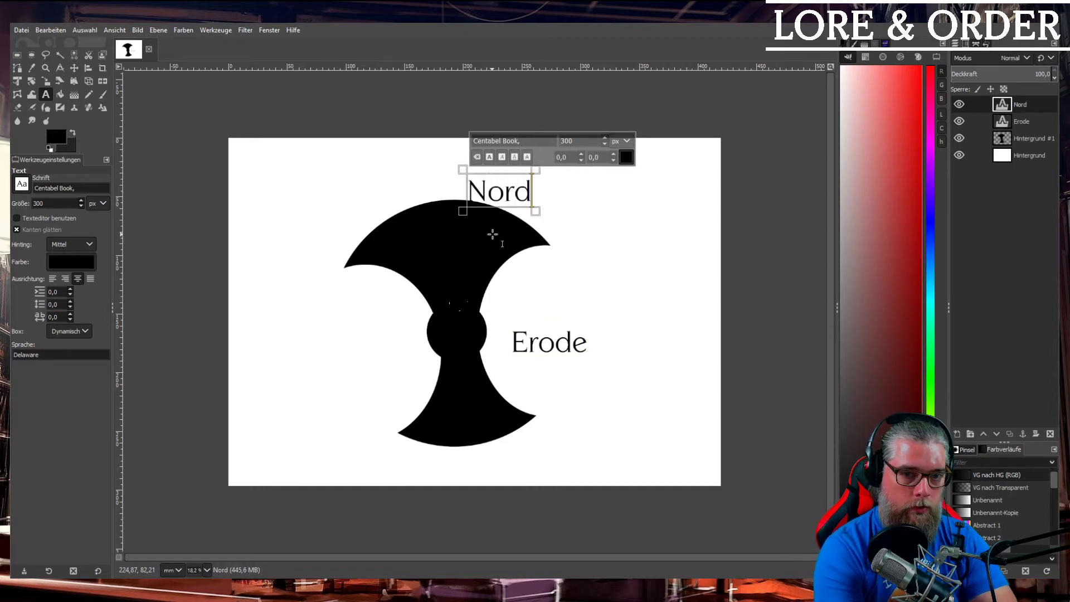
pyautogui.write('k')
pyautogui.press('BackSpace')
pyautogui.press('BackSpace')
pyautogui.press('BackSpace')
pyautogui.press('BackSpace')
pyautogui.press('BackSpace')
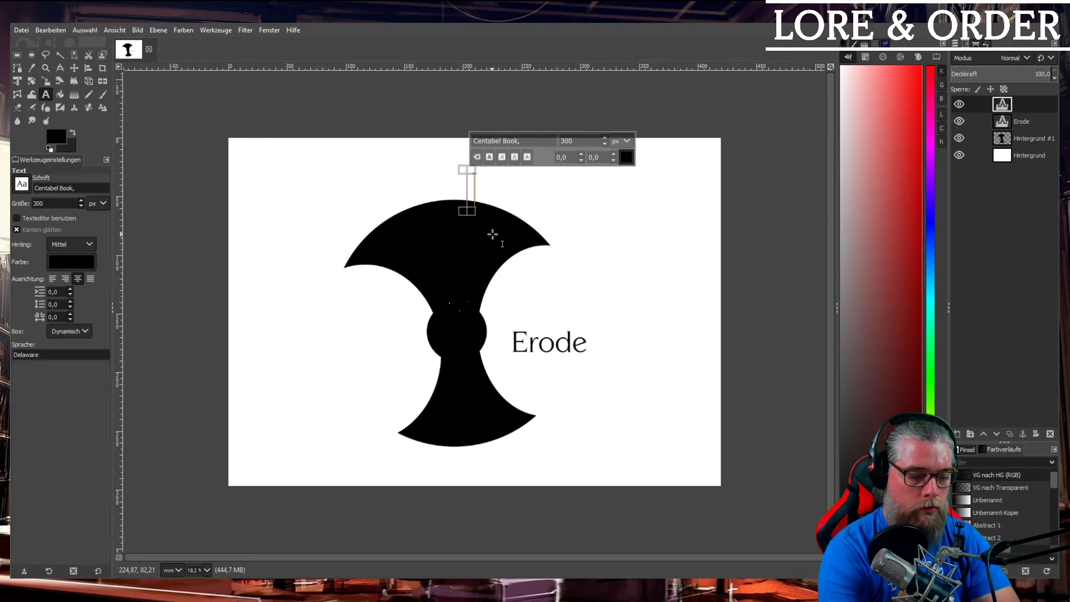
pyautogui.write('Nordkappe')
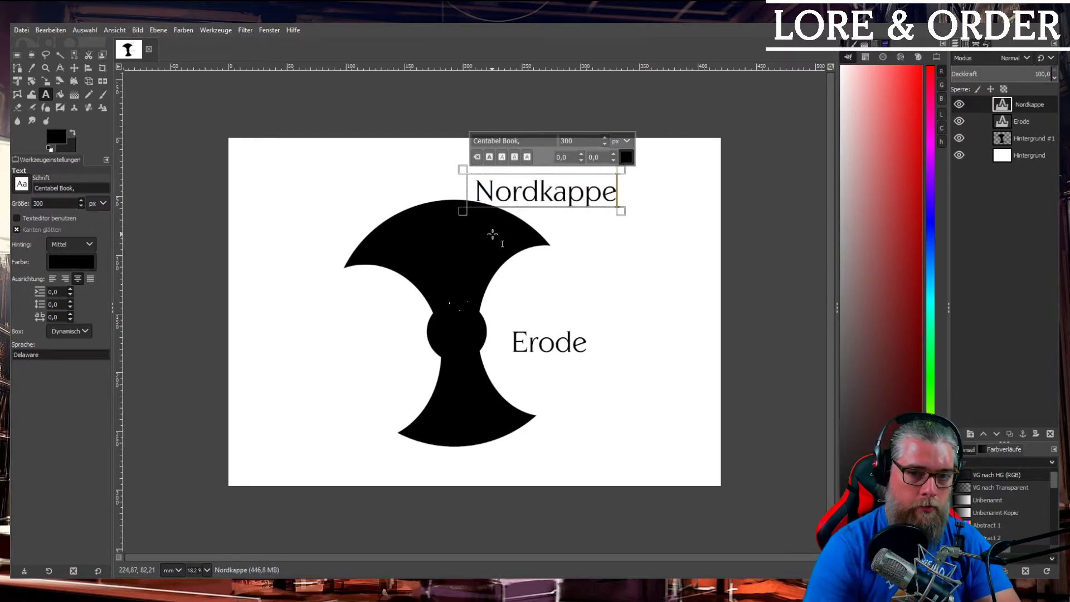
# - Add the text label "Südkappe" below and to the right of the shape's lower cap
pyautogui.click(524, 450)
pyautogui.write('Südkappe')
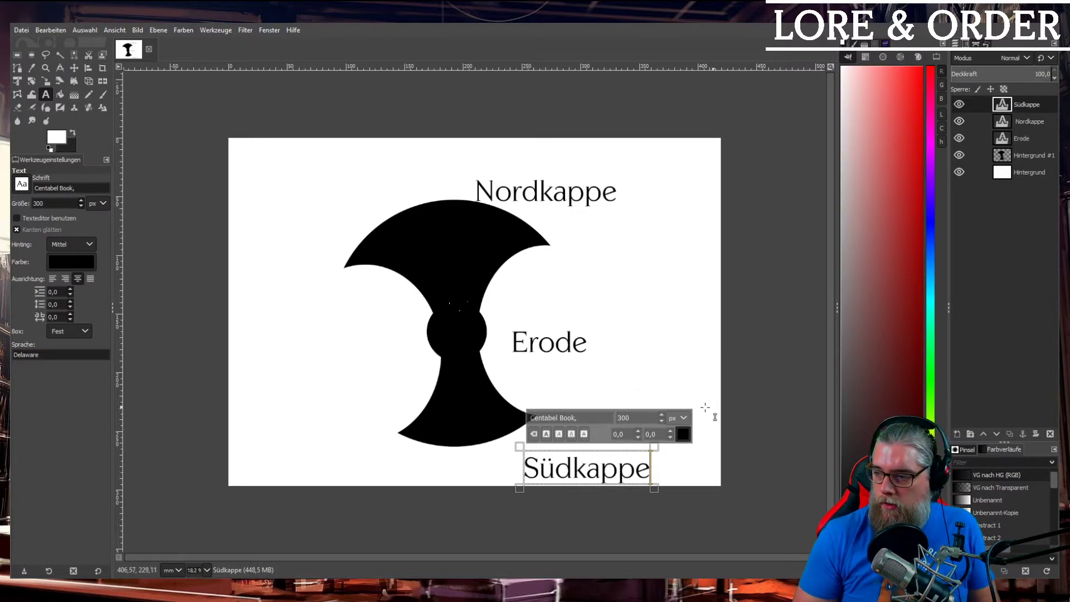
pyautogui.write('x')
pyautogui.press('x')
pyautogui.press('x')
pyautogui.press('x')
pyautogui.press('x')
pyautogui.press('x')
pyautogui.press('x')
pyautogui.press('x')
pyautogui.press('x')
pyautogui.press('x')
pyautogui.press('x')
pyautogui.press('x')
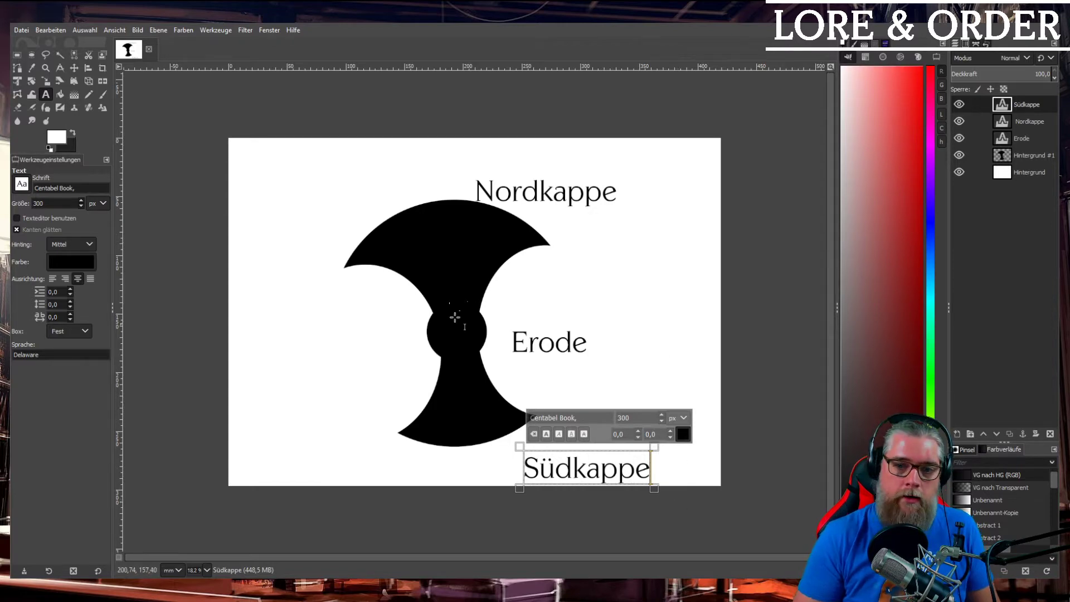
pyautogui.click(18, 55)
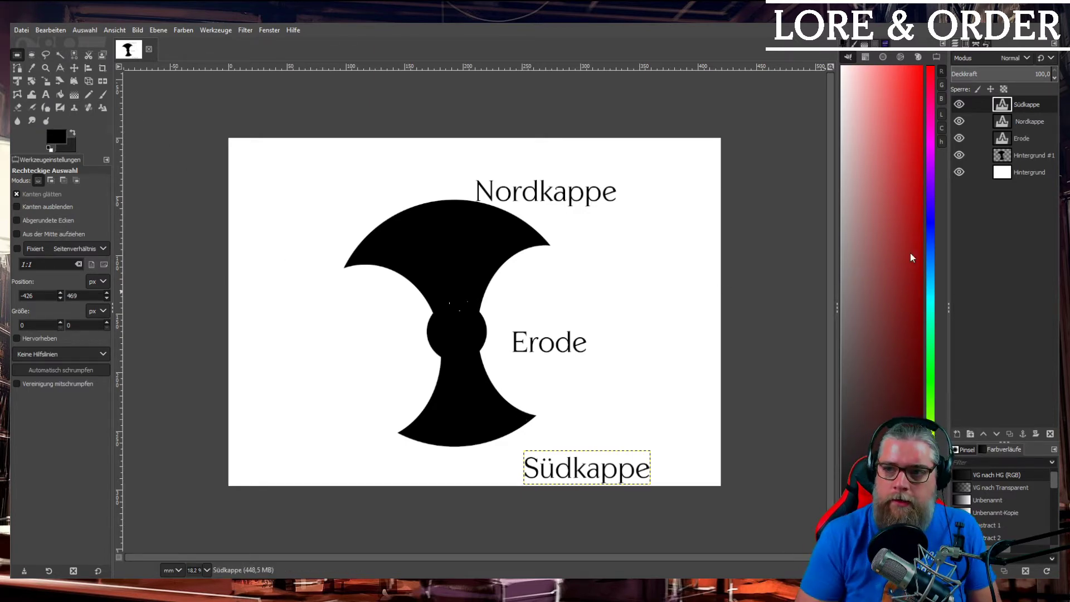
# - On the "Hintergrund #1" layer, scribble a purple Paintbrush hatching with the 51 px brush over the gap left of the waist
pyautogui.click(1029, 157)
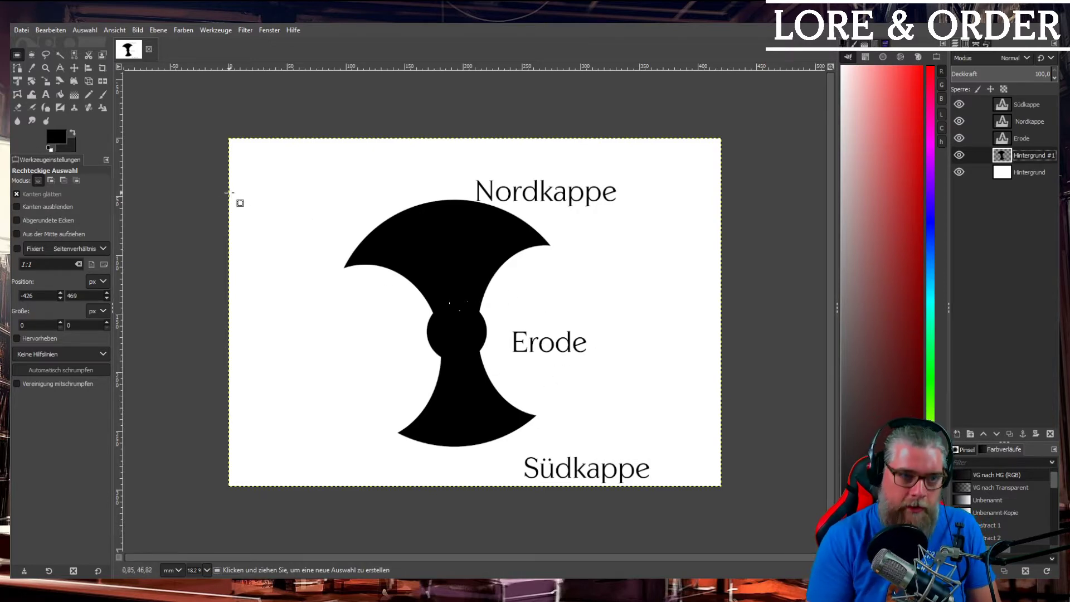
pyautogui.click(104, 96)
pyautogui.click(930, 168)
pyautogui.moveTo(893, 204); pyautogui.dragTo(904, 195)
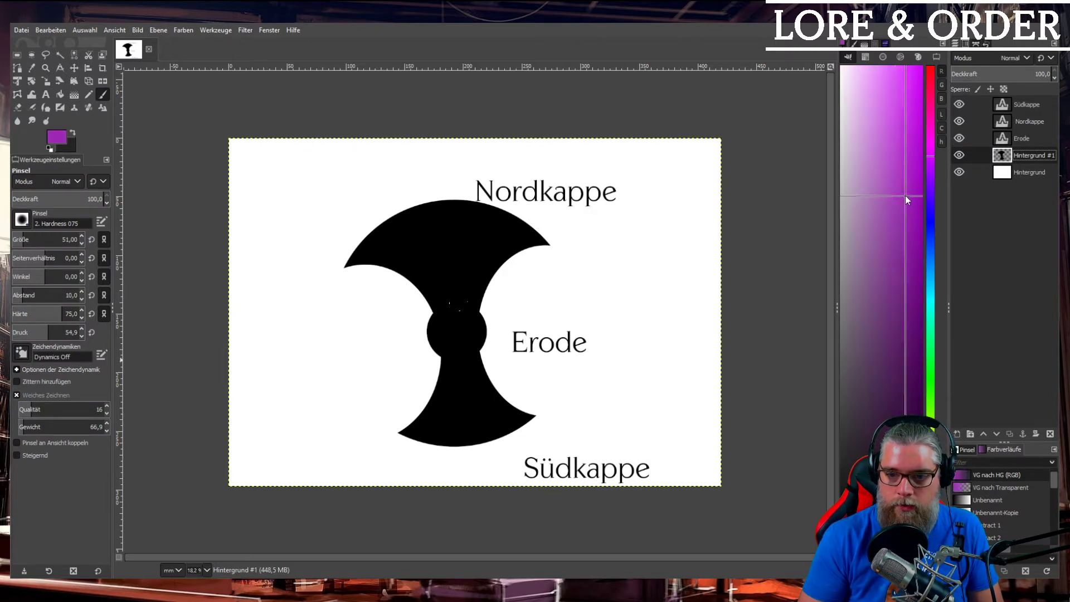
pyautogui.moveTo(352, 282)
pyautogui.mouseDown()
pyautogui.moveTo(375, 287)
pyautogui.moveTo(393, 383)
pyautogui.moveTo(415, 390)
pyautogui.mouseUp()
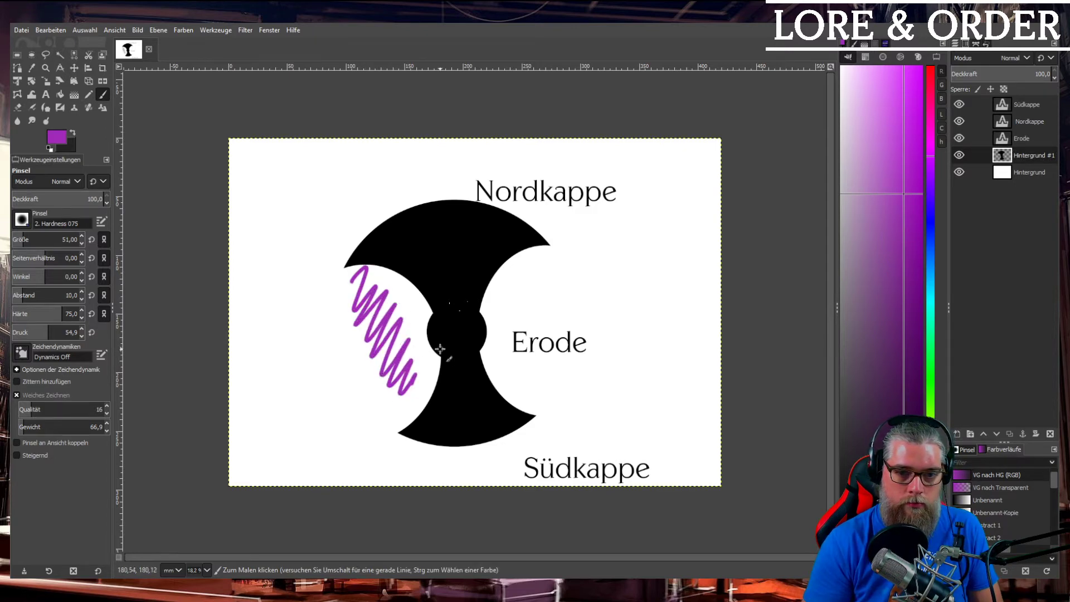
# - Scribble blue over the purple hatching in the left gap and hatch the right gap in purple and blue
pyautogui.click(929, 222)
pyautogui.click(907, 185)
pyautogui.moveTo(353, 272)
pyautogui.mouseDown()
pyautogui.moveTo(390, 331)
pyautogui.moveTo(393, 372)
pyautogui.moveTo(420, 383)
pyautogui.mouseUp()
pyautogui.moveTo(345, 330)
pyautogui.mouseDown()
pyautogui.moveTo(393, 393)
pyautogui.moveTo(405, 390)
pyautogui.mouseUp()
pyautogui.moveTo(495, 301)
pyautogui.mouseDown()
pyautogui.moveTo(524, 270)
pyautogui.moveTo(517, 319)
pyautogui.moveTo(538, 399)
pyautogui.moveTo(564, 321)
pyautogui.moveTo(534, 286)
pyautogui.moveTo(550, 282)
pyautogui.moveTo(530, 277)
pyautogui.moveTo(554, 316)
pyautogui.moveTo(506, 330)
pyautogui.moveTo(521, 385)
pyautogui.moveTo(554, 378)
pyautogui.moveTo(557, 365)
pyautogui.mouseUp()
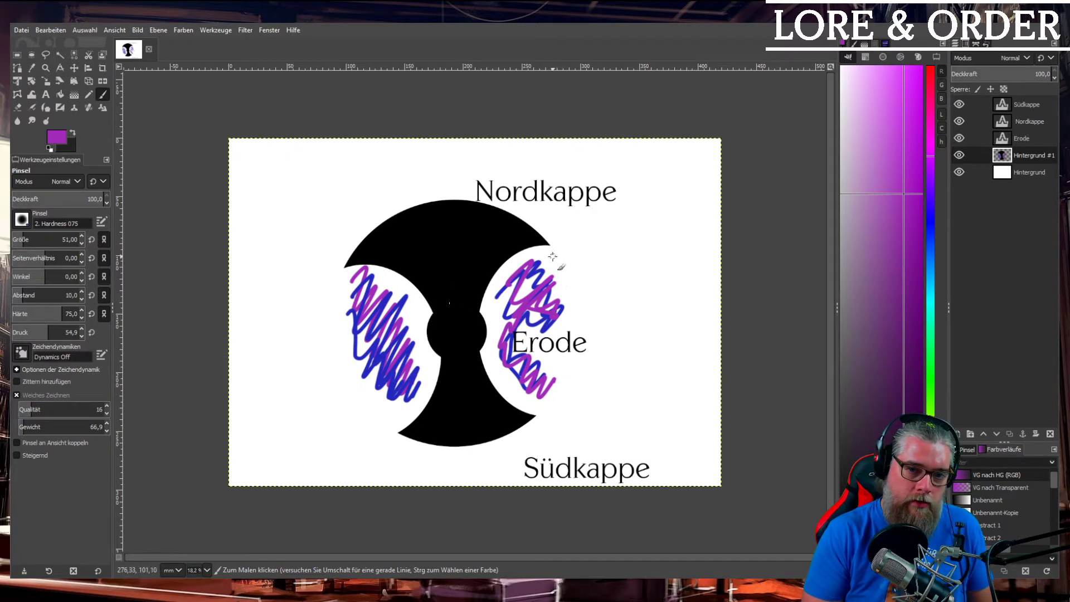
# - Paint dashed arcs in alternating purple and blue along the outer edges of both gaps, joining the upper and lower caps
pyautogui.moveTo(553, 255)
pyautogui.mouseDown()
pyautogui.moveTo(566, 349)
pyautogui.moveTo(537, 409)
pyautogui.mouseUp()
pyautogui.moveTo(393, 423)
pyautogui.mouseDown()
pyautogui.moveTo(347, 352)
pyautogui.moveTo(348, 279)
pyautogui.mouseUp()
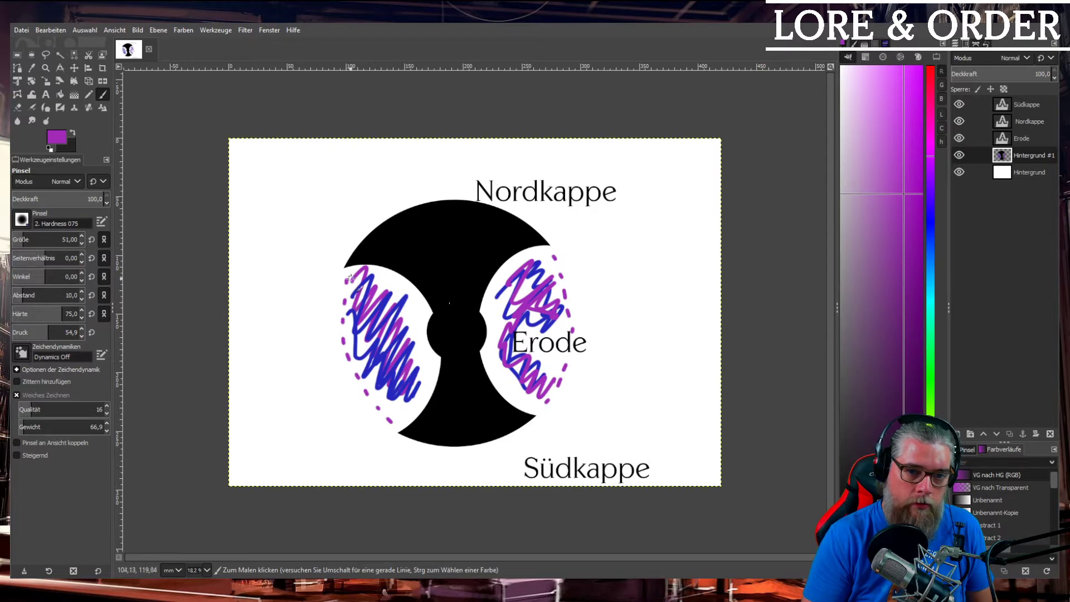
pyautogui.click(930, 222)
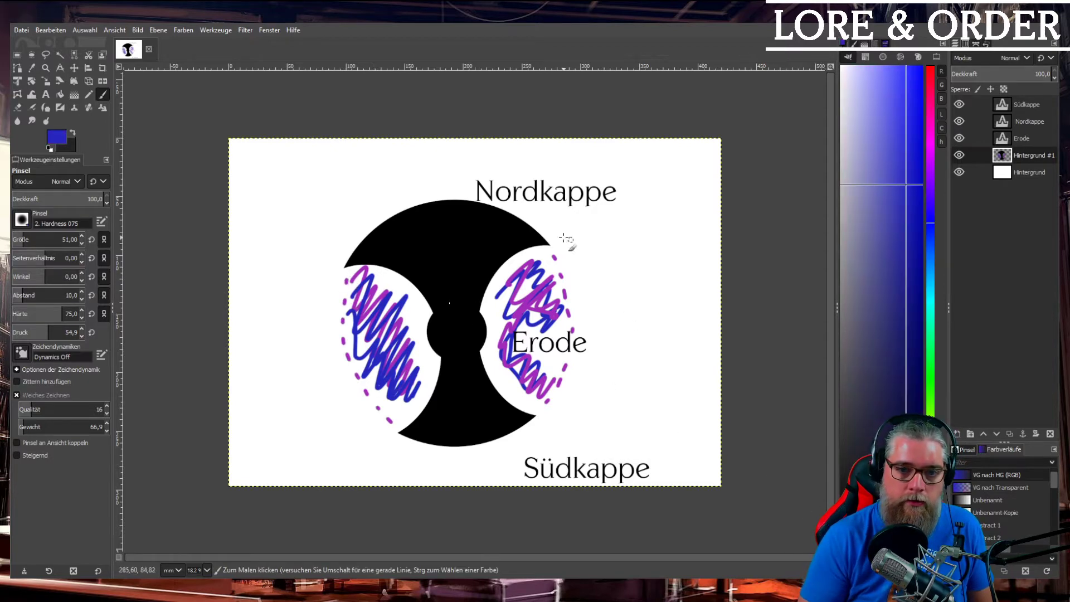
pyautogui.moveTo(550, 254)
pyautogui.mouseDown()
pyautogui.moveTo(570, 354)
pyautogui.moveTo(560, 397)
pyautogui.moveTo(537, 412)
pyautogui.mouseUp()
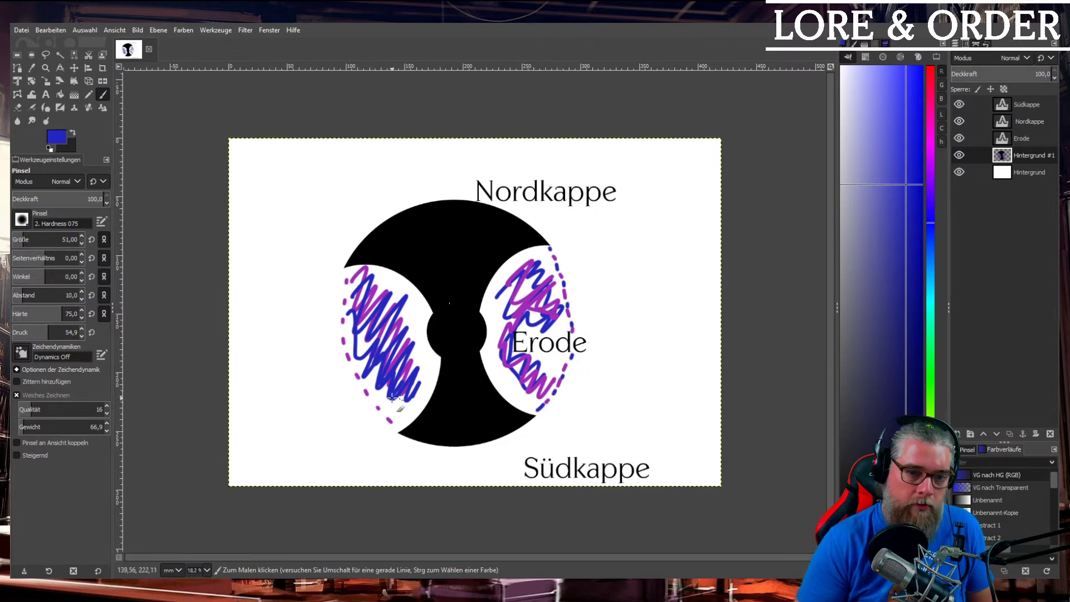
pyautogui.moveTo(346, 271)
pyautogui.mouseDown()
pyautogui.moveTo(343, 341)
pyautogui.moveTo(369, 397)
pyautogui.moveTo(400, 428)
pyautogui.mouseUp()
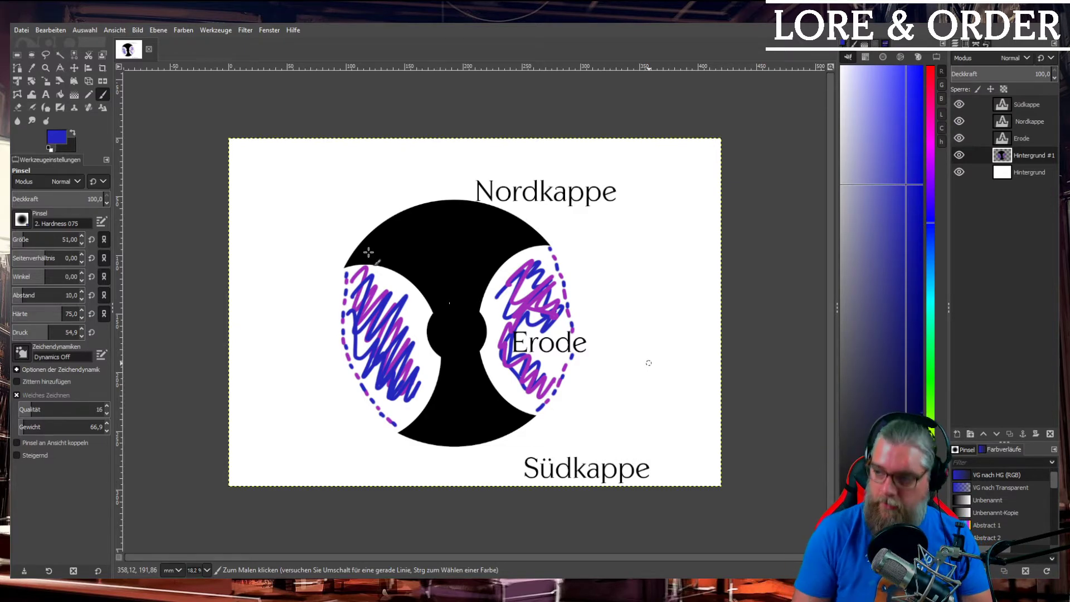
# - Switch to the Word document and complete the Nordkappe line under Klima as "Nordkappe: gemäßigtes bis kühles"
pyautogui.press('t')
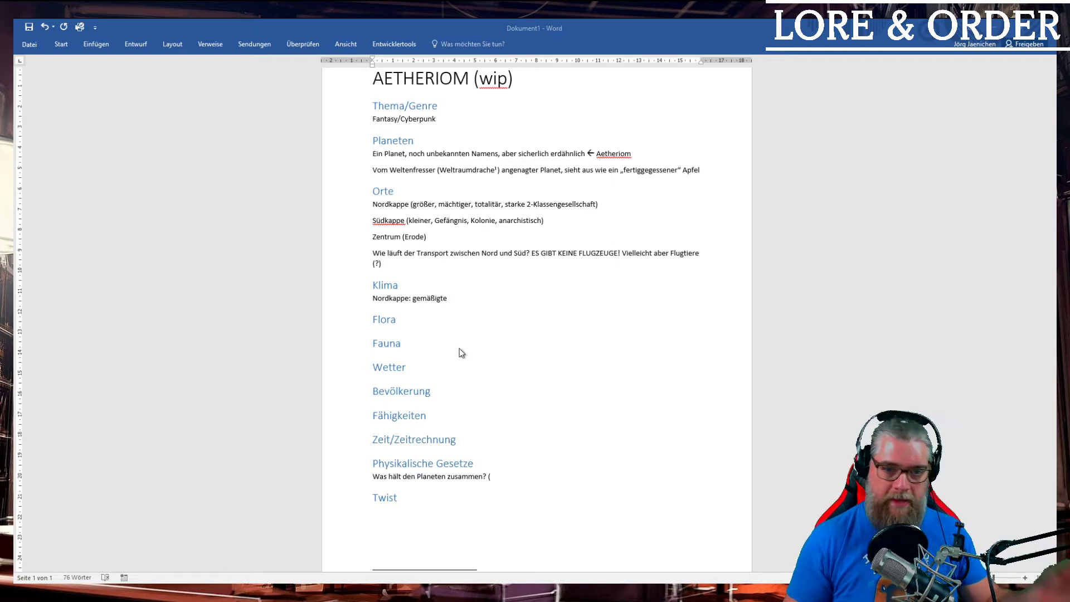
pyautogui.click(449, 299)
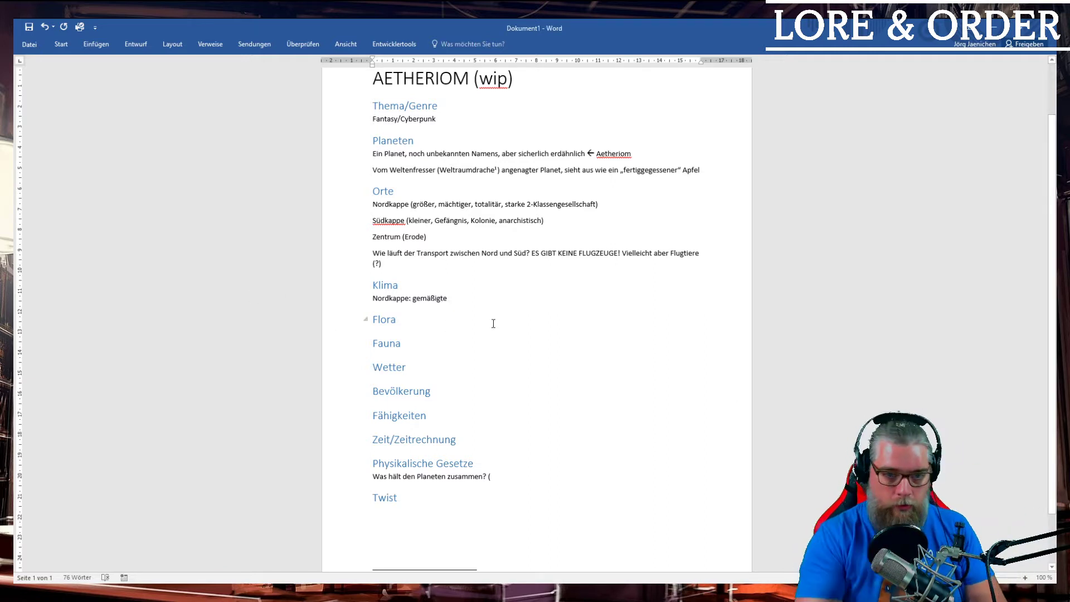
pyautogui.write('s')
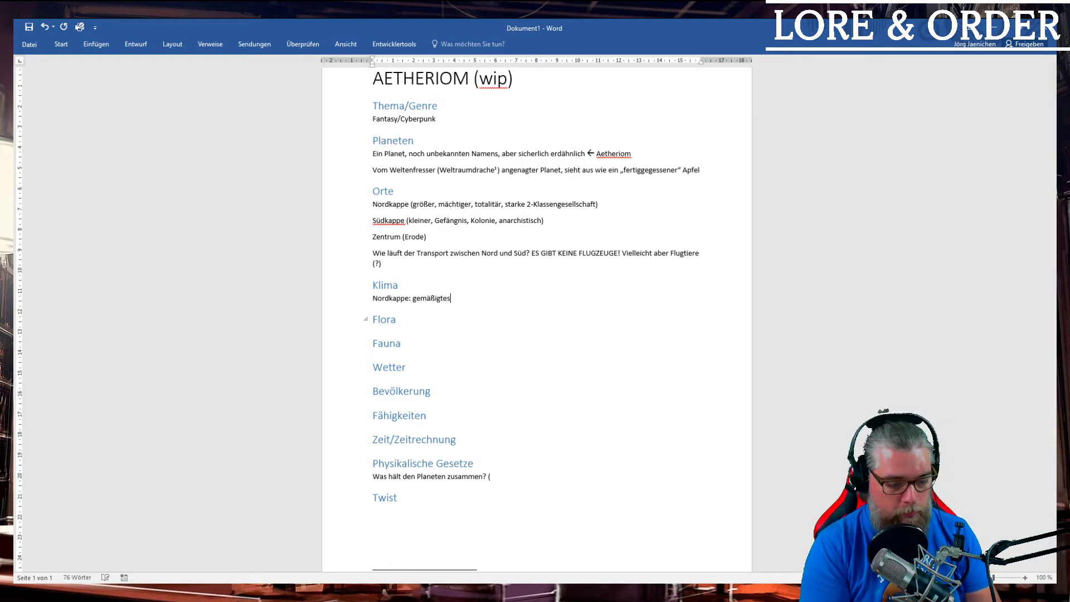
pyautogui.write(' bis kühles')
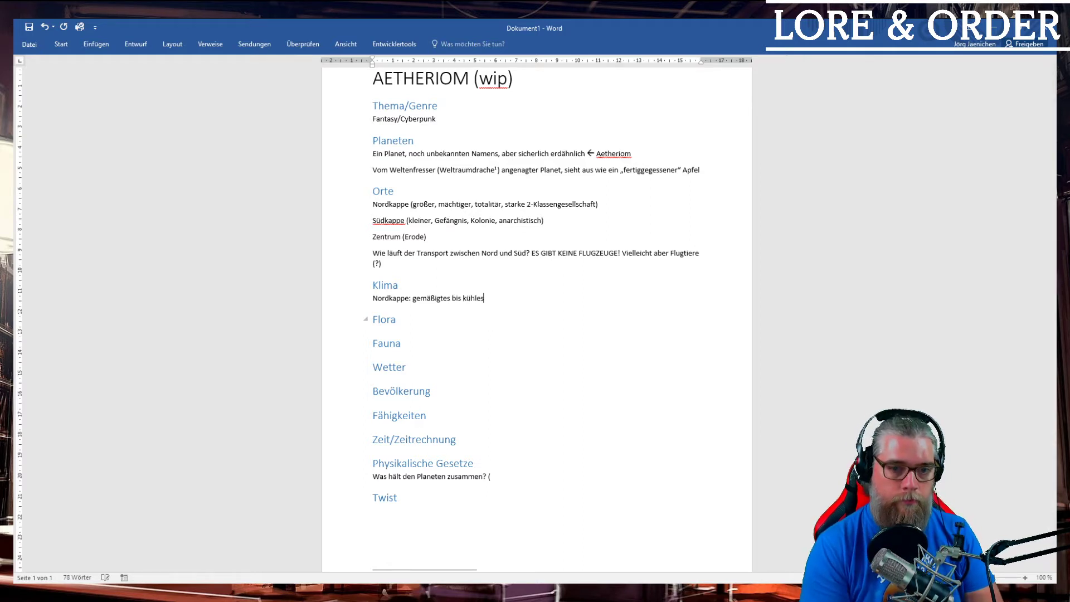
# - Add the line "Südkappe: heißes oder sehr kaltes" below the Nordkappe climate line, with the umlaut spelled correctly
pyautogui.press('Return')
pyautogui.write('Sud')
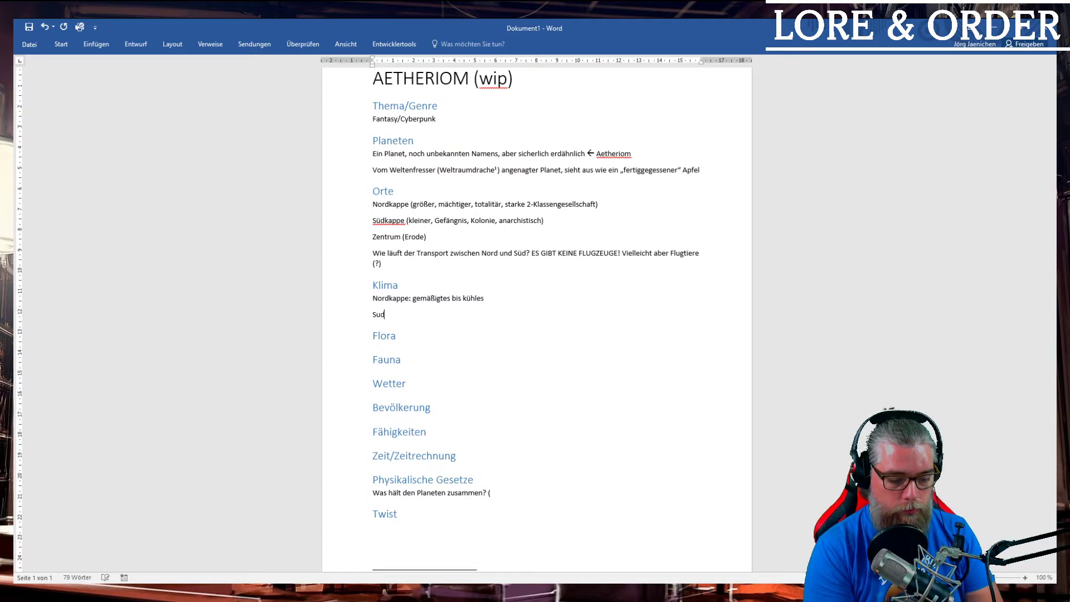
pyautogui.write('kappe: heißes')
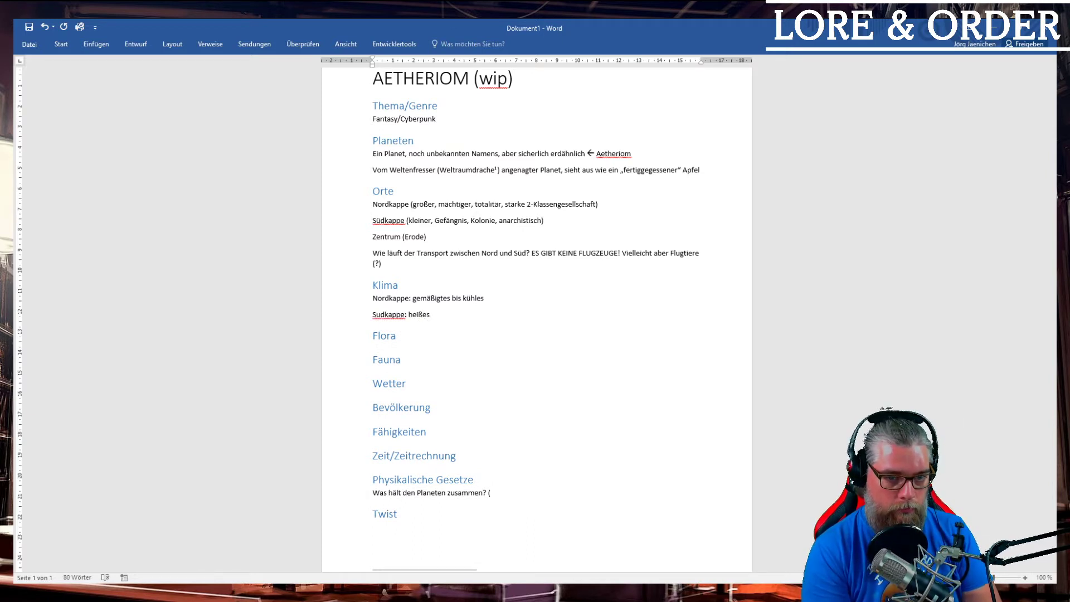
pyautogui.write(' oder sehr kaltes')
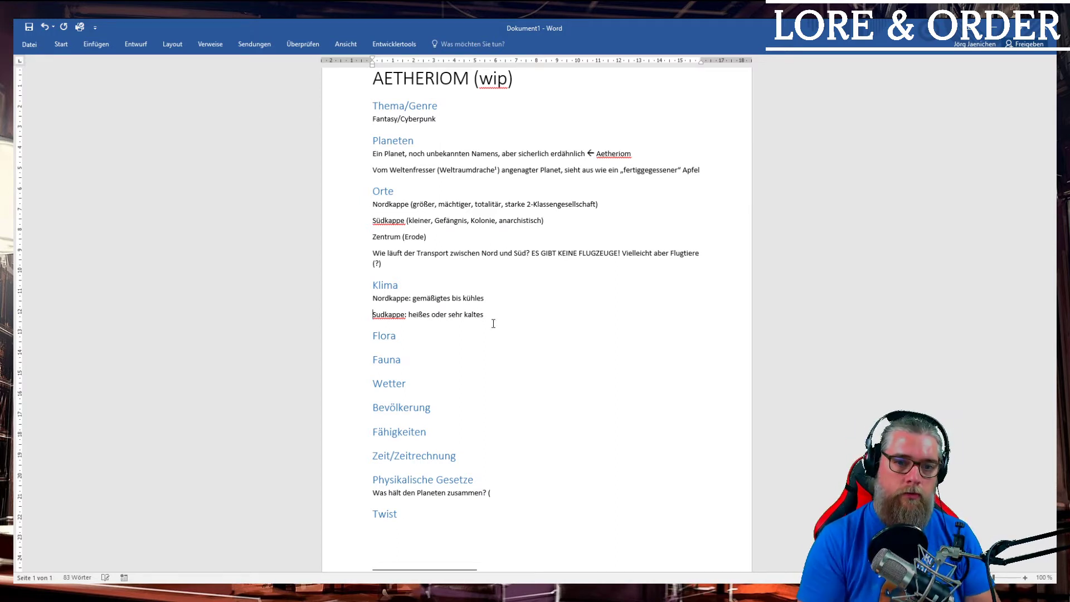
pyautogui.press('Delete')
pyautogui.write('ü')
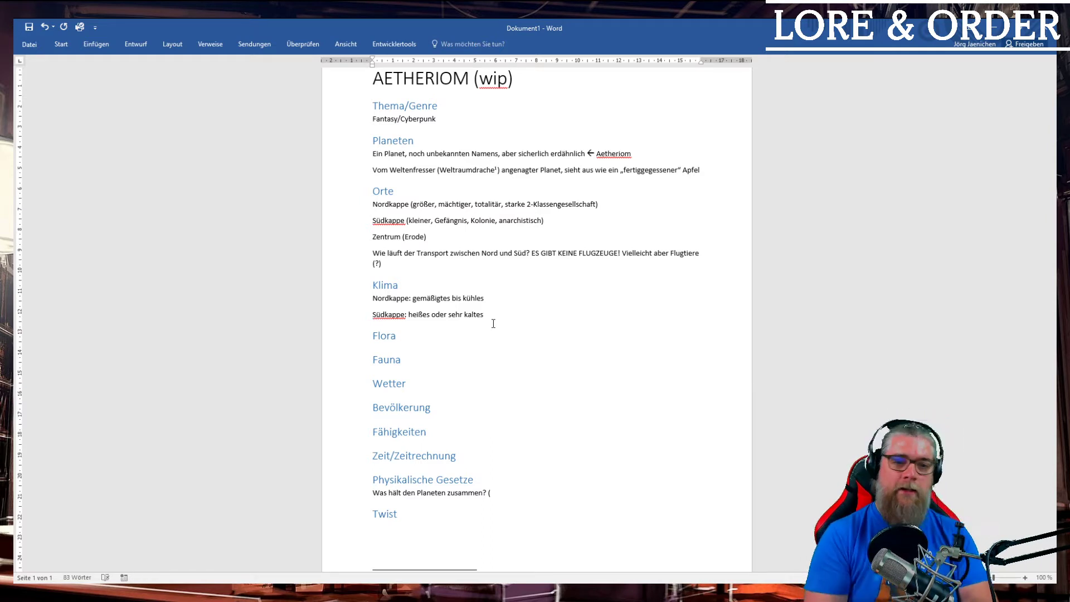
pyautogui.press('Right')
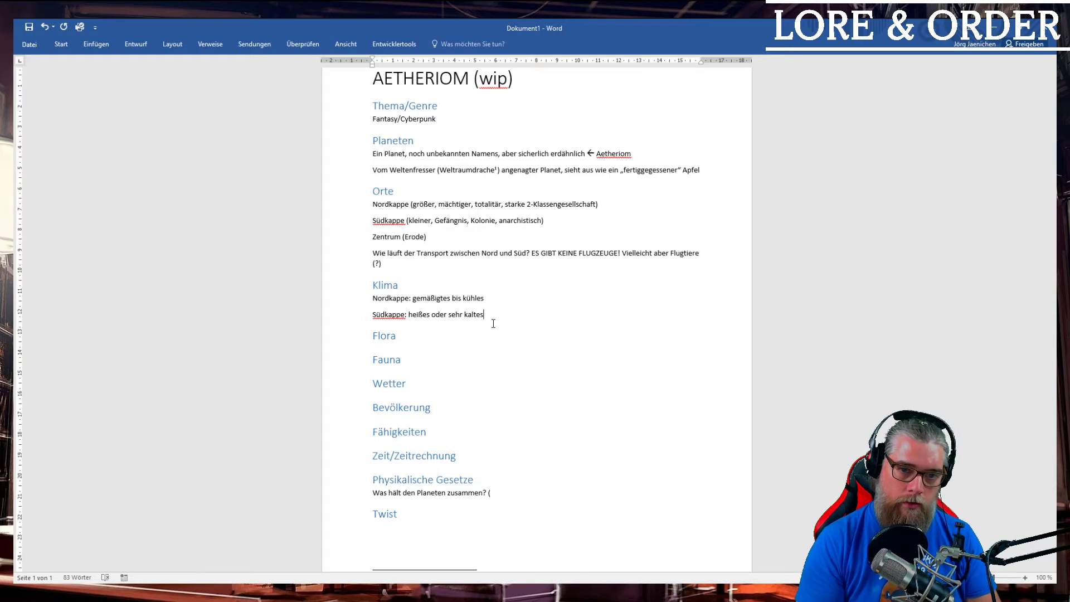
# - End both the Südkappe and Nordkappe climate lines with the word "Klima"
pyautogui.write('We')
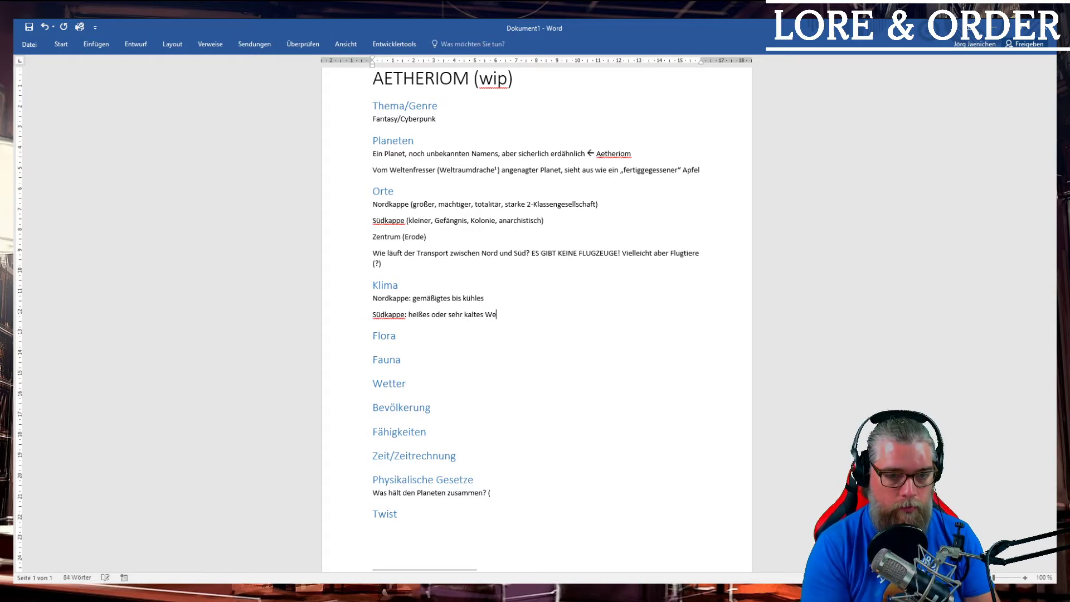
pyautogui.press('BackSpace')
pyautogui.press('BackSpace')
pyautogui.write('Klima')
pyautogui.press('Up')
pyautogui.write('Klima')
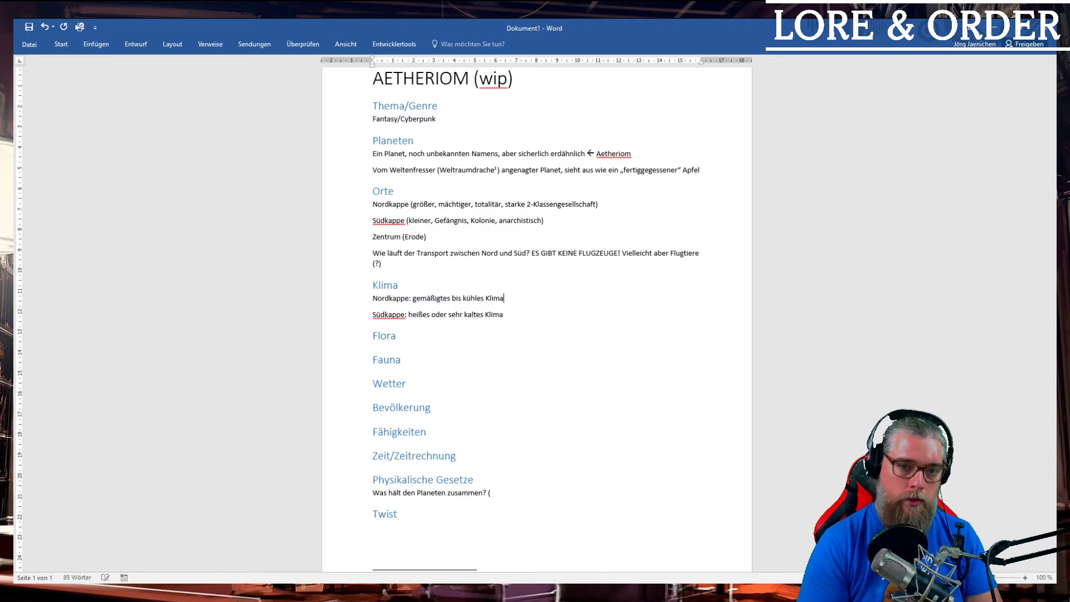
pyautogui.hotkey('ctrl', 'Left')
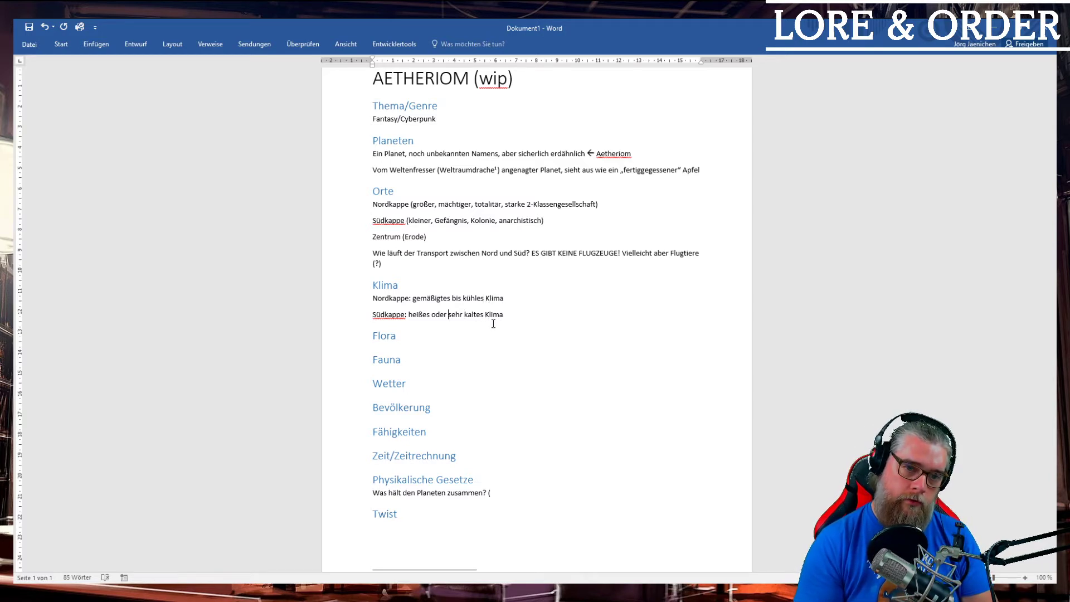
pyautogui.hotkey('ctrl', 'shift', 'Left')
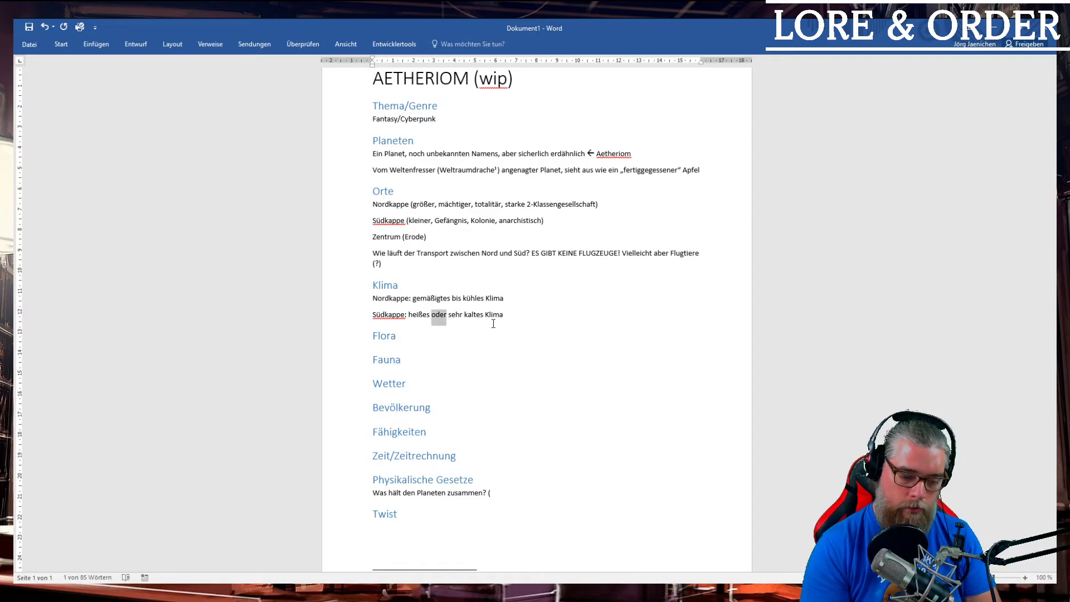
pyautogui.hotkey('ctrl', 'c')
pyautogui.press('Right')
pyautogui.press('Right')
pyautogui.press('Right')
pyautogui.press('Right')
pyautogui.press('Right')
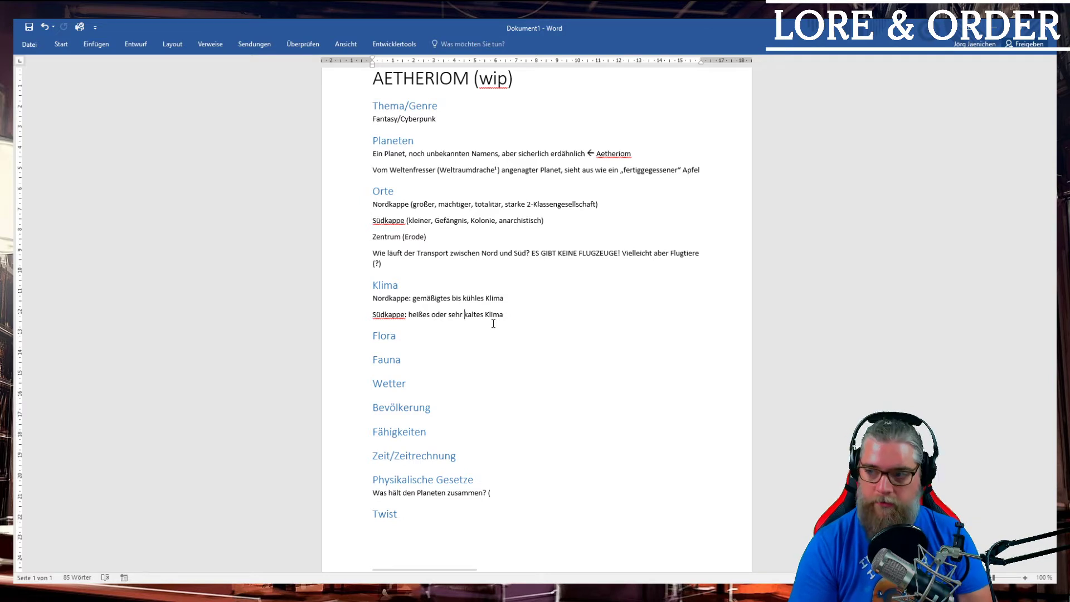
pyautogui.press('Right')
pyautogui.press('Left')
pyautogui.press('Up')
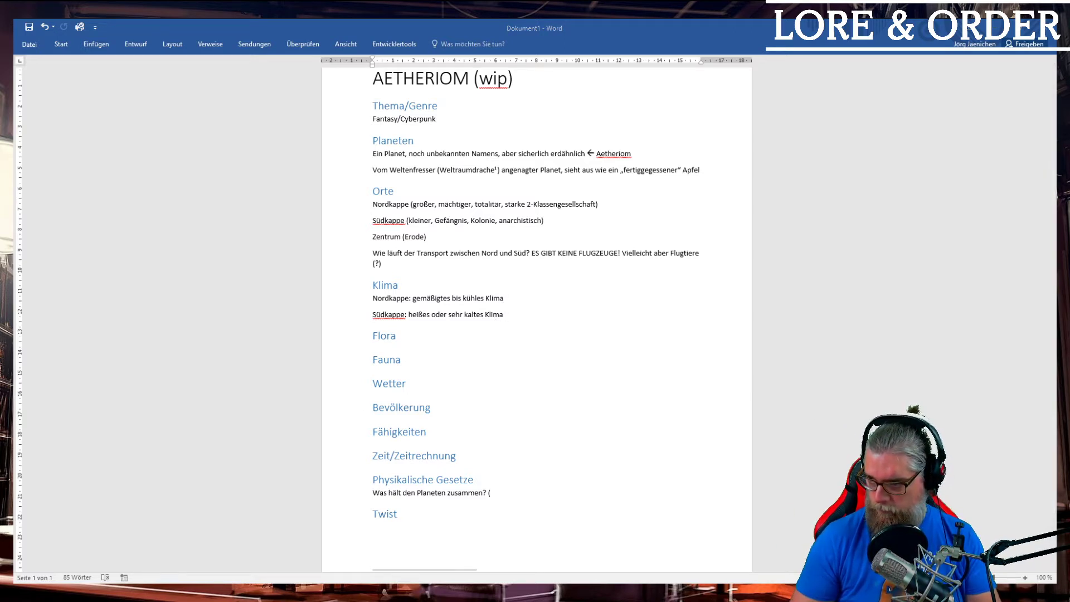
# - Paste the copied note beginning "Der Äther könnte durch starke Temperaturunterschiede" below the Südkappe climate line, keeping only its text
pyautogui.click(513, 317)
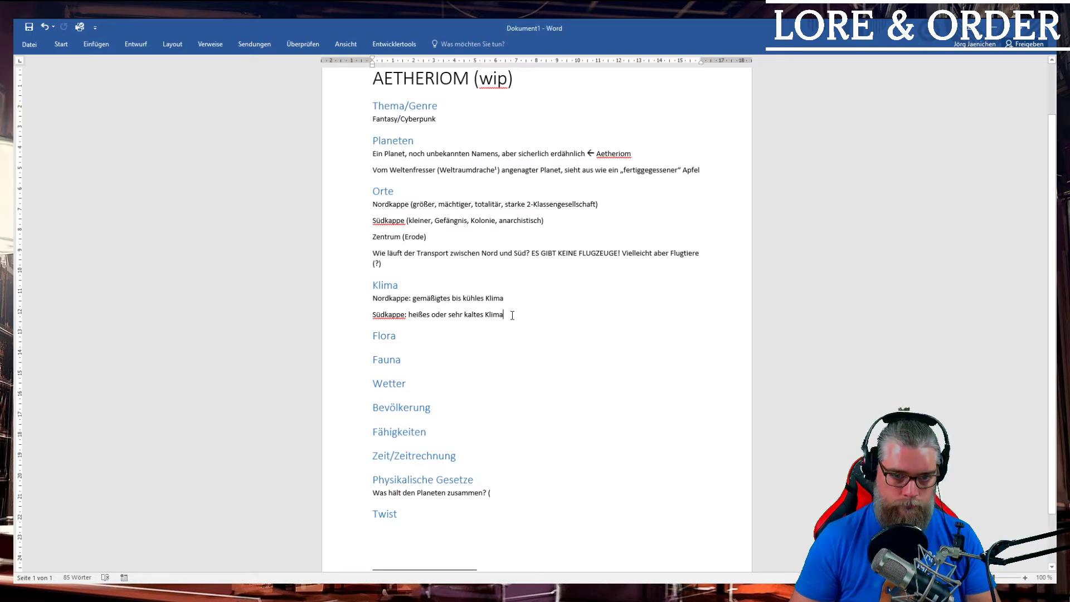
pyautogui.hotkey('ctrl', 'v')
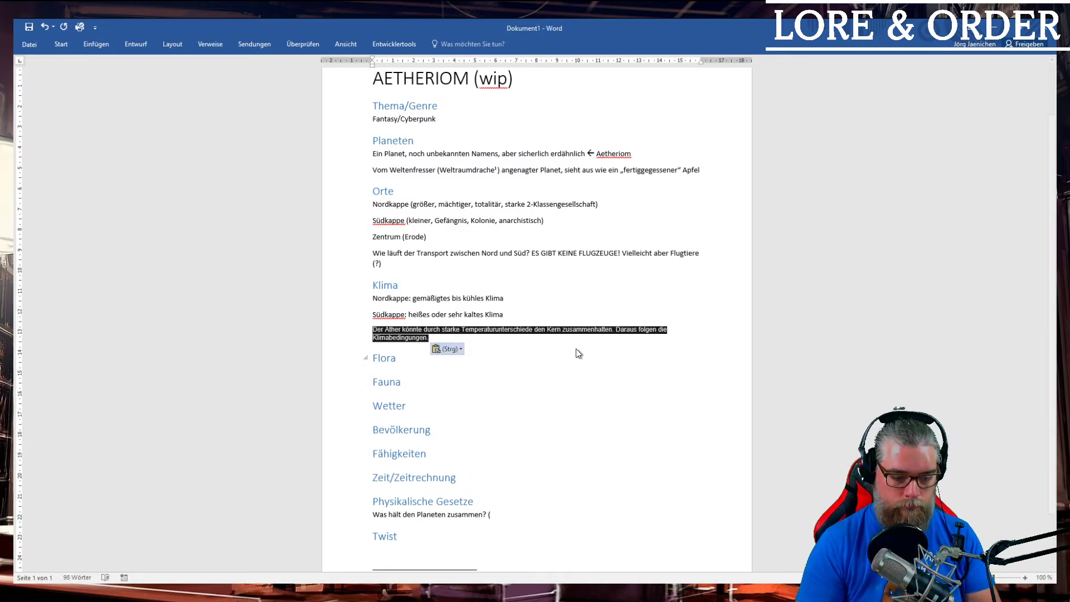
pyautogui.hotkey('ctrl', 't')
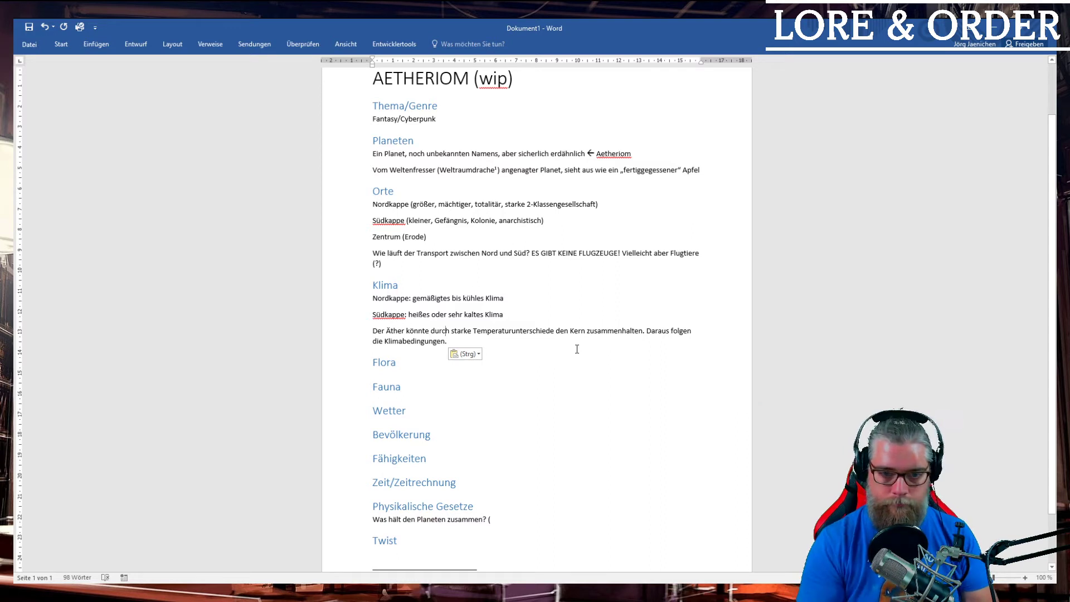
# - Prefix the pasted Äther note with its contributor's username, starting in lowercase and followed by a colon
pyautogui.press('Home')
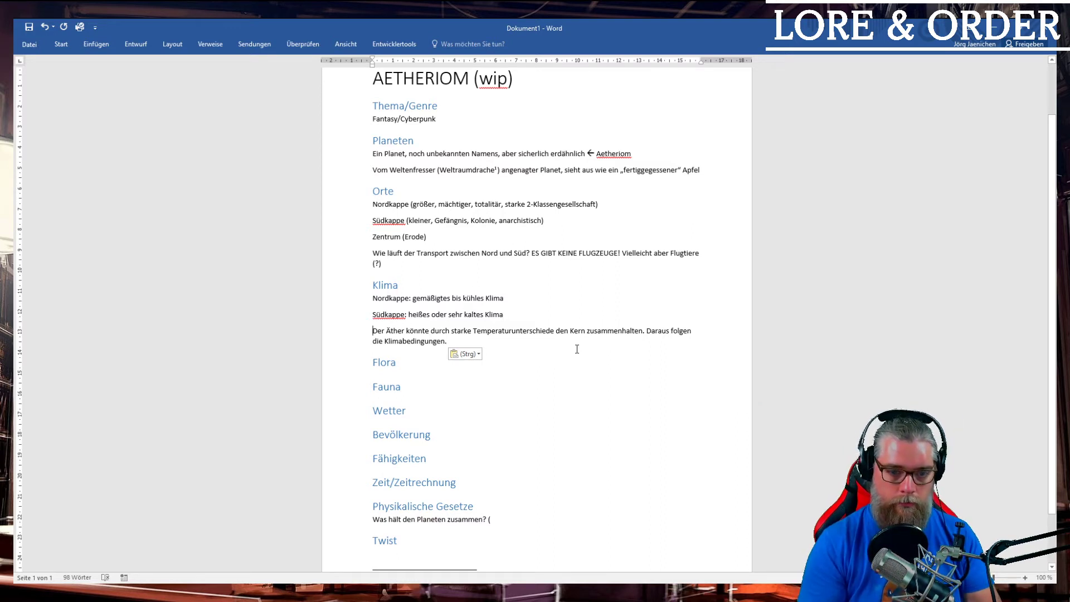
pyautogui.write('Krepz_:')
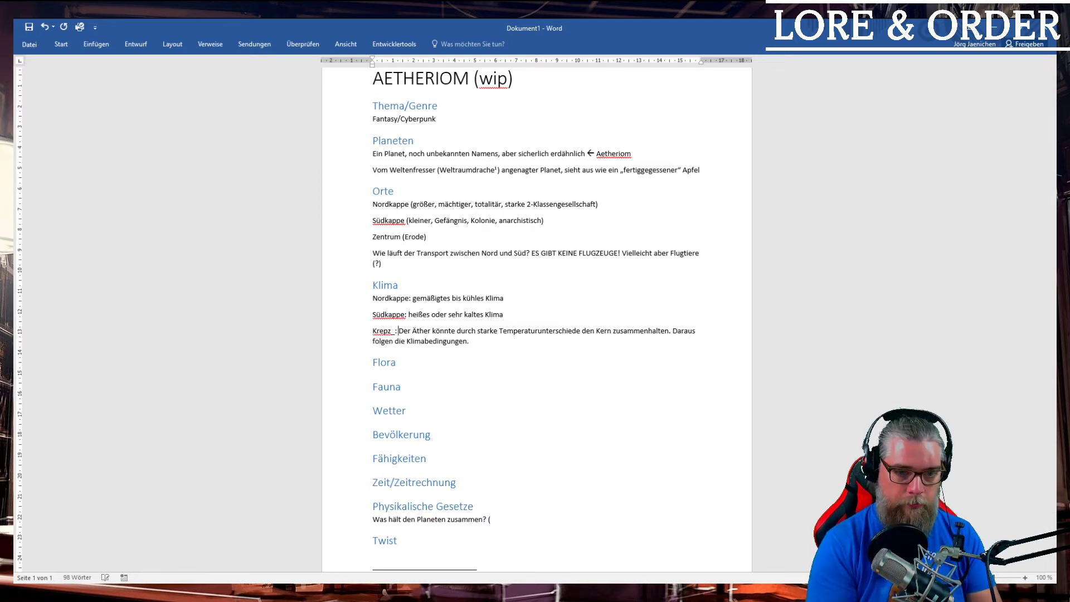
pyautogui.press('Home')
pyautogui.hotkey('shift', 'Right')
pyautogui.write('k')
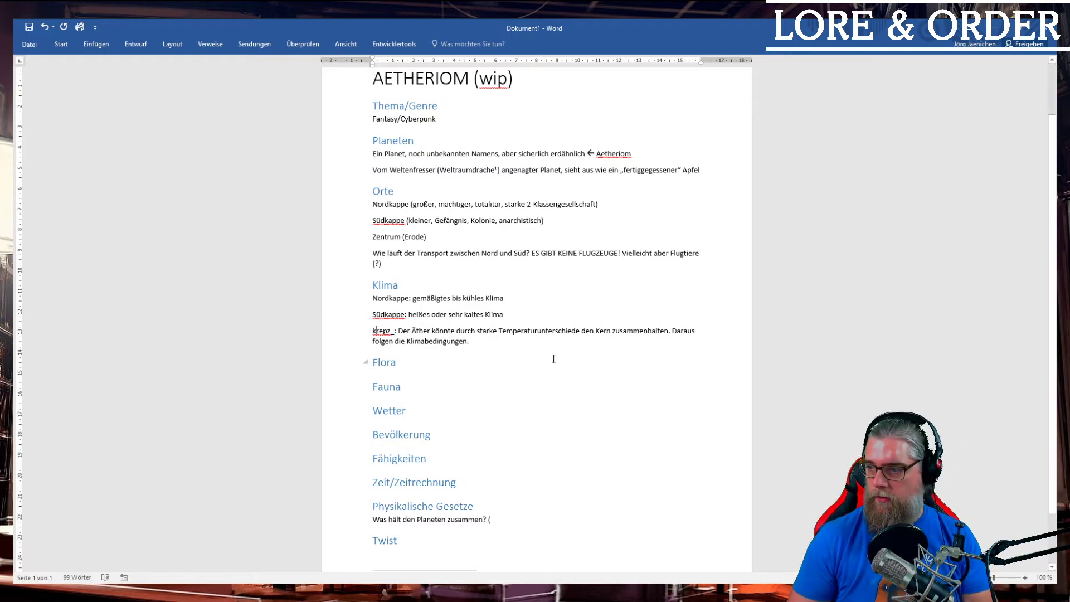
pyautogui.click(474, 345)
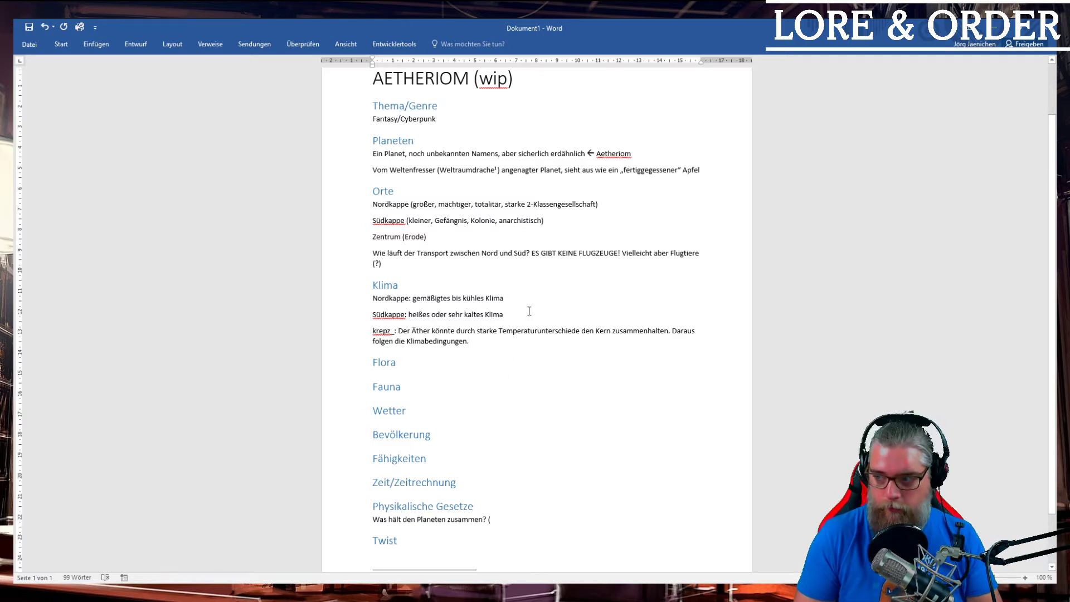
pyautogui.click(441, 373)
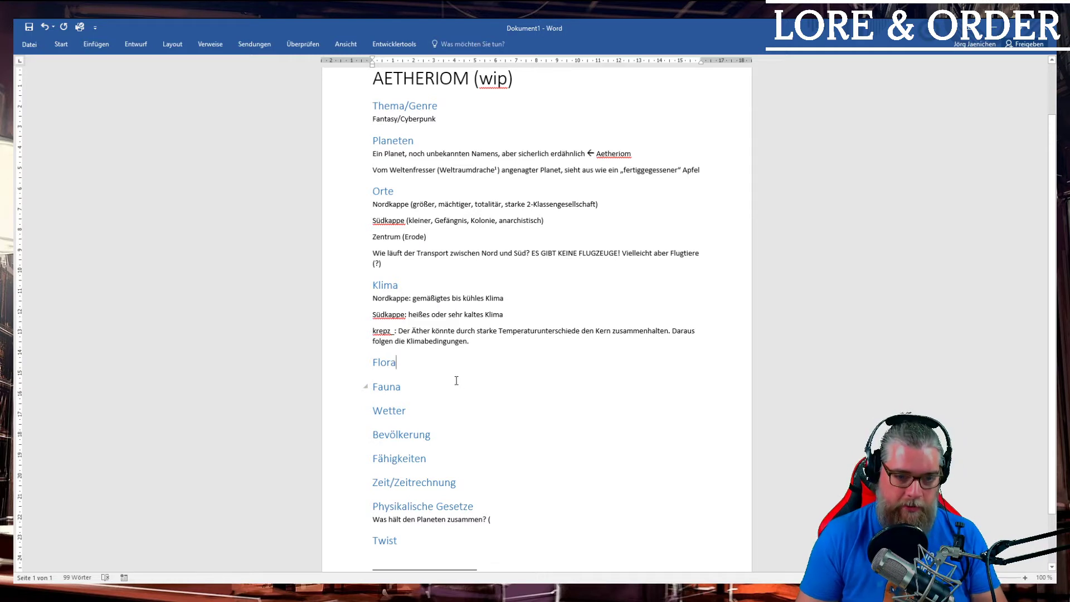
pyautogui.scroll(-1, 457, 381)
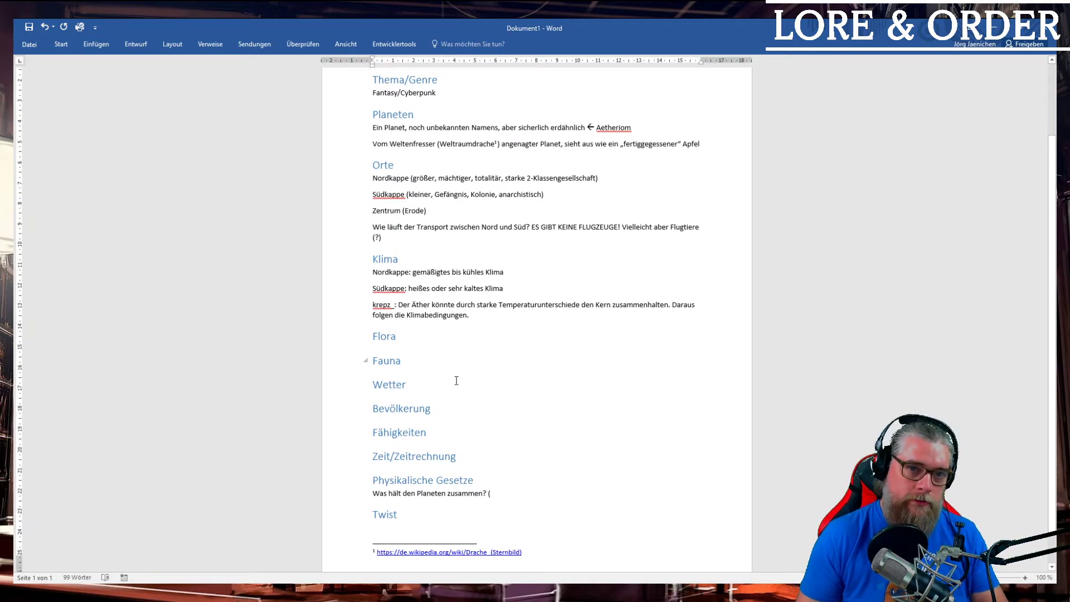
pyautogui.scroll(1, 456, 381)
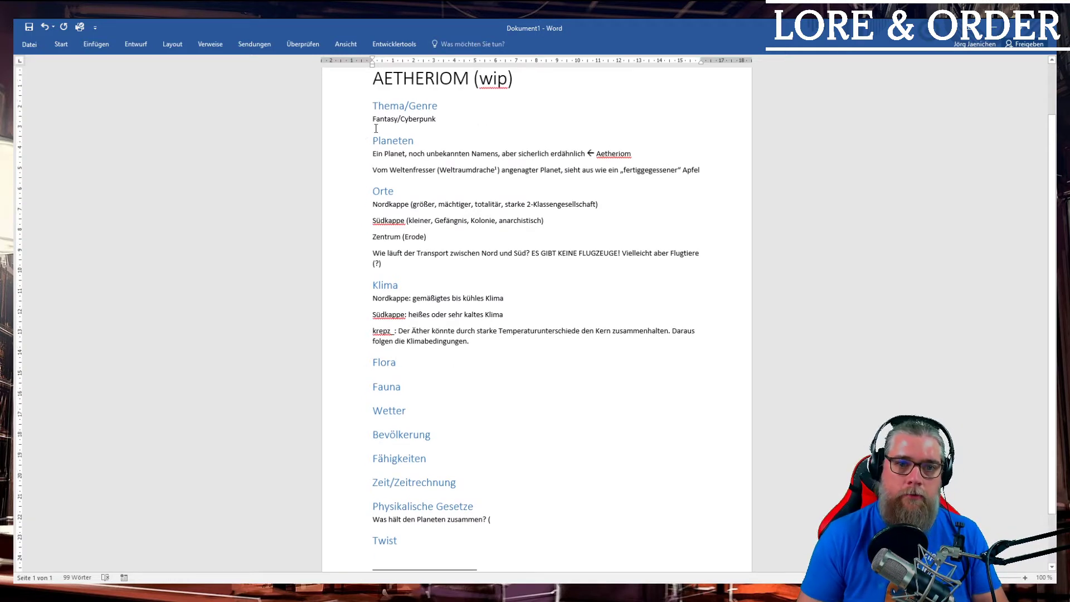
pyautogui.moveTo(372, 119); pyautogui.dragTo(461, 123)
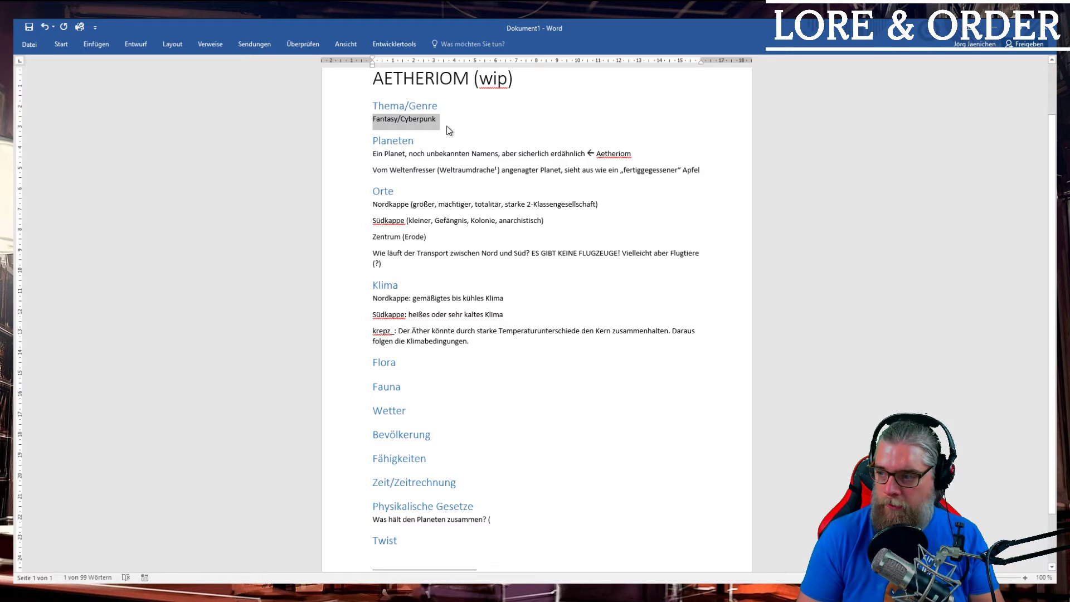
pyautogui.click(401, 362)
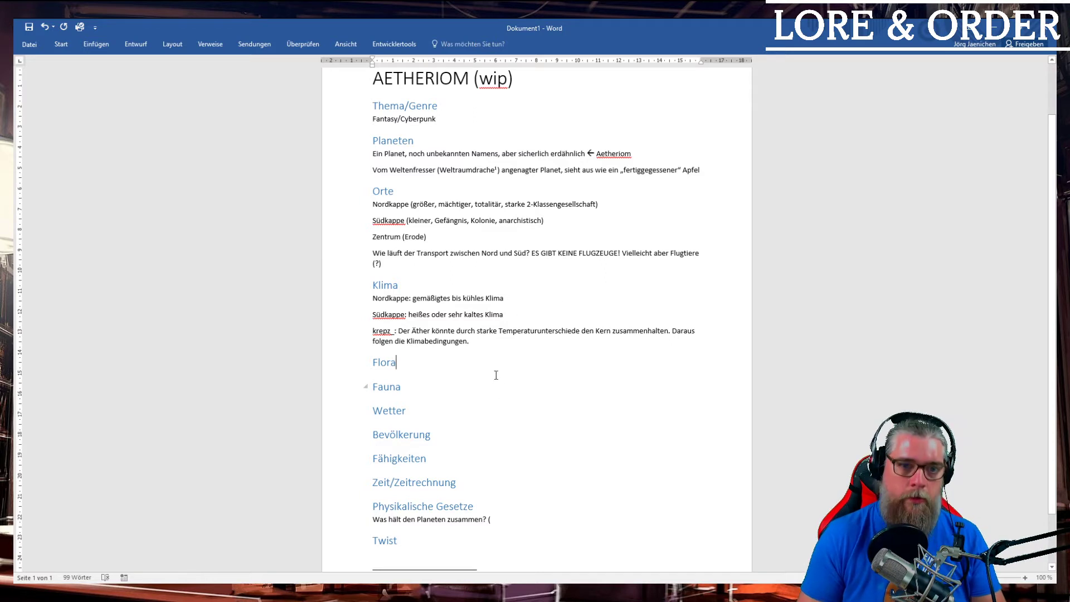
pyautogui.moveTo(372, 204); pyautogui.dragTo(396, 267)
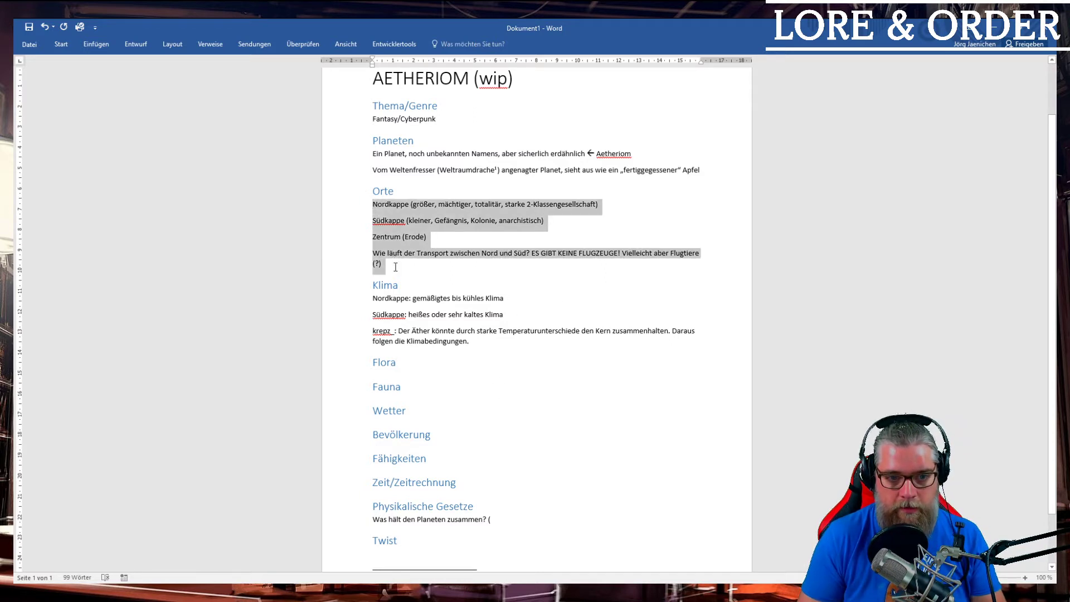
pyautogui.moveTo(366, 435); pyautogui.dragTo(365, 459)
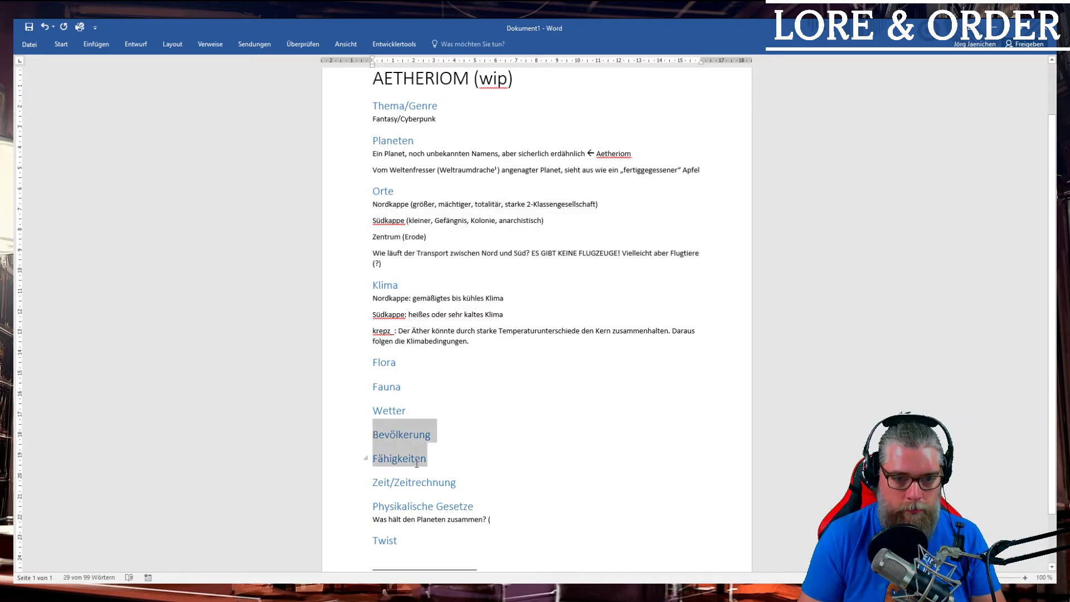
pyautogui.click(466, 463)
pyautogui.click(410, 363)
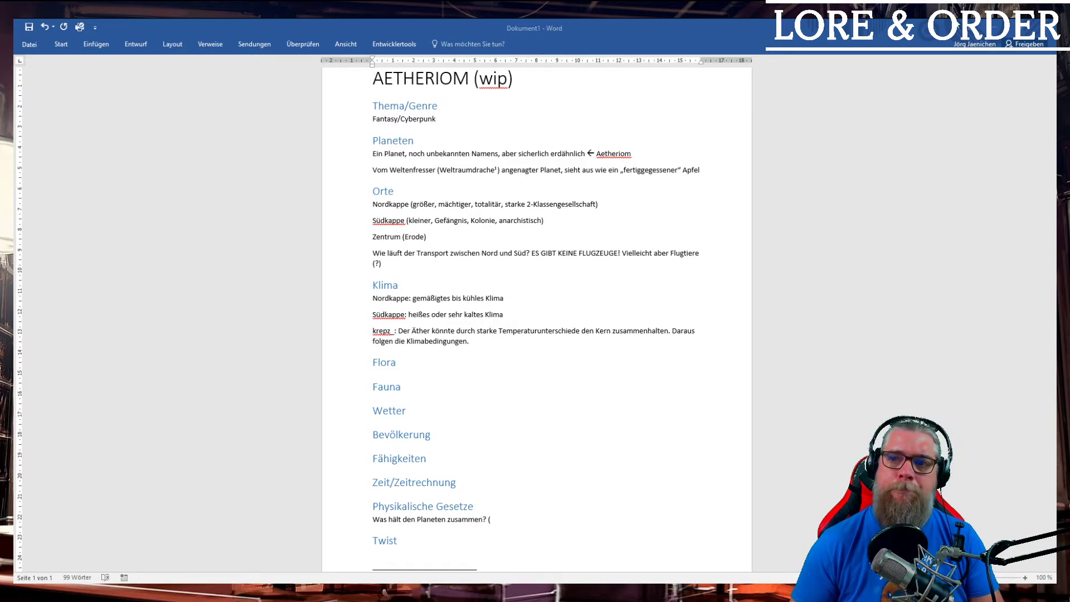
pyautogui.hotkey('alt', 'Tab')
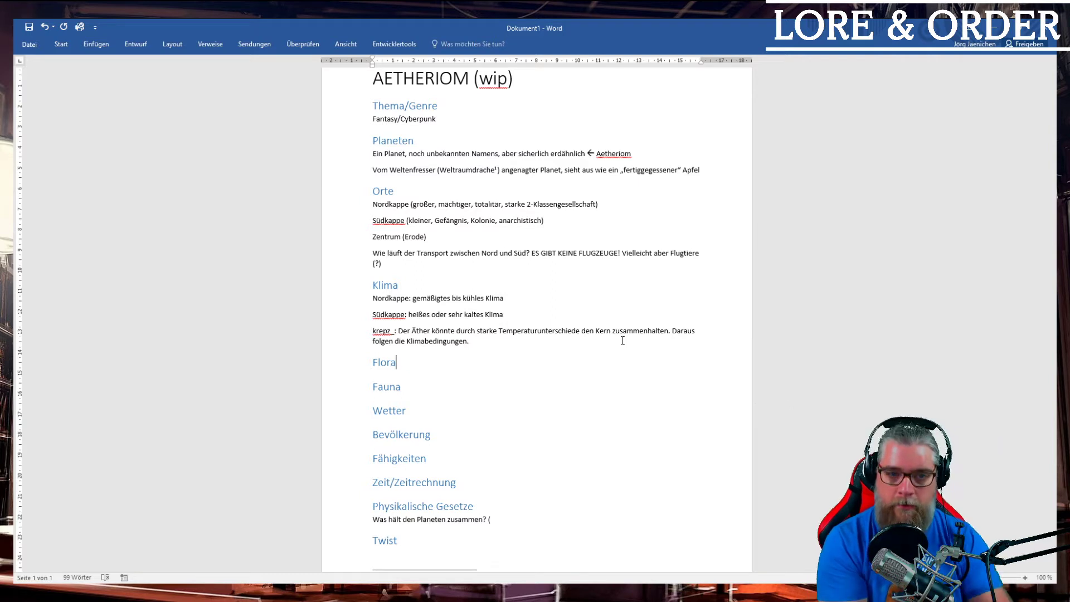
# - Extend the Zentrum note under Orte, after "Erode" inside the parentheses, with ", von dort aus wird die Welt zusammengehalten: wie?"
pyautogui.click(425, 239)
pyautogui.write(', von dort aus v')
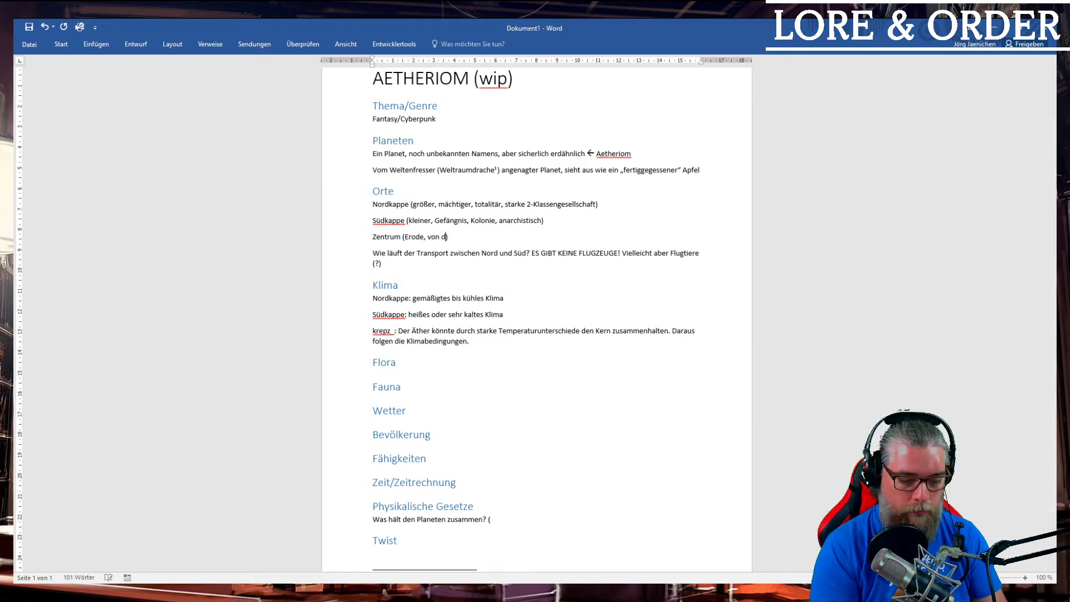
pyautogui.write('ird die W')
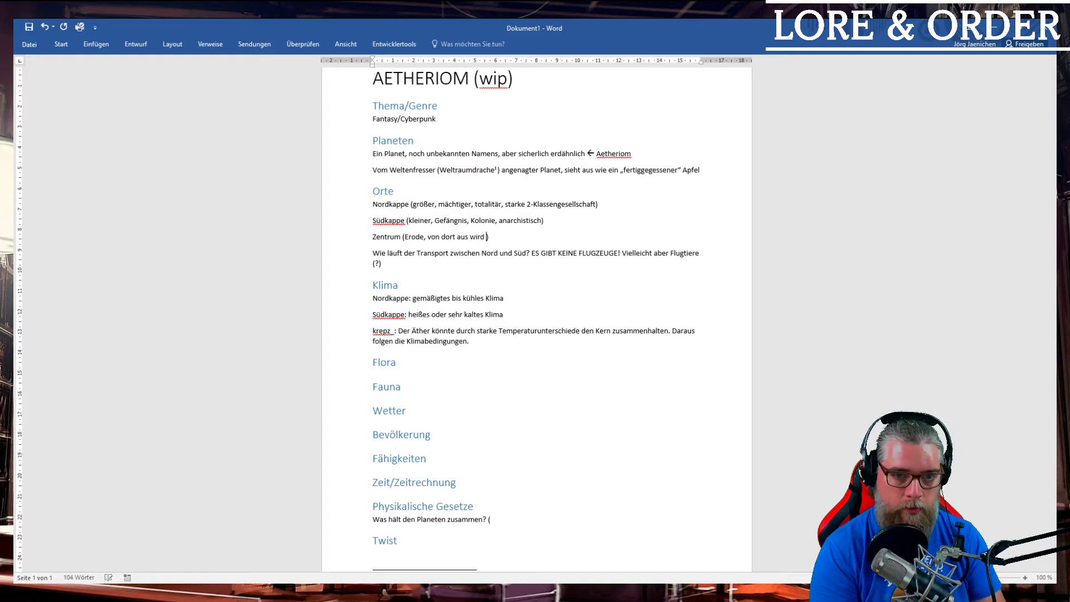
pyautogui.write('elt zusammen')
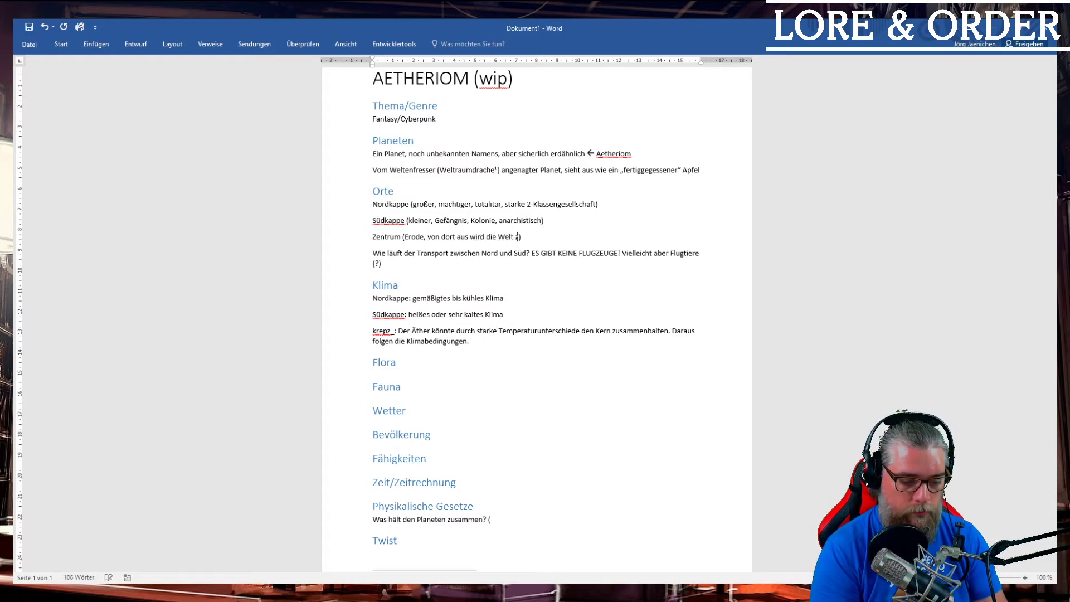
pyautogui.write('gehalten')
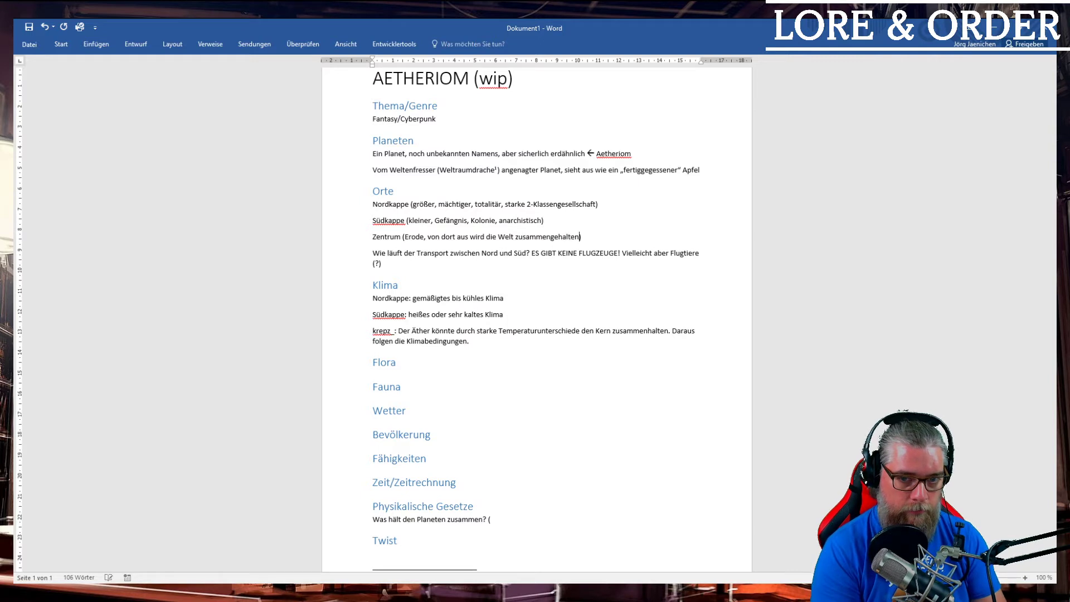
pyautogui.write(': wie?')
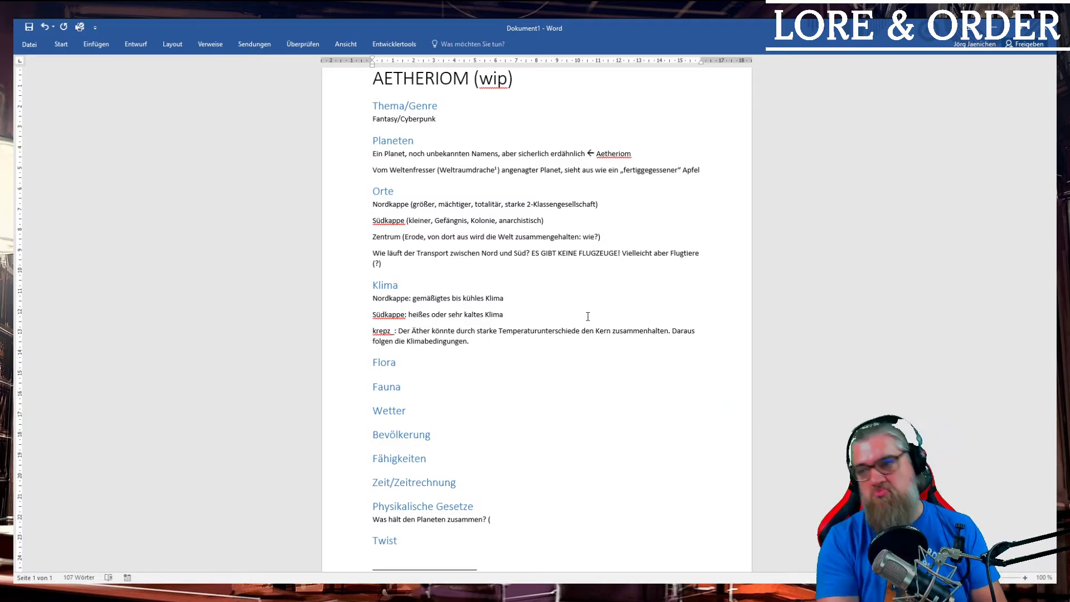
# - Start a note below the Twist heading reading "Äther verbraucht sich", with the verb spelled correctly
pyautogui.scroll(-2, 578, 399)
pyautogui.click(421, 488)
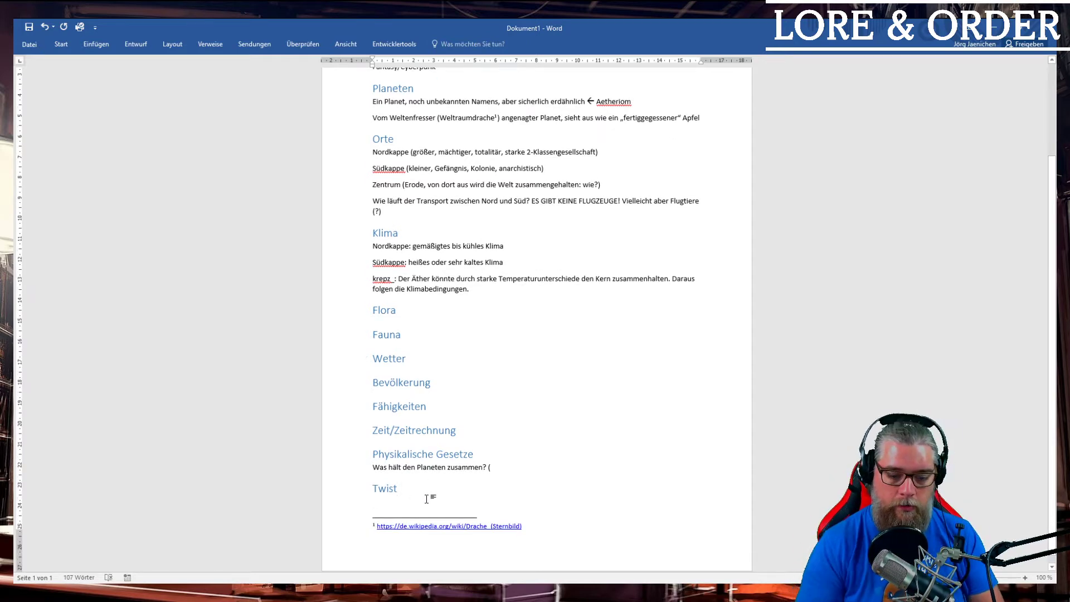
pyautogui.press('Return')
pyautogui.write('Äther ')
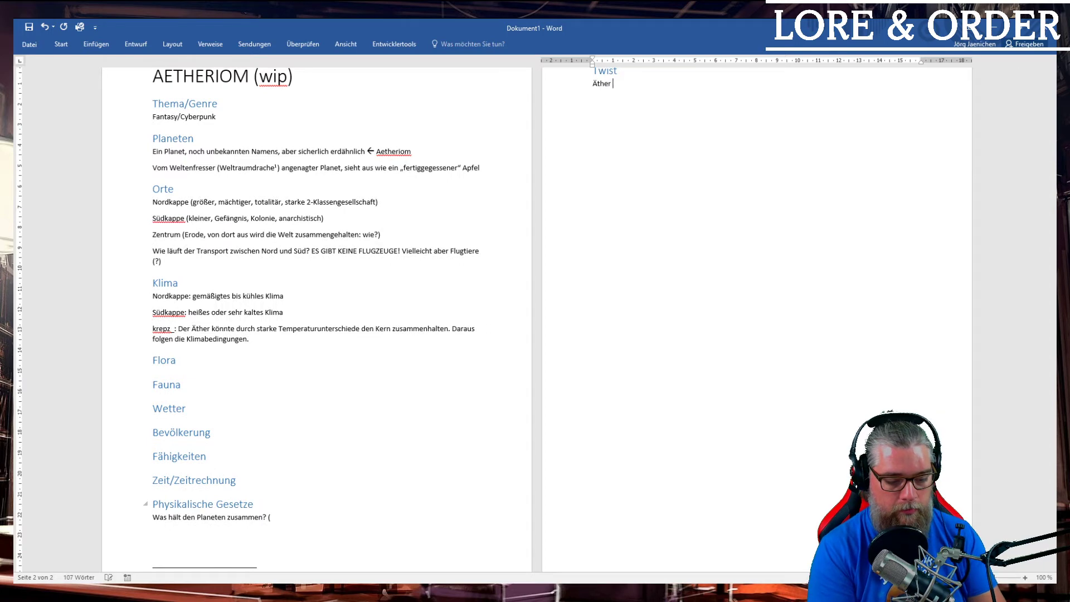
pyautogui.write('verbruacht sich')
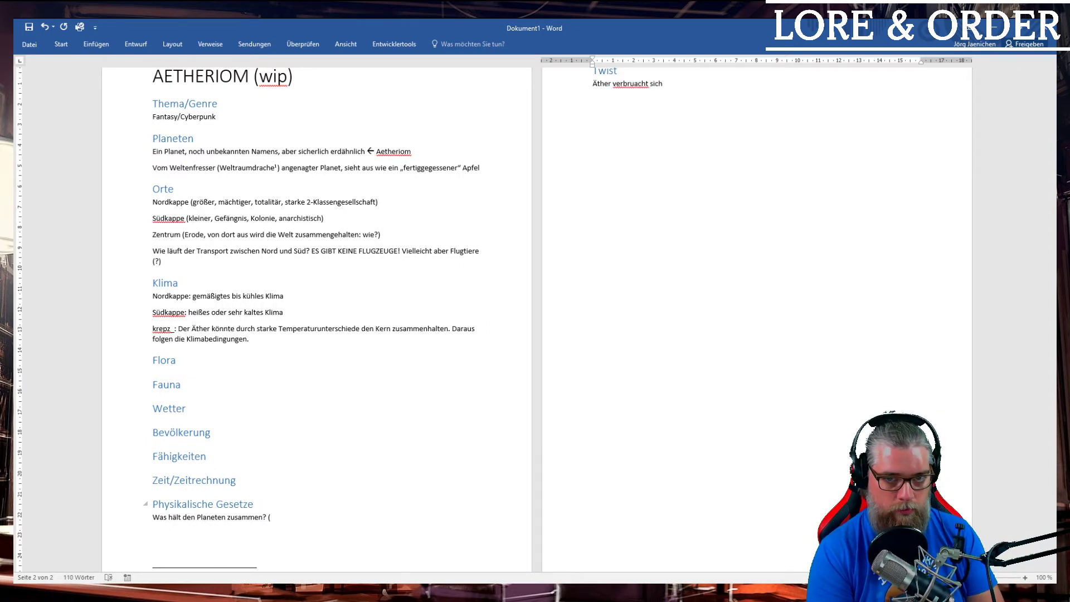
pyautogui.press('Left')
pyautogui.press('Left')
pyautogui.press('Left')
pyautogui.press('Left')
pyautogui.press('BackSpace')
pyautogui.press('Right')
pyautogui.write('ucht sich ')
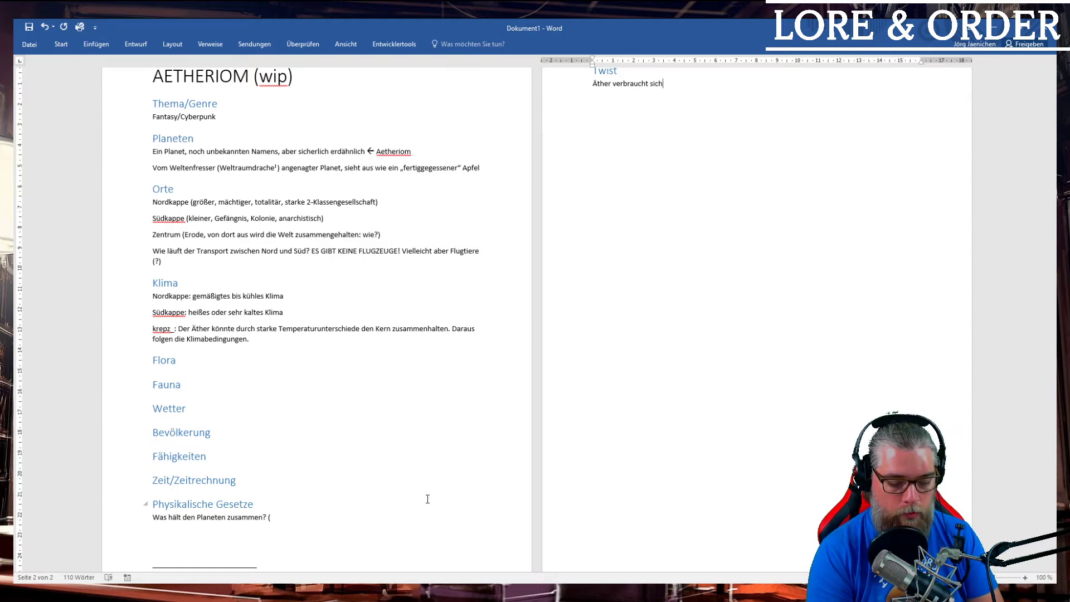
# - Complete the Äther note under Twist with the words "beim Zusammenhalt der Welt"
pyautogui.write('bei der')
pyautogui.press('BackSpace')
pyautogui.press('BackSpace')
pyautogui.write('m')
pyautogui.press('BackSpace')
pyautogui.press('BackSpace')
pyautogui.press('BackSpace')
pyautogui.press('BackSpace')
pyautogui.write(',')
pyautogui.press('BackSpace')
pyautogui.press('BackSpace')
pyautogui.write('mZusammen')
pyautogui.hotkey('ctrl', 'BackSpace')
pyautogui.write('Zusammenhalt des')
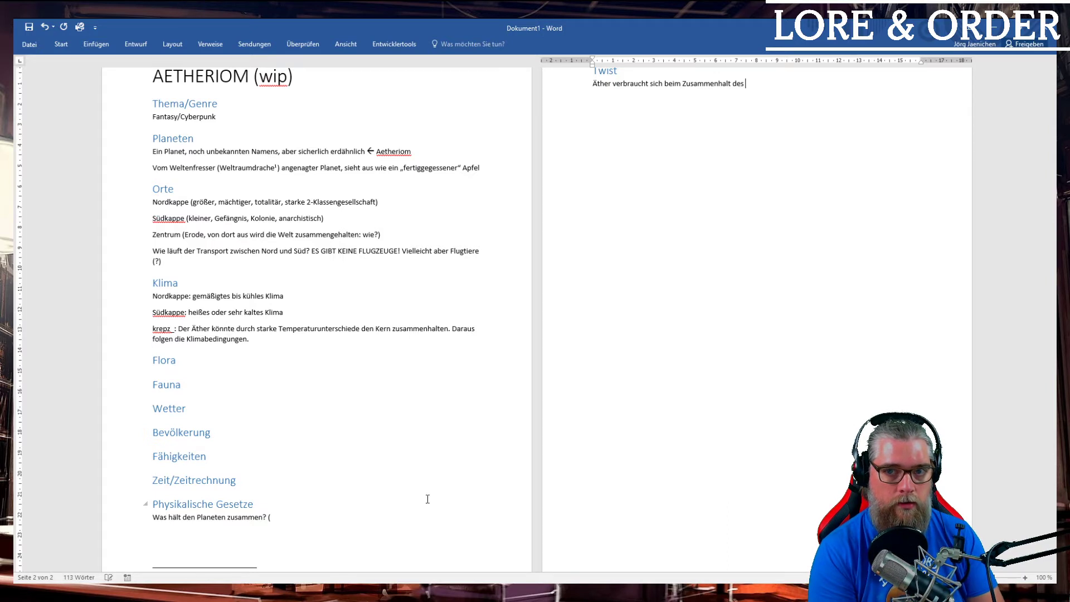
pyautogui.press('BackSpace')
pyautogui.write('r Welt')
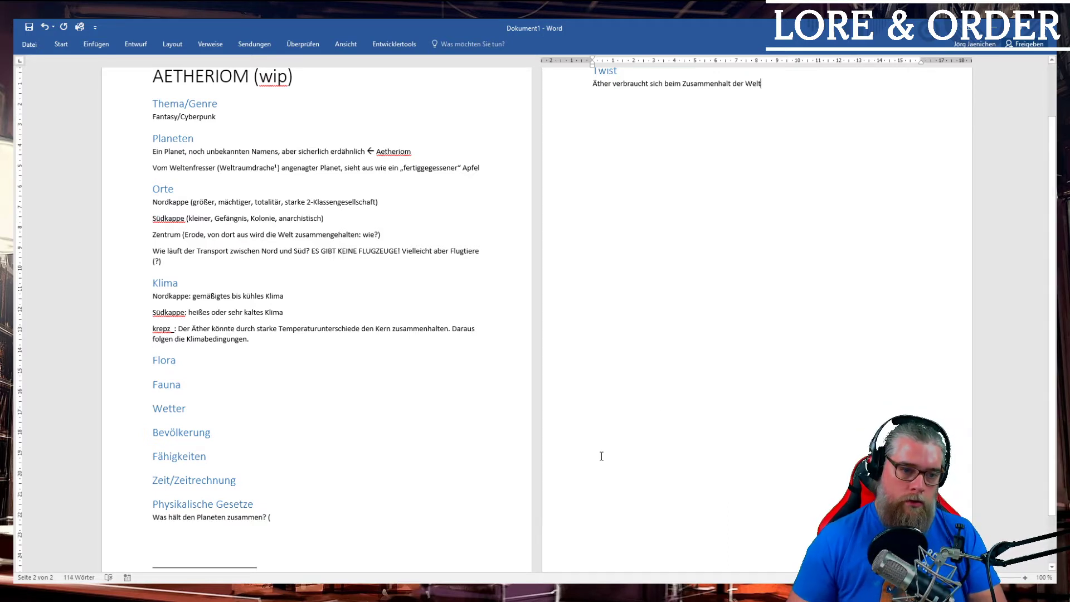
# - Turn the Twist note into a dashed list and begin a second item with "Die Welt wird durch starke Äther-Magier"
pyautogui.click(591, 85)
pyautogui.write('-')
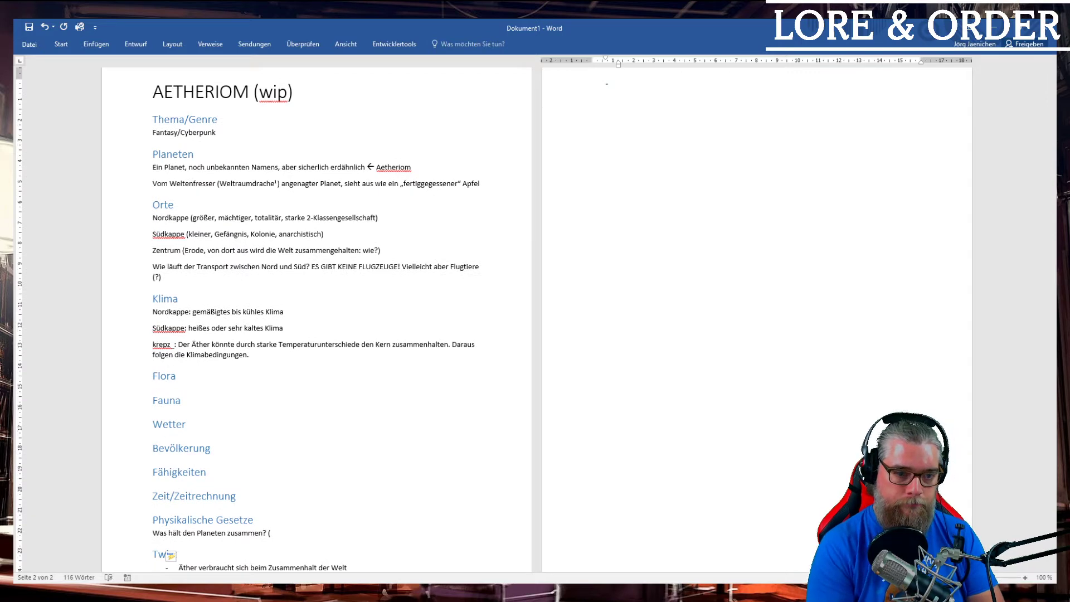
pyautogui.write('Die Welt wird durch starke Äth')
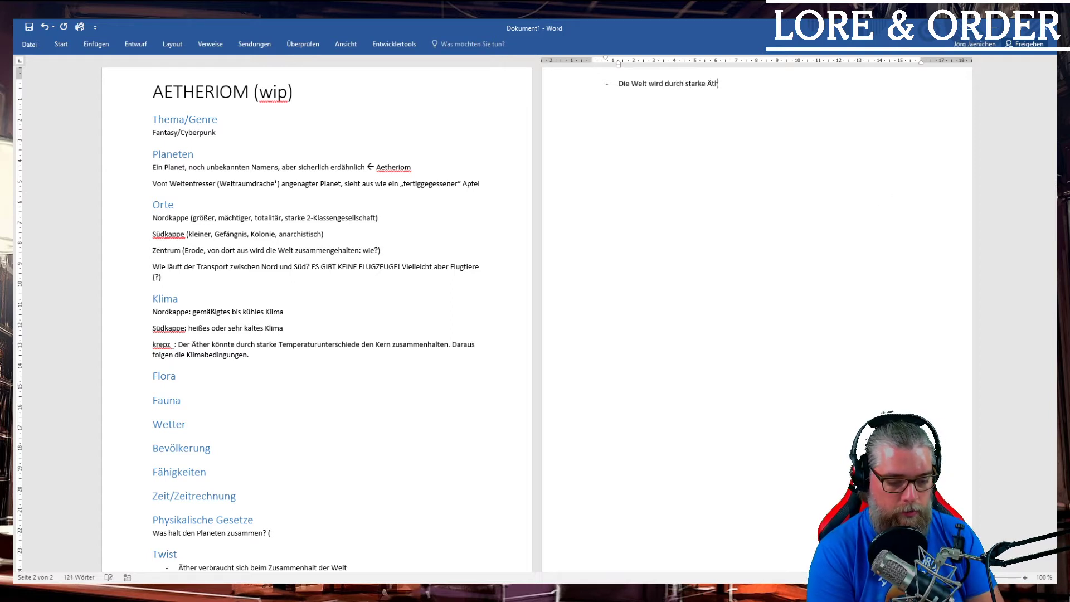
pyautogui.write('er-maiger')
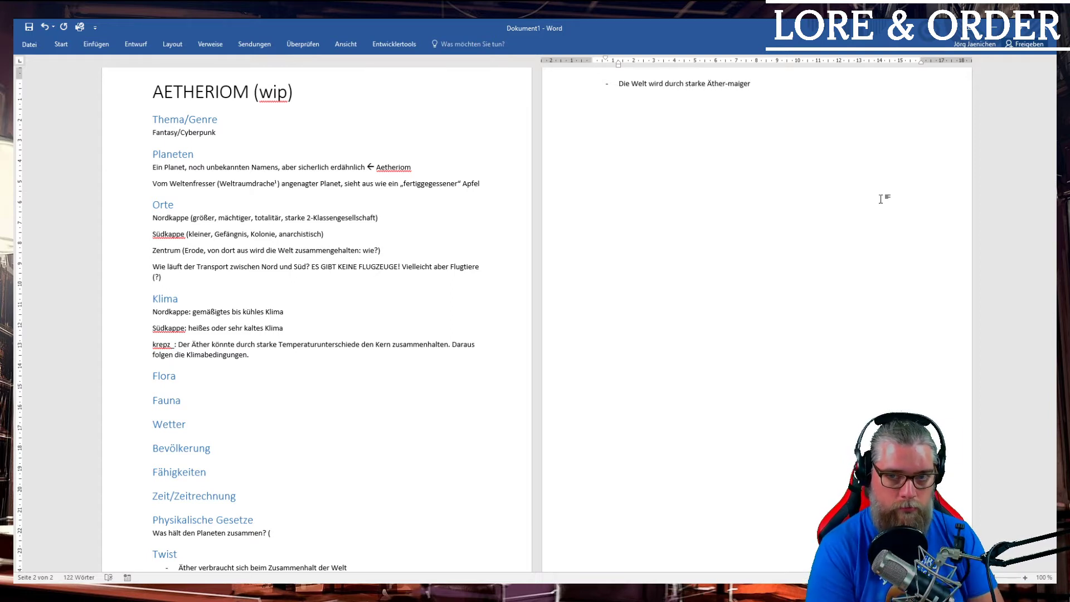
pyautogui.press('BackSpace')
pyautogui.press('BackSpace')
pyautogui.write('gi')
pyautogui.write('M')
pyautogui.press('End')
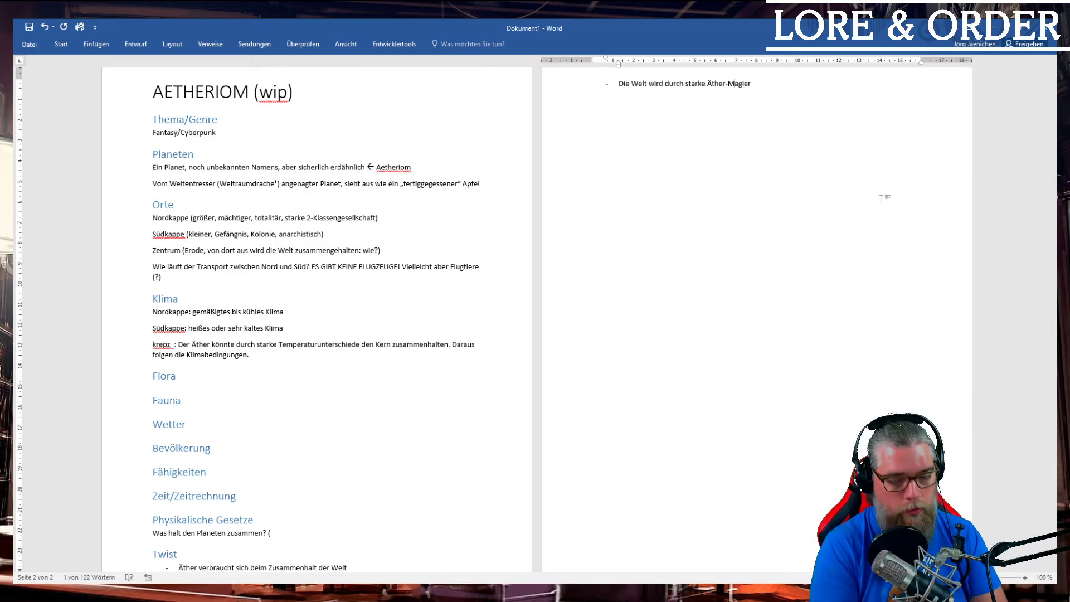
# - Continue the second Twist item with "zusammengehalten. Diese sind schon mehr tot als lebendig und nur durch den Äther überhaupt noch am Leben – sind aber alle „verbraucht“"
pyautogui.write('zusammengehalten. Diese sind schon mehr tot als lebendig und nur durch den Äther überhaupt noch am Leben')
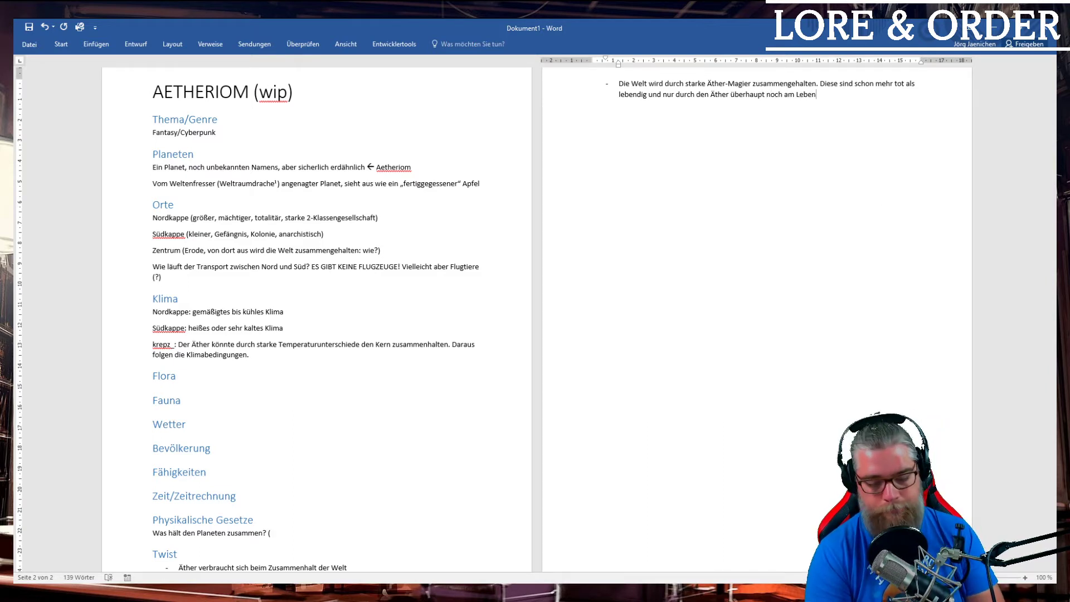
pyautogui.write(' - stere')
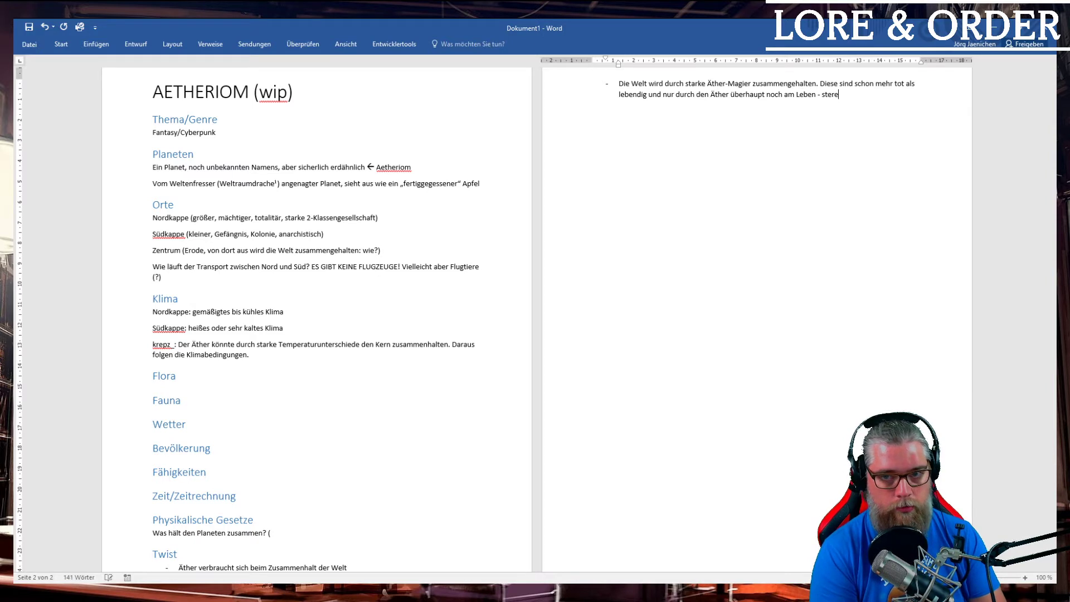
pyautogui.write('sind ab')
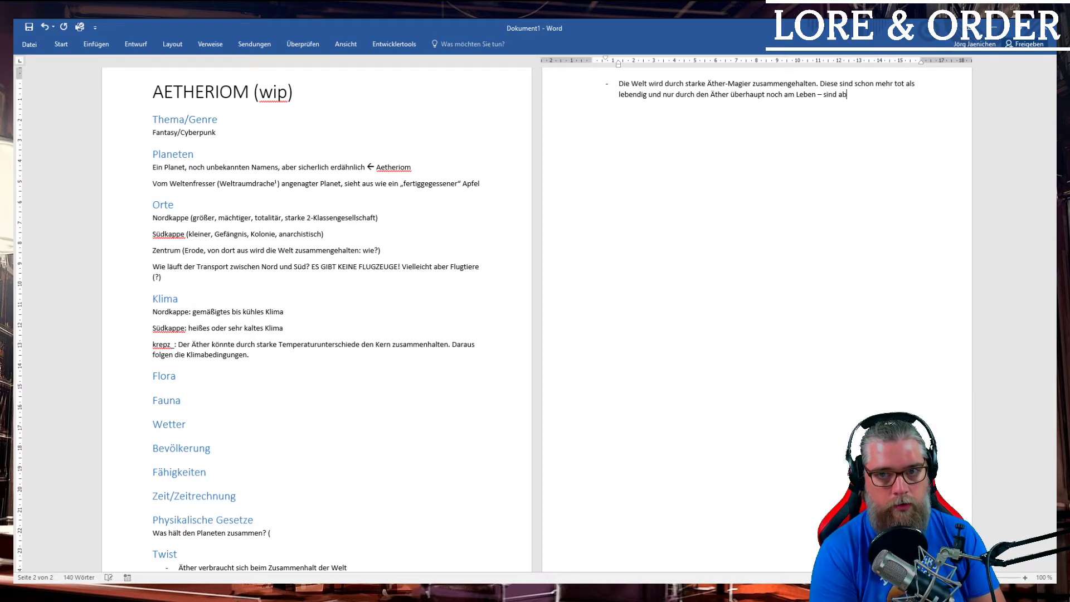
pyautogui.write('er alle ')
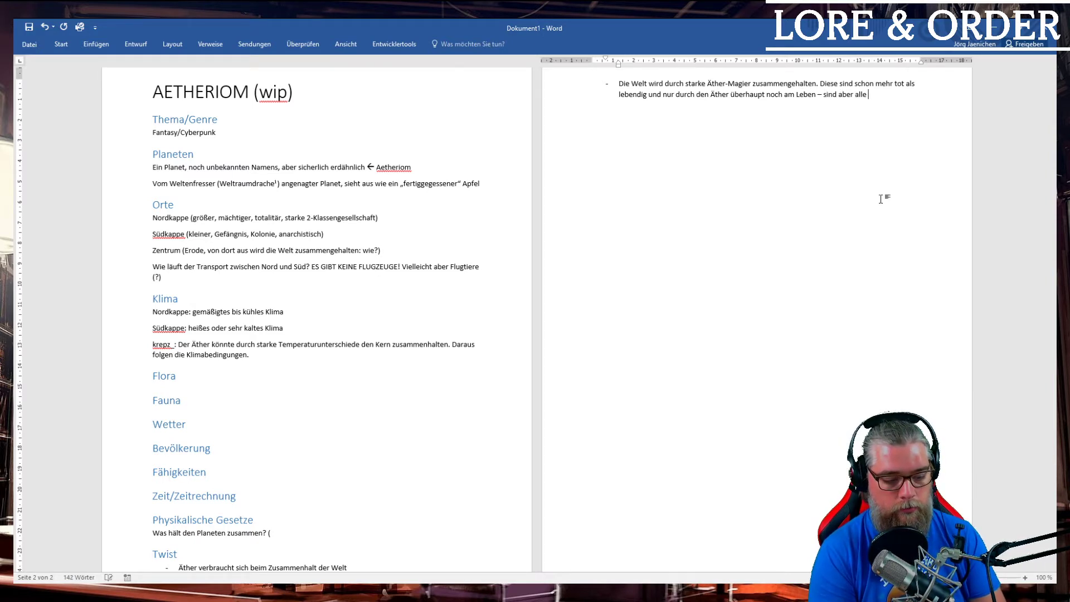
pyautogui.write('„verbraucht"')
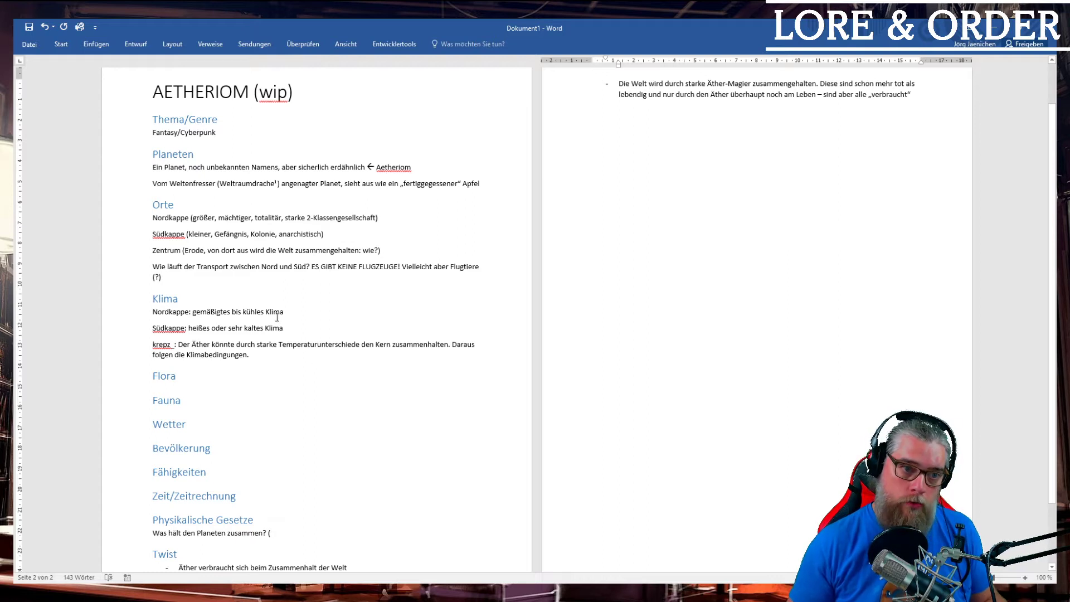
# - Add the question ", wer regiert Erode?" to the end of the Zentrum note, inside the closing parenthesis
pyautogui.click(376, 250)
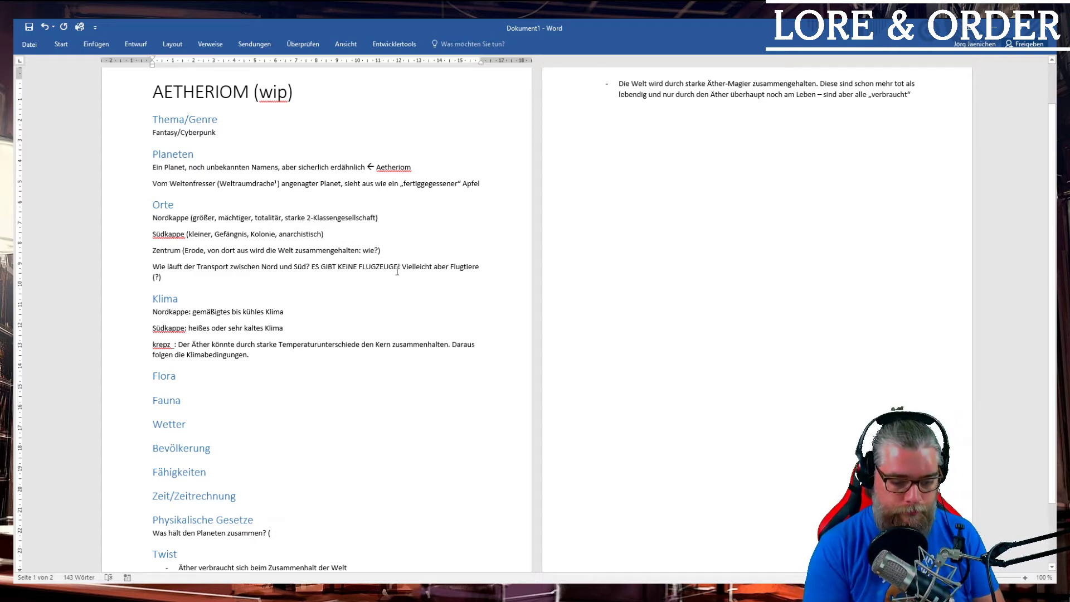
pyautogui.write(', wer regiert E')
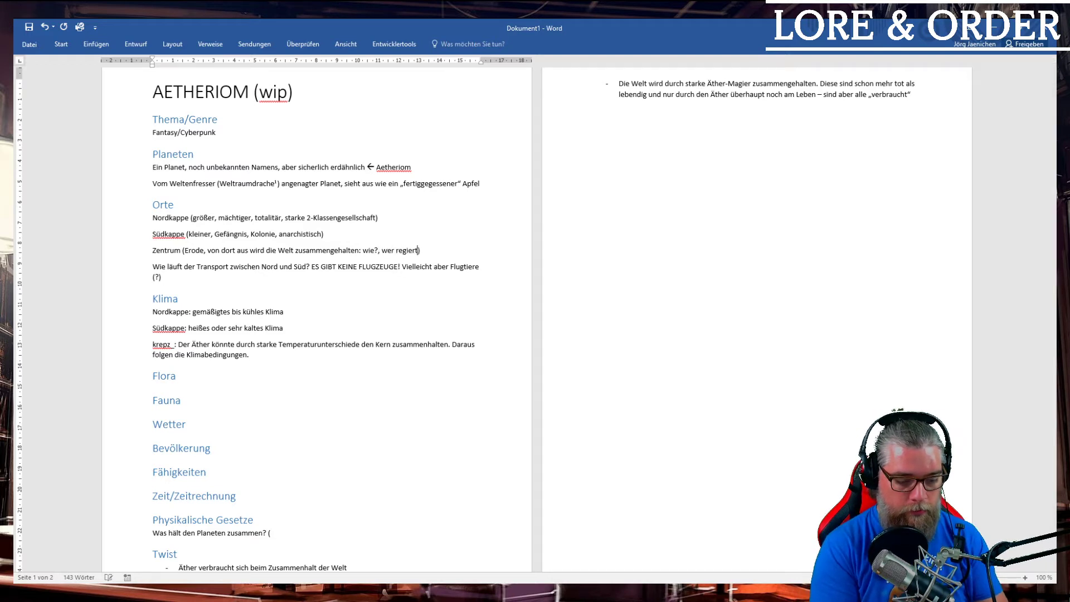
pyautogui.write('rode')
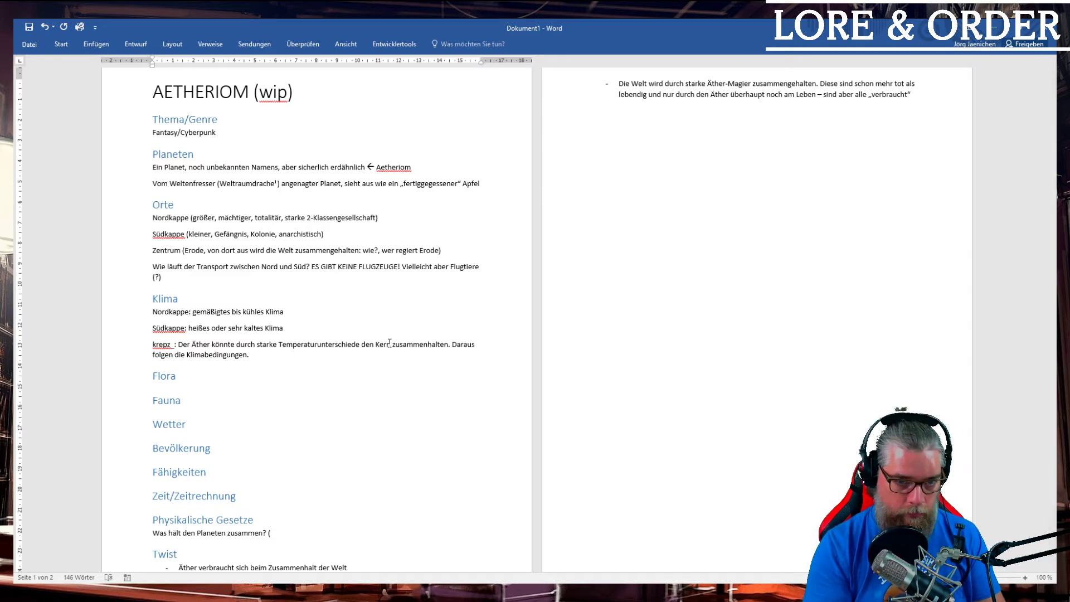
pyautogui.write('? ')
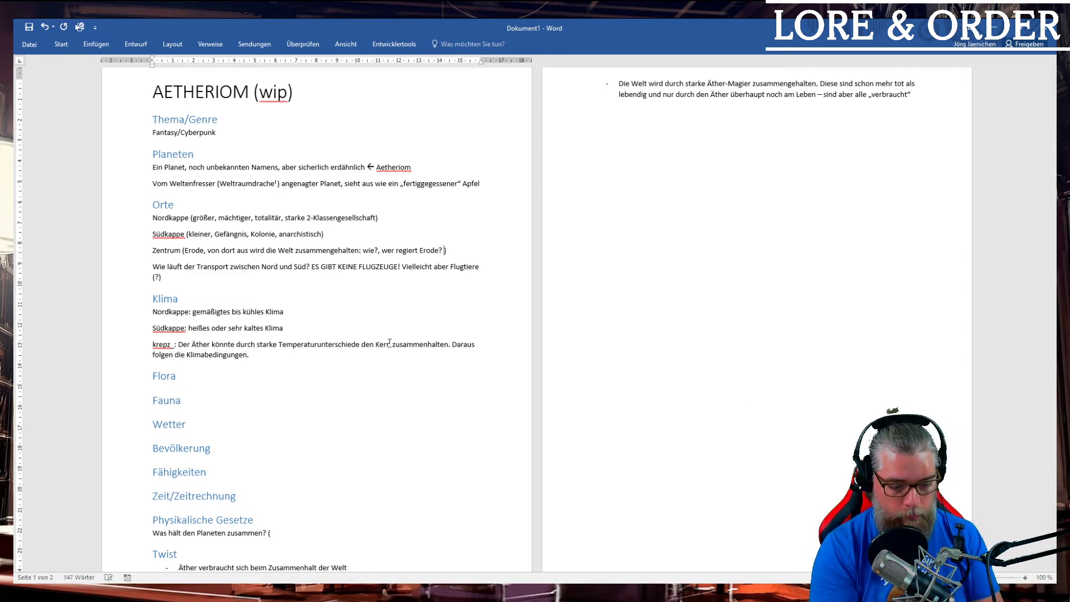
# - Append "Hier werden die Fäden gezogen?" after the question about who rules Erode in the Zentrum note
pyautogui.write('Ein')
pyautogui.press('BackSpace')
pyautogui.press('BackSpace')
pyautogui.press('BackSpace')
pyautogui.write('Hier werden die Fä')
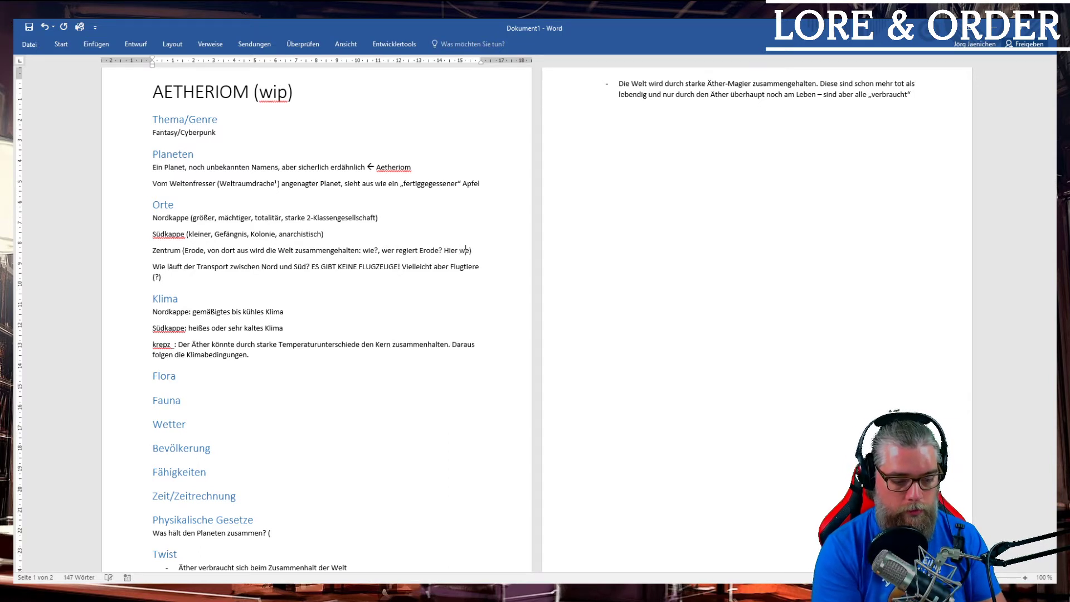
pyautogui.write('den gezogen')
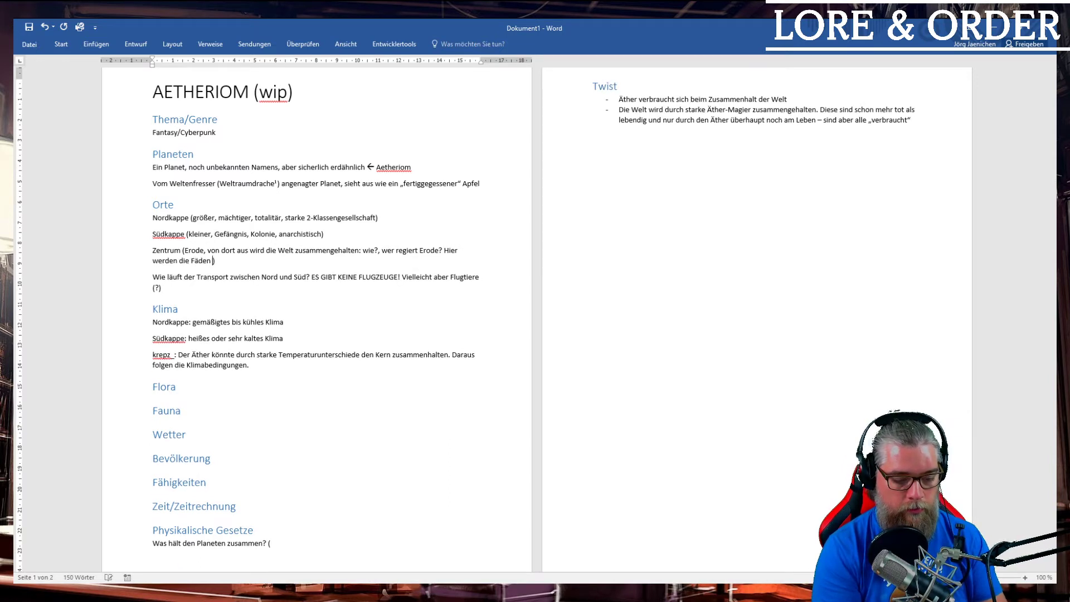
pyautogui.write('?')
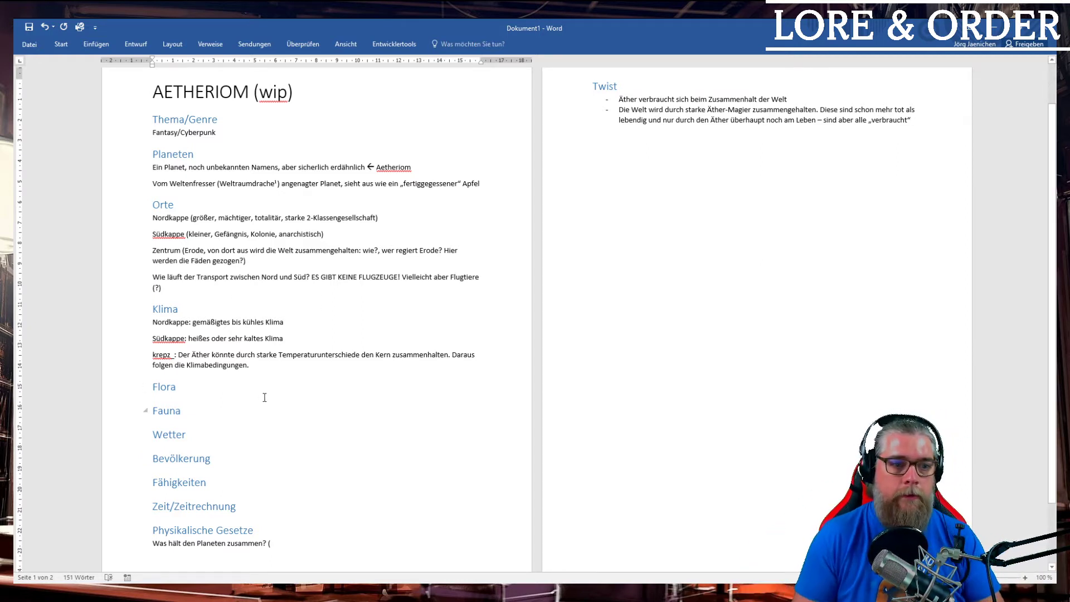
# - Add a line under the Flora heading beginning with "„lebendige“ Pflanzen:"
pyautogui.click(213, 386)
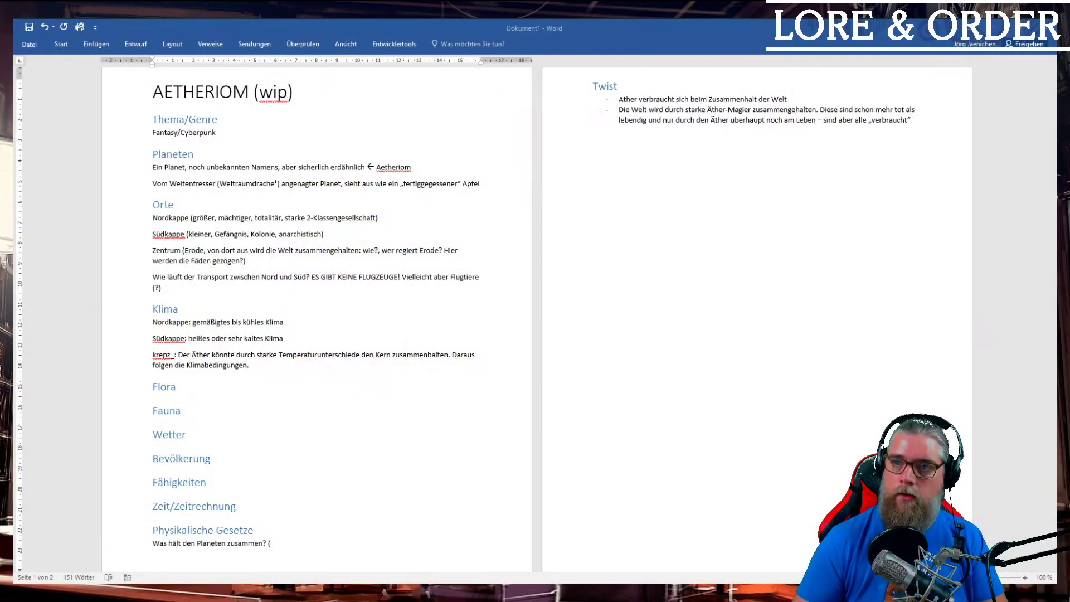
pyautogui.click(201, 386)
pyautogui.press('Return')
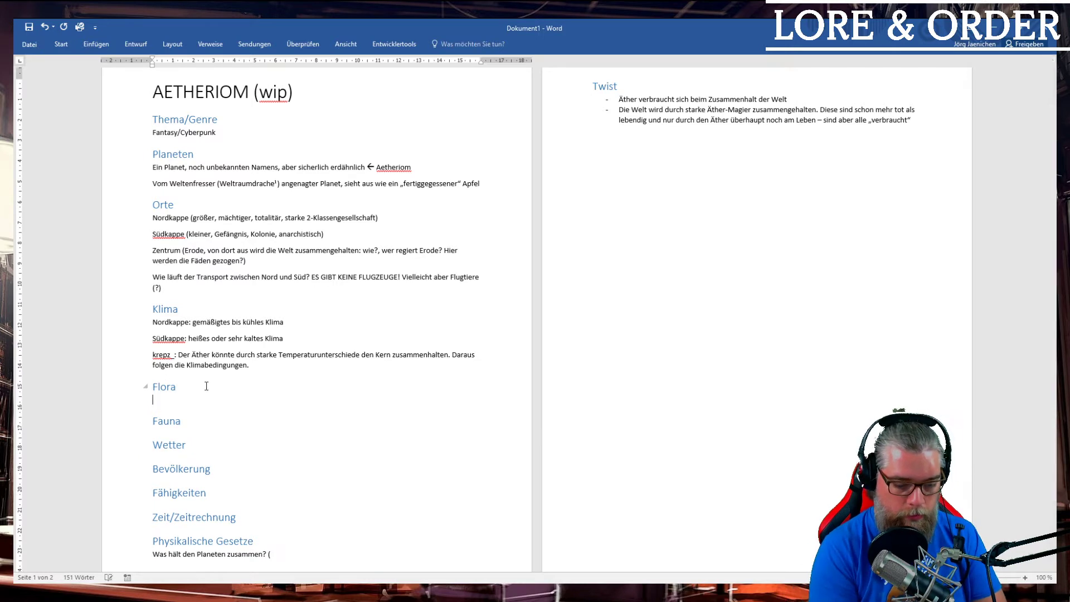
pyautogui.write('„')
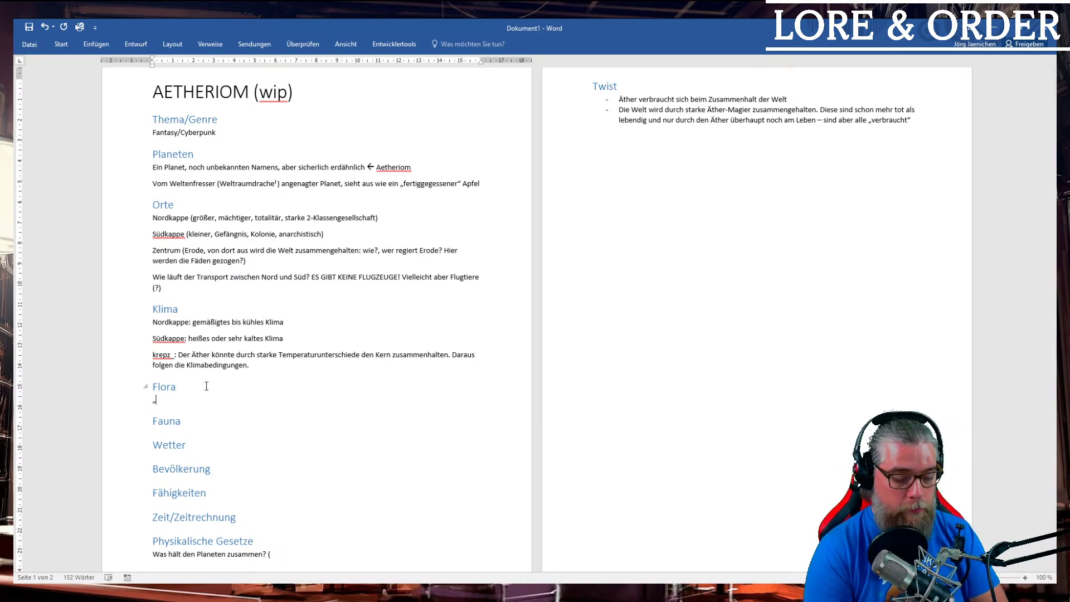
pyautogui.write('lebendui')
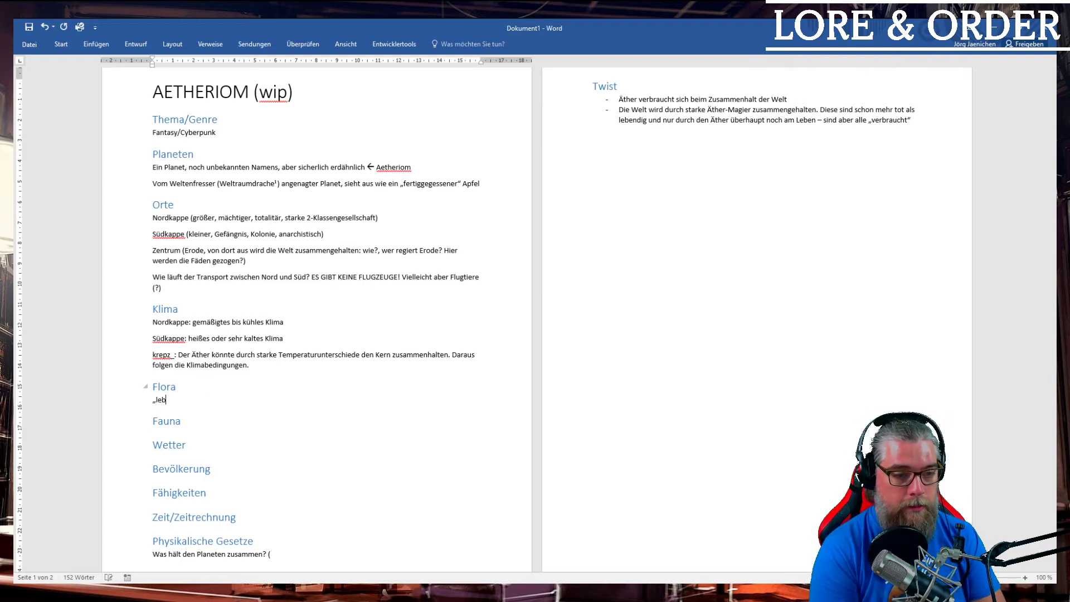
pyautogui.press('BackSpace')
pyautogui.press('BackSpace')
pyautogui.write('ige')
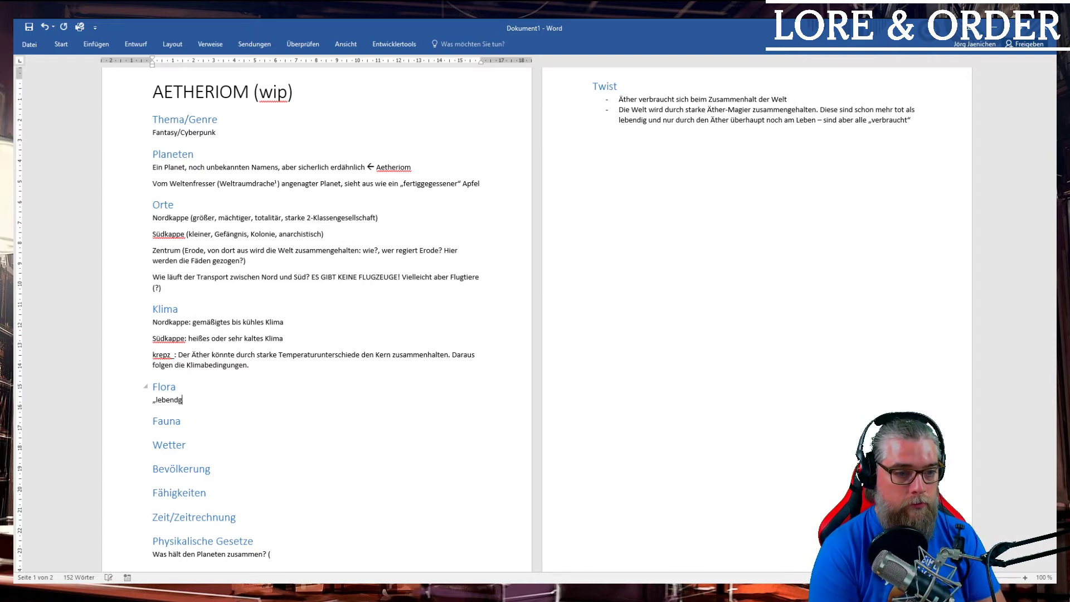
pyautogui.write('“ P')
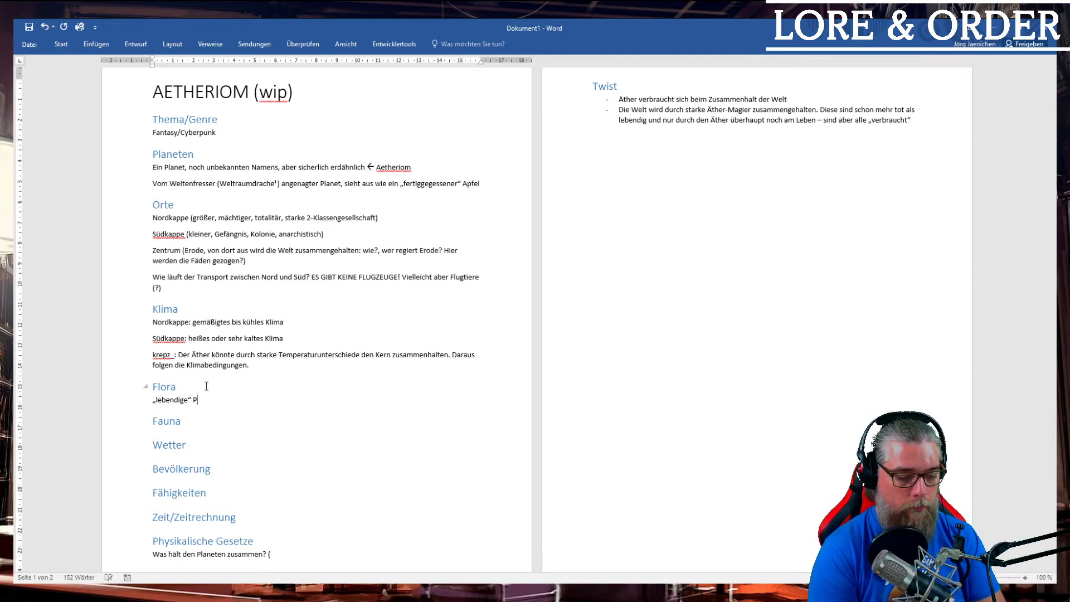
pyautogui.write('flanzen: ')
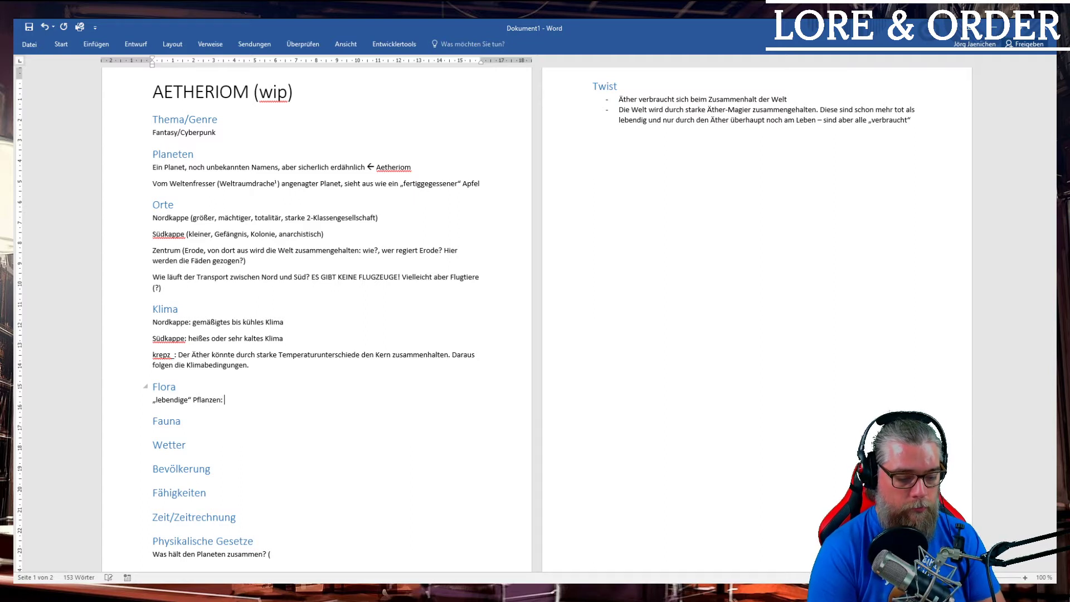
# - Continue the Flora line with "laufende Kakteen, Fleischfressende Pflanzen auf zwei Beinen"
pyautogui.write('laufende Kat')
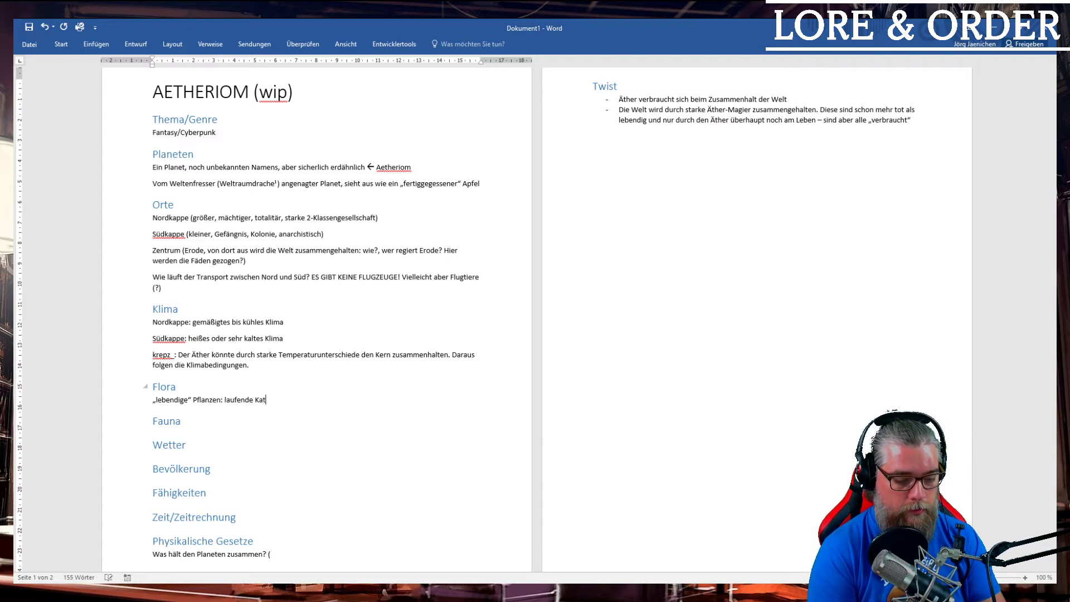
pyautogui.press('BackSpace')
pyautogui.write('kteen')
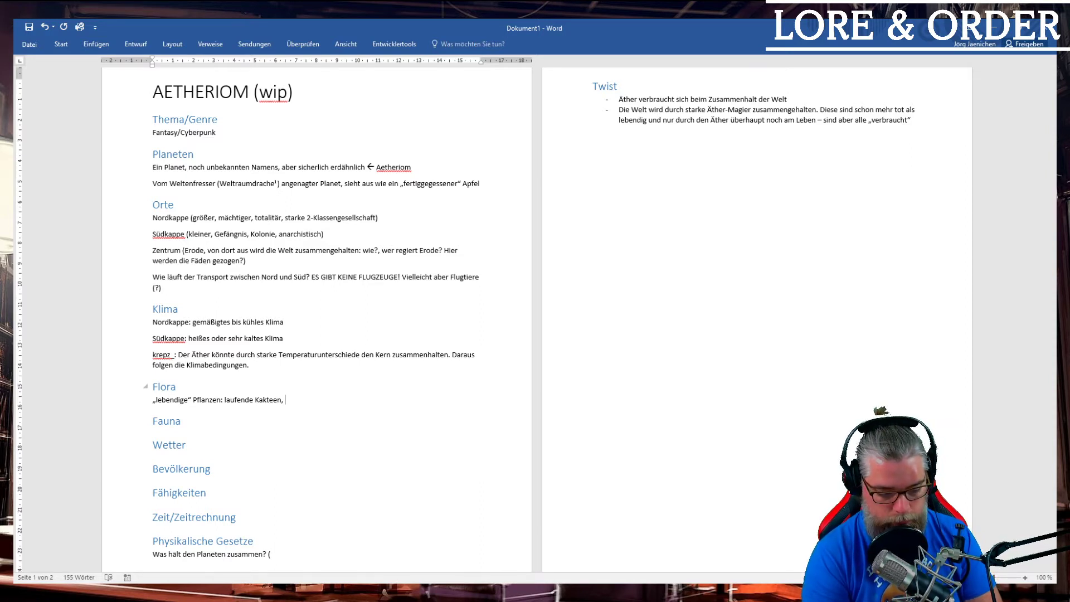
pyautogui.write(', Fleisch')
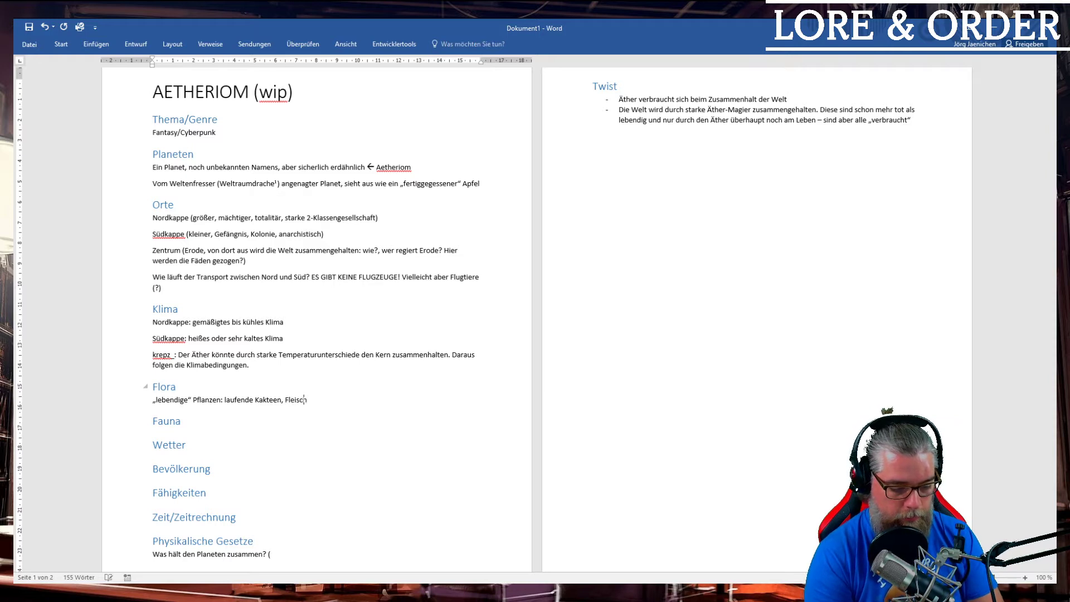
pyautogui.write('fressende Plf')
pyautogui.press('BackSpace')
pyautogui.press('BackSpace')
pyautogui.write('flanz')
pyautogui.press('BackSpace')
pyautogui.write('zen auf zwei ')
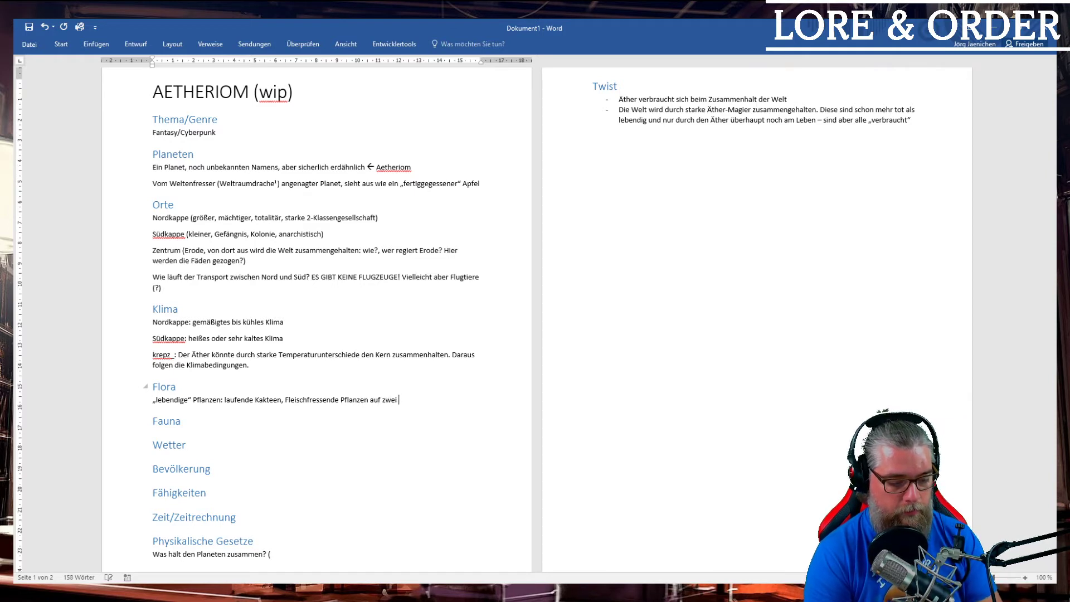
pyautogui.write('Beiner')
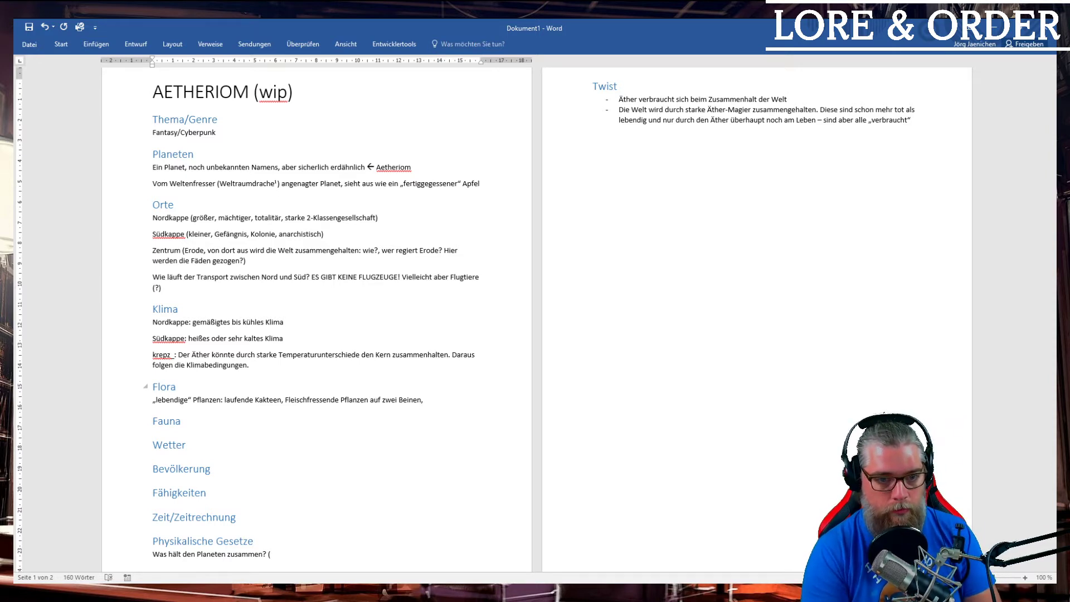
# - Add ", „intelligente“ Lianen," to the Flora line, with only the word "intelligente" in quotation marks
pyautogui.write(', „inte')
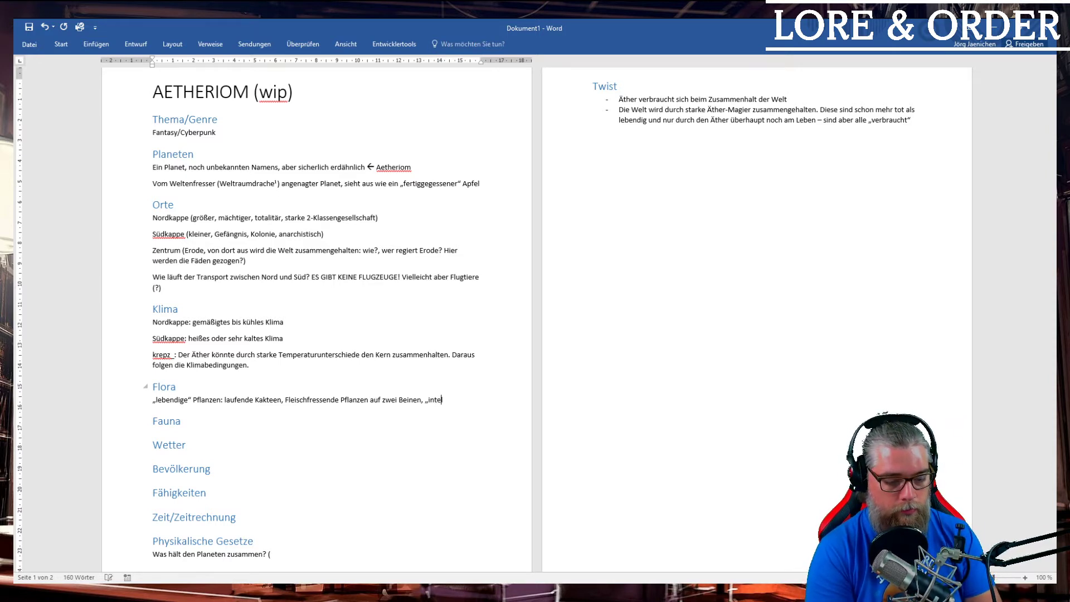
pyautogui.write('lligente Lianen“')
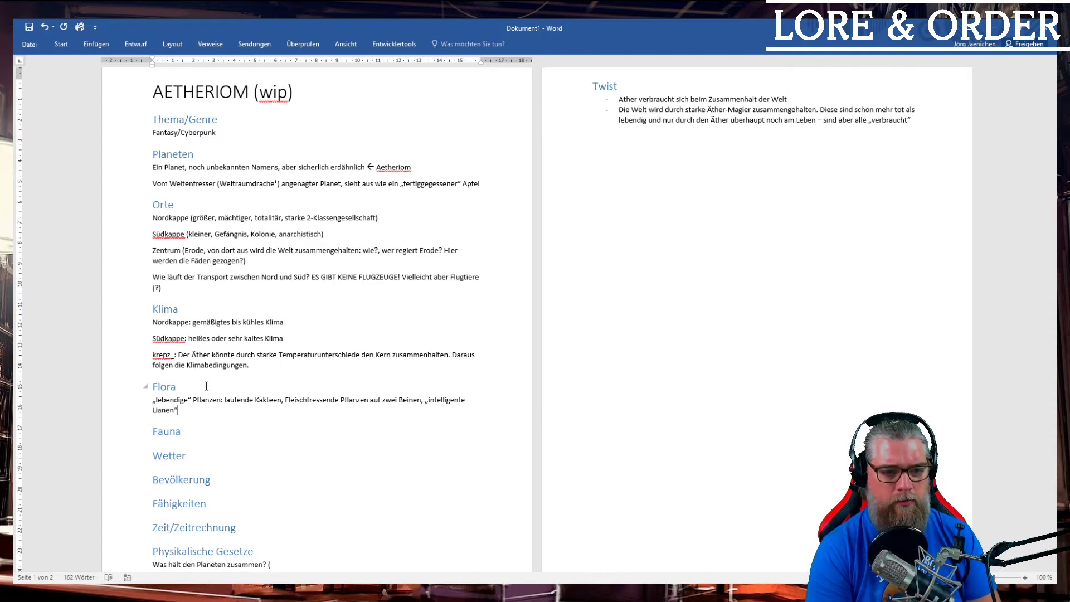
pyautogui.press('BackSpace')
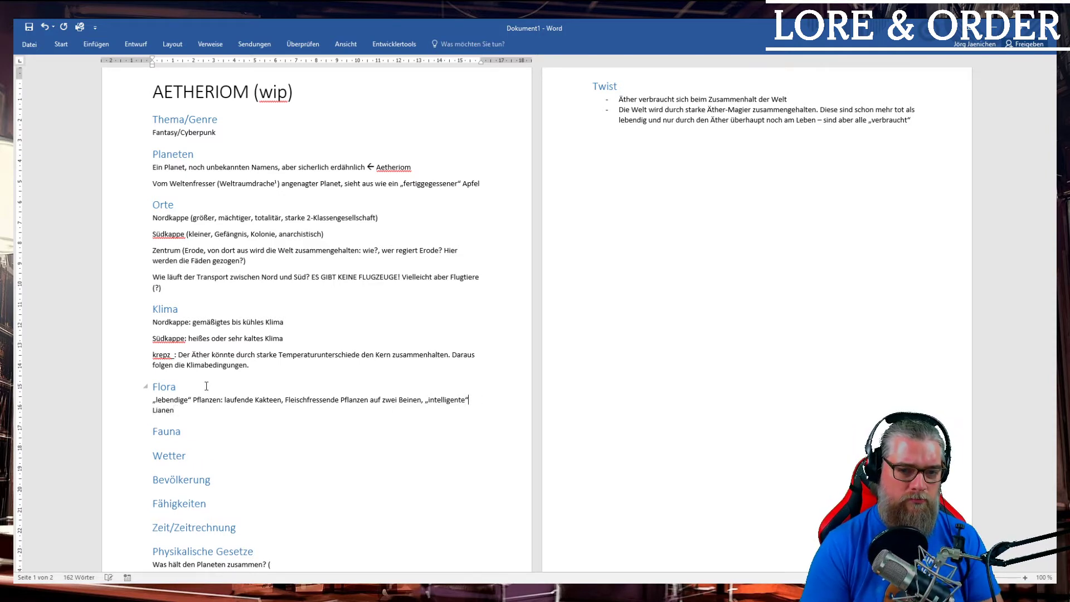
pyautogui.press('BackSpace')
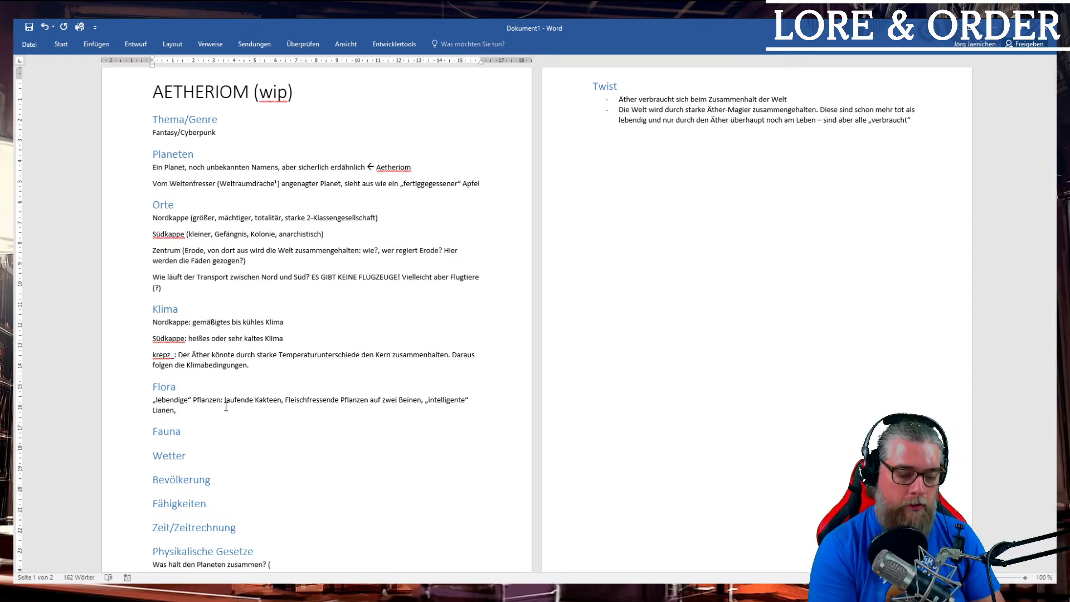
# - Complete the Flora list with "Nutzpflanzen, Zierpflanzen"
pyautogui.write('Nutzpflanzen,')
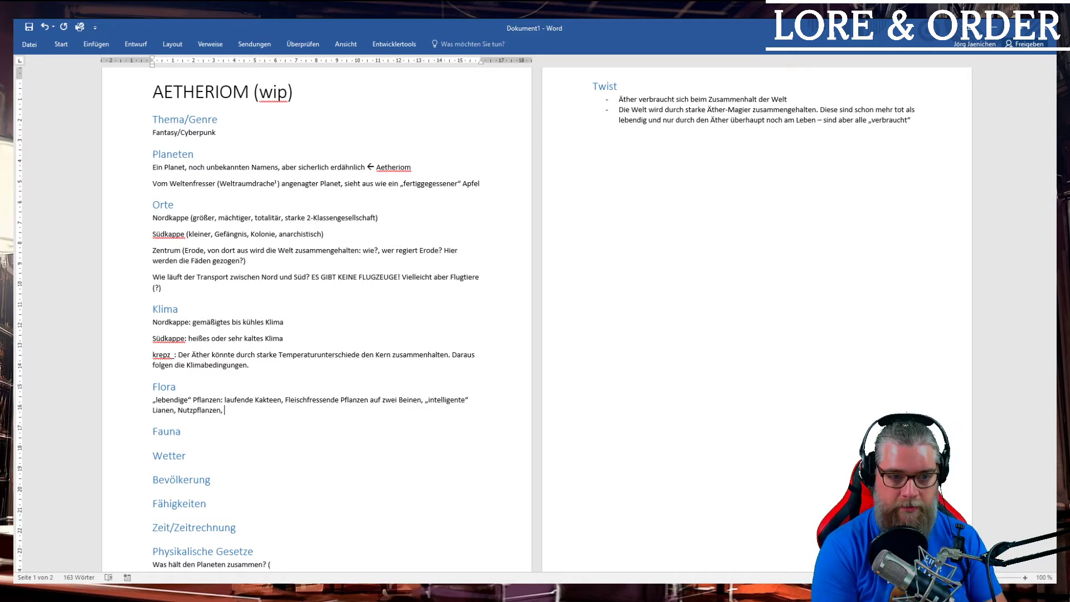
pyautogui.write('Zierpf')
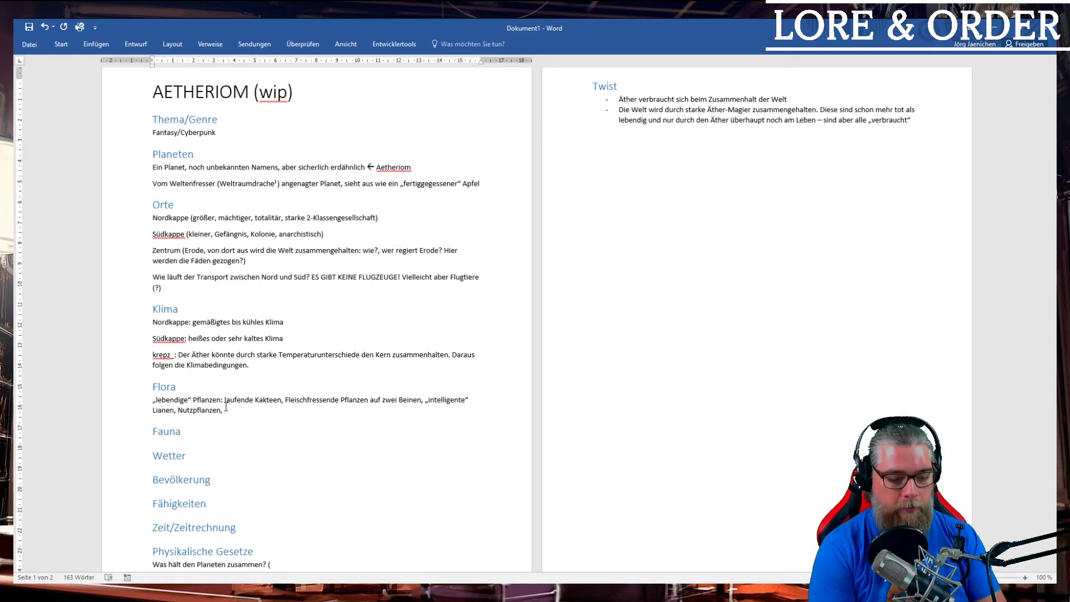
pyautogui.write('lanen')
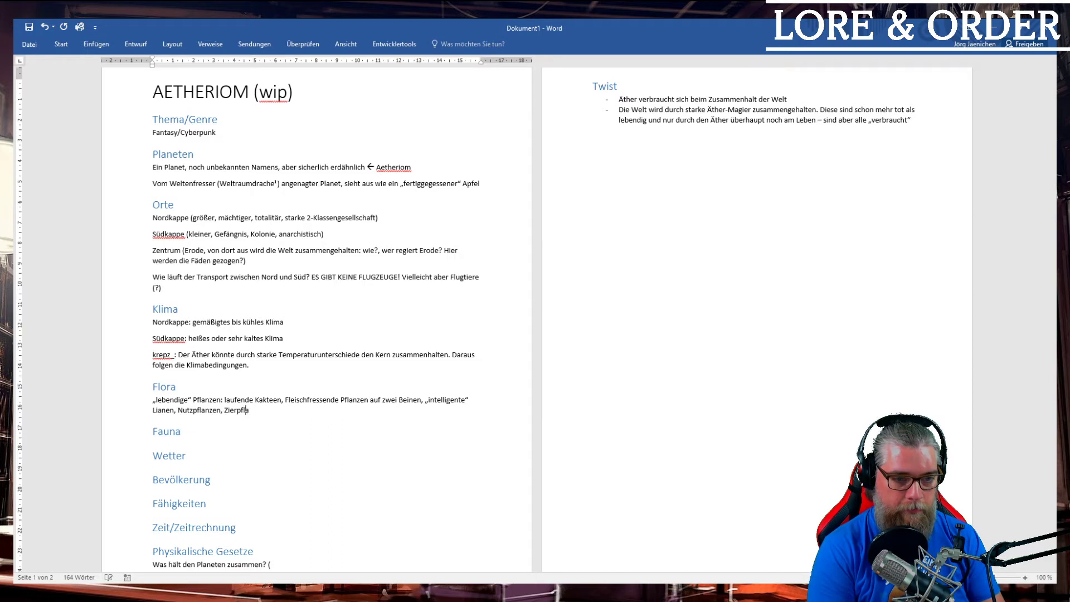
pyautogui.press('BackSpace')
pyautogui.press('BackSpace')
pyautogui.write('zen')
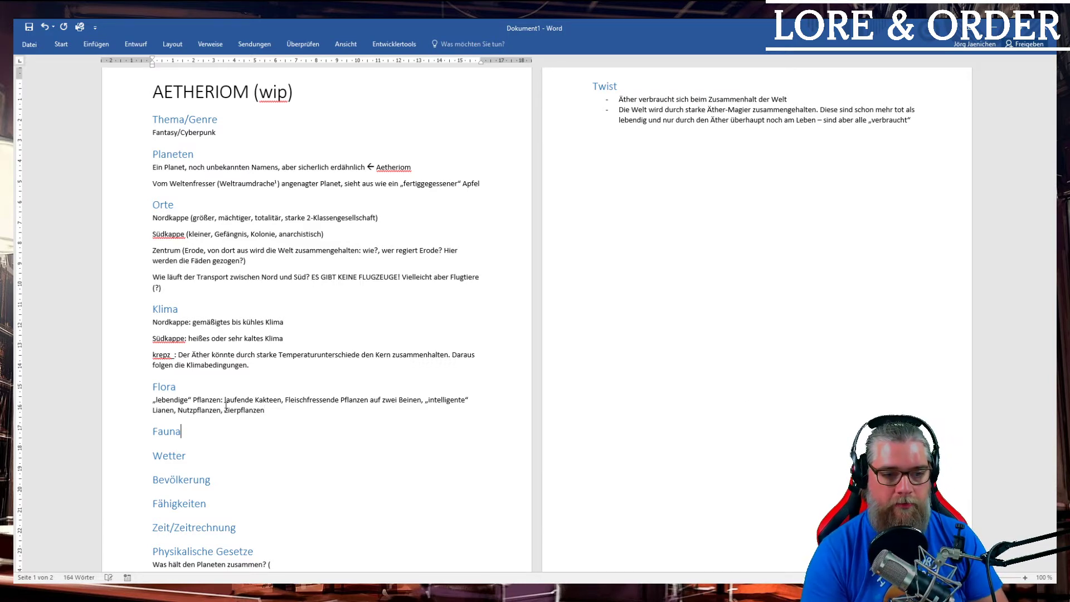
# - Add the note "Säbelzahntiger; alles ein wenig größer (und bedrohlicher)" under the Fauna heading
pyautogui.press('Return')
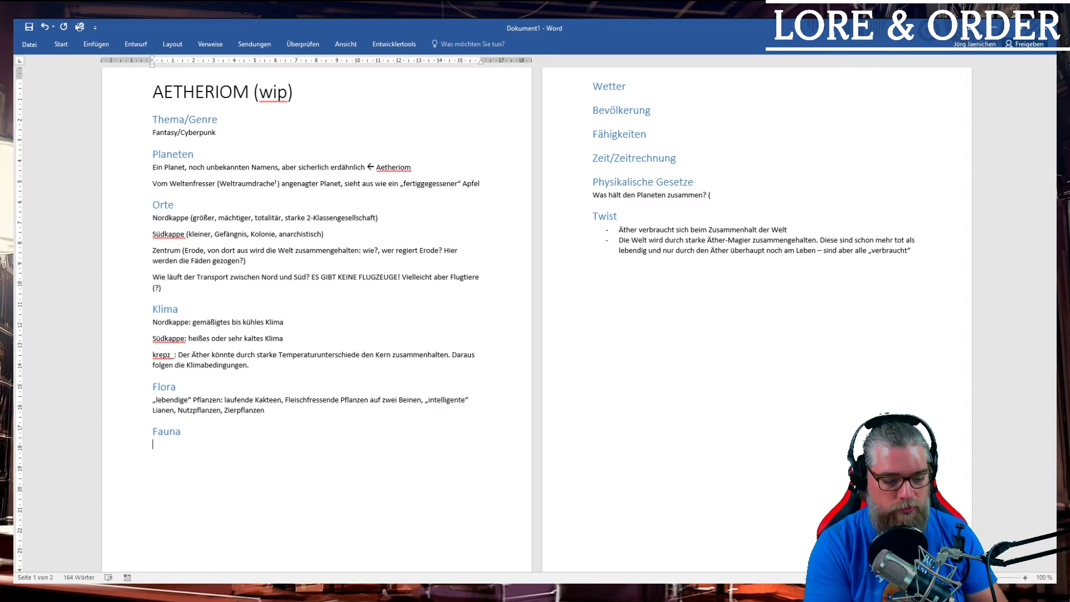
pyautogui.write('Säbel')
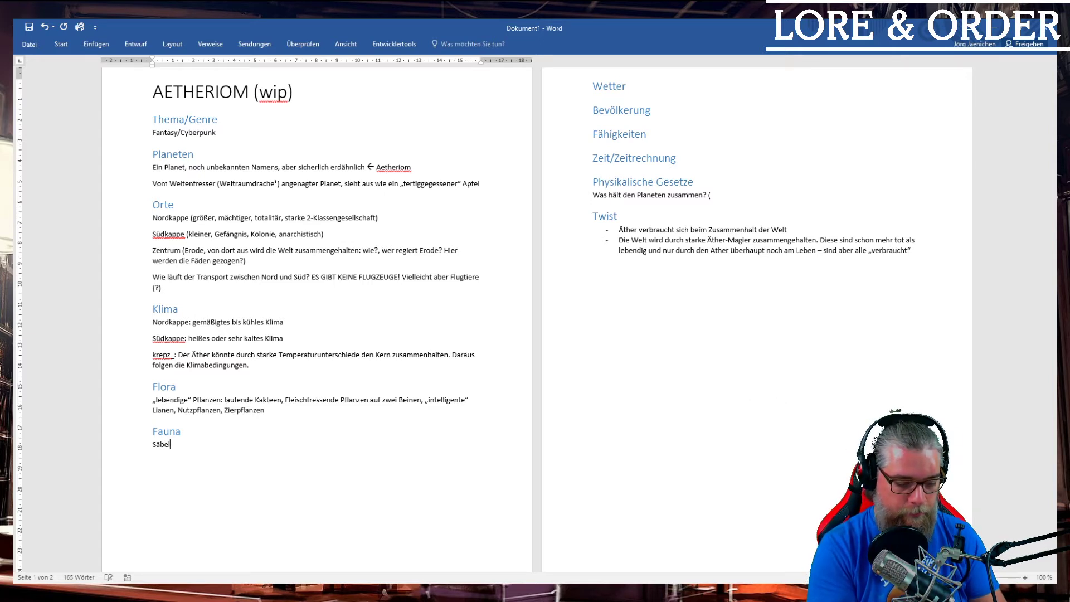
pyautogui.write('zahntiger')
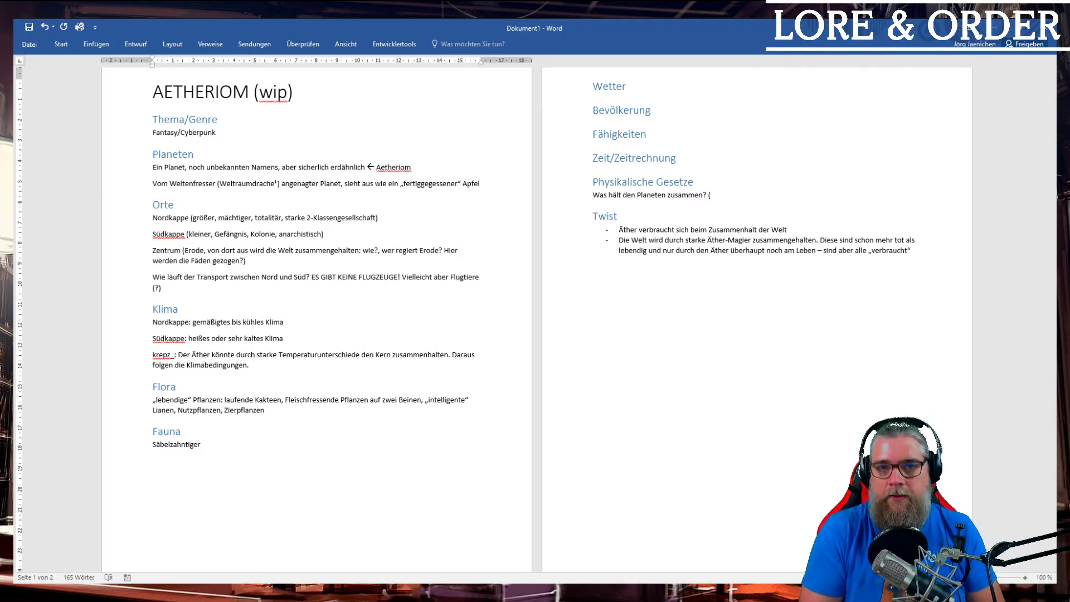
pyautogui.write(',')
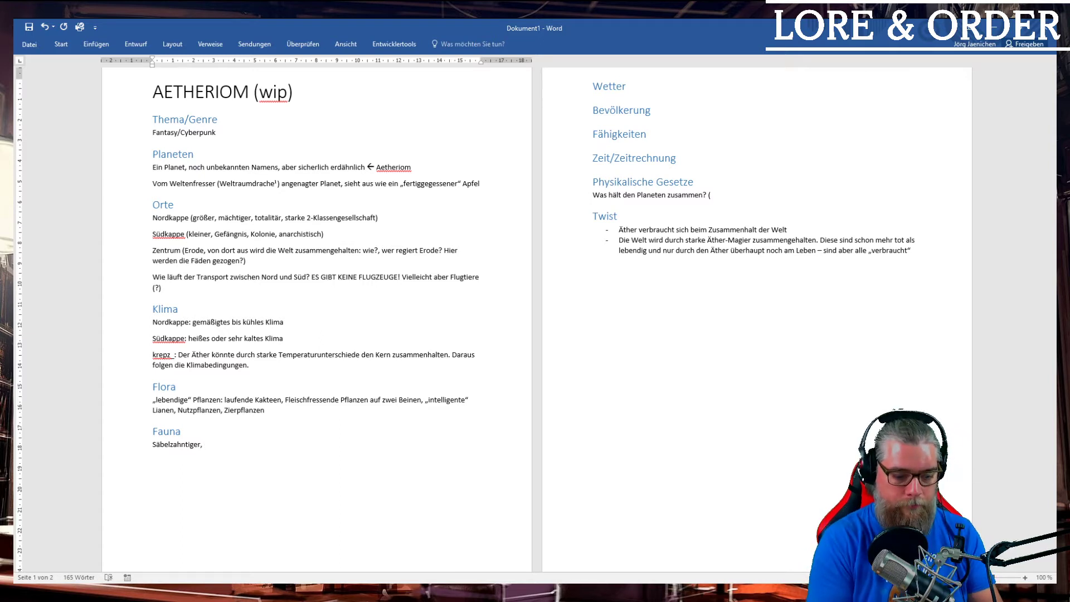
pyautogui.press('BackSpace')
pyautogui.press('BackSpace')
pyautogui.write('; al')
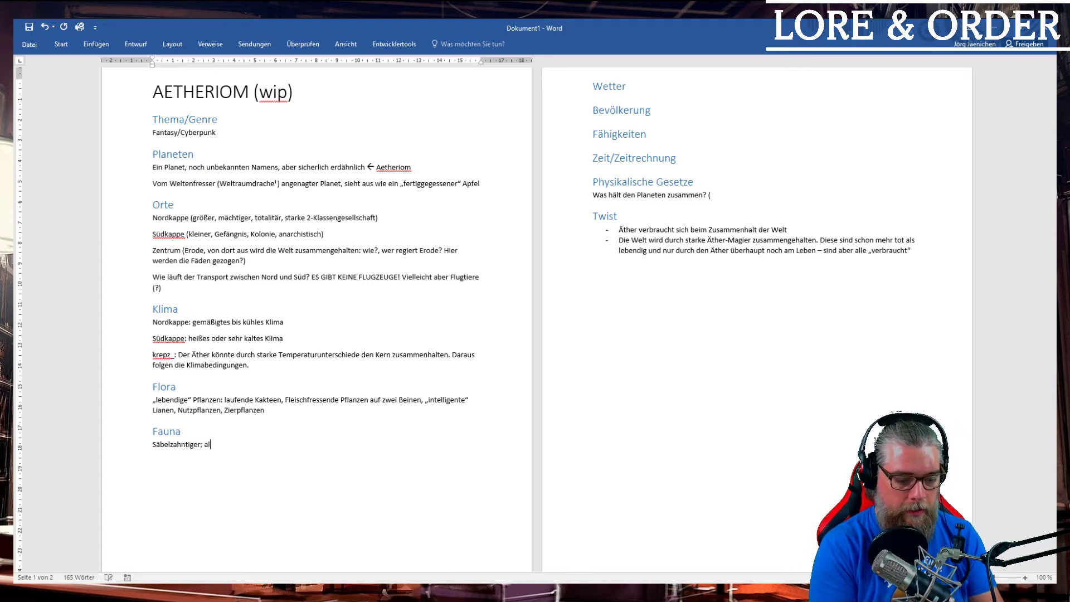
pyautogui.write('les ein wenig größer')
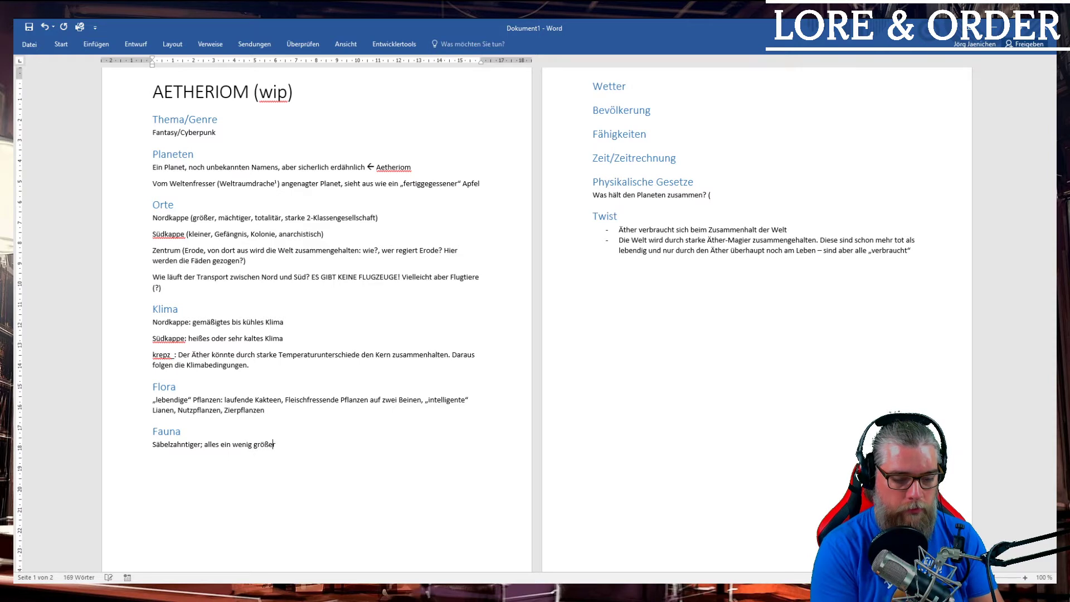
pyautogui.write(' (und be')
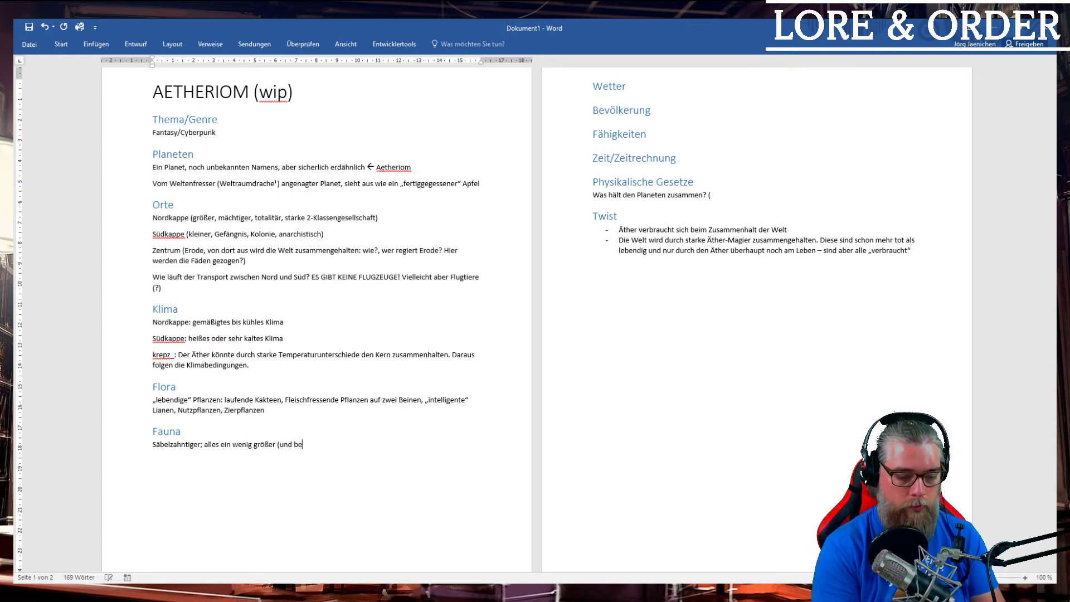
pyautogui.write('drohlicher)')
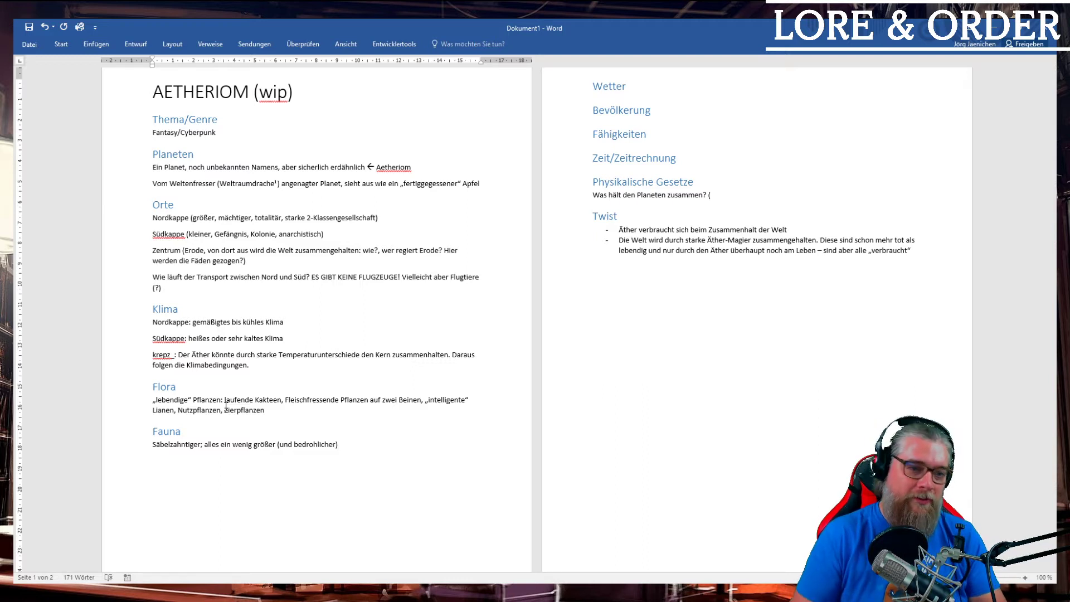
# - Insert ", wuchtiger" after "größer" in the Fauna note
pyautogui.click(276, 445)
pyautogui.write(', vuchtiger')
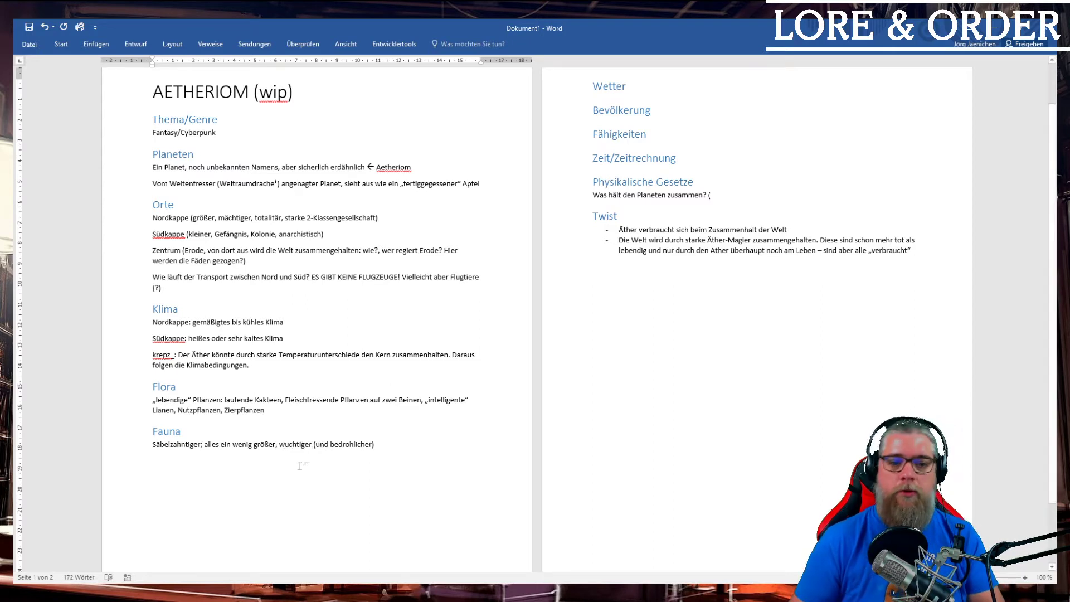
pyautogui.press('End')
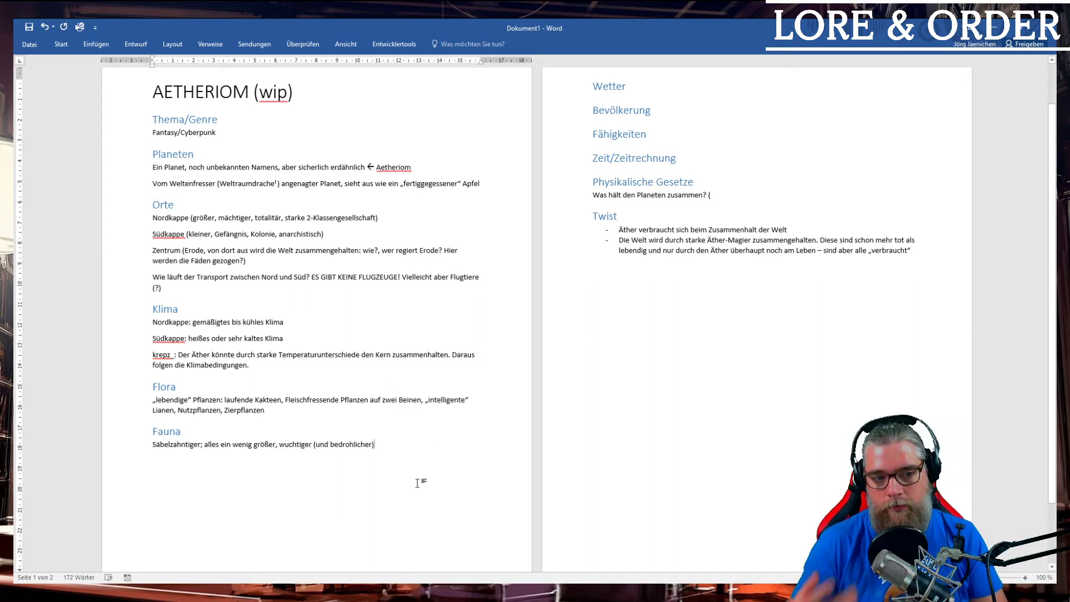
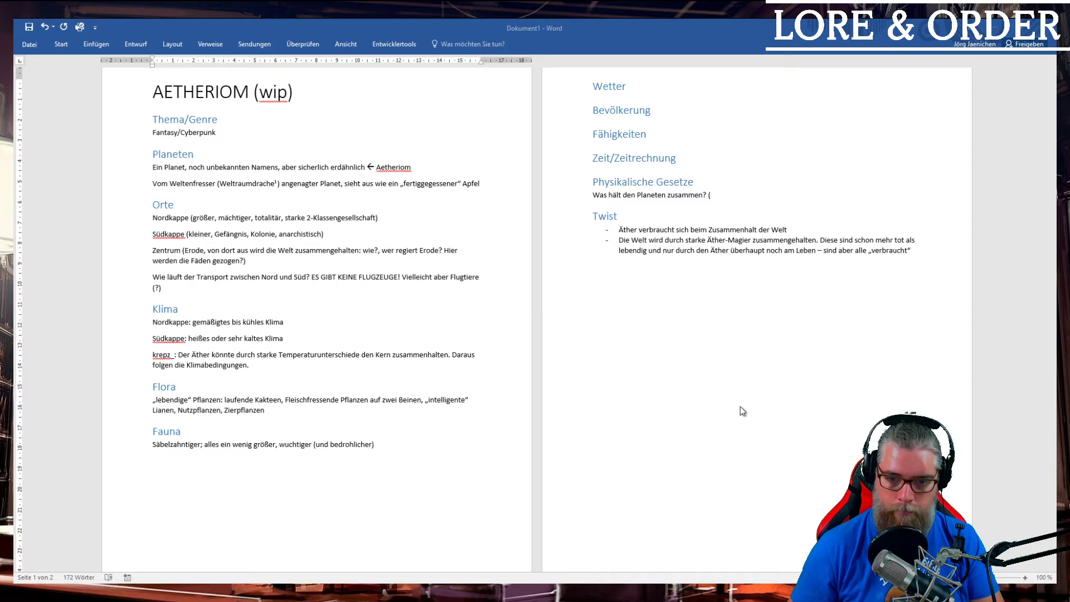
# - Insert the planet sketch image into the document and place it on a new line below the "fertiggegessener“ Apfel" sentence in the Planeten section
pyautogui.moveTo(801, 510); pyautogui.dragTo(460, 240)
pyautogui.click(480, 184)
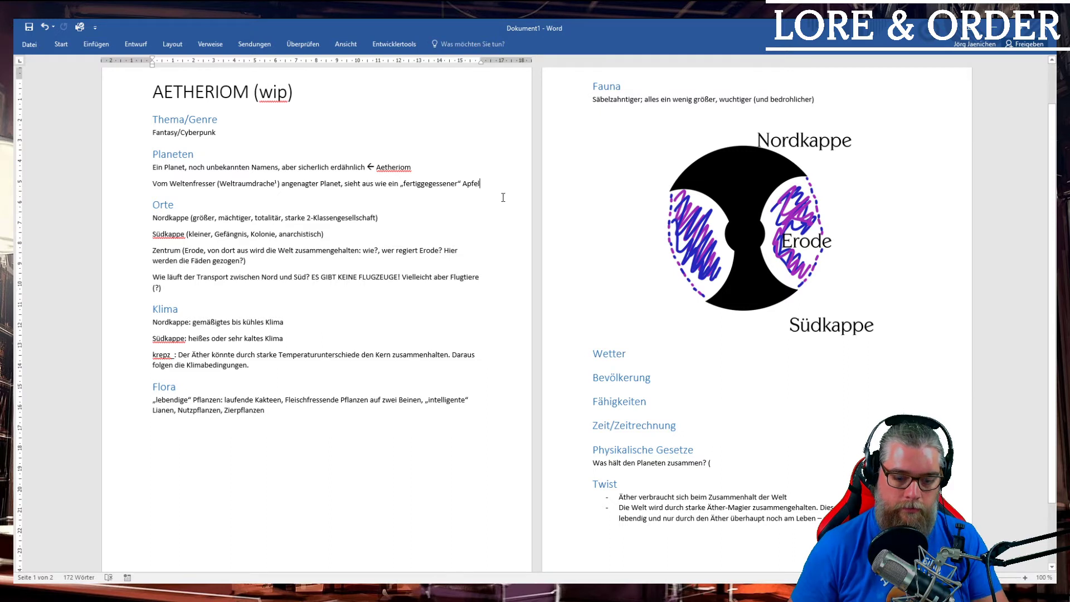
pyautogui.press('Return')
pyautogui.moveTo(714, 219); pyautogui.dragTo(201, 202)
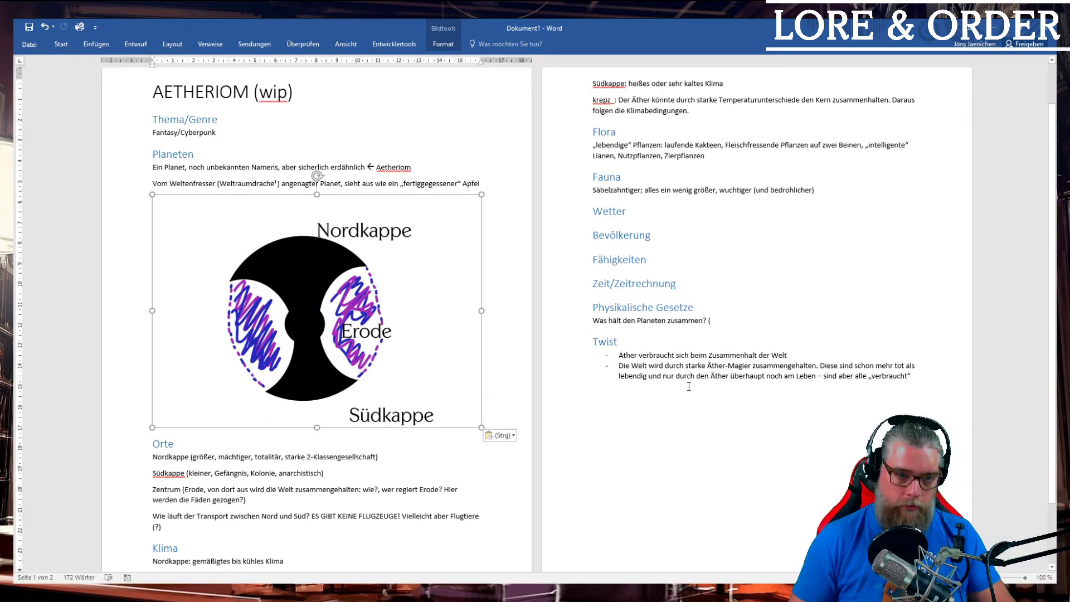
pyautogui.scroll(-2, 372, 409)
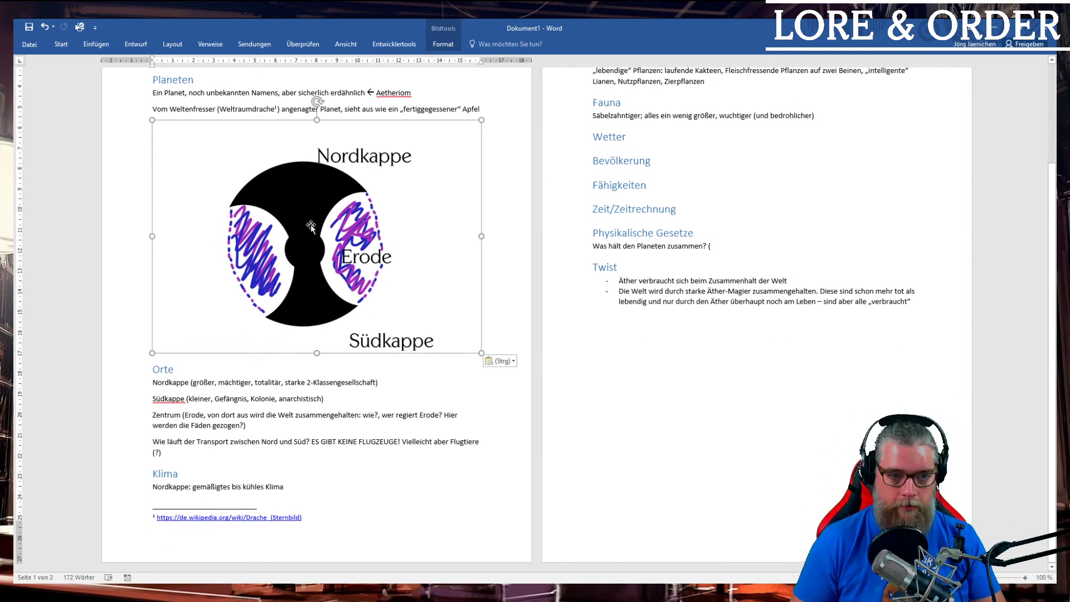
pyautogui.scroll(1, 623, 359)
pyautogui.scroll(3, 624, 359)
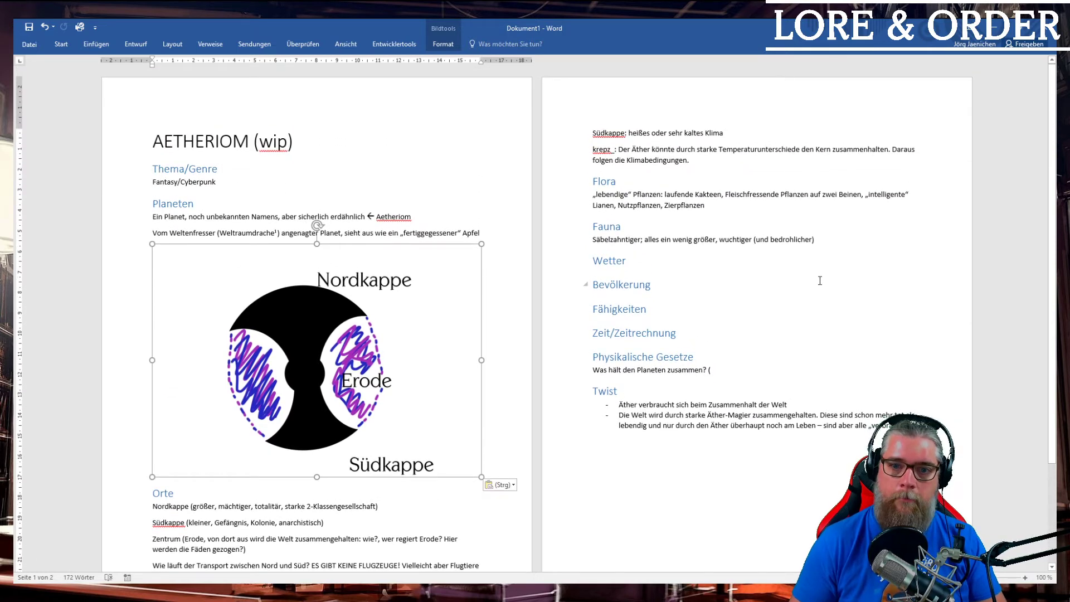
# - Add the lines "Nordkappe" and "Südkappe" as separate paragraphs under the Wetter heading
pyautogui.click(830, 245)
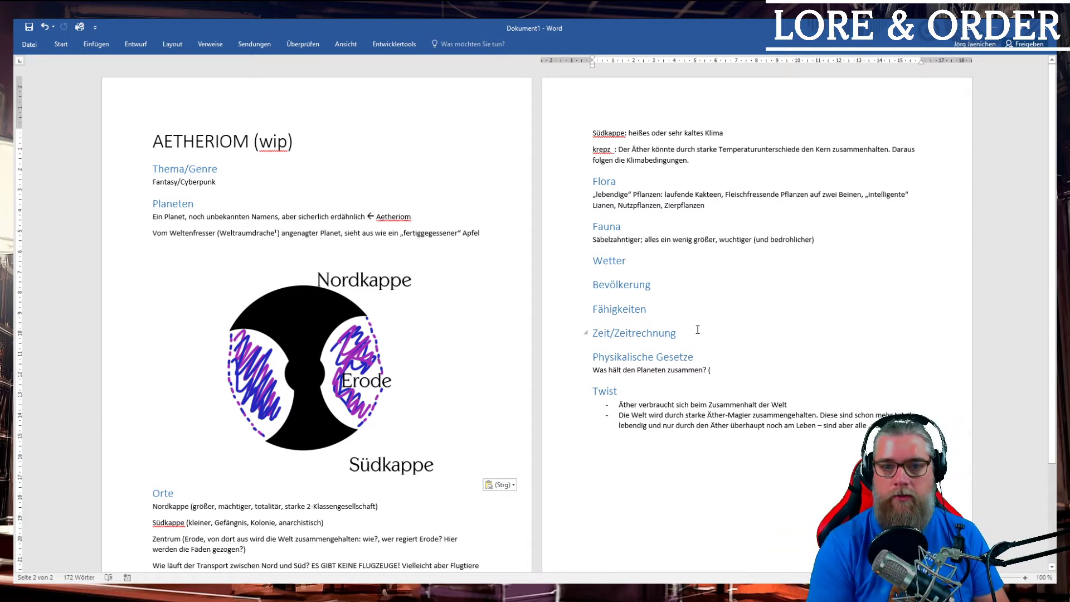
pyautogui.press('Return')
pyautogui.write('Nordkappe')
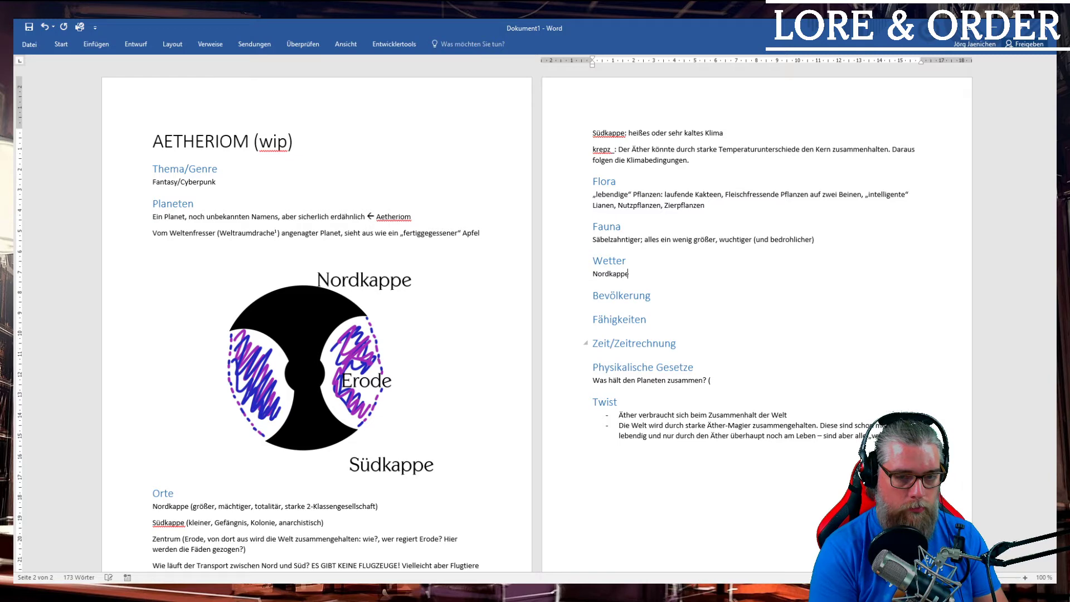
pyautogui.press('Return')
pyautogui.write('Sü')
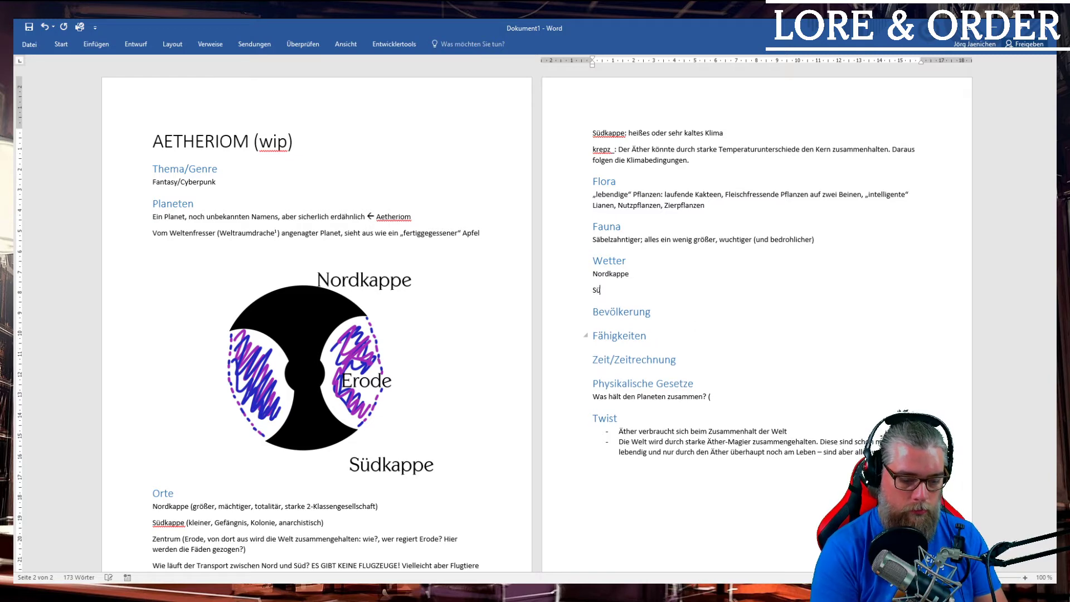
pyautogui.write('dkappe')
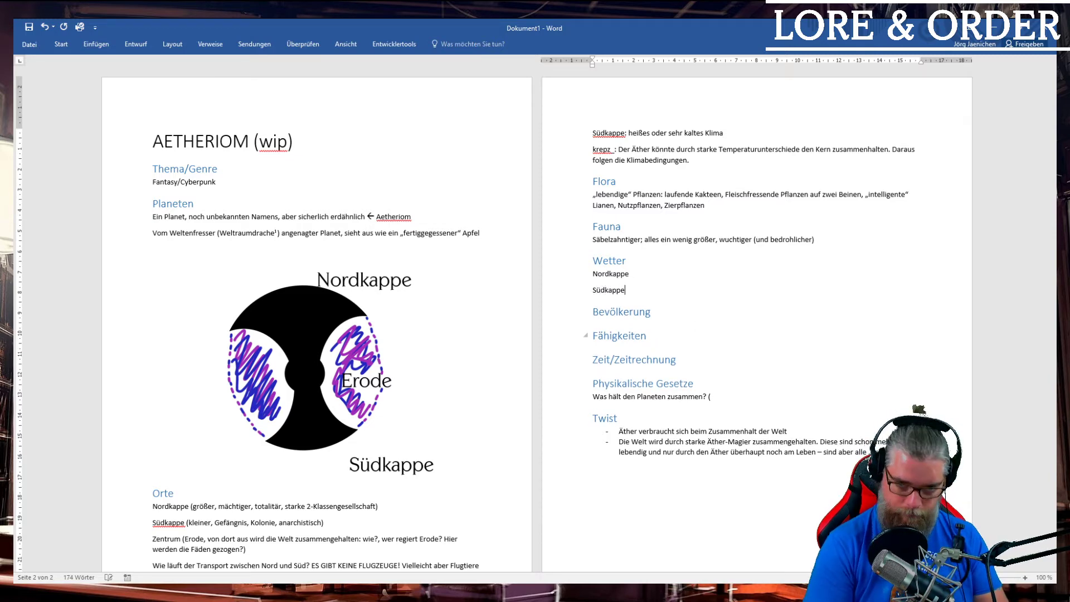
# - Complete the Nordkappe line under Wetter with ": wie Deutschland vor 10 Jahren"
pyautogui.scroll(-3, 657, 329)
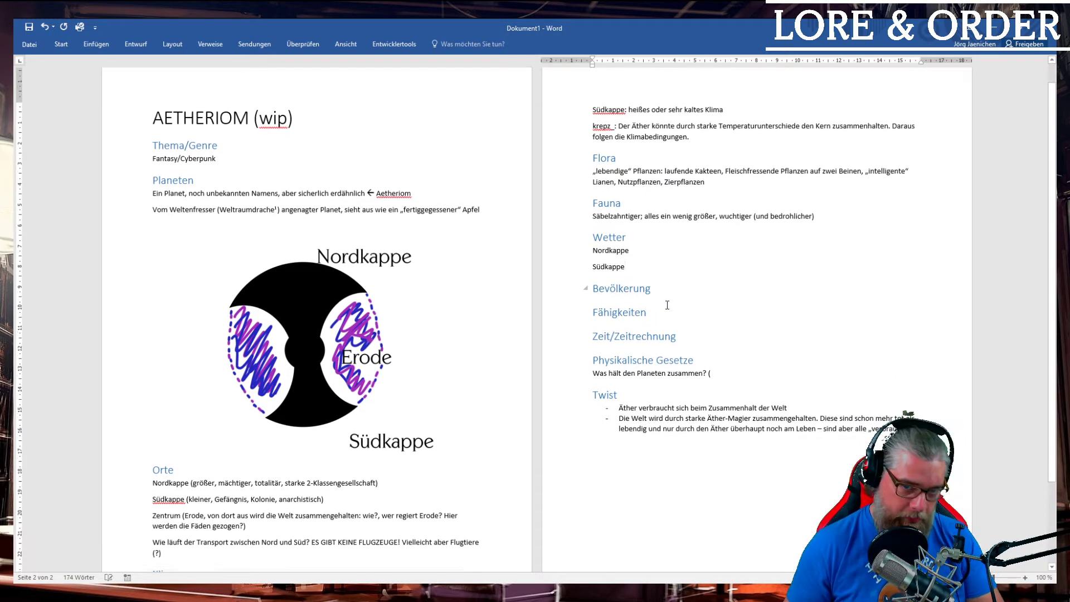
pyautogui.scroll(-1, 714, 281)
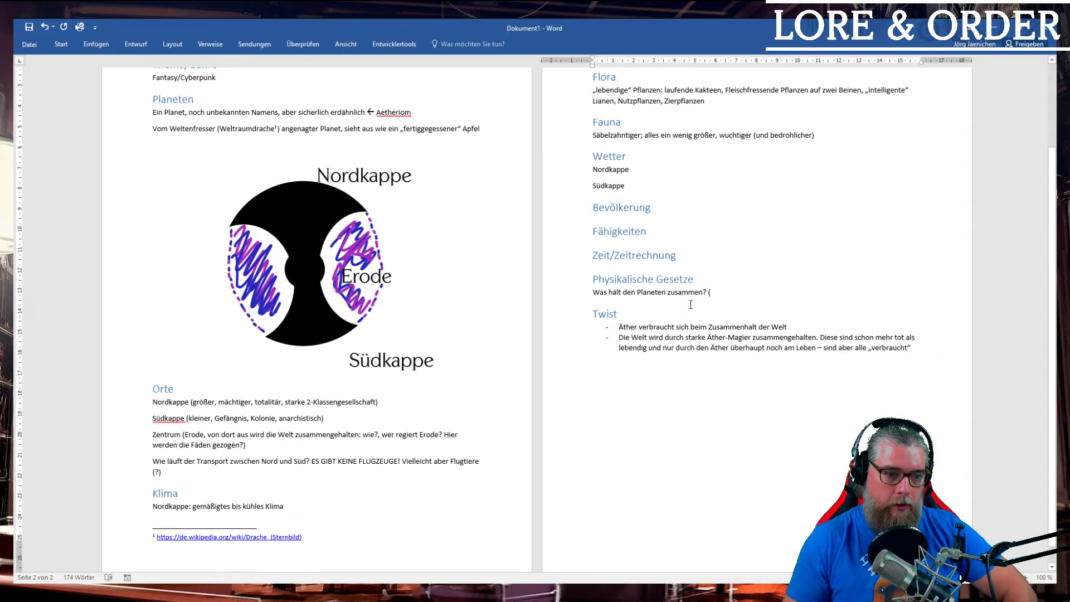
pyautogui.scroll(1, 691, 312)
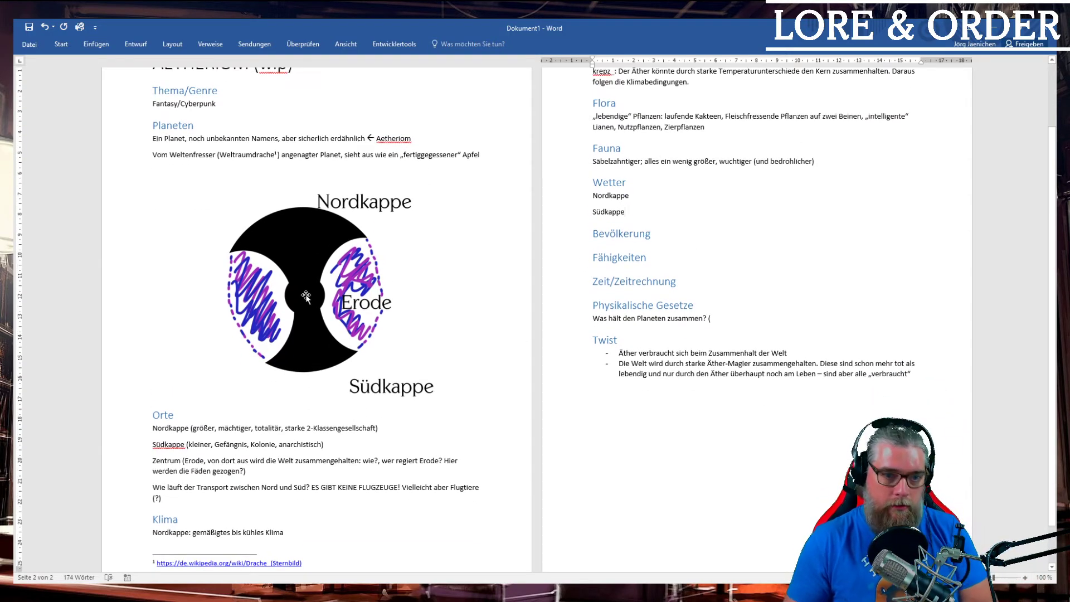
pyautogui.scroll(1, 476, 363)
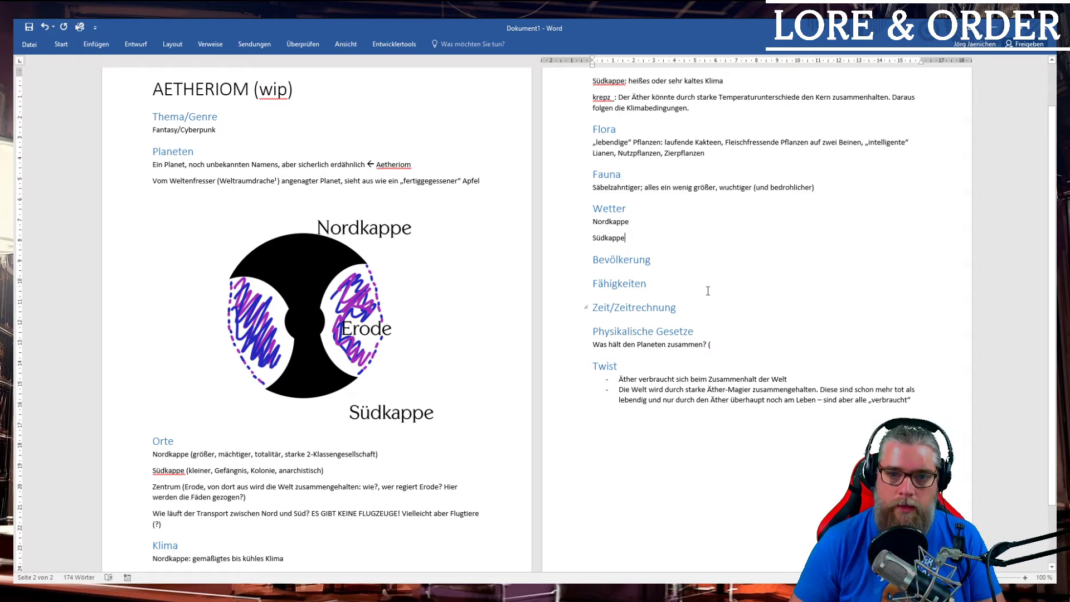
pyautogui.press('Up')
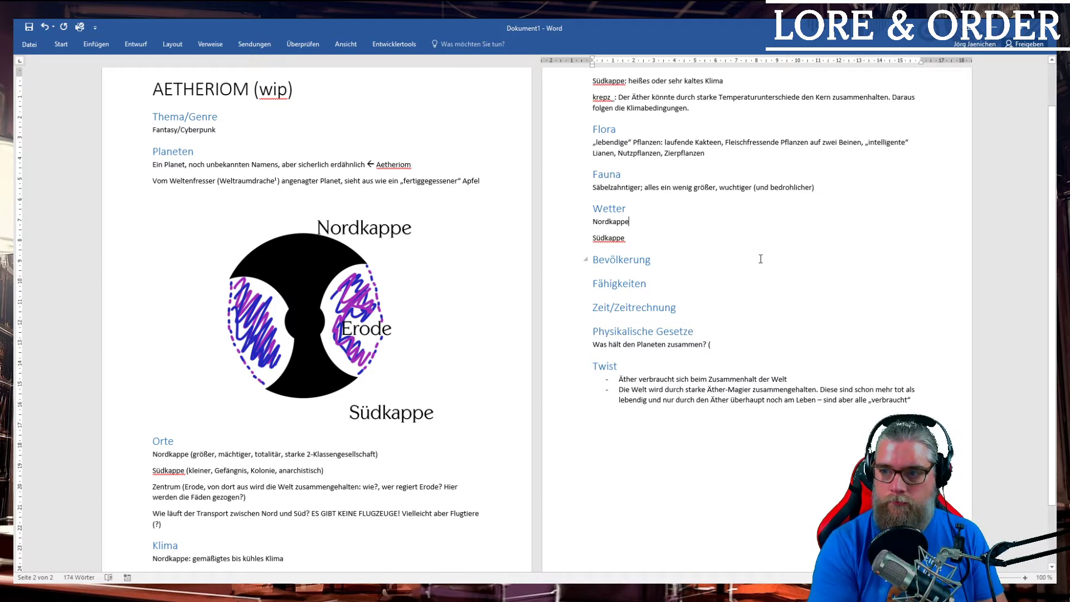
pyautogui.write(': ')
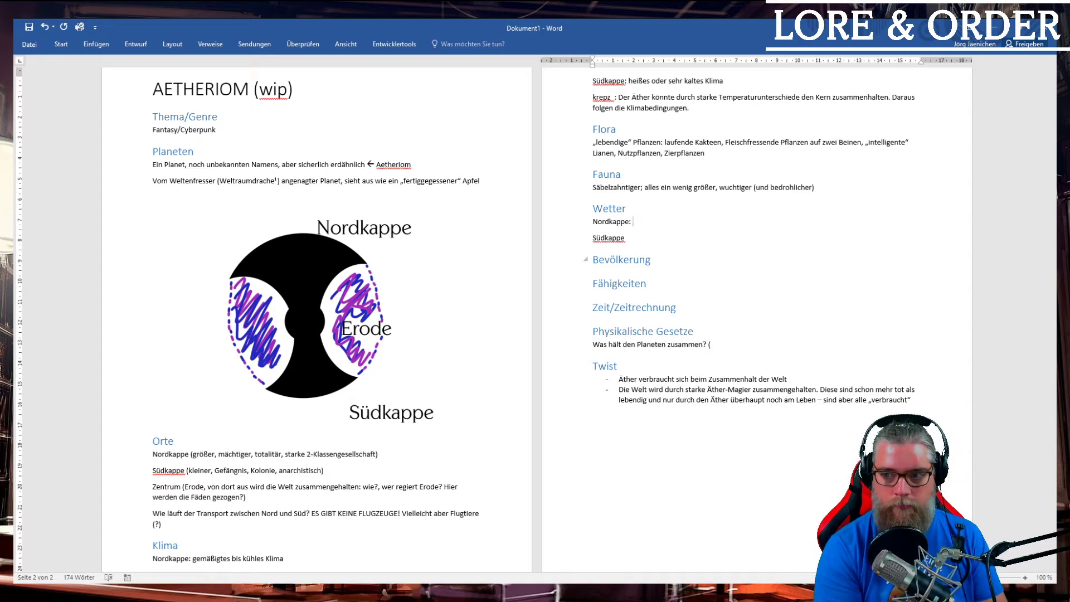
pyautogui.write('wie Deutschl')
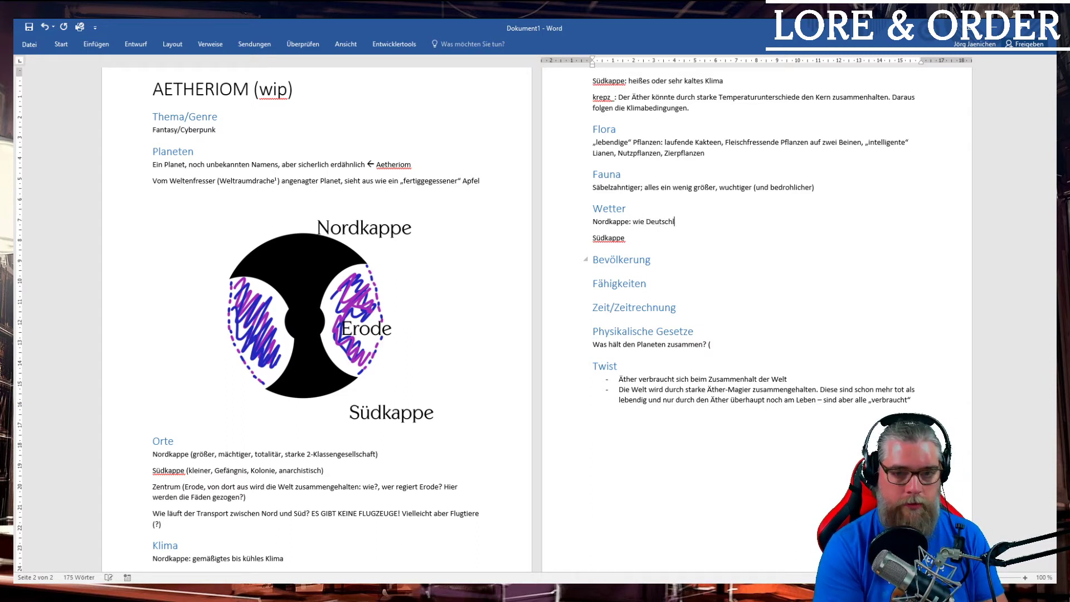
pyautogui.write('and')
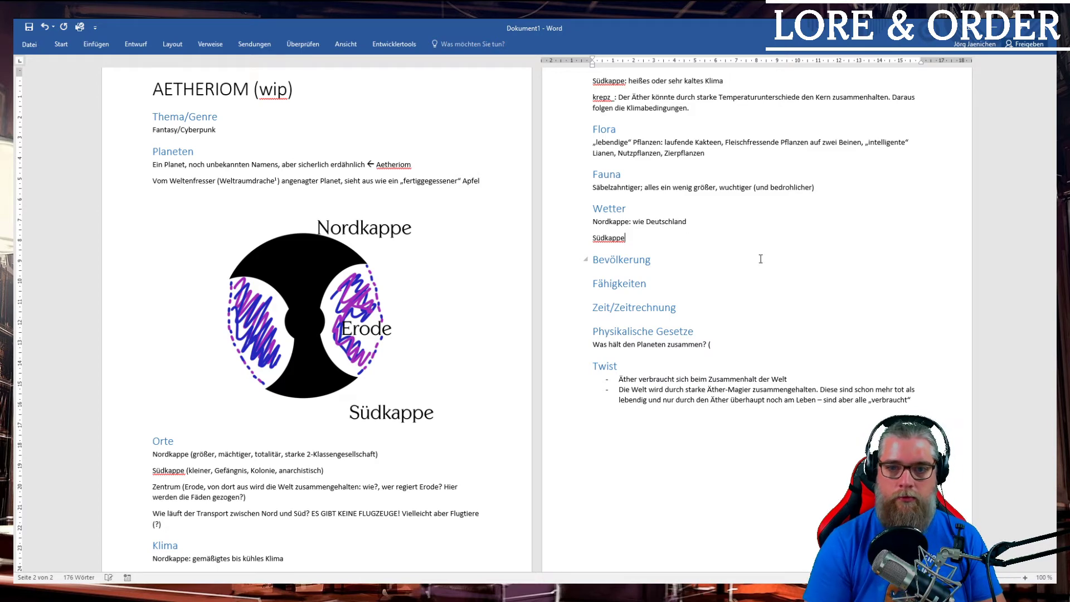
pyautogui.write(' vor 10 Jahren')
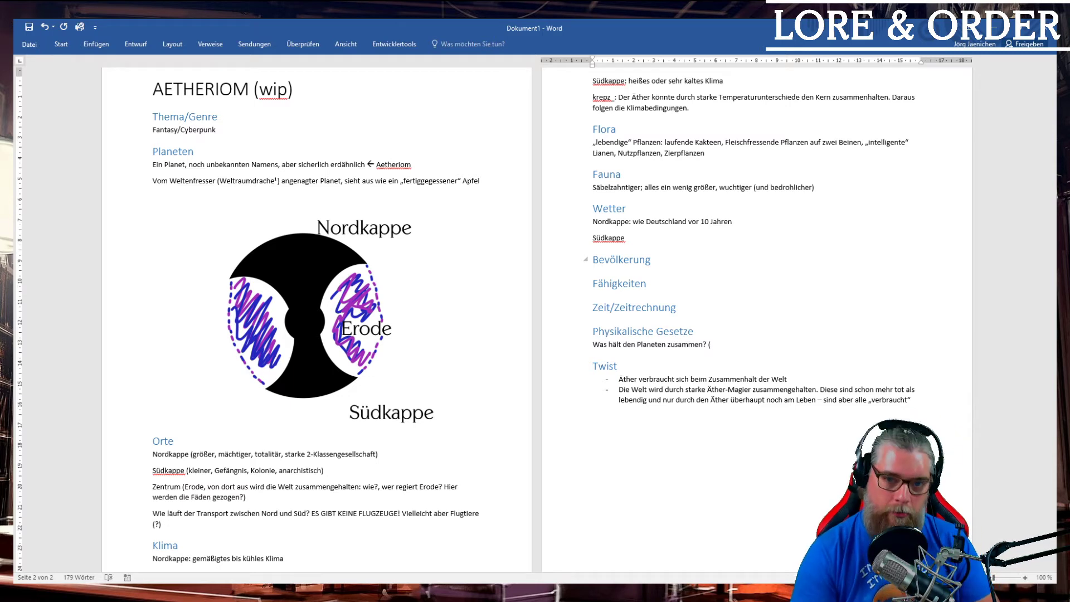
# - Complete the Südkappe line under Wetter with ": kaum Niederschlag"
pyautogui.press('Down')
pyautogui.write(':')
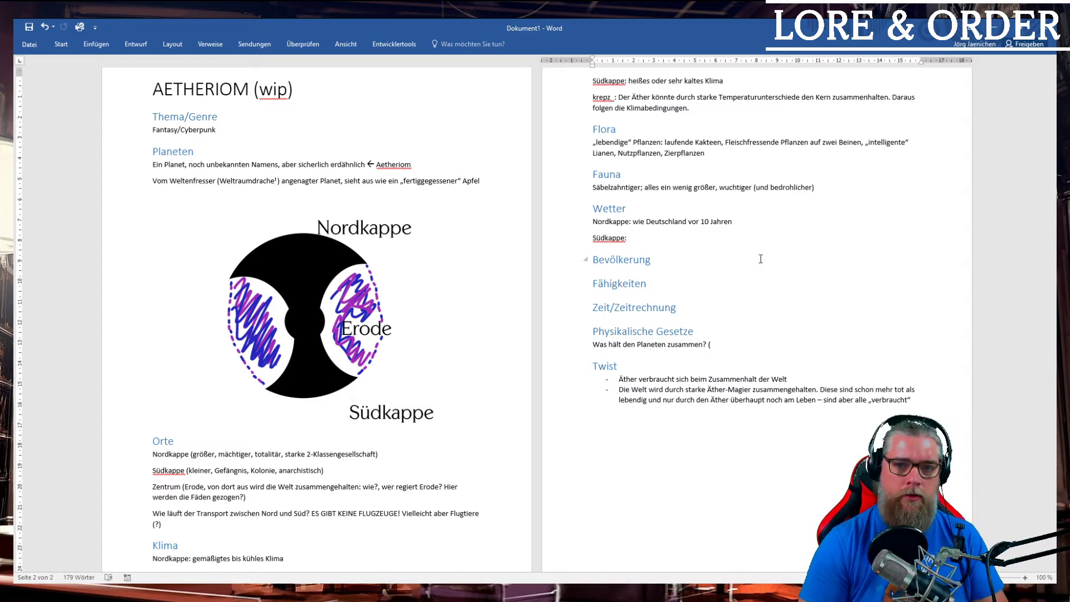
pyautogui.press('Up')
pyautogui.press('Up')
pyautogui.hotkey('ctrl', 'Right')
pyautogui.hotkey('ctrl', 'Right')
pyautogui.hotkey('shift', 'Right')
pyautogui.hotkey('shift', 'Right')
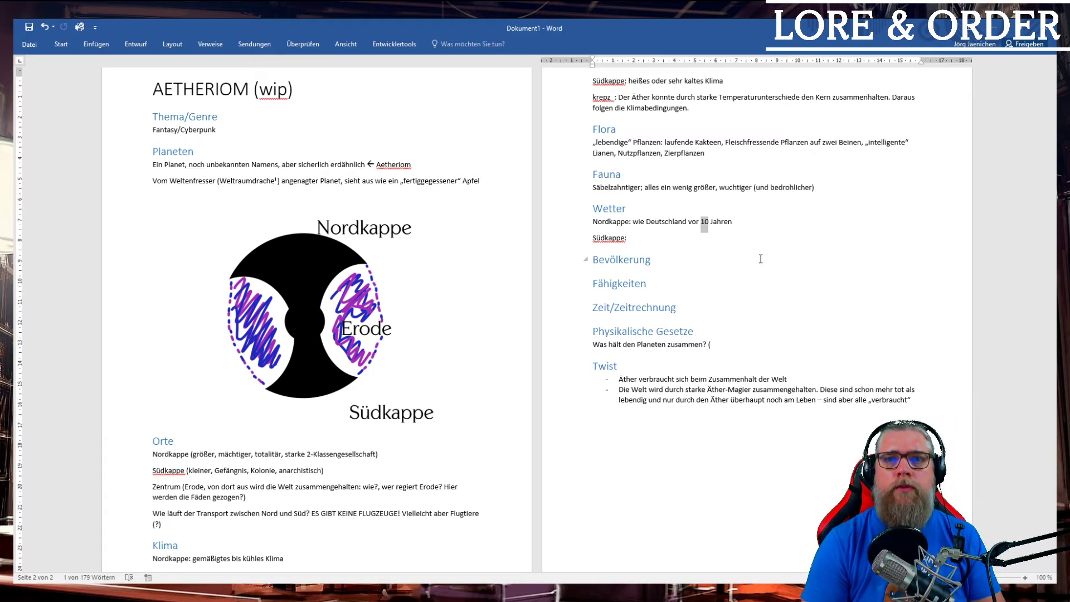
pyautogui.press('Down')
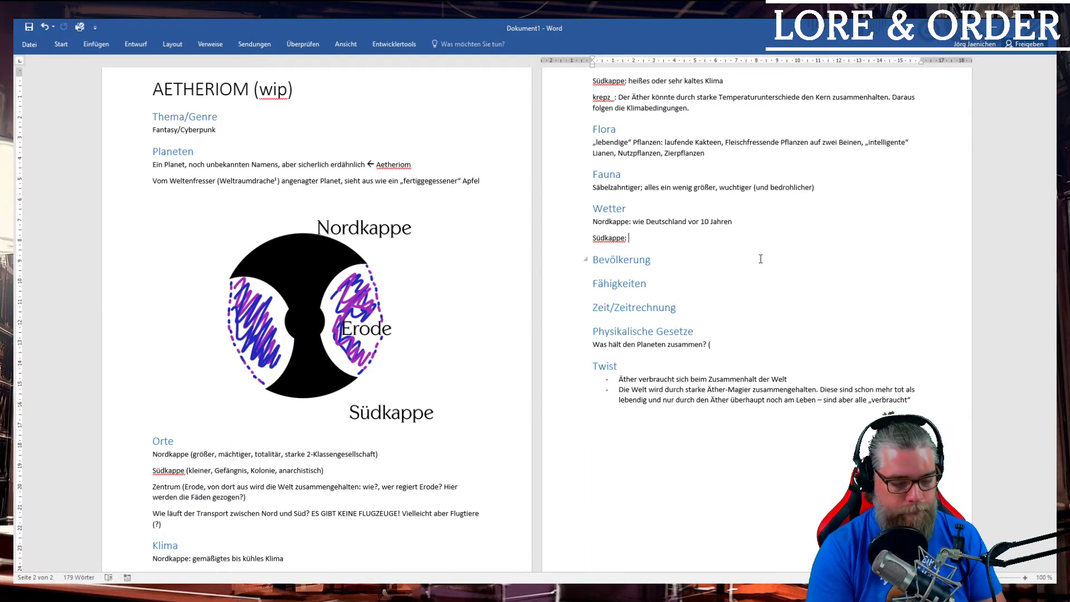
pyautogui.write('kaum Niederschlag')
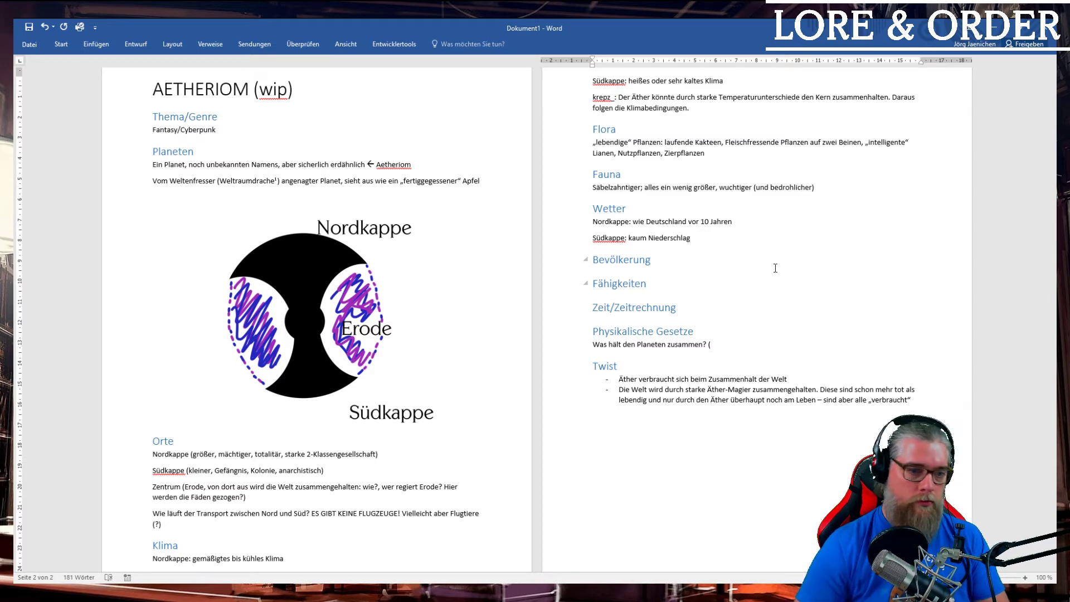
pyautogui.scroll(-2, 289, 288)
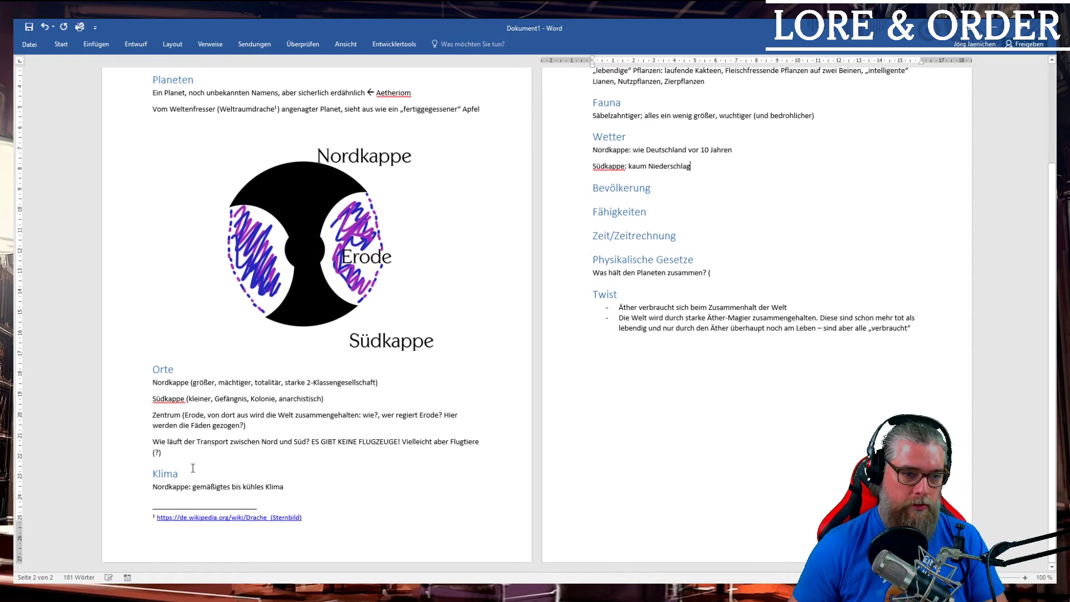
pyautogui.scroll(3, 200, 452)
pyautogui.moveTo(564, 134)
pyautogui.mouseDown()
pyautogui.moveTo(568, 148)
pyautogui.moveTo(606, 159)
pyautogui.moveTo(573, 177)
pyautogui.moveTo(574, 154)
pyautogui.mouseUp()
pyautogui.click(596, 161)
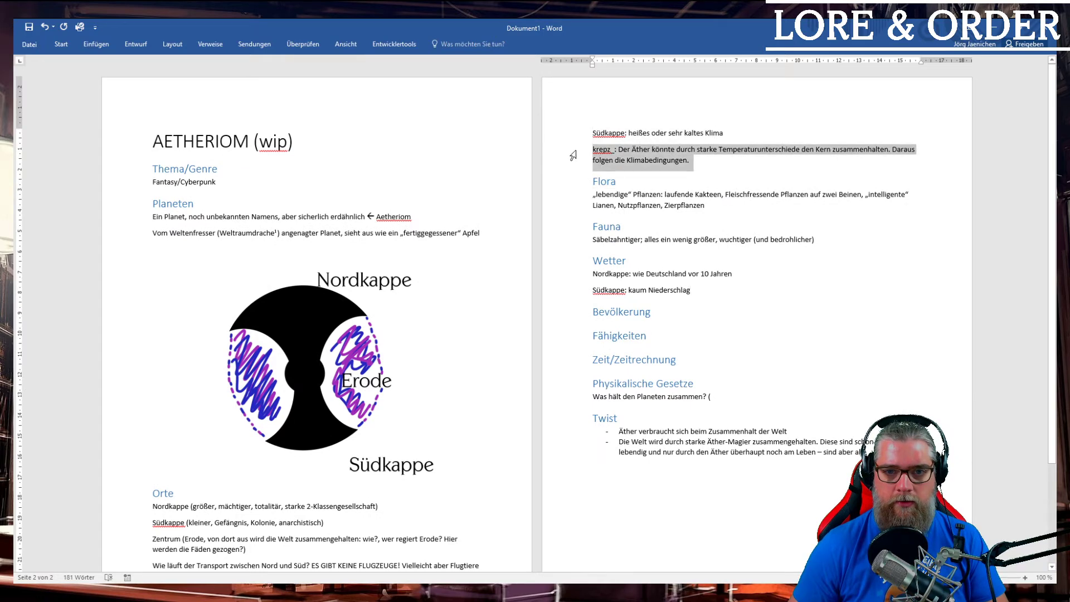
pyautogui.click(689, 160)
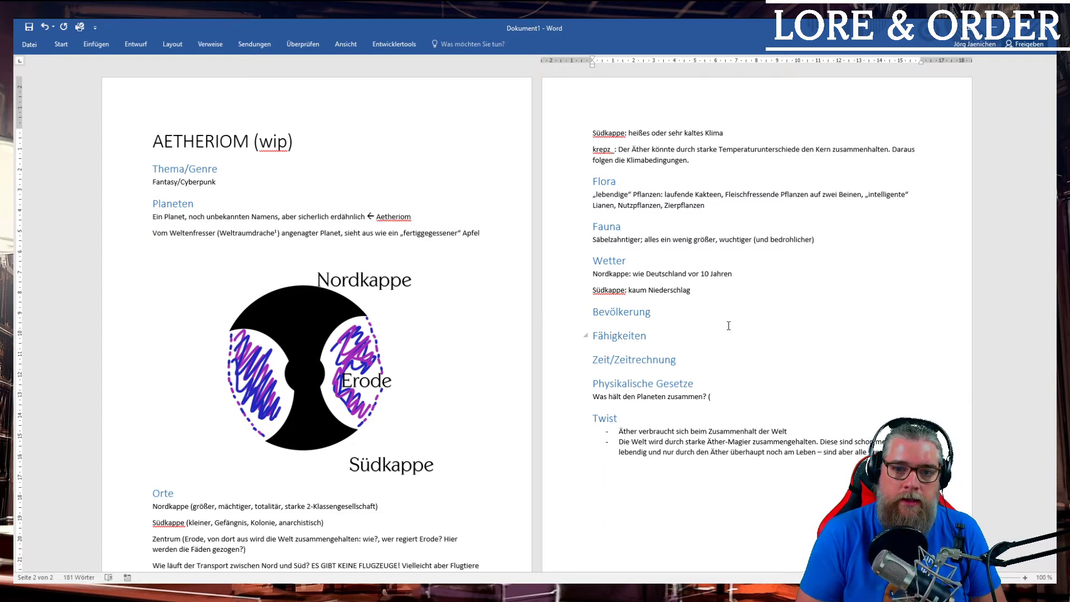
# - List "Menschen" and "Pflanzenvolk" under the Bevölkerung heading, with an empty paragraph between them
pyautogui.press('Return')
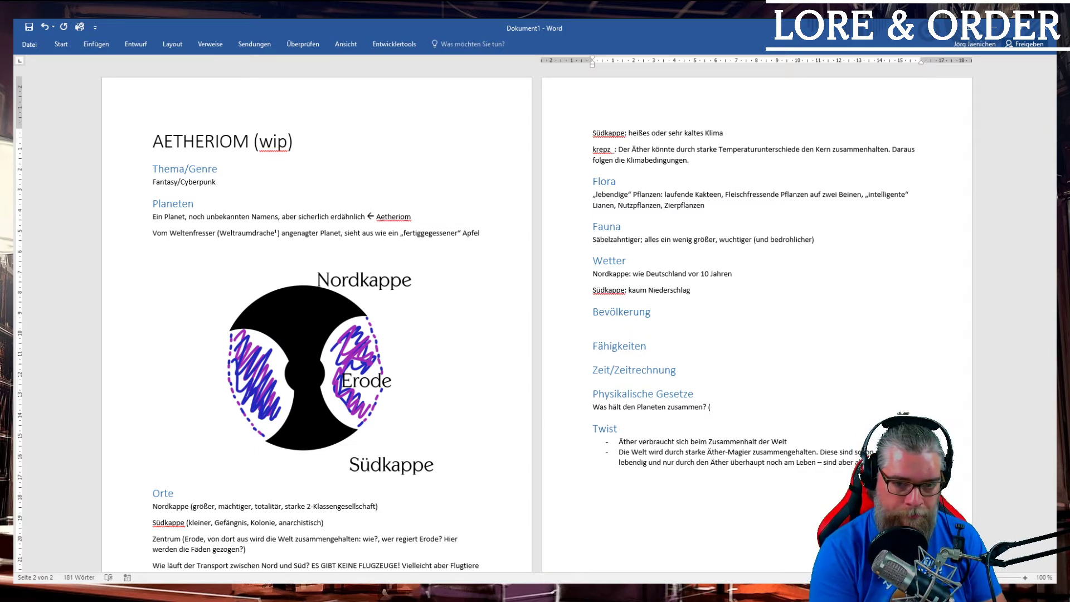
pyautogui.press('Return')
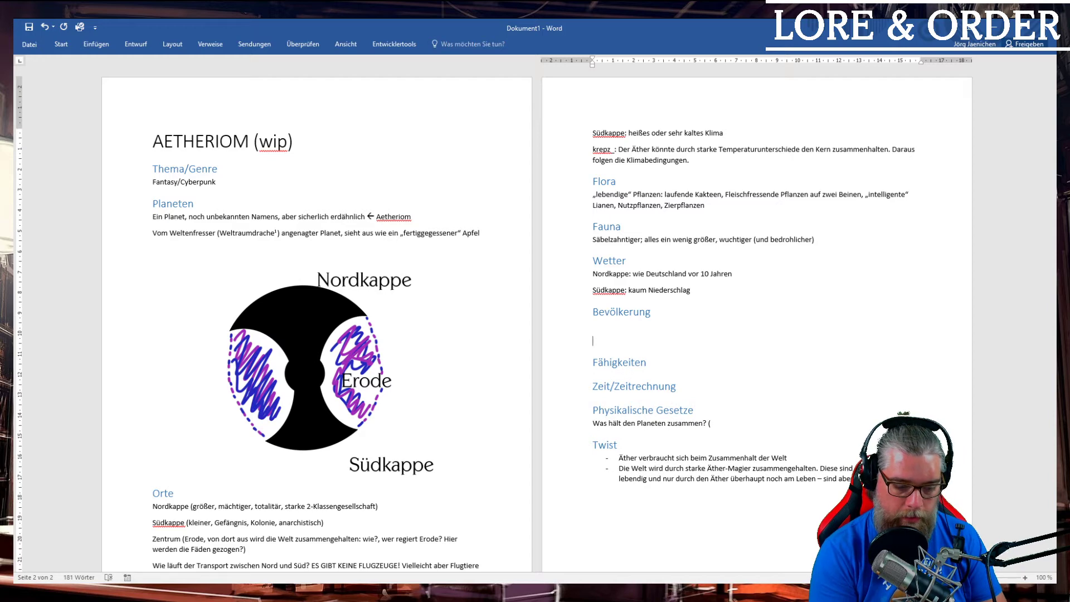
pyautogui.write('Pflanzenv')
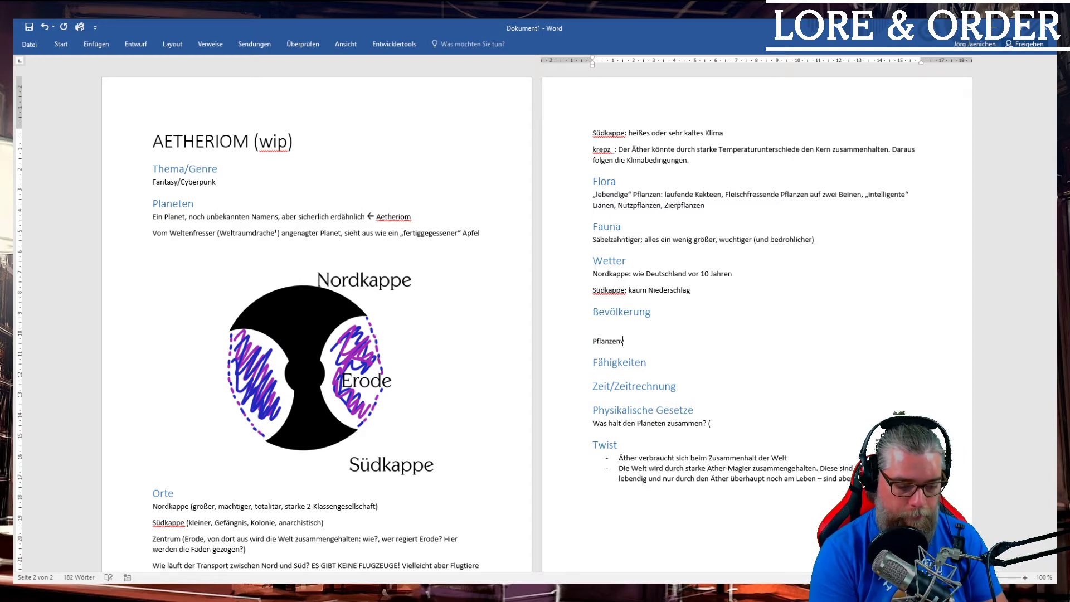
pyautogui.write('olk')
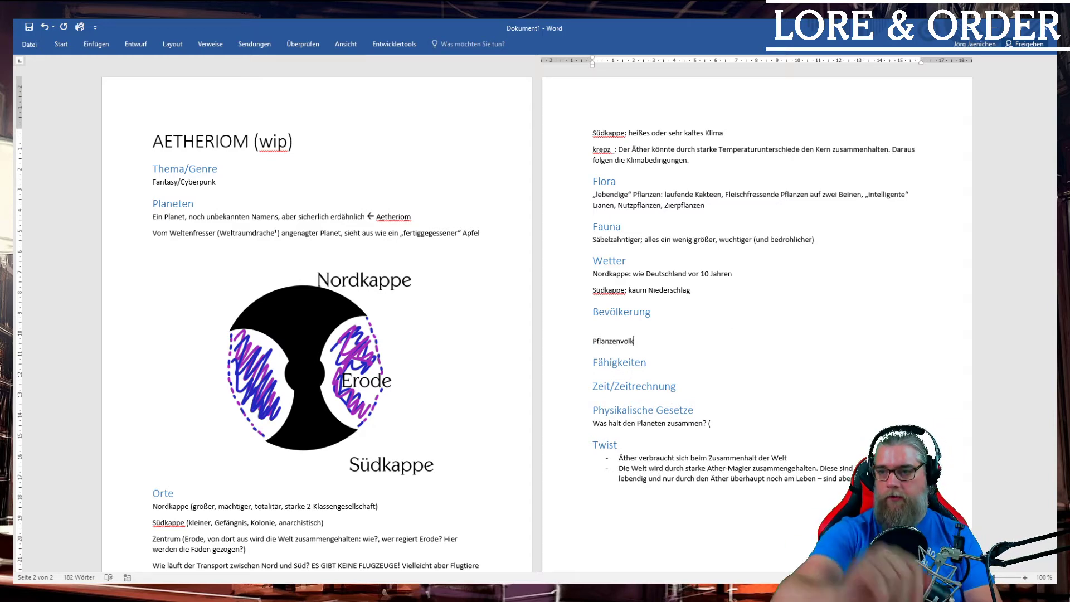
pyautogui.click(728, 326)
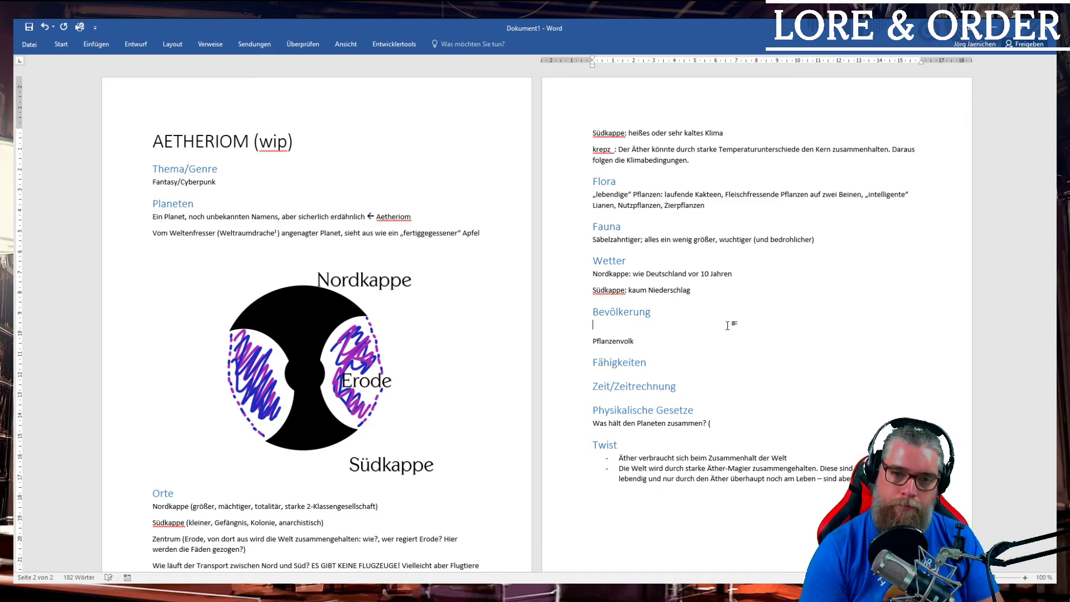
pyautogui.write('Menschen')
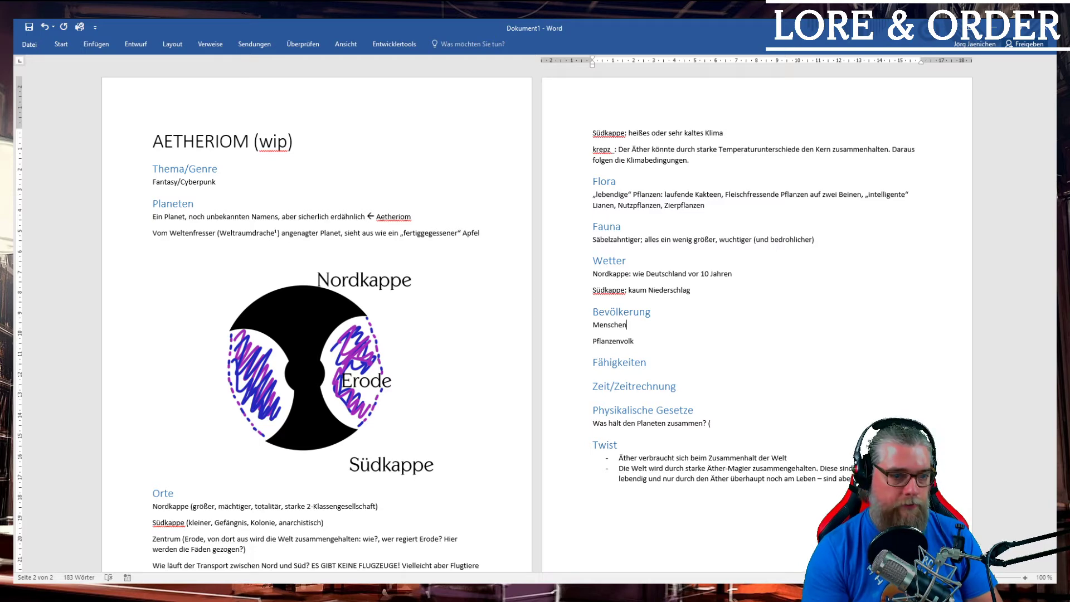
pyautogui.press('Return')
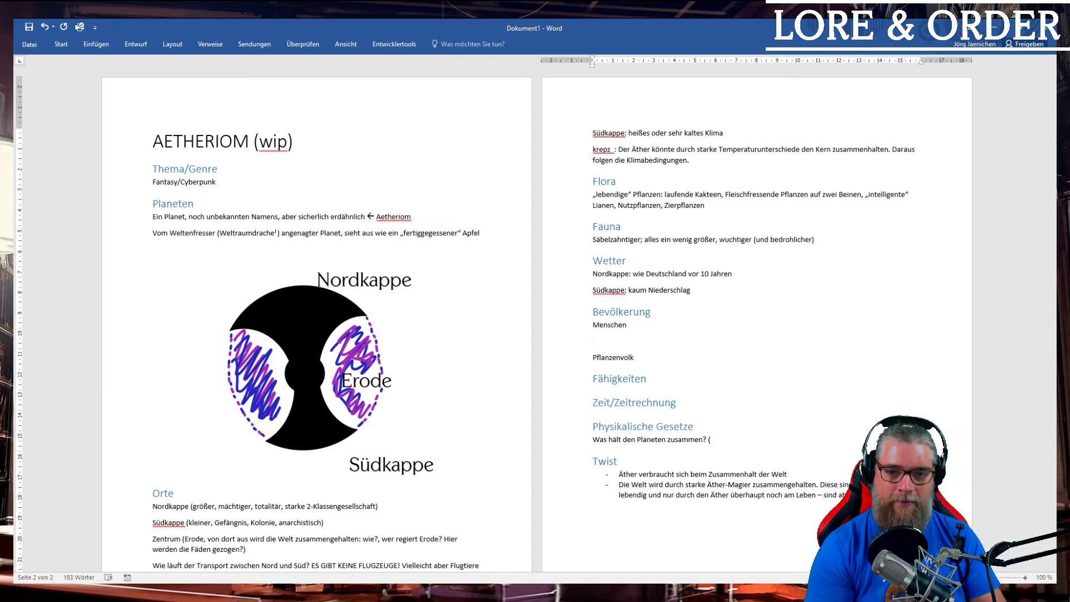
# - Add the name "(„Floratiker“)" after "Pflanzenvolk" in the Bevölkerung section
pyautogui.press('Down')
pyautogui.press('End')
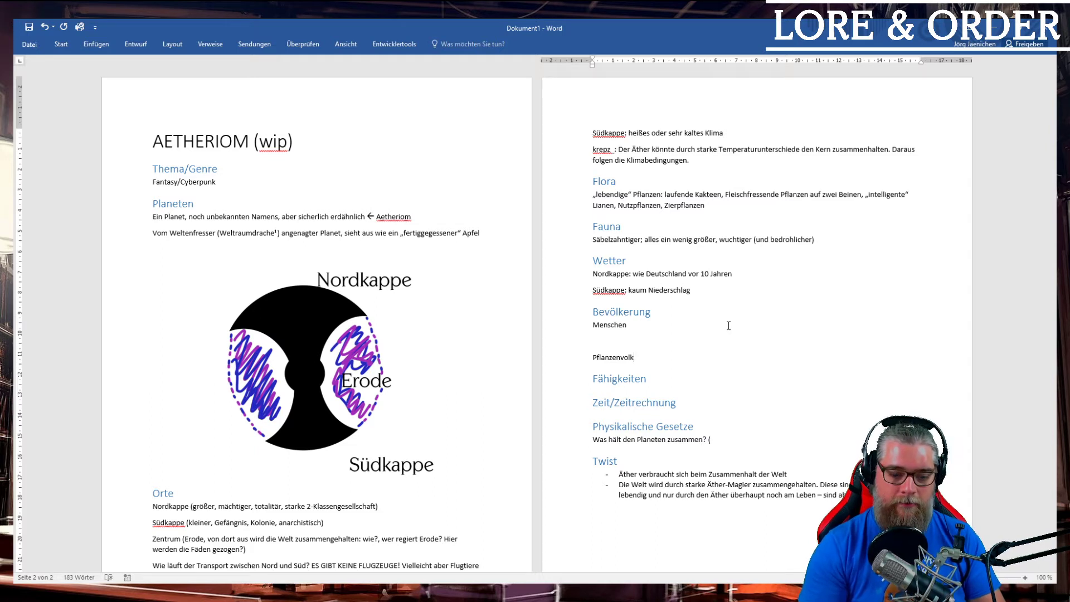
pyautogui.write('(„Fl')
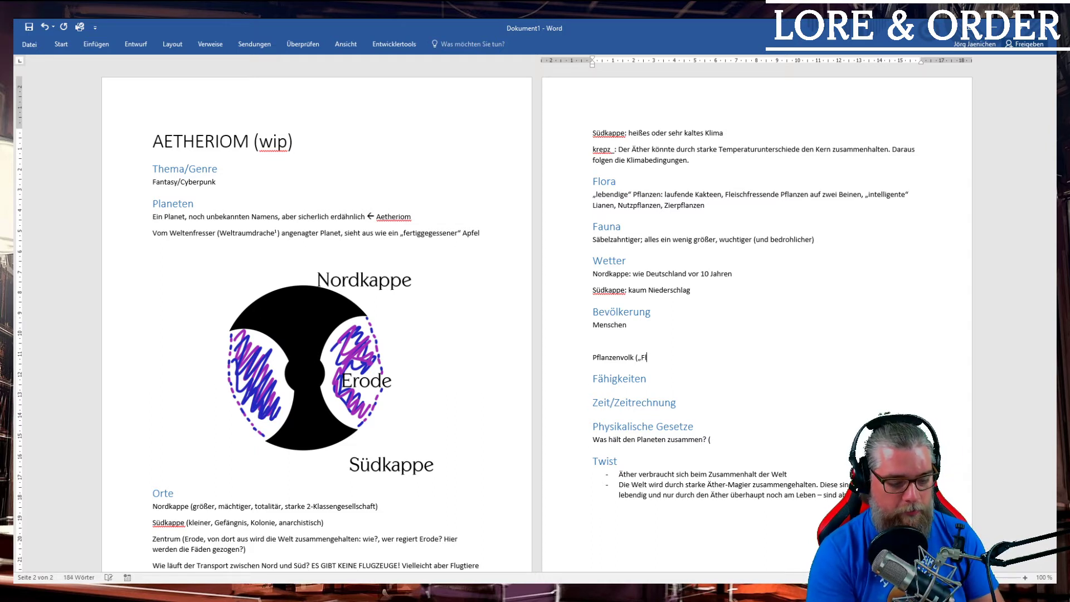
pyautogui.write('oratiker“')
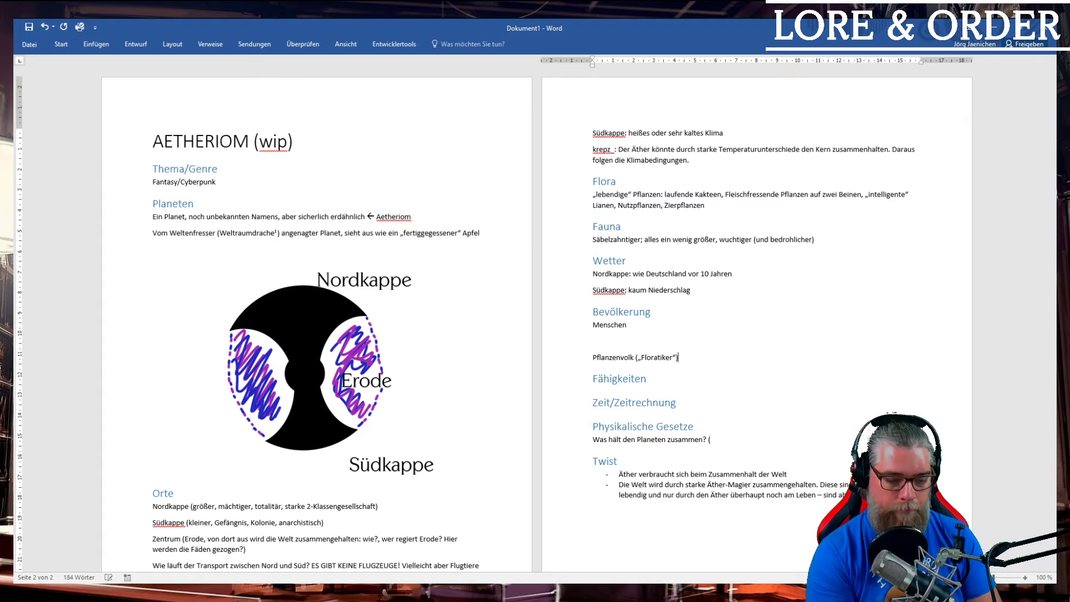
pyautogui.press('Up')
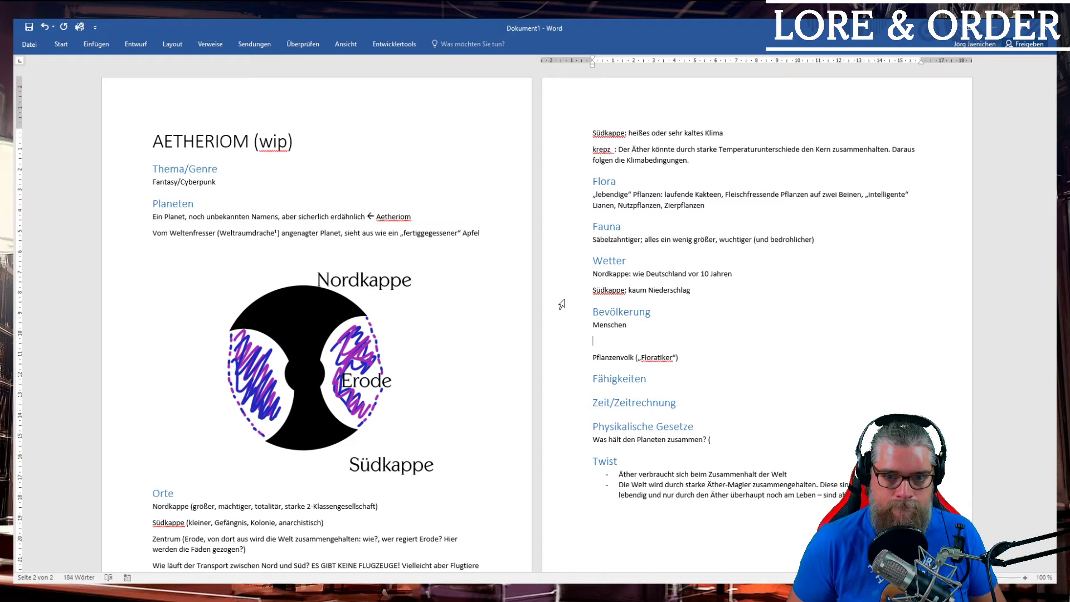
# - Add the bullet "Wasser könnte ein rares Gut sein, da es kaum noch Meere gibt" at the end of the Twist list
pyautogui.click(836, 495)
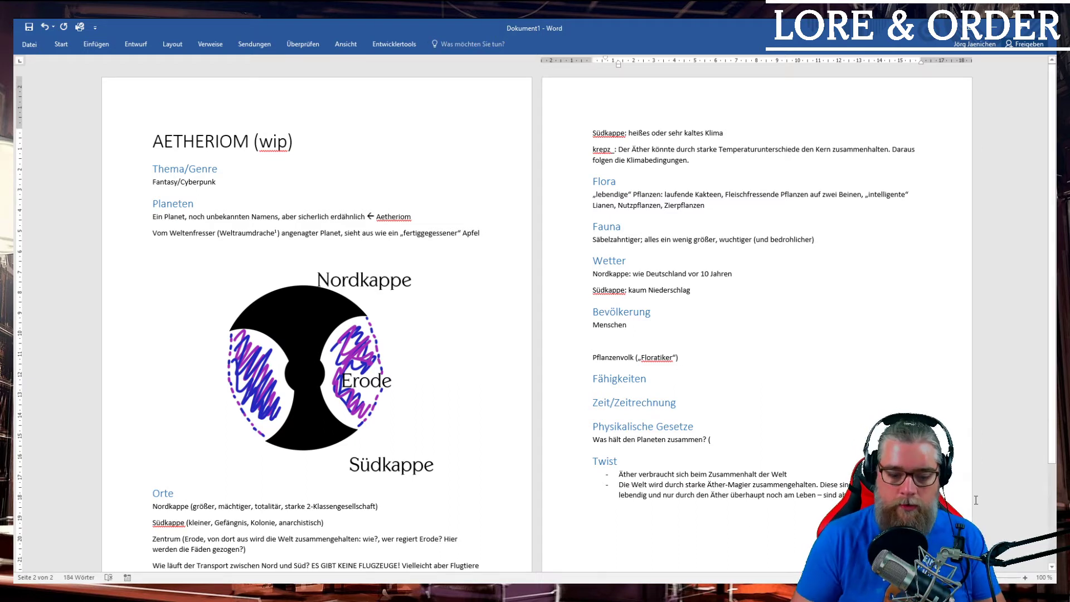
pyautogui.press('Return')
pyautogui.write('Wasser könnte ein rares ')
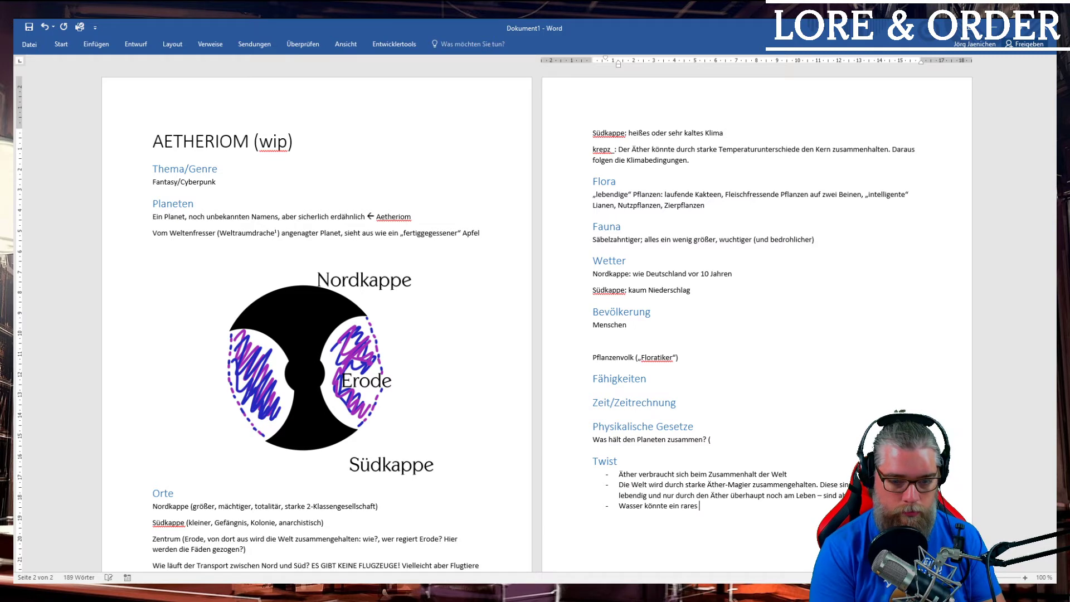
pyautogui.write('Gut sein')
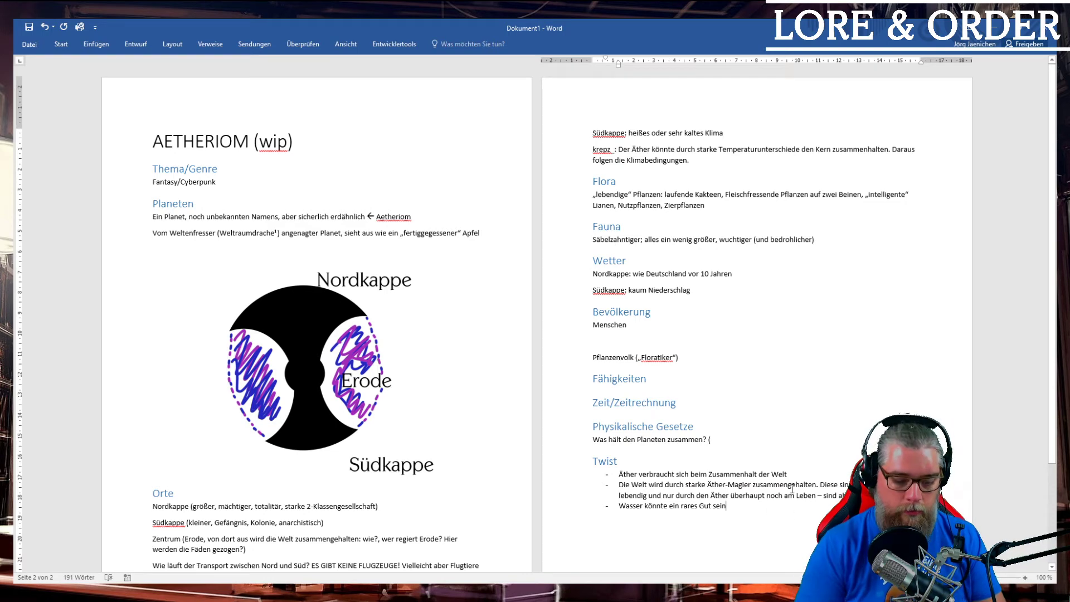
pyautogui.write(', da es kaum noch Meere gibt')
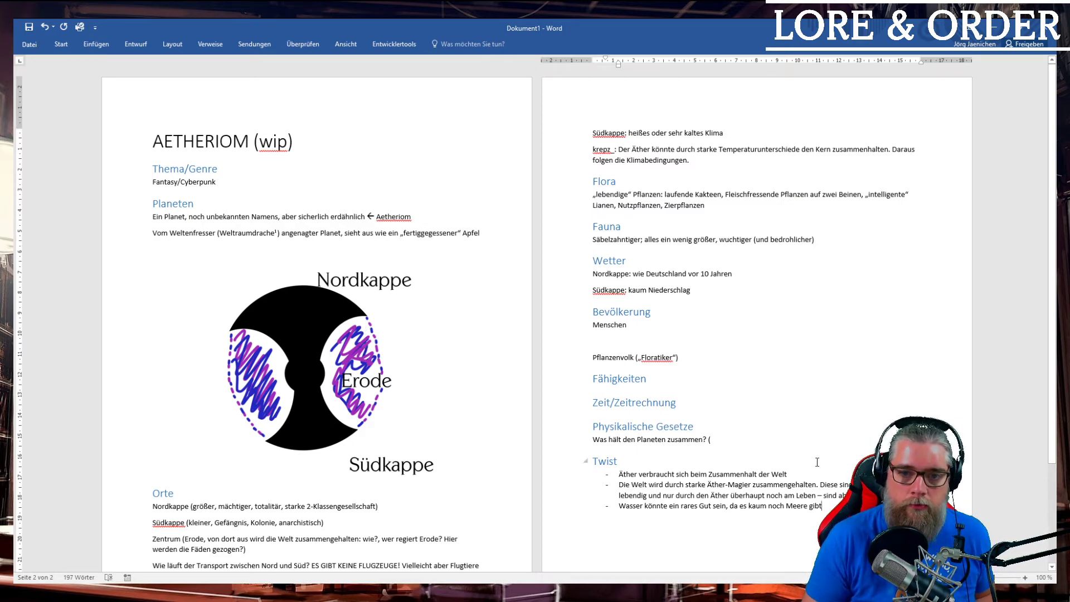
# - Append "(?)" to the water bullet under Twist and list "Zwerge" and "Tiervolk" between Menschen and Pflanzenvolk under Bevölkerung
pyautogui.write('(')
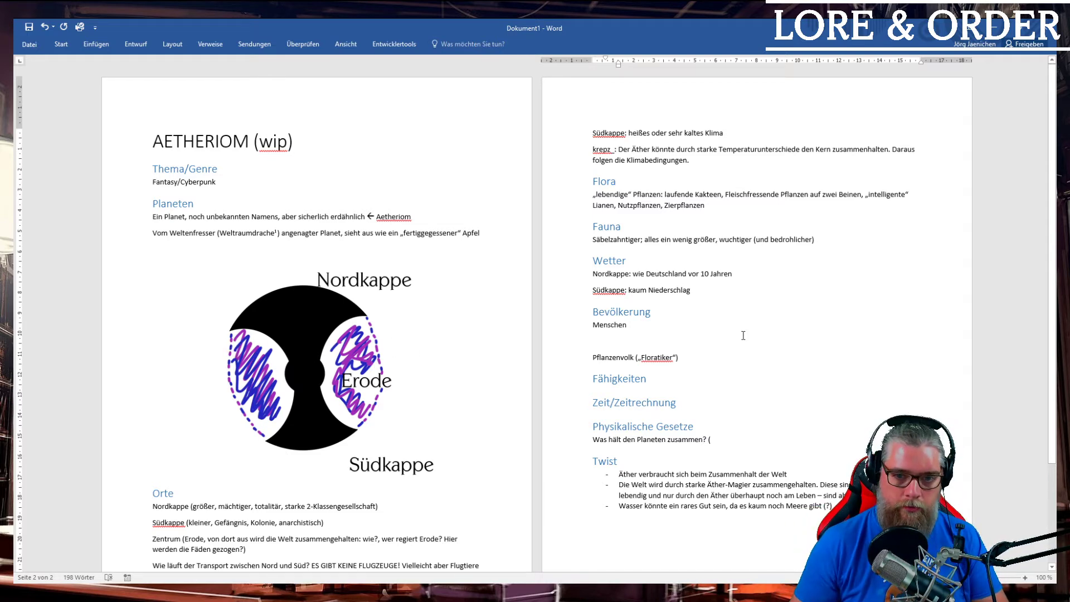
pyautogui.click(621, 341)
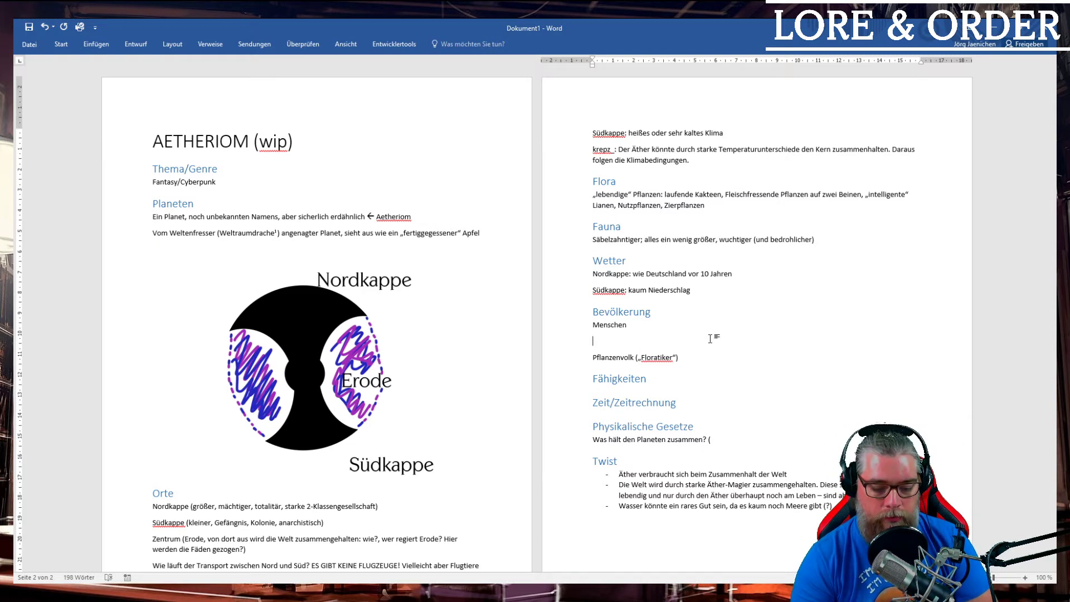
pyautogui.write('Zwerge')
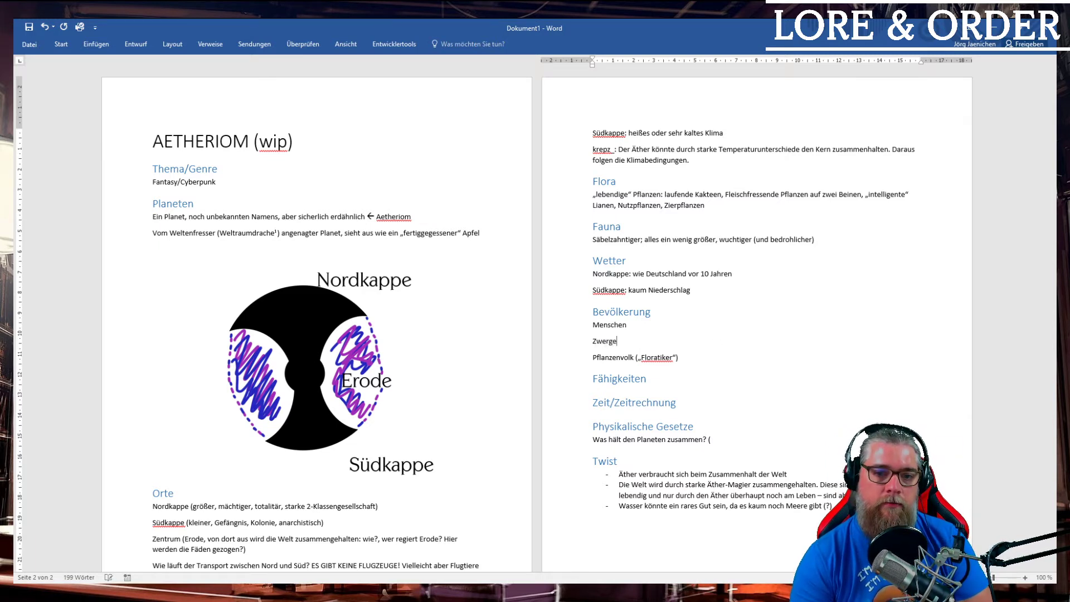
pyautogui.press('Return')
pyautogui.write('Tiervolk')
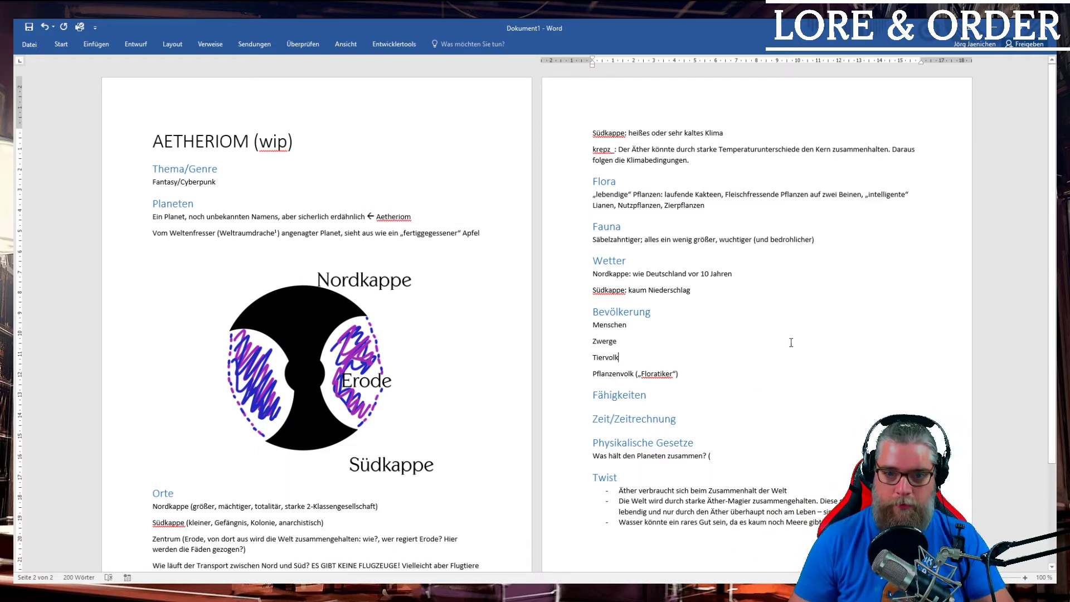
# - Under Bevölkerung, add the comparisons "(sowas wie Elben)" after Pflanzenvolk, "(sowas wie Orks)" after Tiervolk and "(Zwerge)" after Zwerge
pyautogui.click(717, 377)
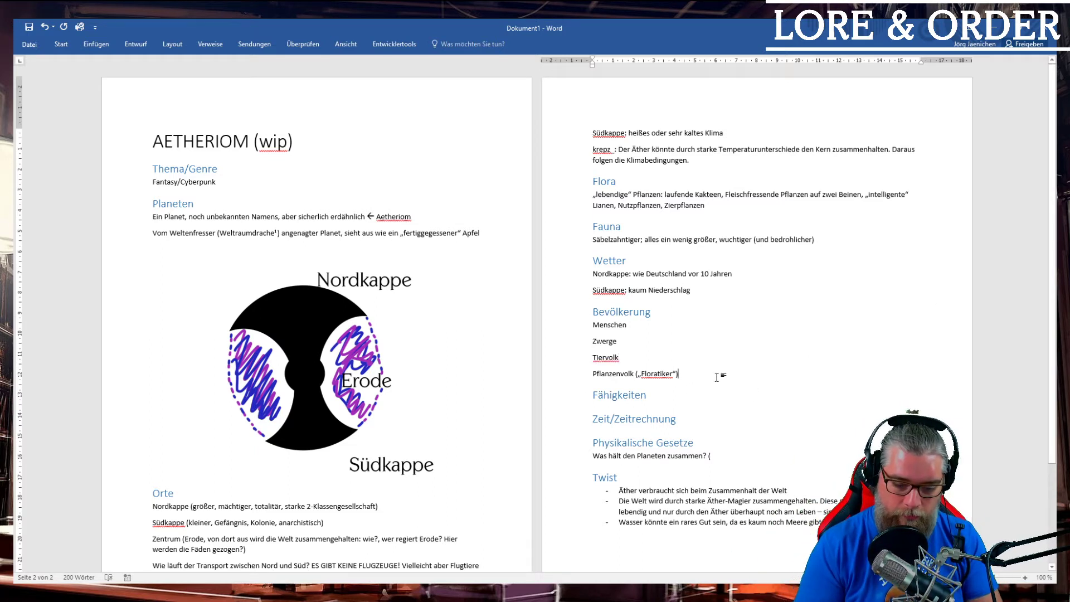
pyautogui.write('(sowas wie ')
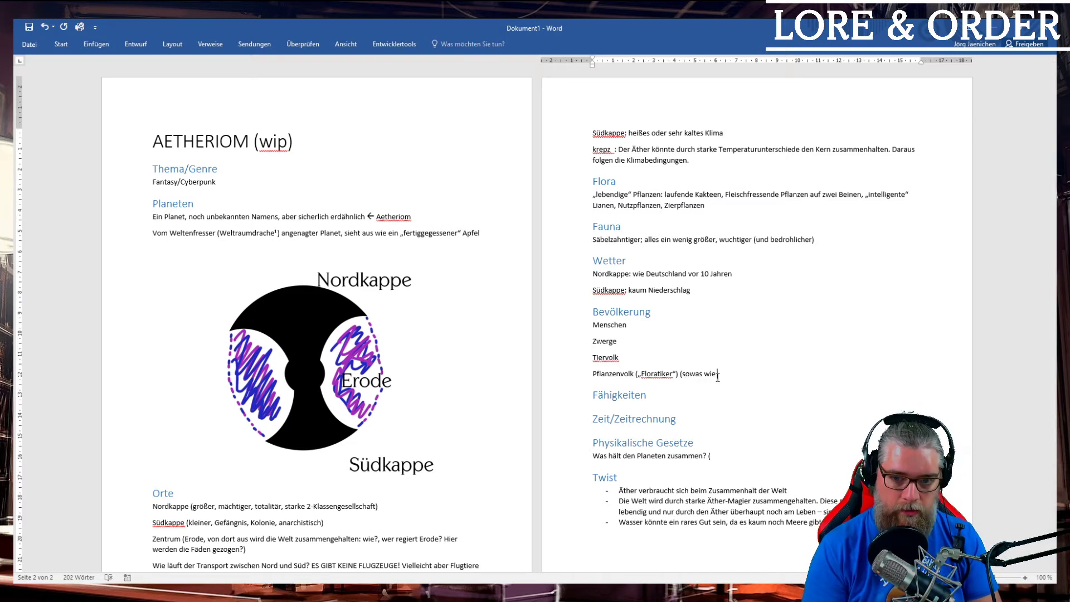
pyautogui.write('Elben)')
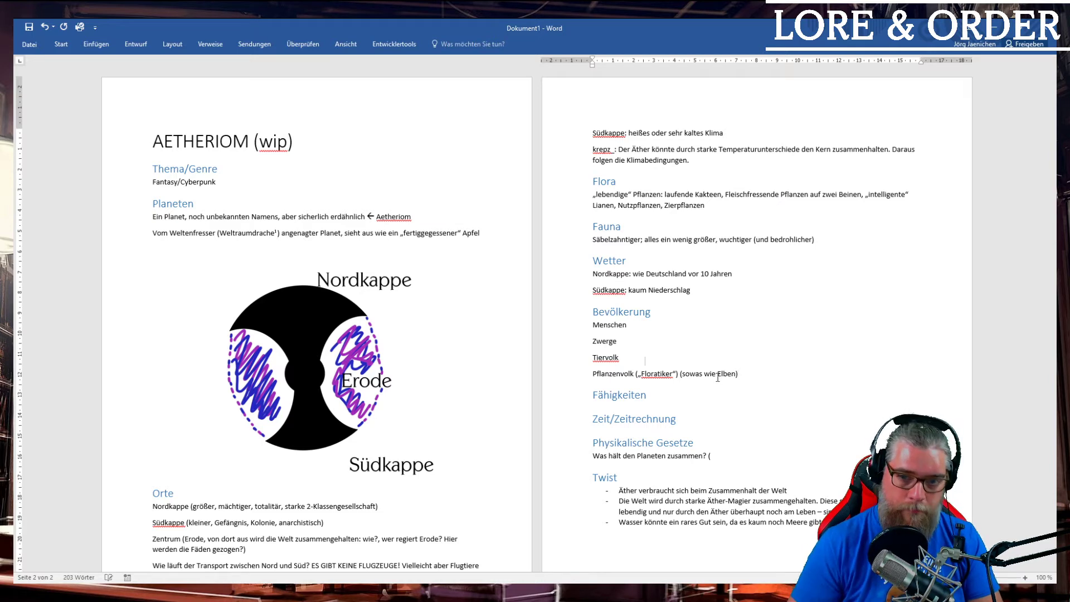
pyautogui.press('Up')
pyautogui.write('(')
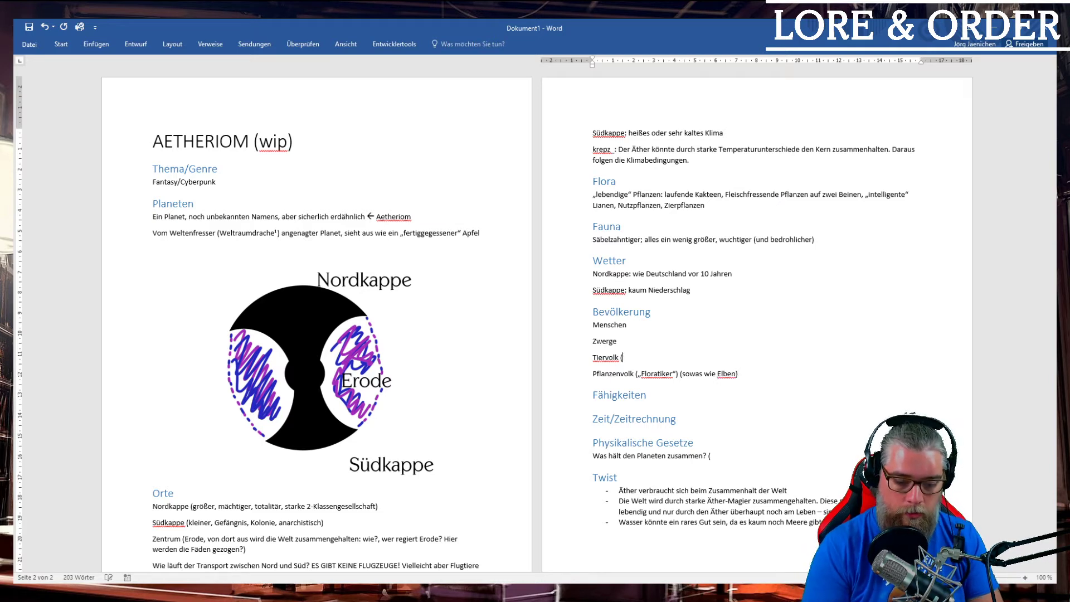
pyautogui.write('sowas wie Orks)')
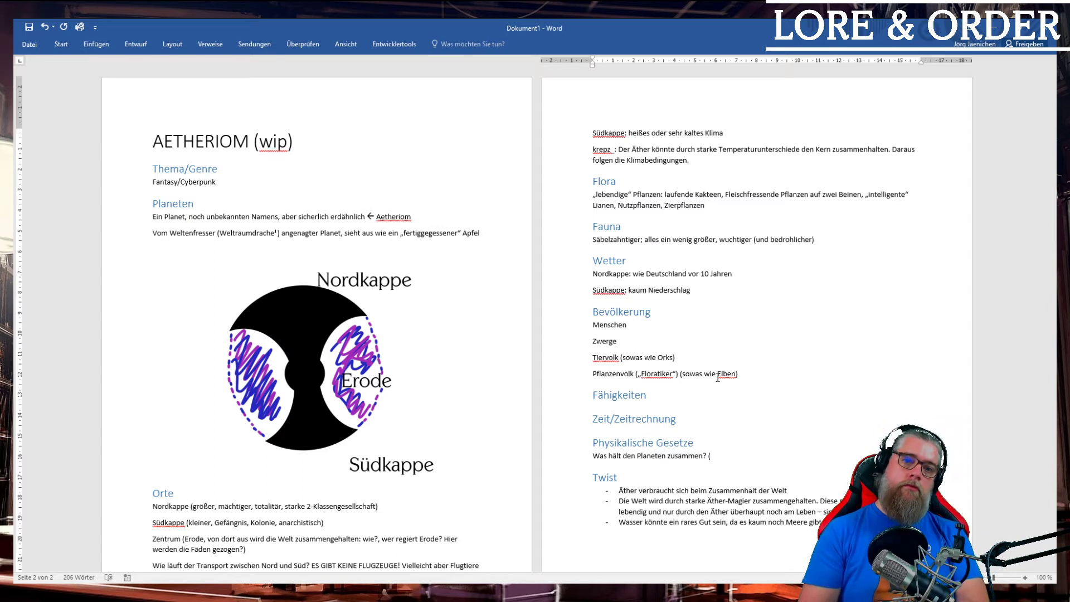
pyautogui.press('Up')
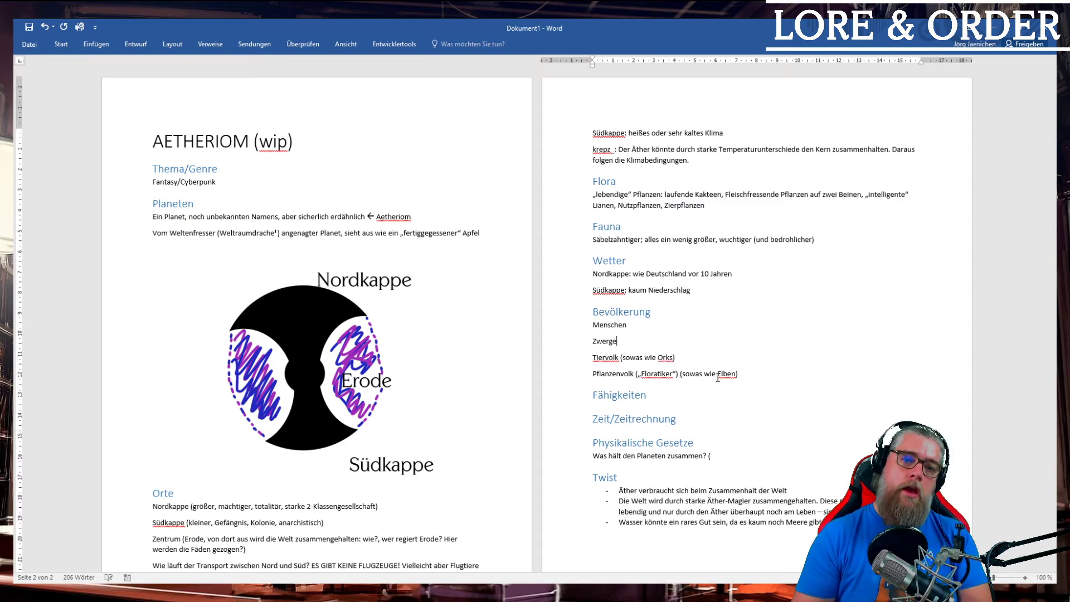
pyautogui.write('(Zwe')
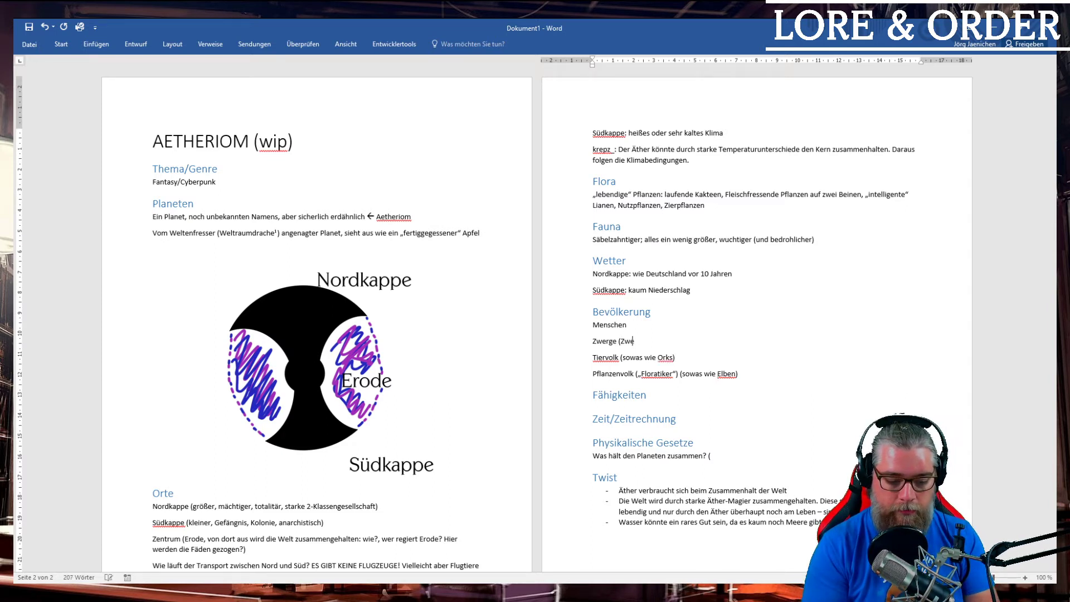
pyautogui.write('rge)')
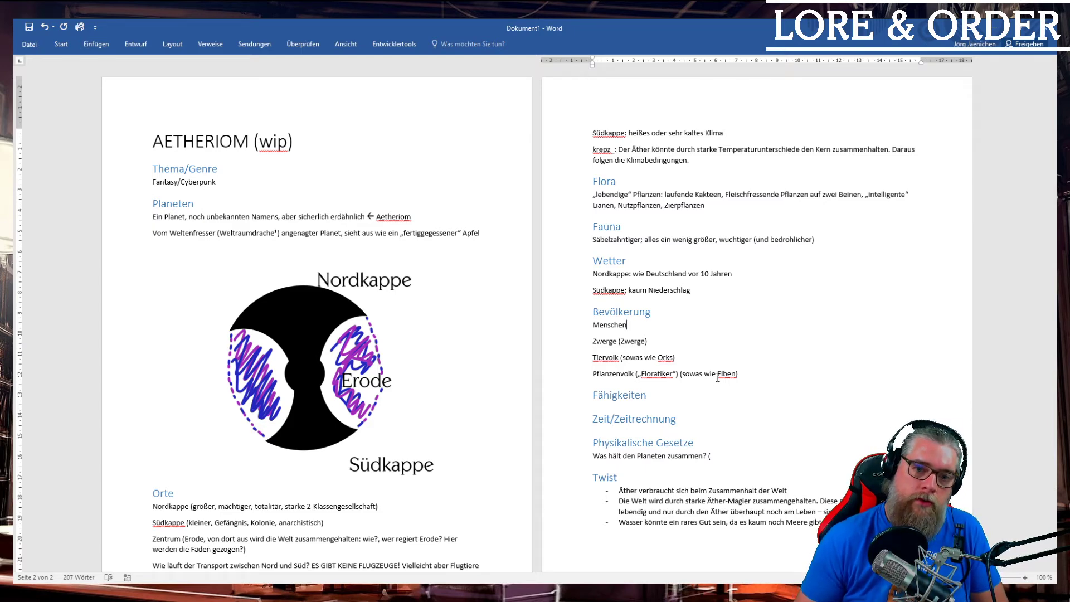
pyautogui.click(580, 379)
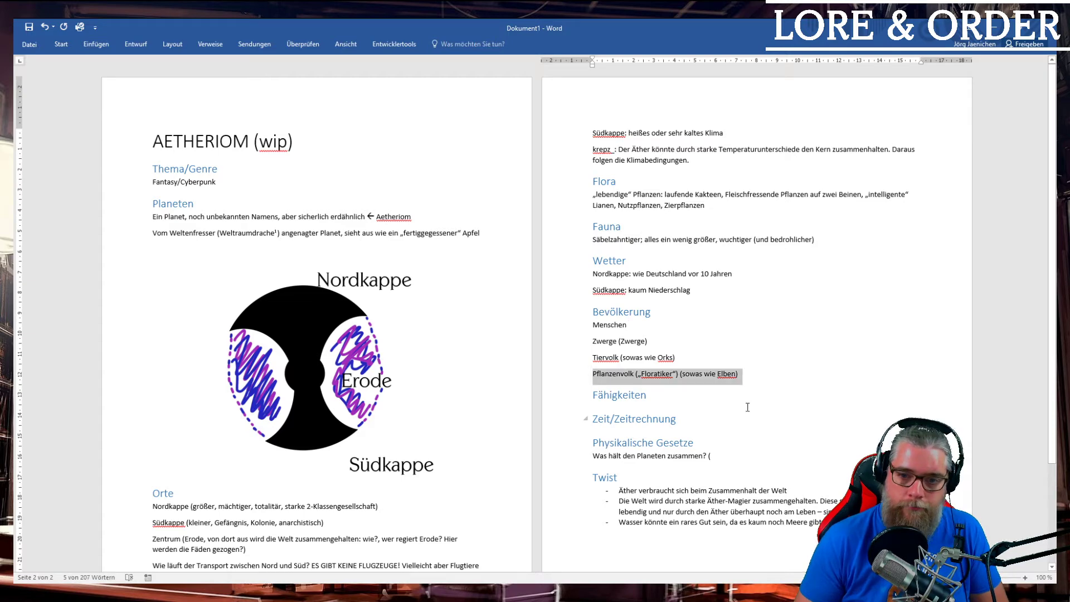
pyautogui.click(751, 377)
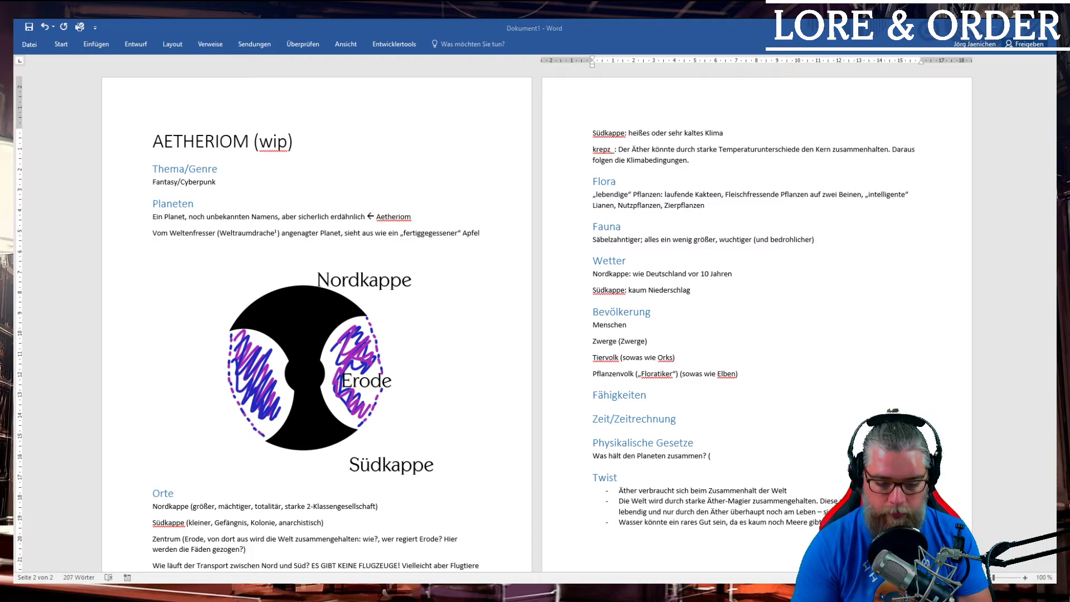
# - Switch to the browser and look through the Google image results for "watchmen manhattan"
pyautogui.hotkey('alt', 'Tab')
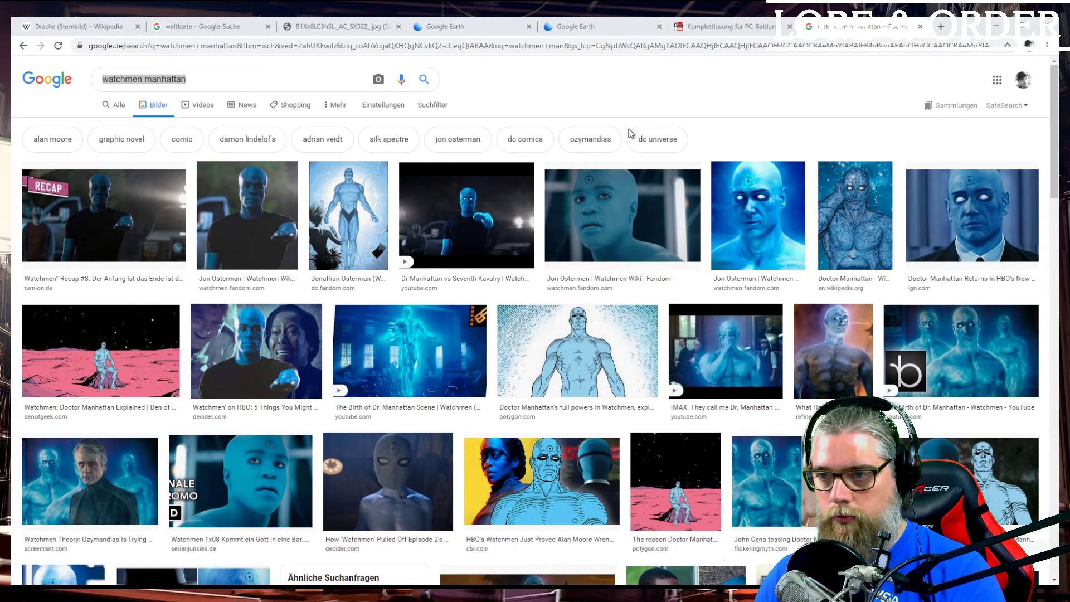
pyautogui.click(408, 347)
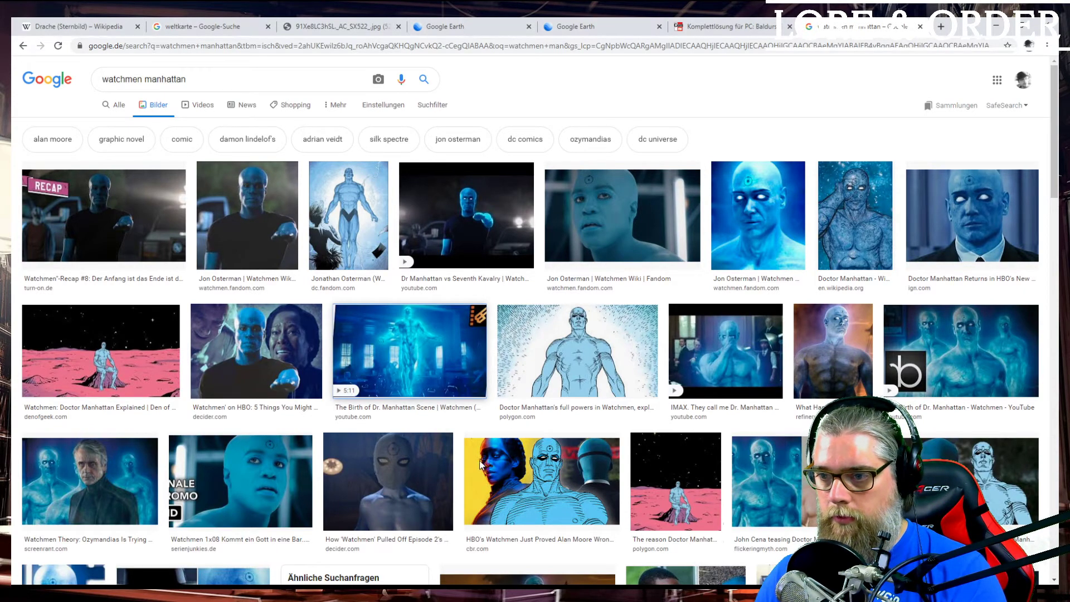
pyautogui.moveTo(472, 451); pyautogui.dragTo(859, 32)
pyautogui.click(744, 26)
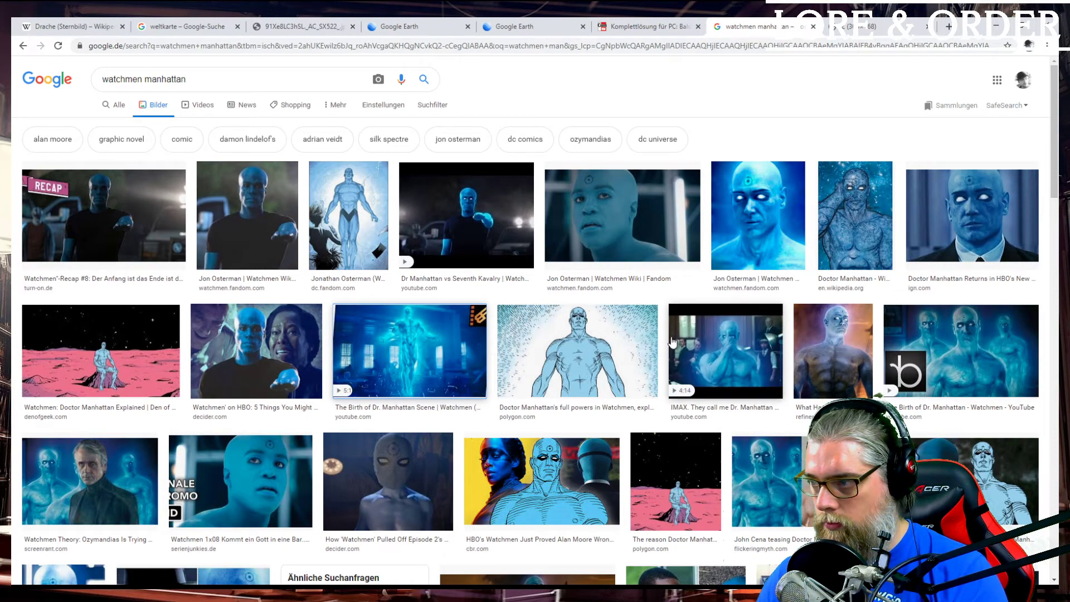
pyautogui.scroll(-1, 357, 362)
pyautogui.scroll(-5, 359, 336)
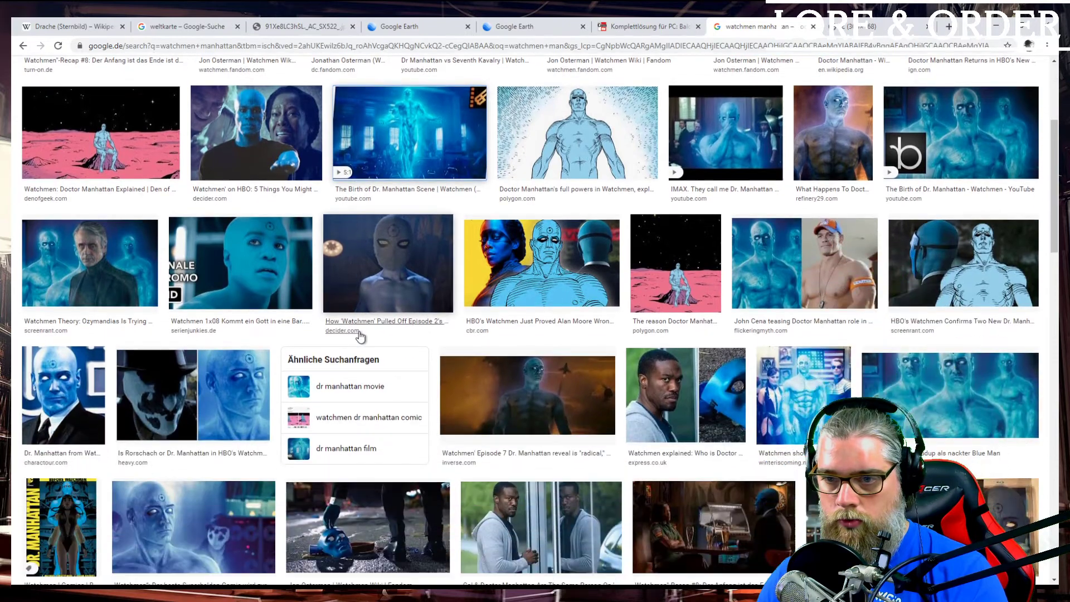
pyautogui.scroll(-4, 712, 335)
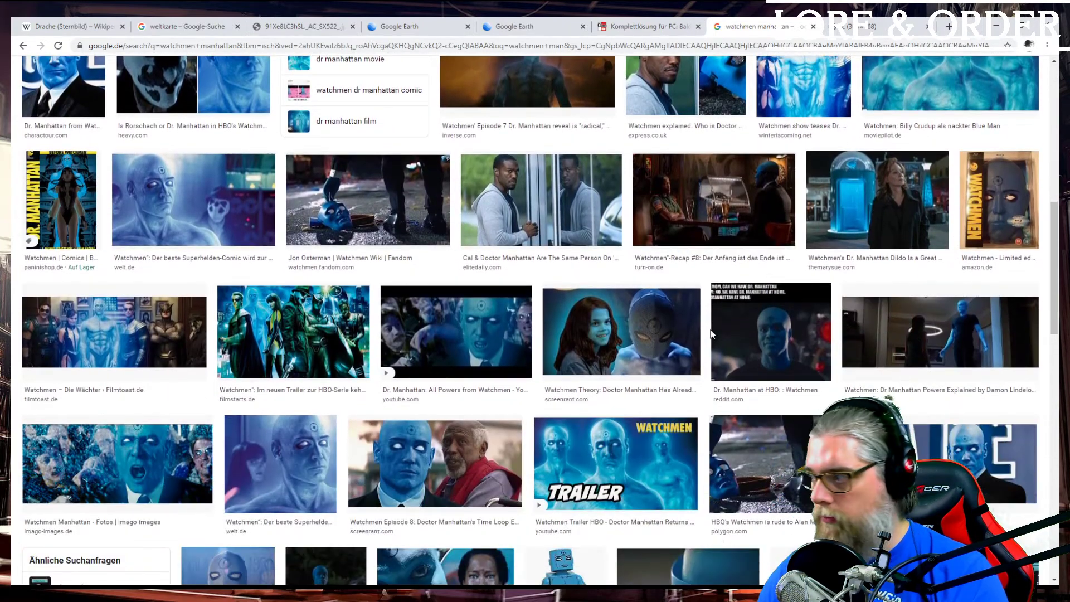
pyautogui.scroll(3, 711, 334)
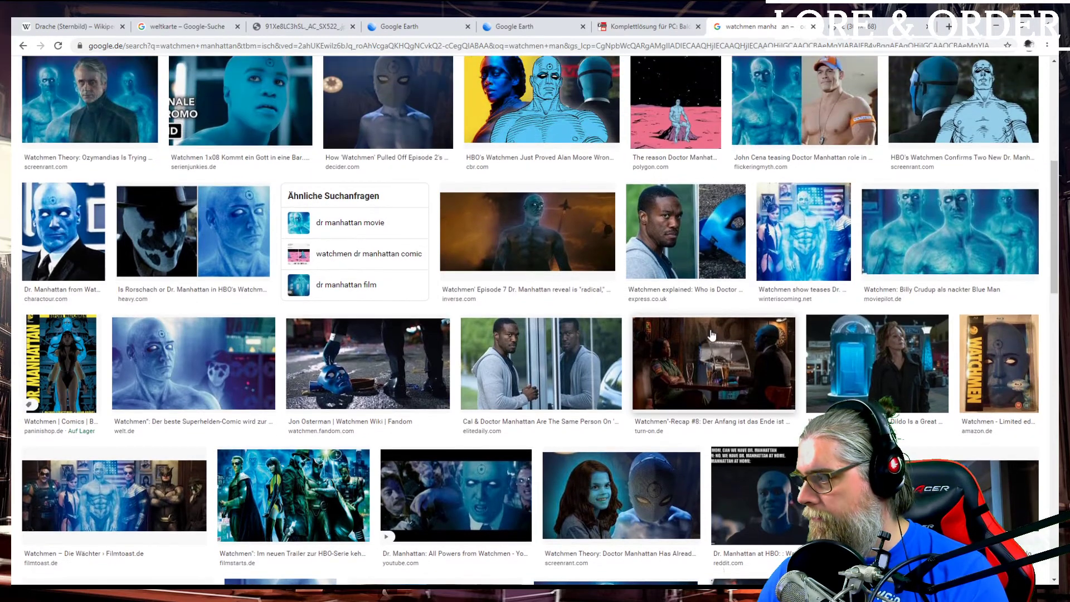
pyautogui.scroll(7, 711, 335)
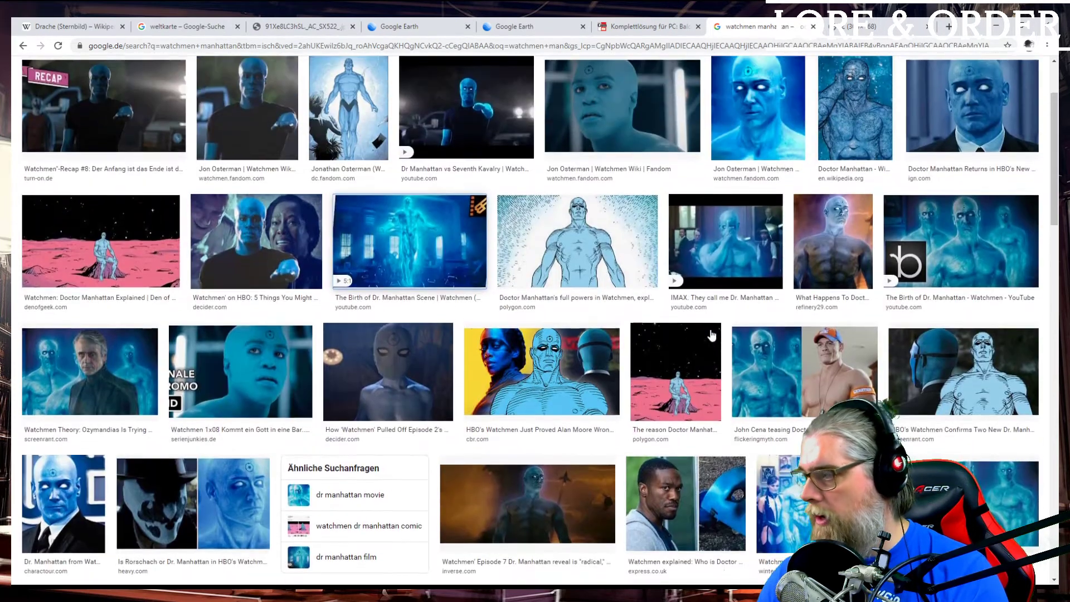
# - Search Google Images for "dragon priests skyrim", view the pictures and minimize the browser
pyautogui.moveTo(410, 351); pyautogui.dragTo(180, 82)
pyautogui.tripleClick(180, 82)
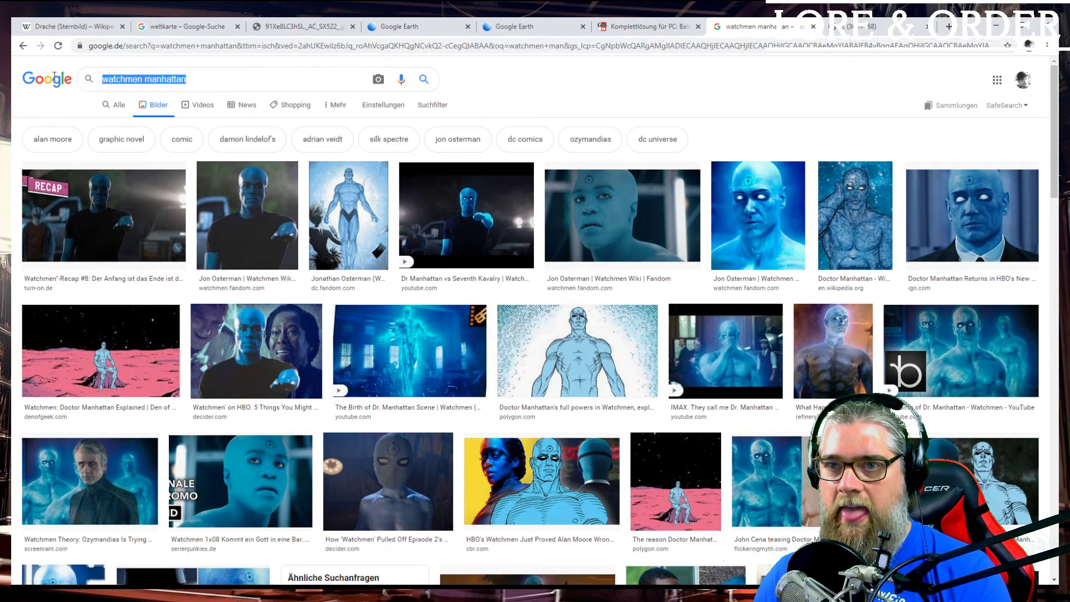
pyautogui.write('dragon pr')
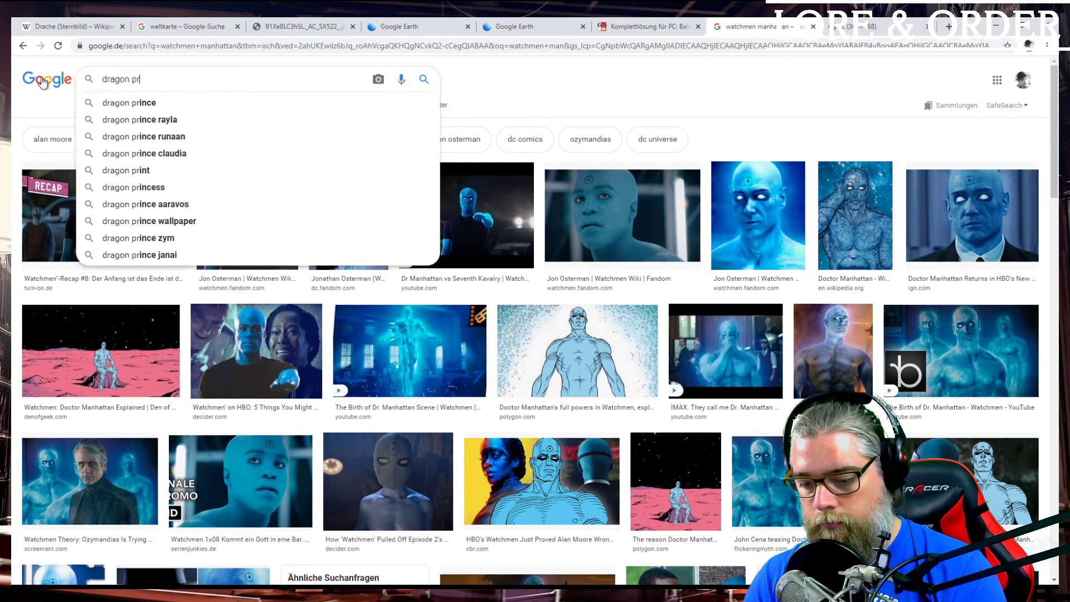
pyautogui.write('iests skyrim')
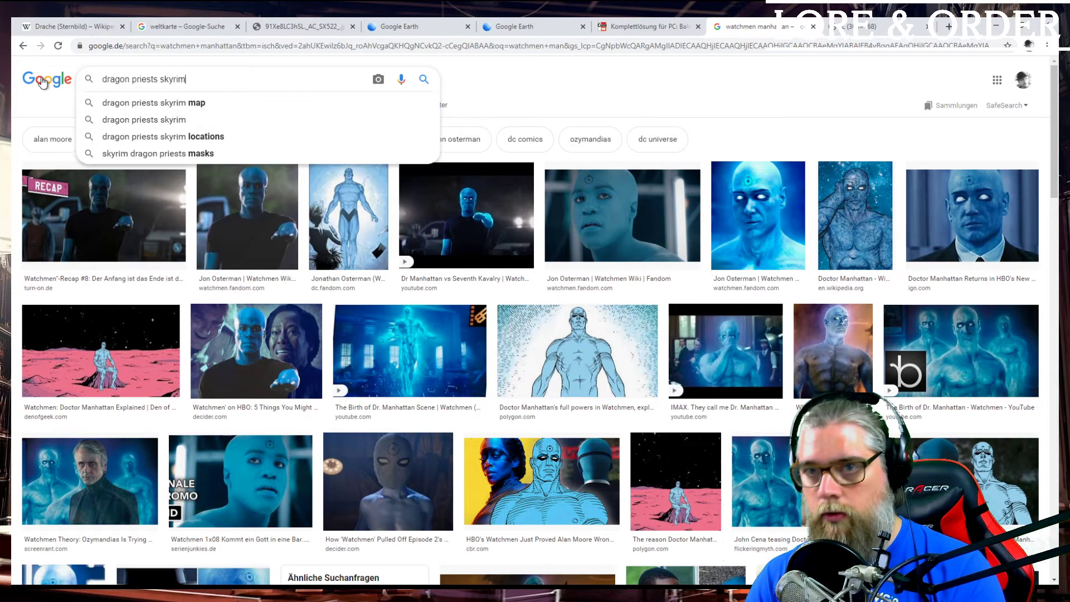
pyautogui.press('Return')
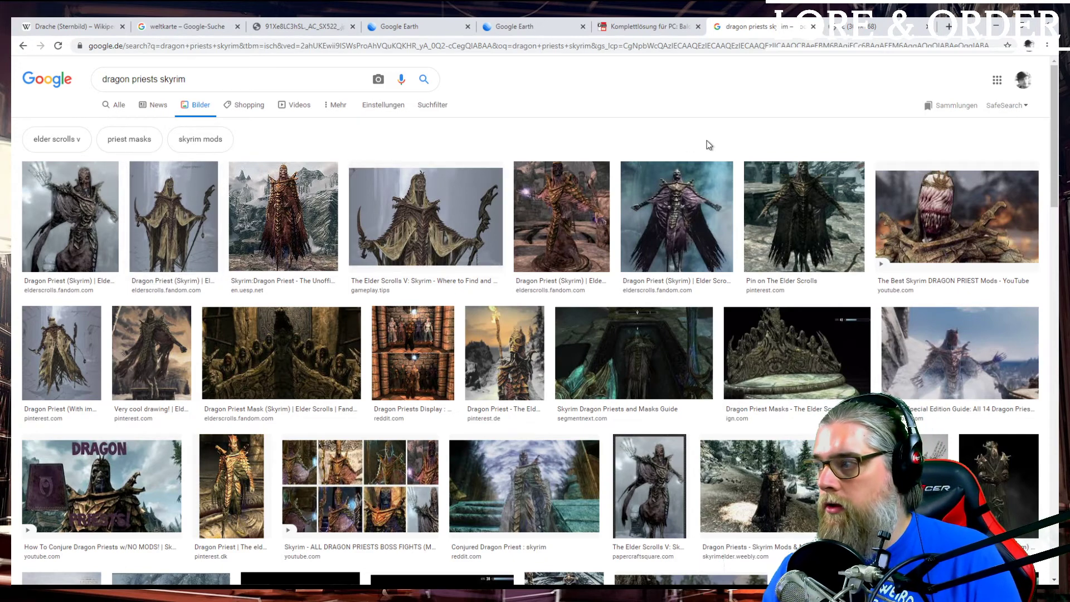
pyautogui.click(997, 25)
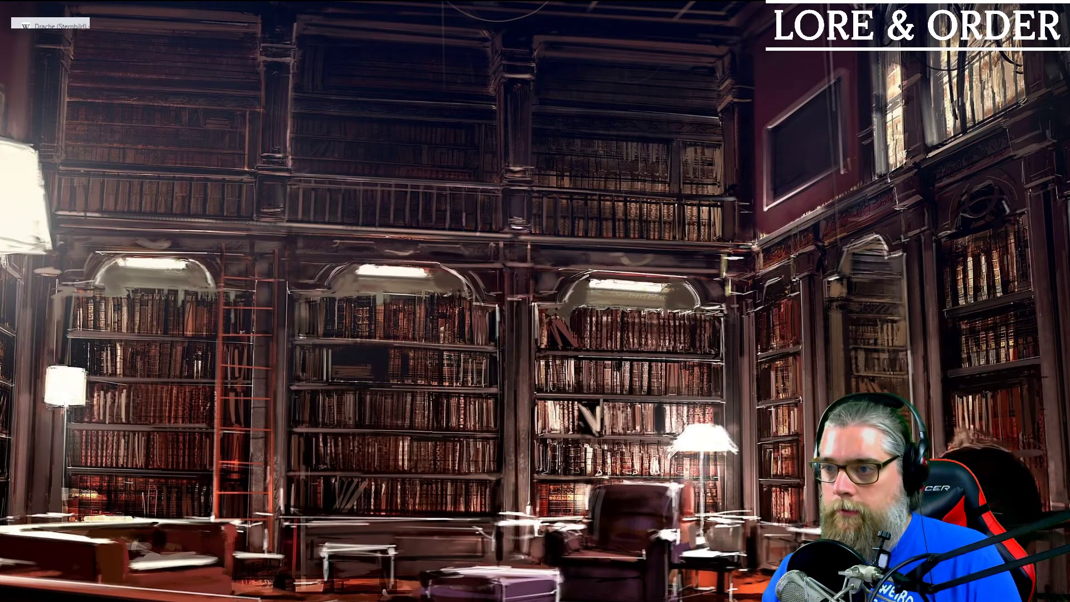
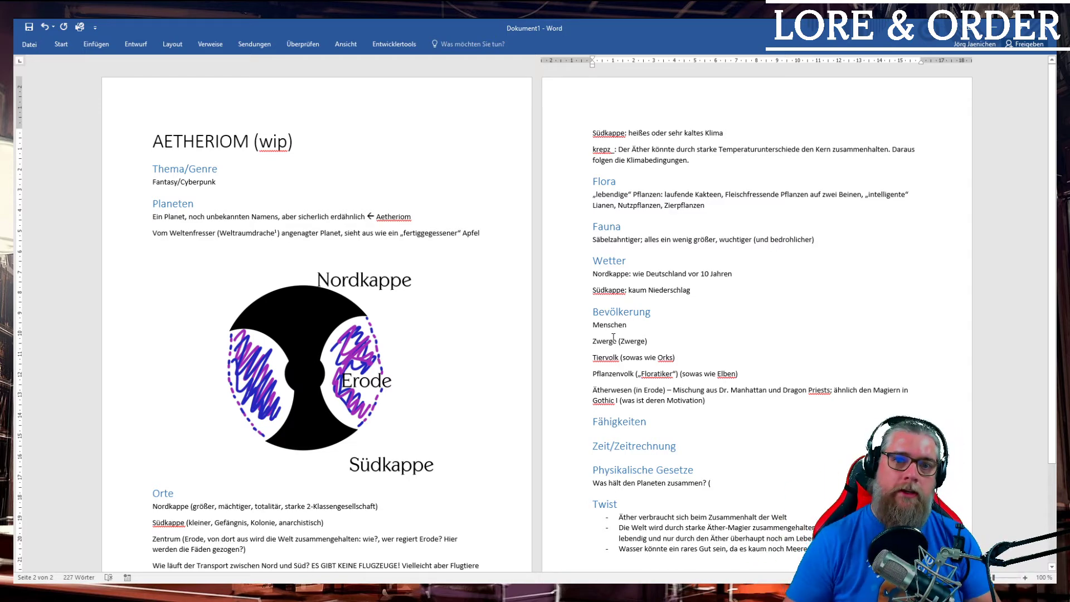
# - Extend the north-south transport note under Orte with "; Ätherbrücke? Gut bewa" after "Flugtiere (?)"
pyautogui.scroll(-4, 658, 330)
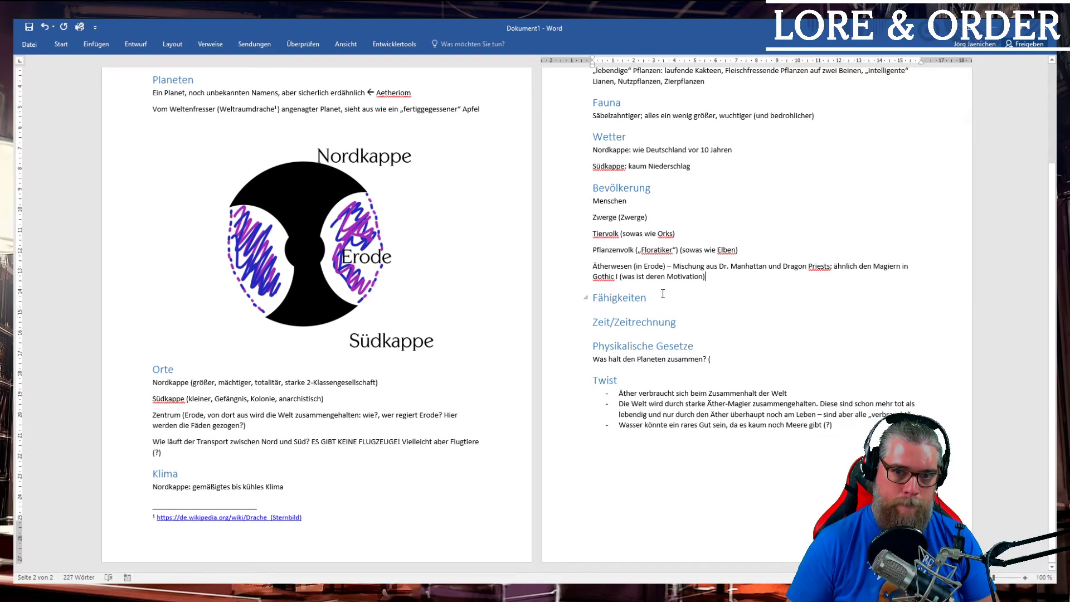
pyautogui.click(620, 268)
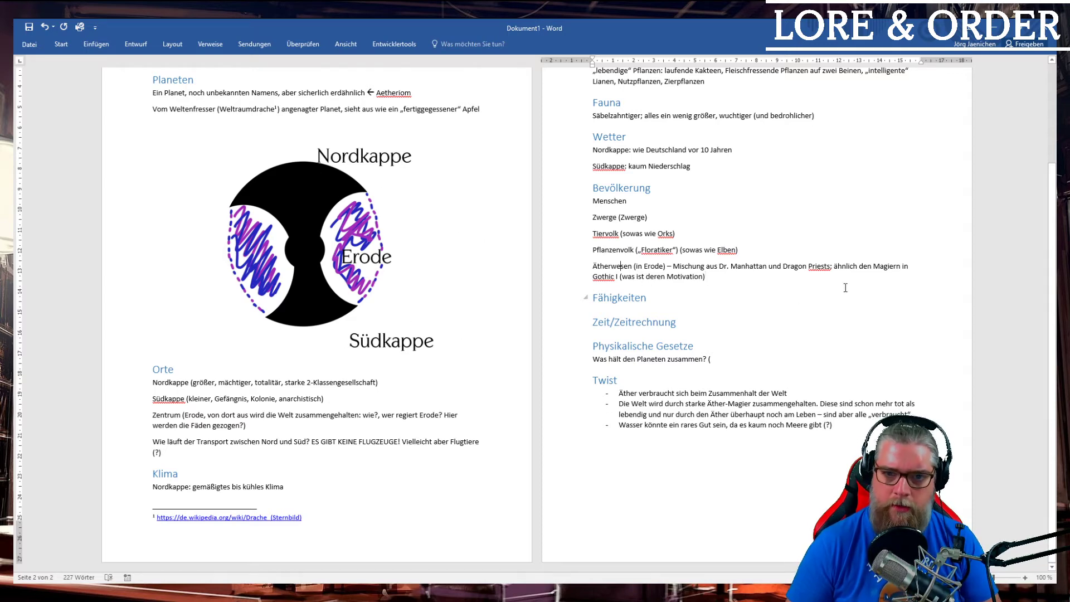
pyautogui.click(605, 233)
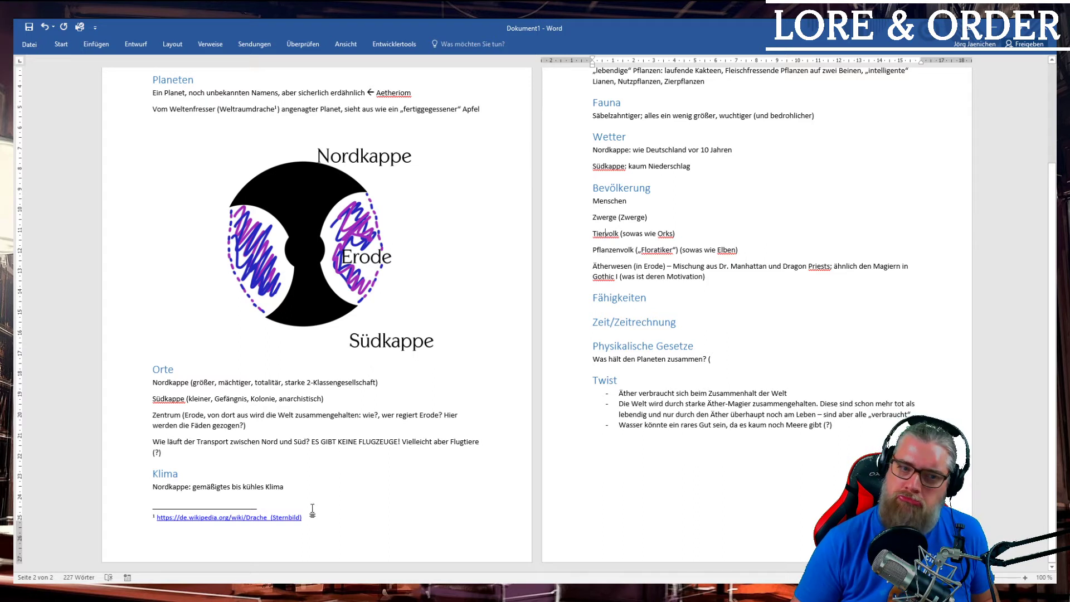
pyautogui.click(183, 460)
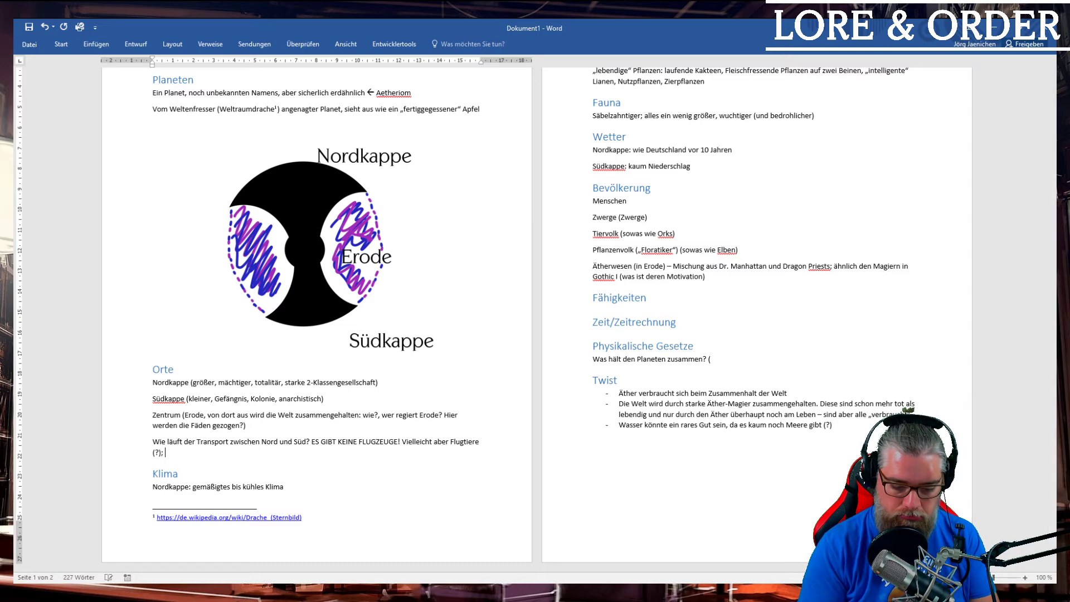
pyautogui.write('; Ätherbrücke?')
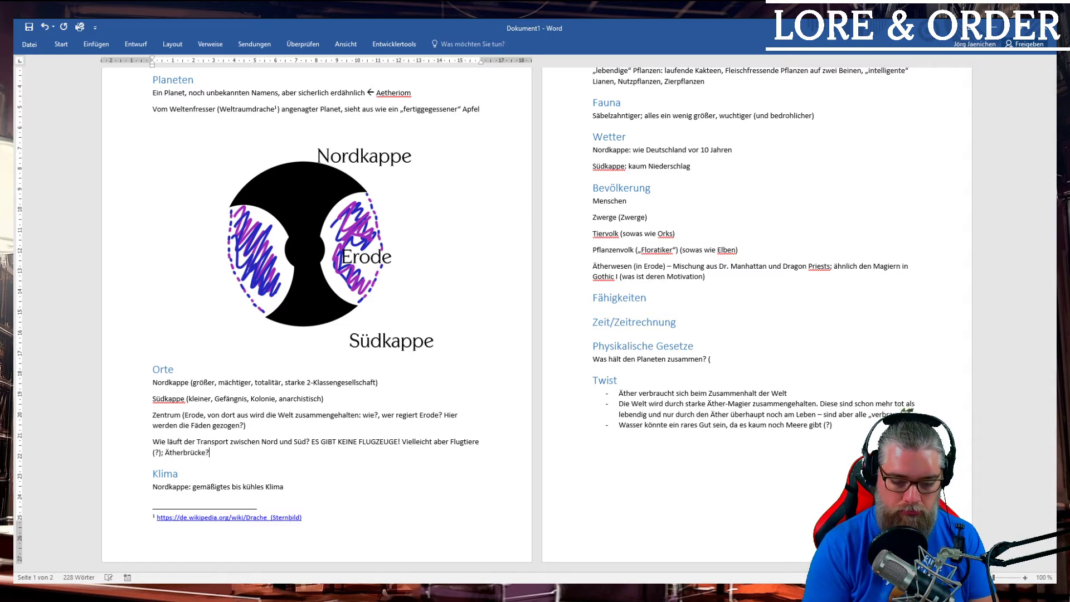
pyautogui.write(' Gut bewa')
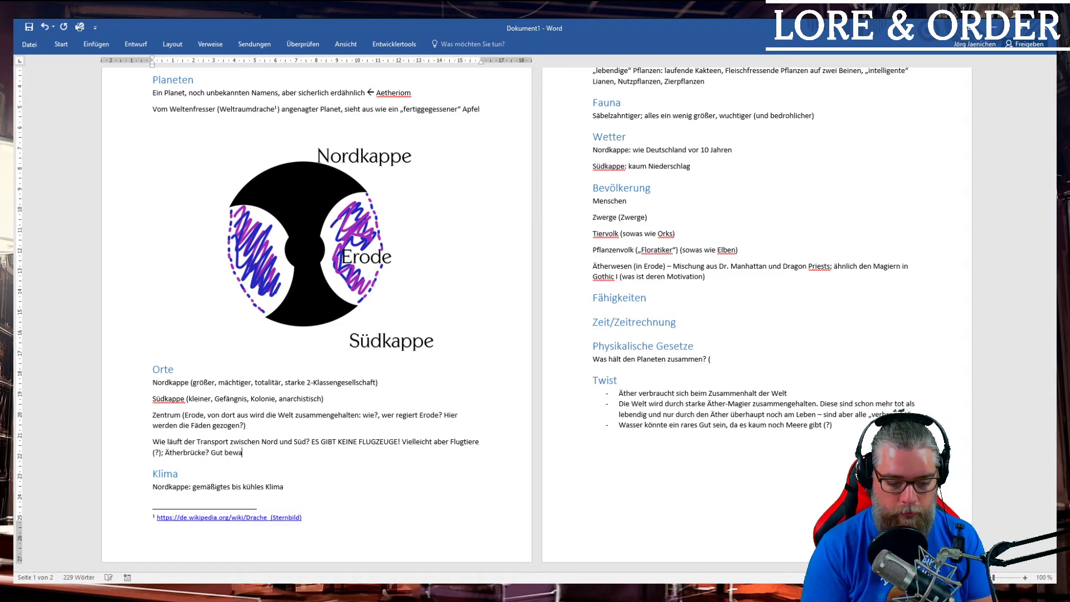
# - Complete the transport note under Orte so it ends with 'Gut bewacht… Heimdall-mäßig'
pyautogui.write('cht... Heimdaal')
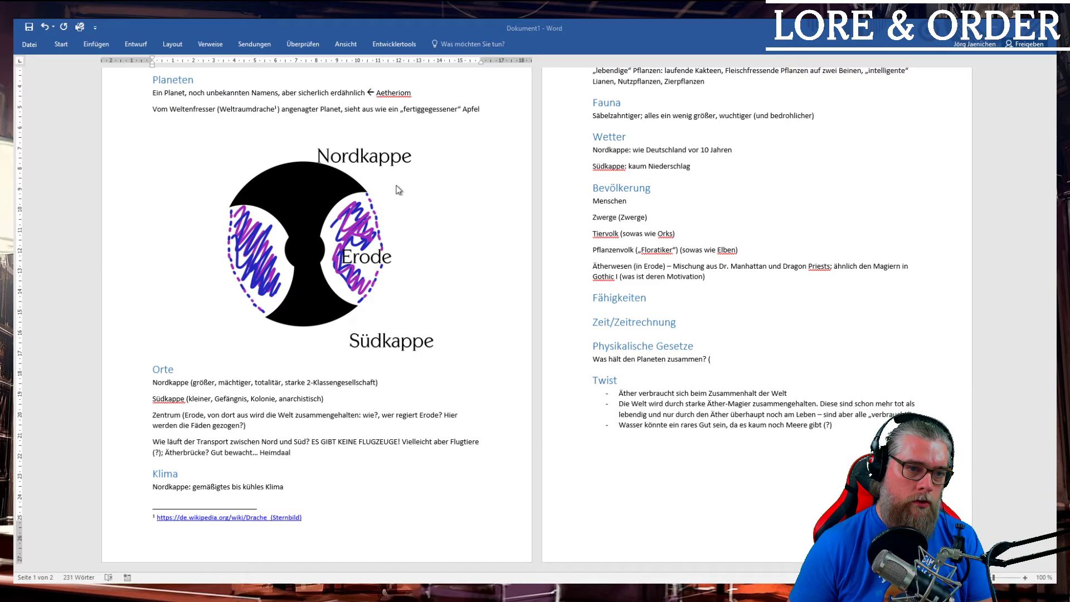
pyautogui.press('BackSpace')
pyautogui.press('BackSpace')
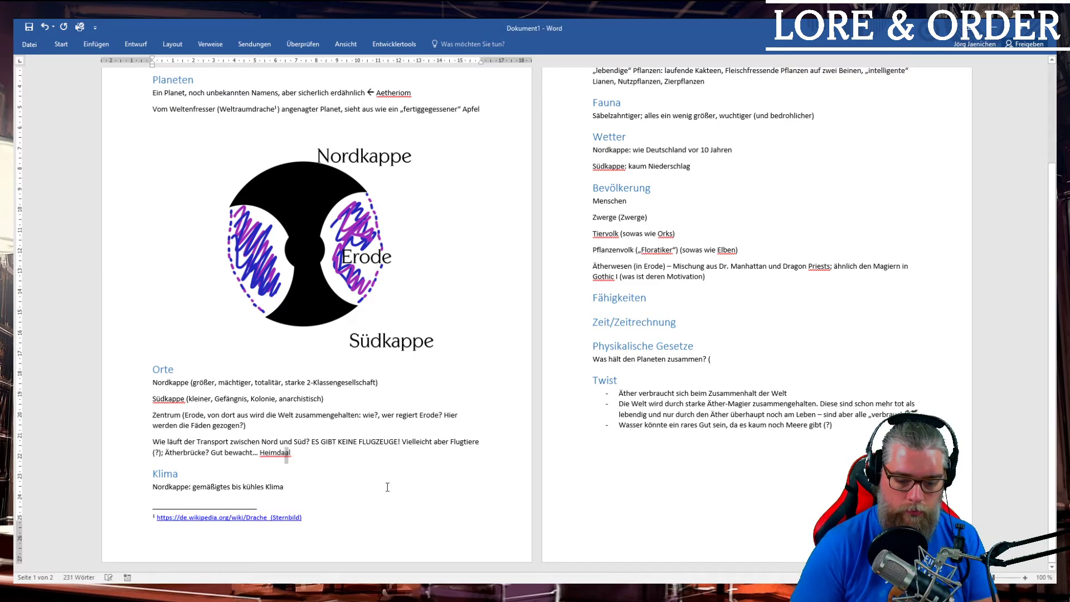
pyautogui.write('ll')
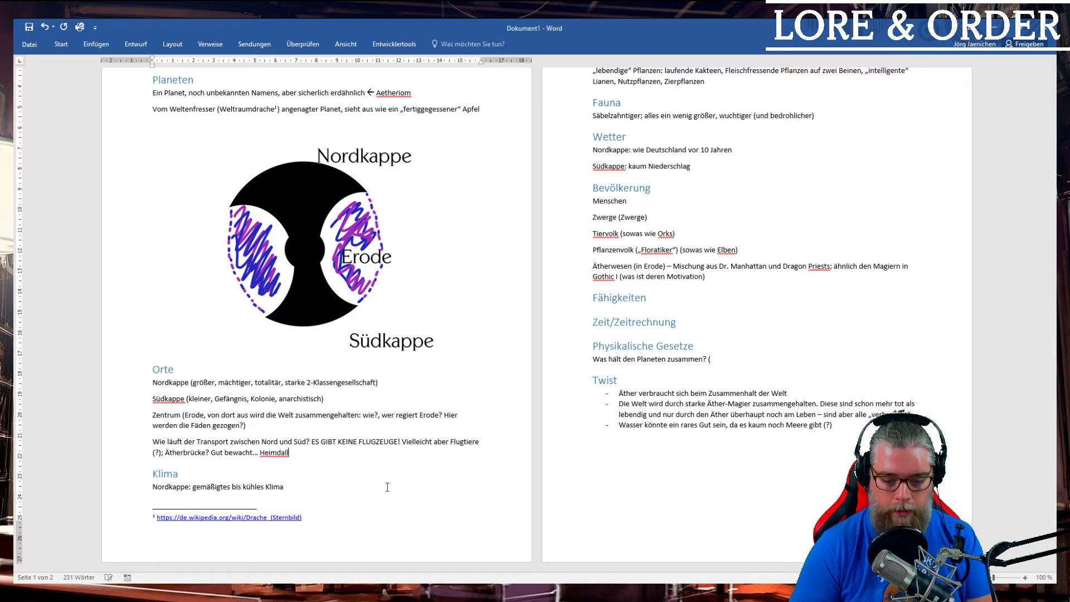
pyautogui.write('-mäßig')
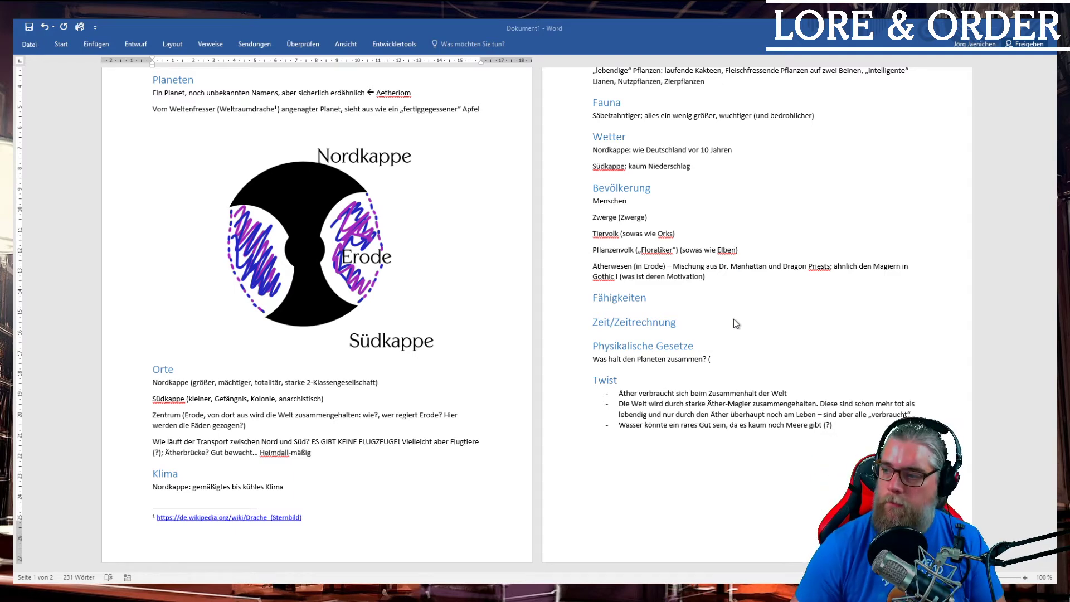
# - Append to the Ätherwesen entry: '; Idee für den Zweck der "Ätherianer" (Manhattens): Die benötigen die Energie von Lebewesen um selbst zu überleben und bereisen deswegen die Kappen.'
pyautogui.click(715, 278)
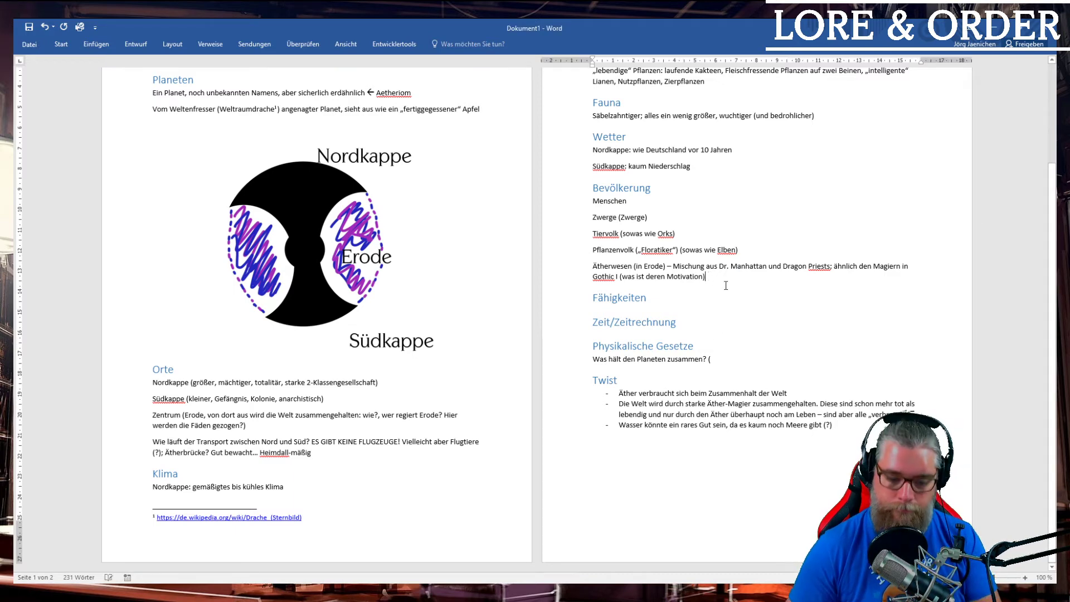
pyautogui.write(';')
pyautogui.write('Idee für den Zweck der "Ätherianer" (Manhattens): Die benötigen die Energie von Lebewesen um selbst zu überleben und bereisen deswegen die Kappen.')
pyautogui.press('ctrl')
pyautogui.press('t')
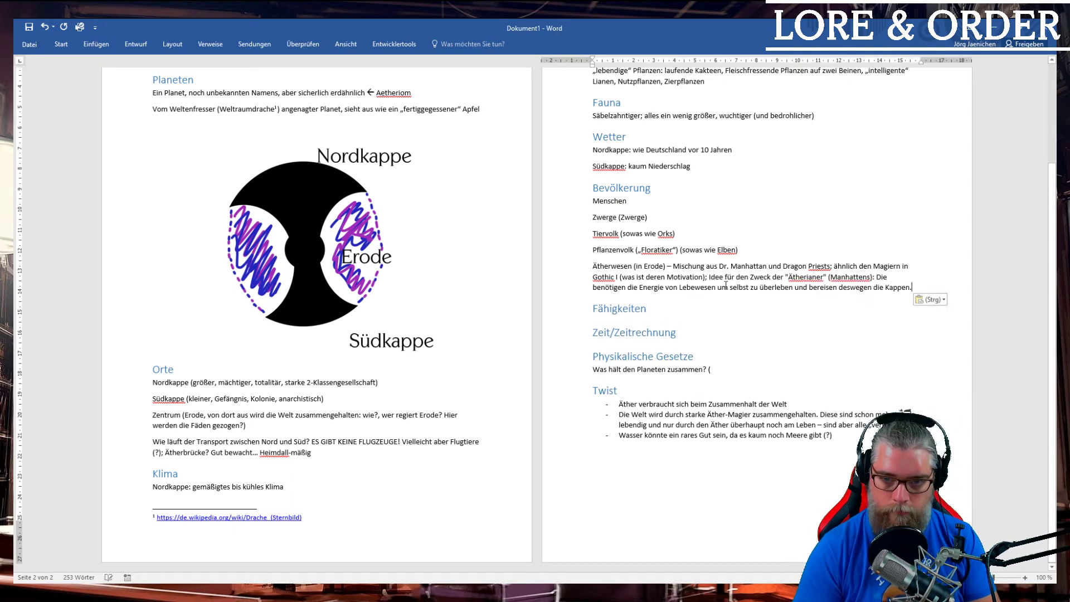
# - Replace the final period of the Ätherwesen entry with a semicolon and continue with 'der Planet dient den Aetherianern als Aufzuchtsort für'
pyautogui.press('BackSpace')
pyautogui.write('; ')
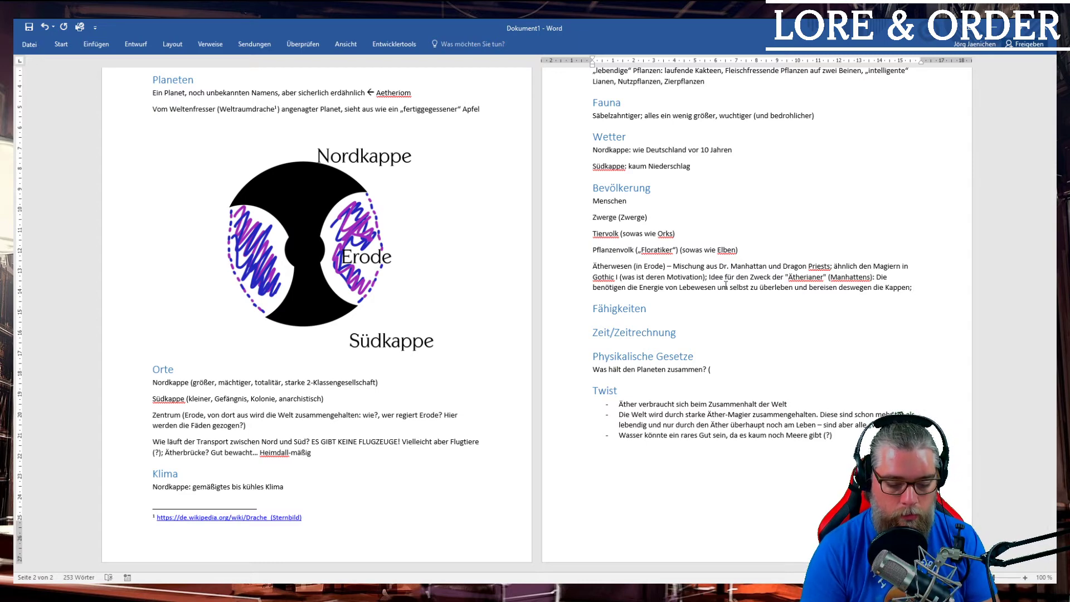
pyautogui.write('der Planet ')
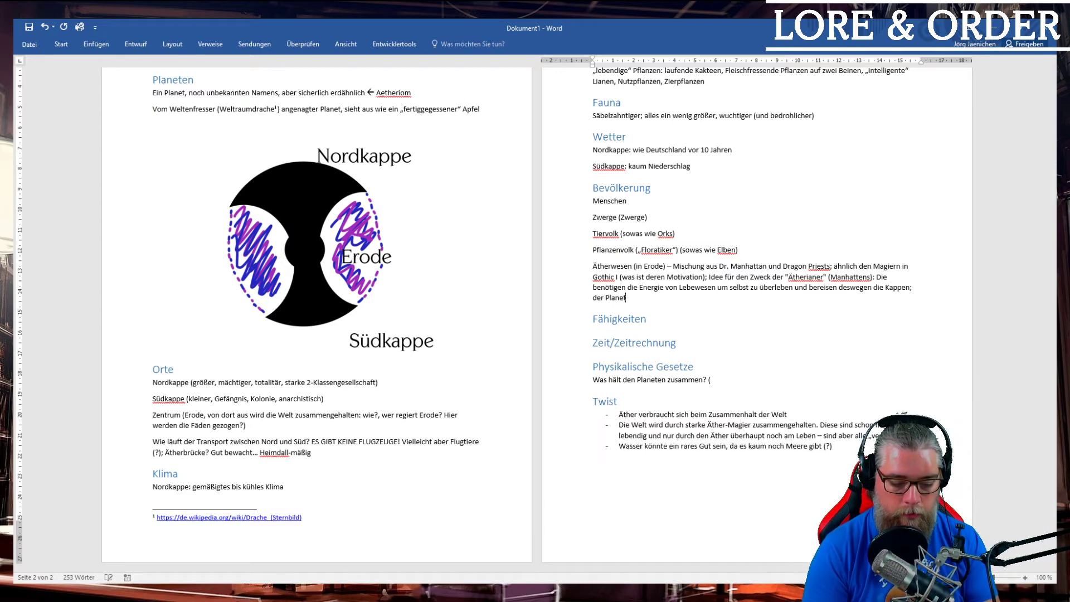
pyautogui.write('dient den ')
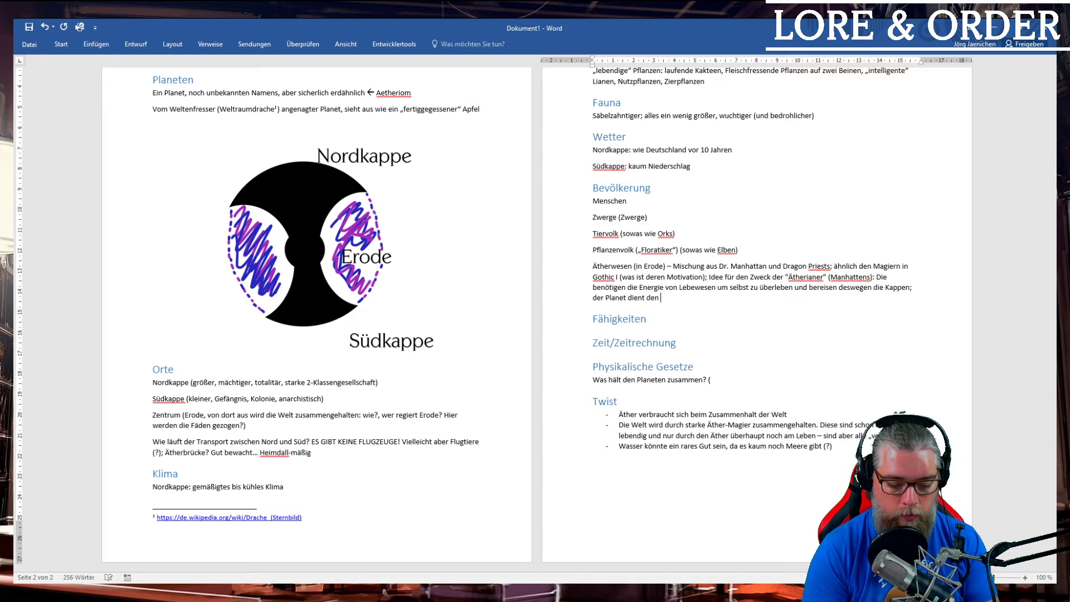
pyautogui.write('Ät')
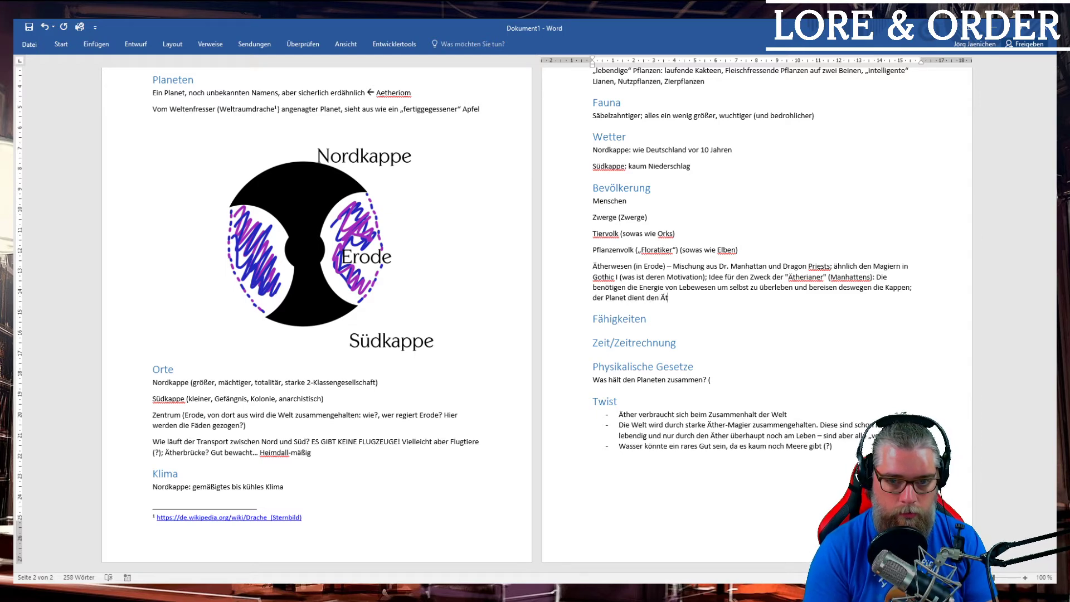
pyautogui.press('BackSpace')
pyautogui.press('BackSpace')
pyautogui.write('Aeth')
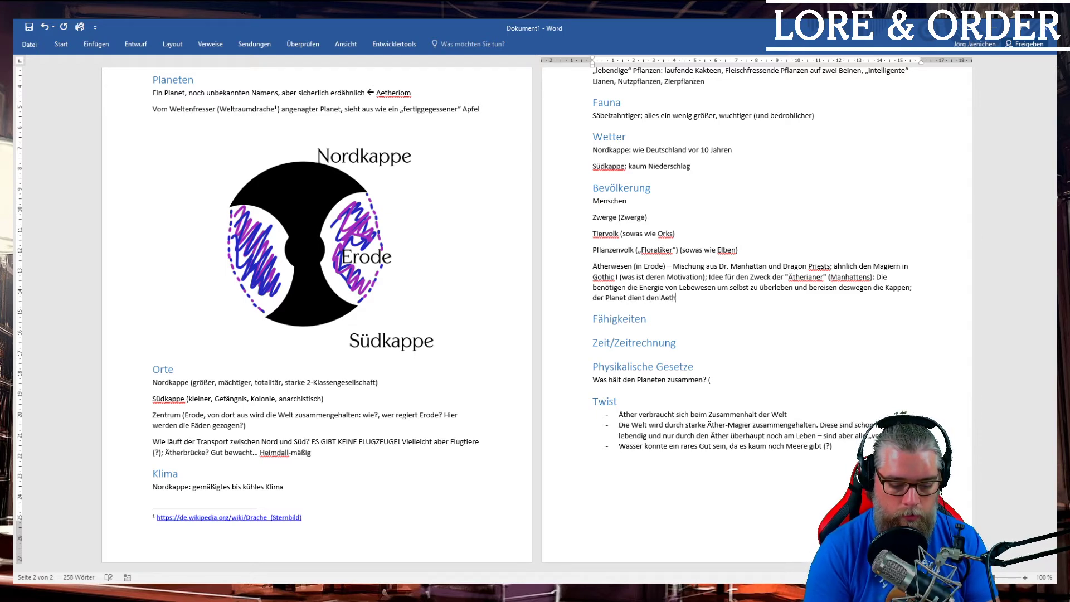
pyautogui.write('erianern')
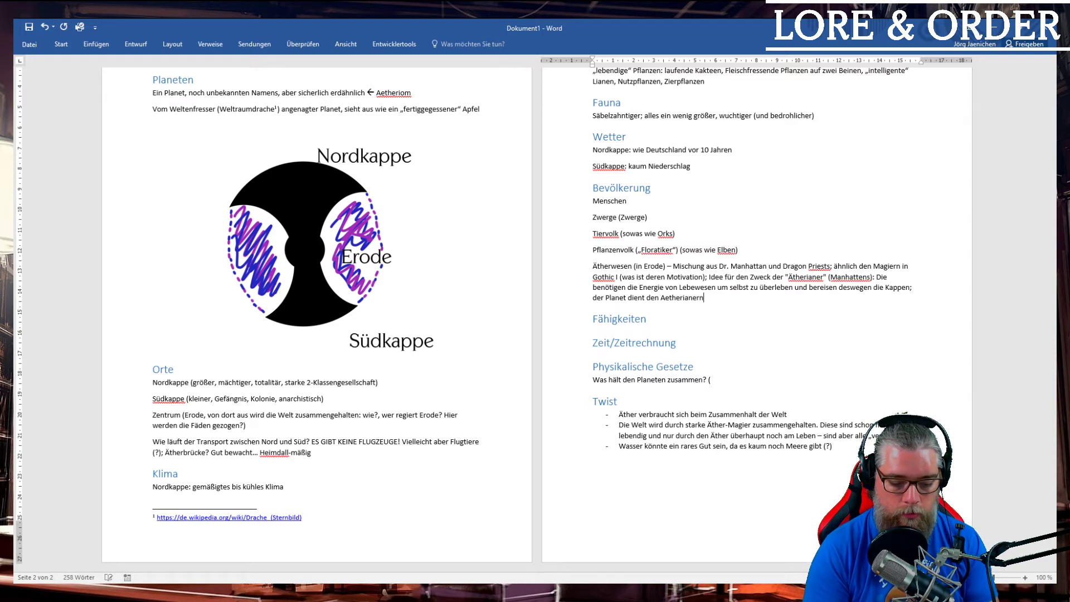
pyautogui.write(' als Aufzuc')
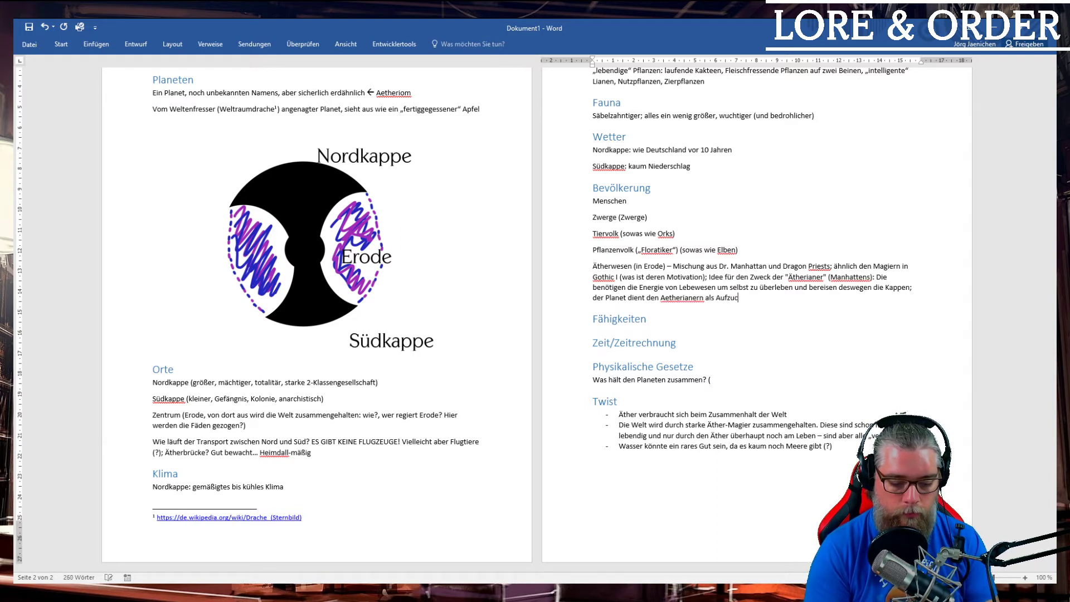
pyautogui.write('htsort für i')
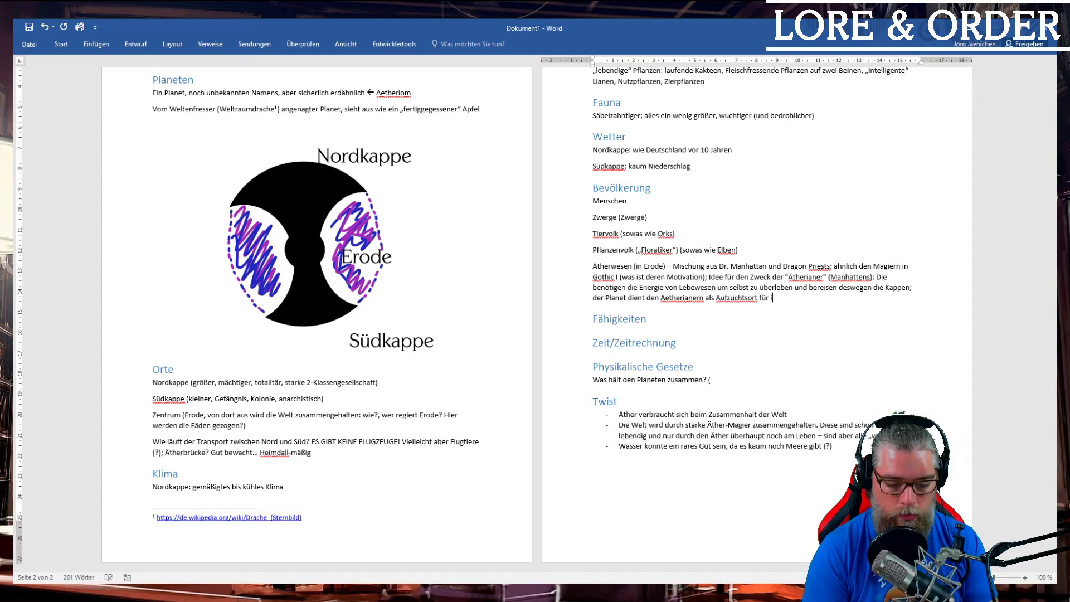
pyautogui.press('BackSpace')
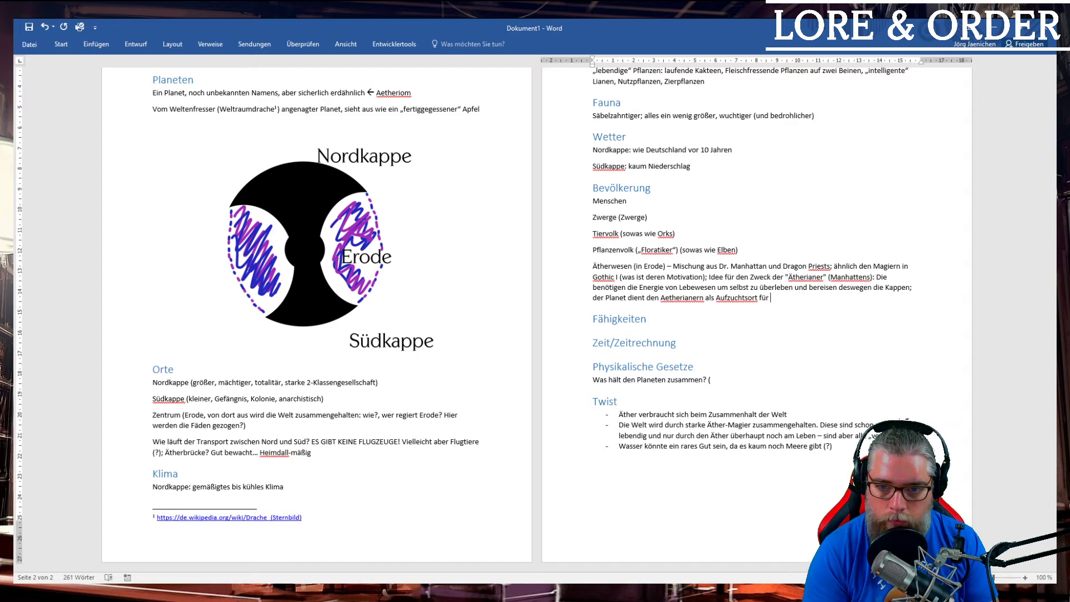
pyautogui.press('BackSpace')
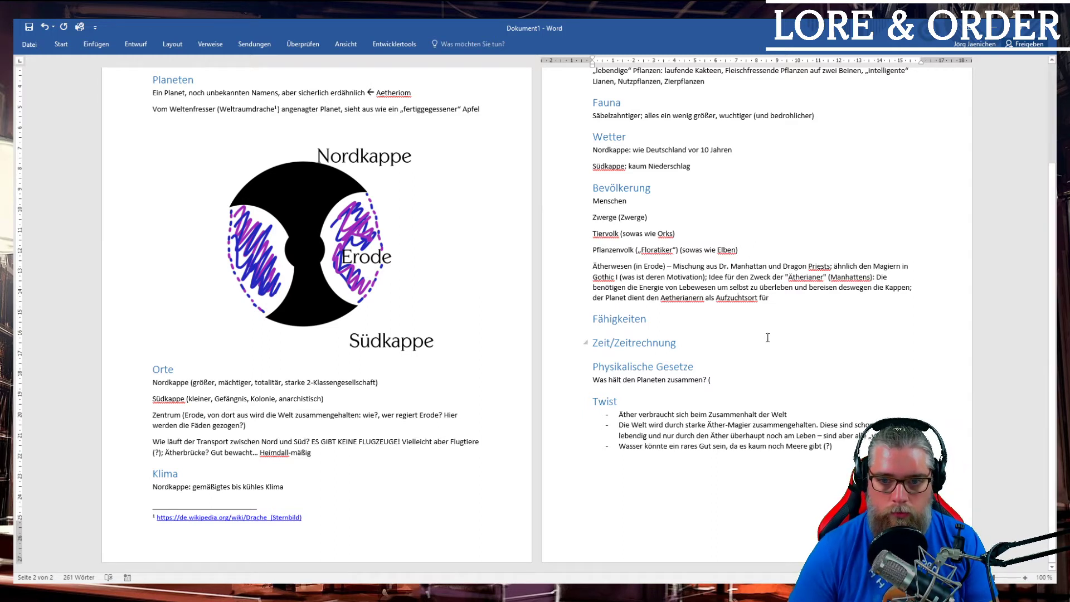
# - Finish the clause about the Aufzuchtsort with the words 'ihren Energiehunger'
pyautogui.click(742, 297)
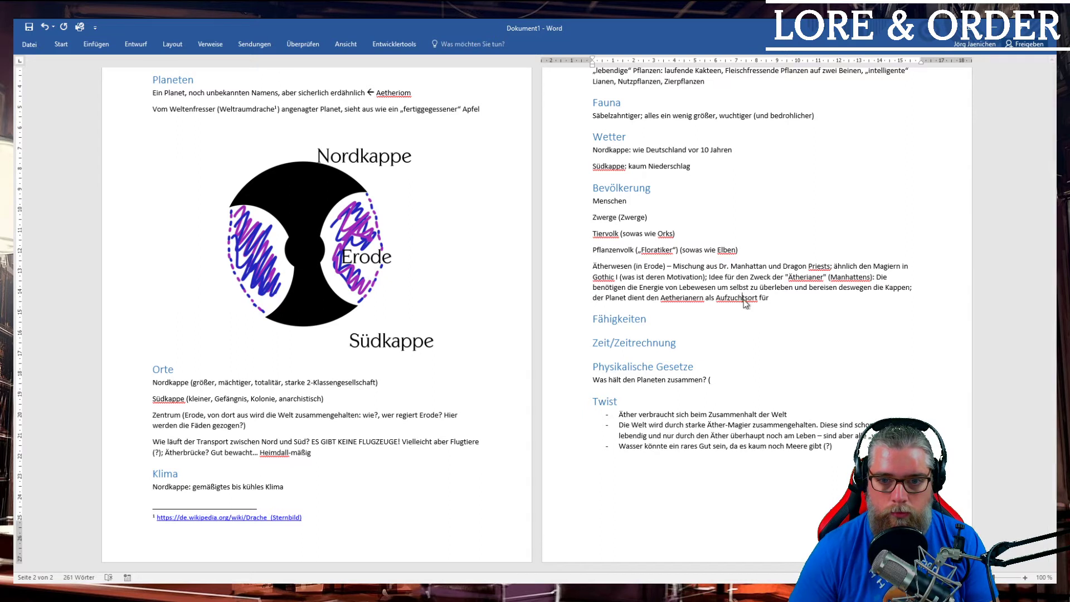
pyautogui.click(776, 298)
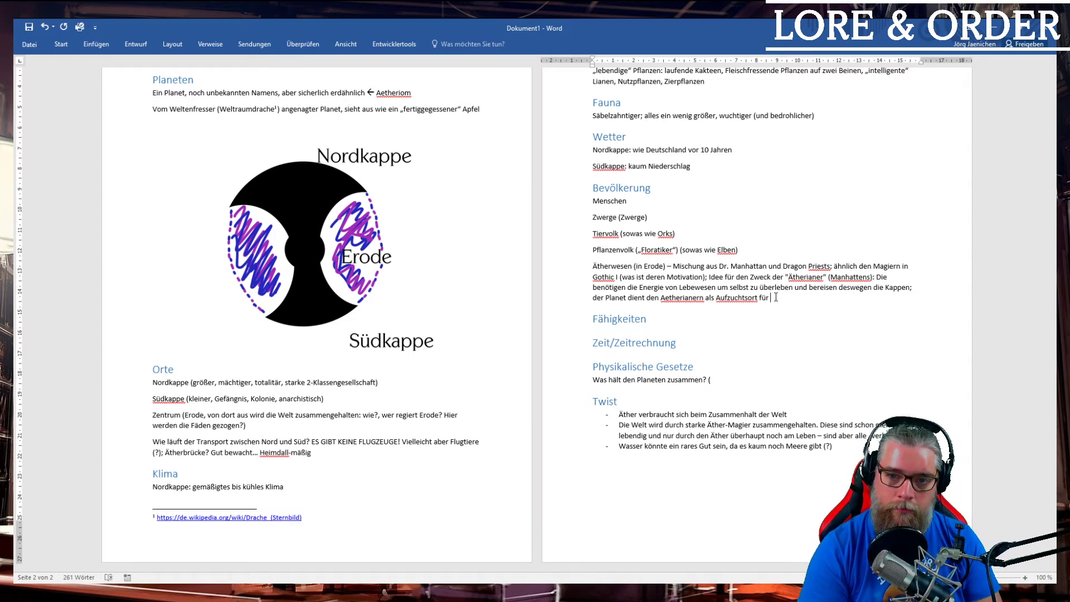
pyautogui.write('ihren')
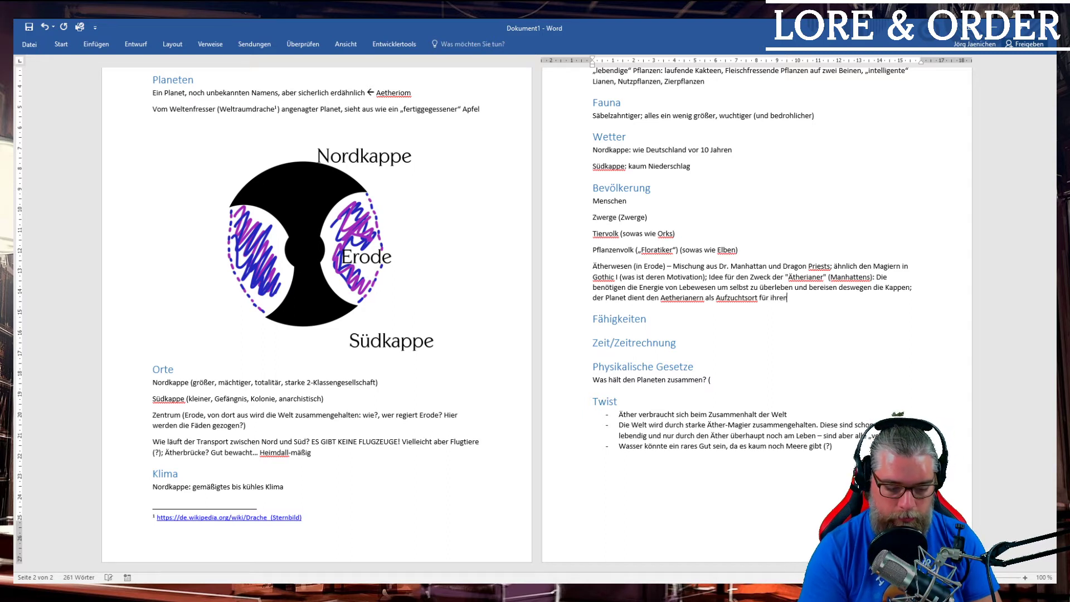
pyautogui.write(' Energiehunger')
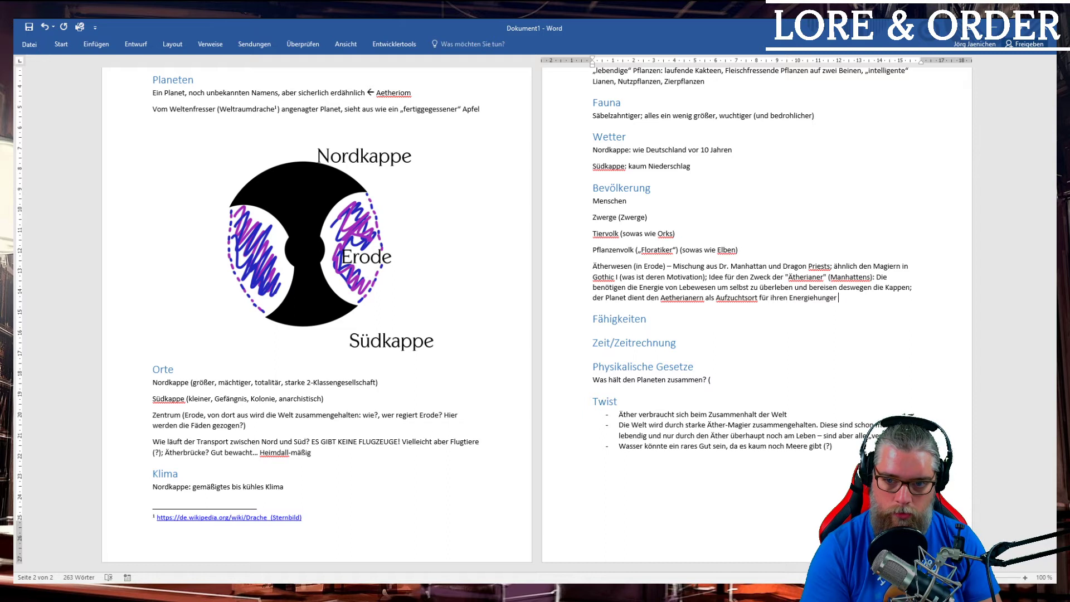
# - Paste the copied Ätherwurm legend, from 'Sie glauben an die Legende' to 'gibt es die Ätherianer.', as unformatted text in a new paragraph below
pyautogui.press('Return')
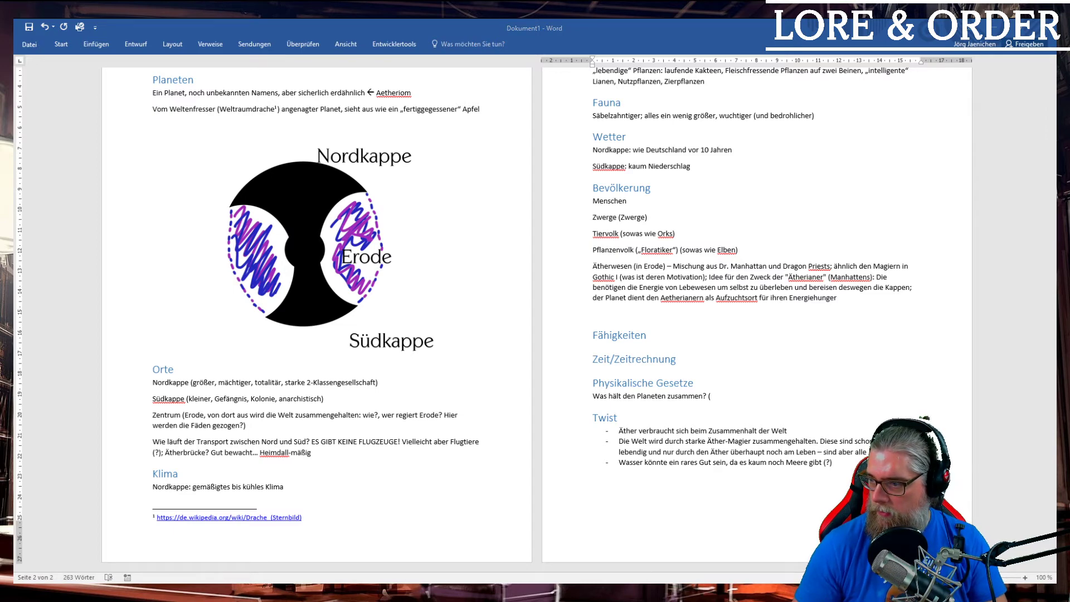
pyautogui.hotkey('alt', 'Tab')
pyautogui.write('Sie glauben an die Legende des Ätherwurms, der den Planeten zu dem gemacht hat, der er ist. Und seit der Wurm dort durchgeböllert ist, gibt es die Ätherianer.')
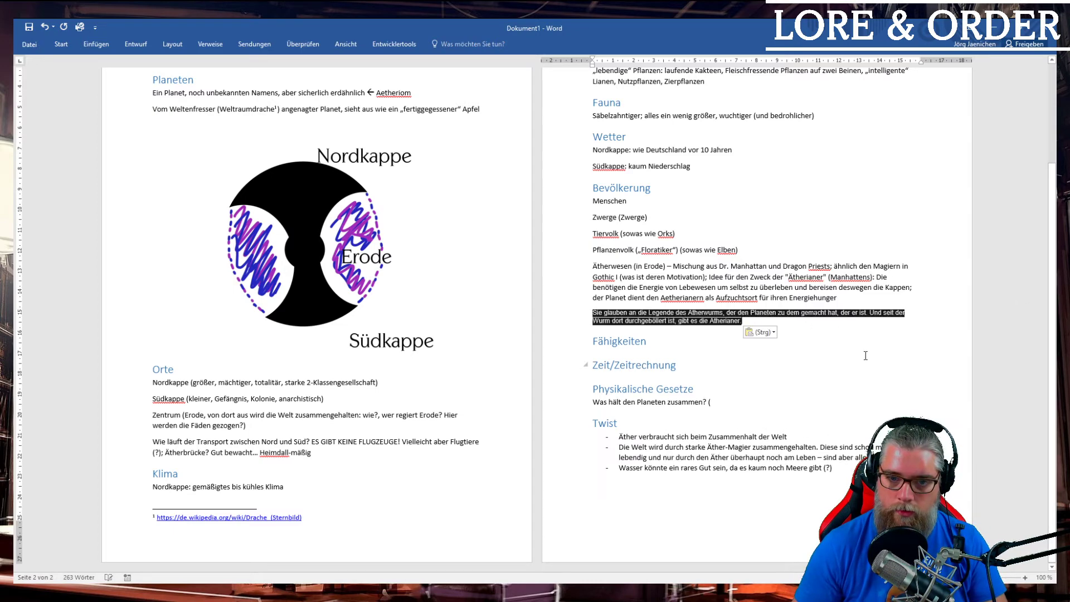
pyautogui.hotkey('ctrl', 't')
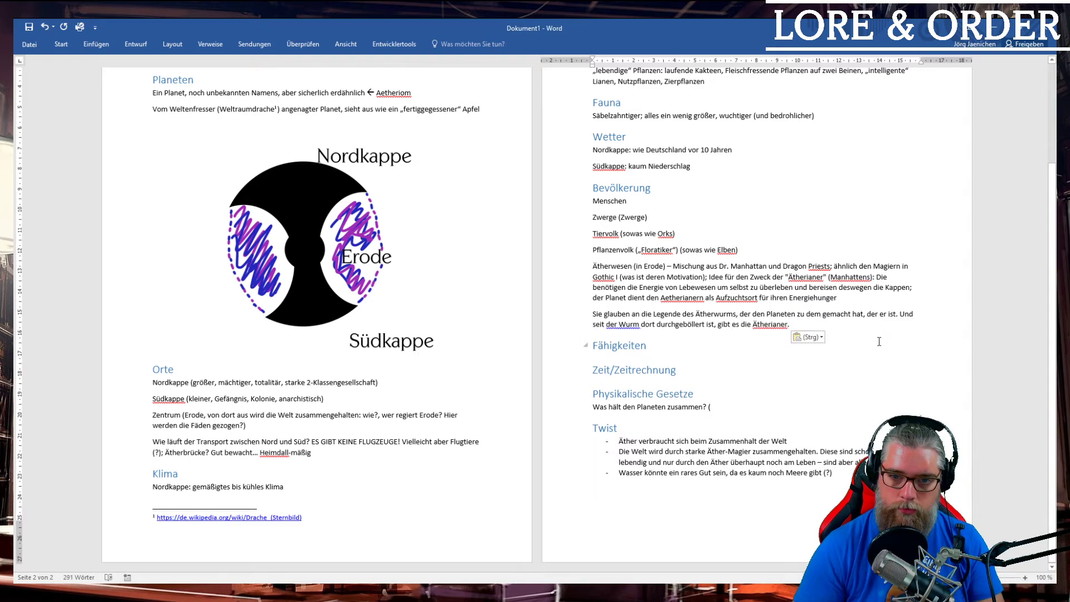
pyautogui.hotkey('ctrl', 'Left')
pyautogui.hotkey('ctrl', 'Left')
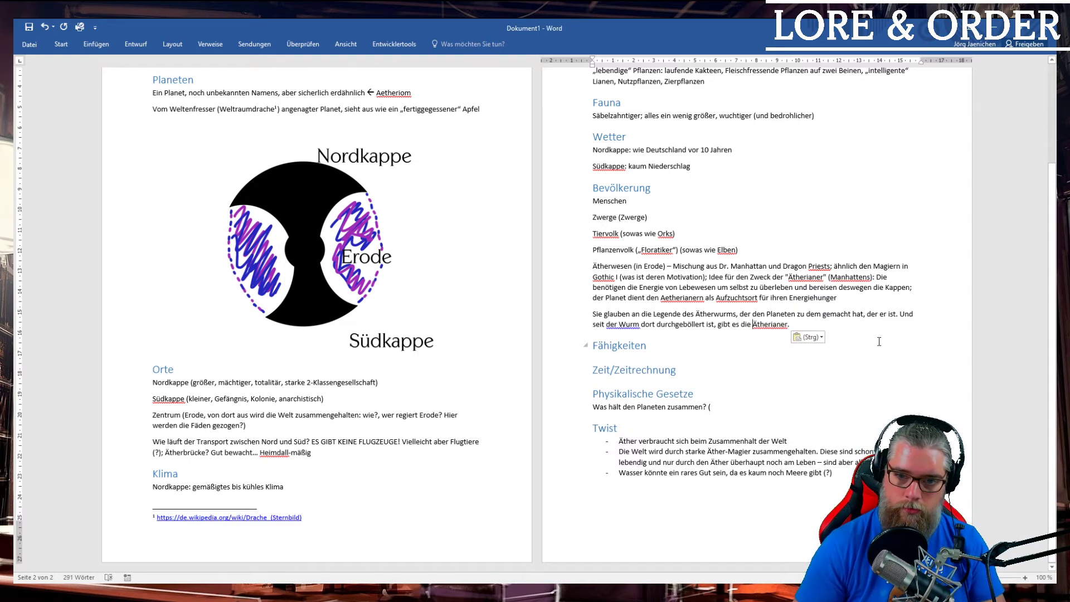
pyautogui.hotkey('ctrl', 'Right')
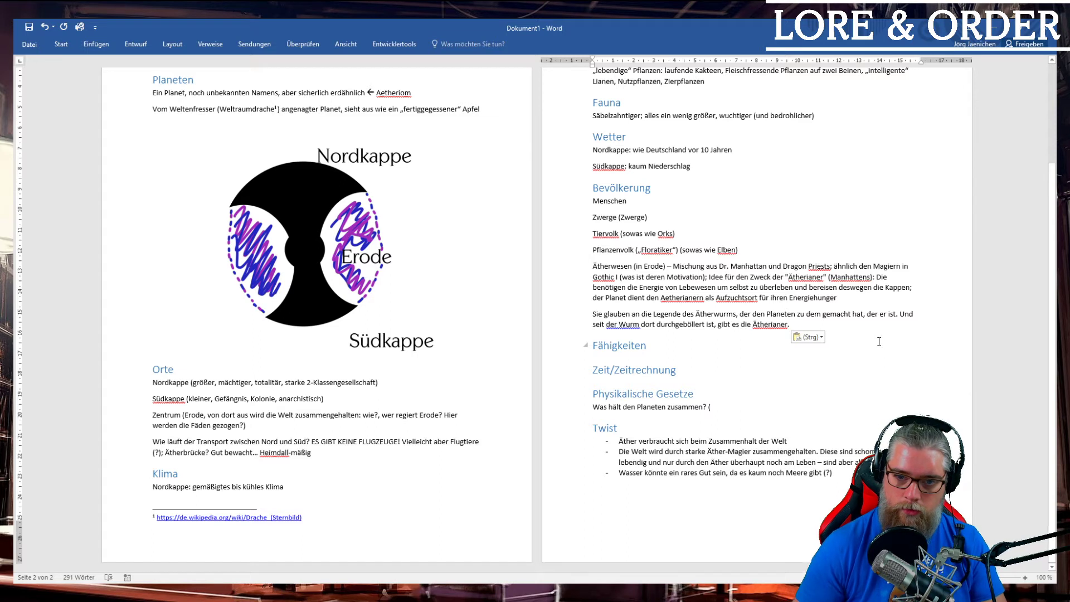
# - Prefix the Ätherwurm paragraph with the contributor's username in lowercase, followed by a colon
pyautogui.click(594, 316)
pyautogui.write('krepz')
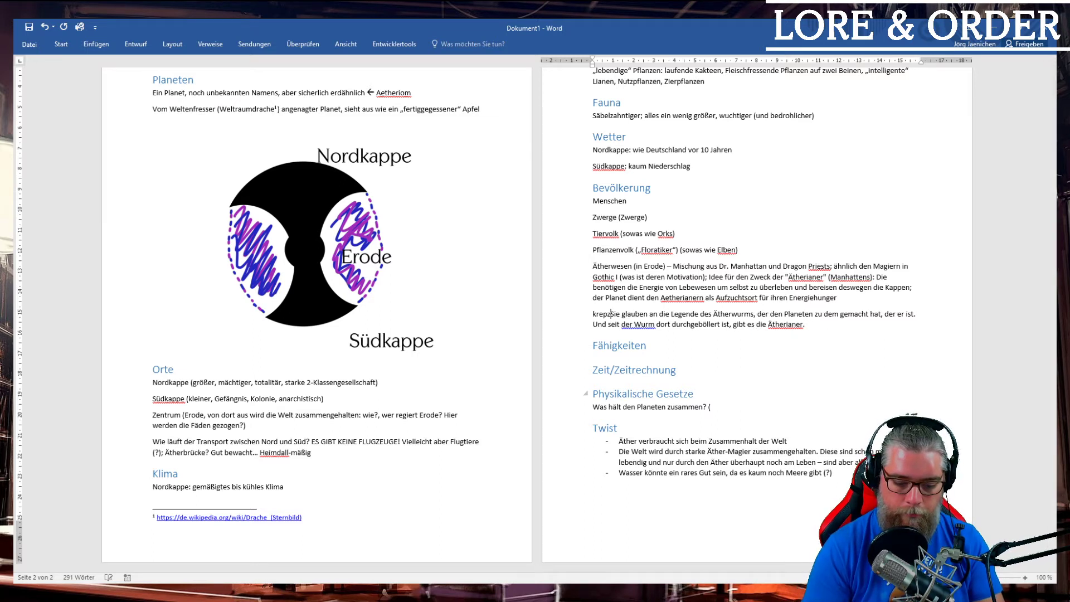
pyautogui.write(':')
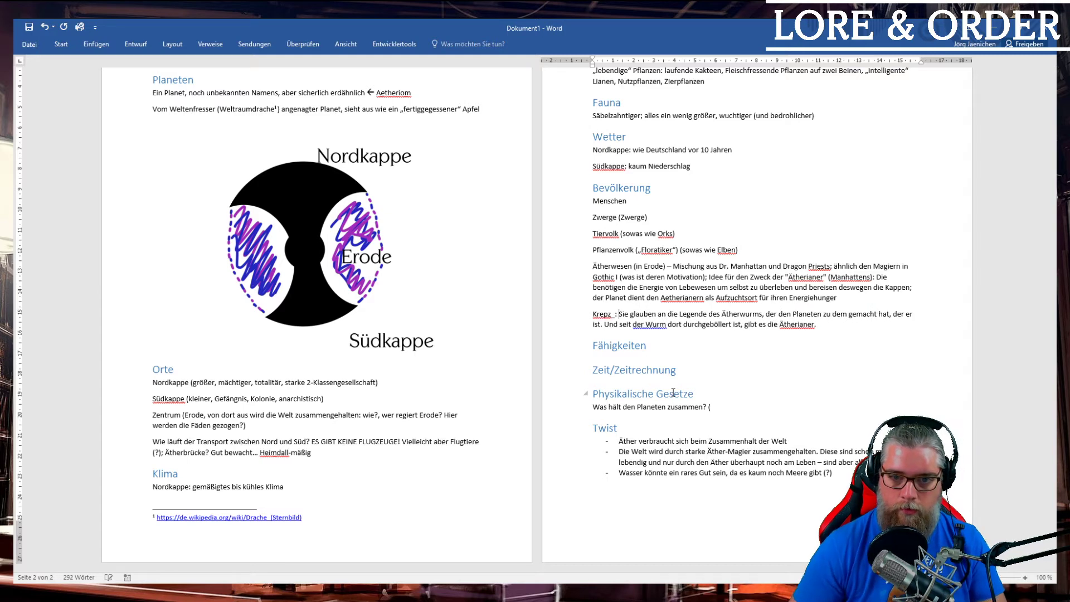
pyautogui.press('Home')
pyautogui.press('Delete')
pyautogui.write('k')
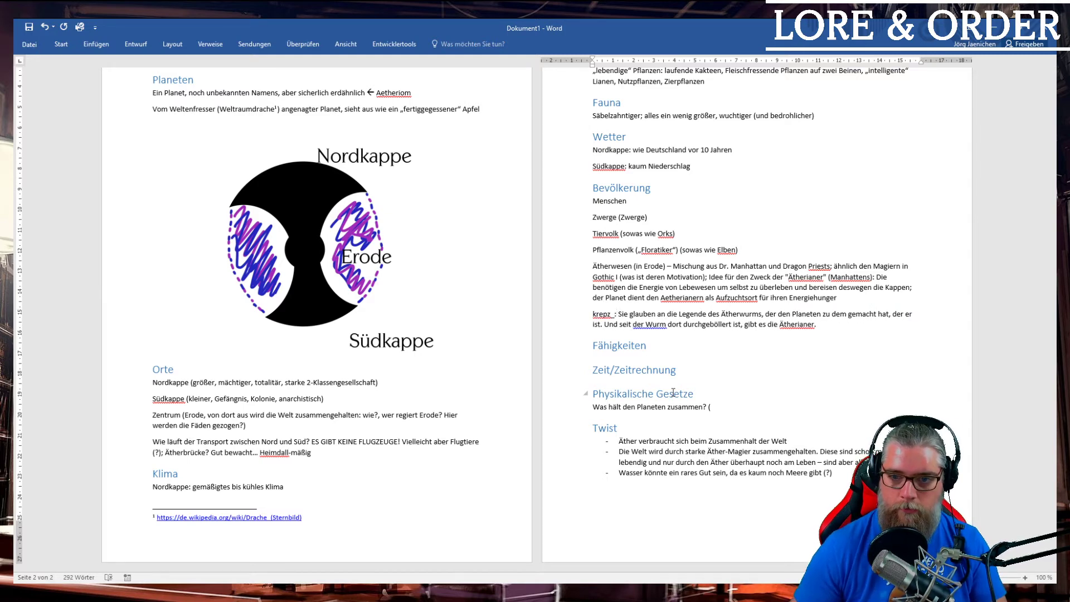
# - Append '(Entstanden als Abfallprodukt des Weltenfressers)' to the end of the Ätherwurm legend paragraph
pyautogui.click(824, 325)
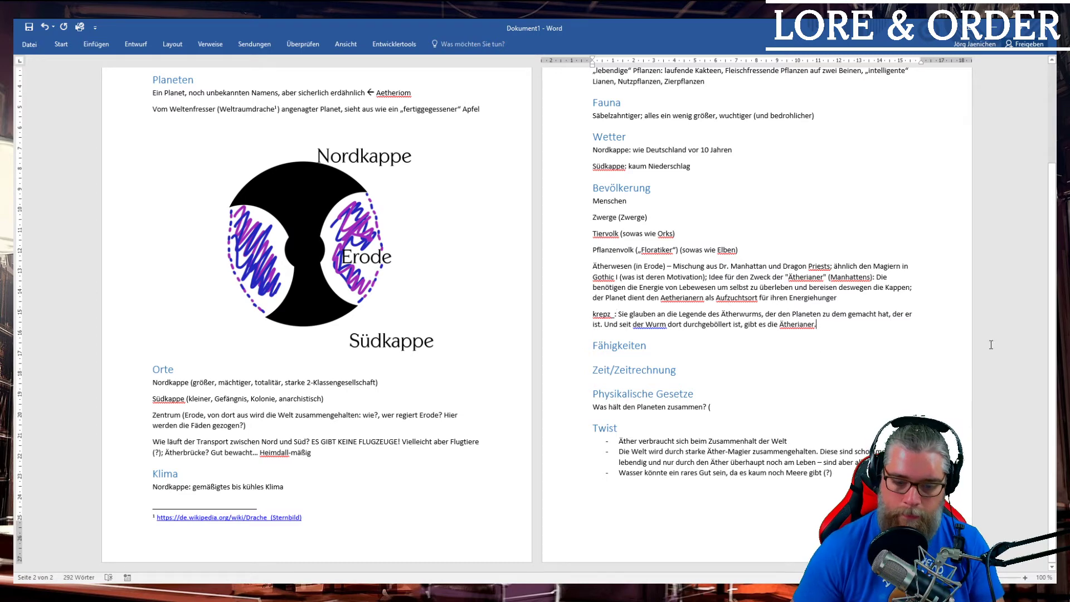
pyautogui.write('(')
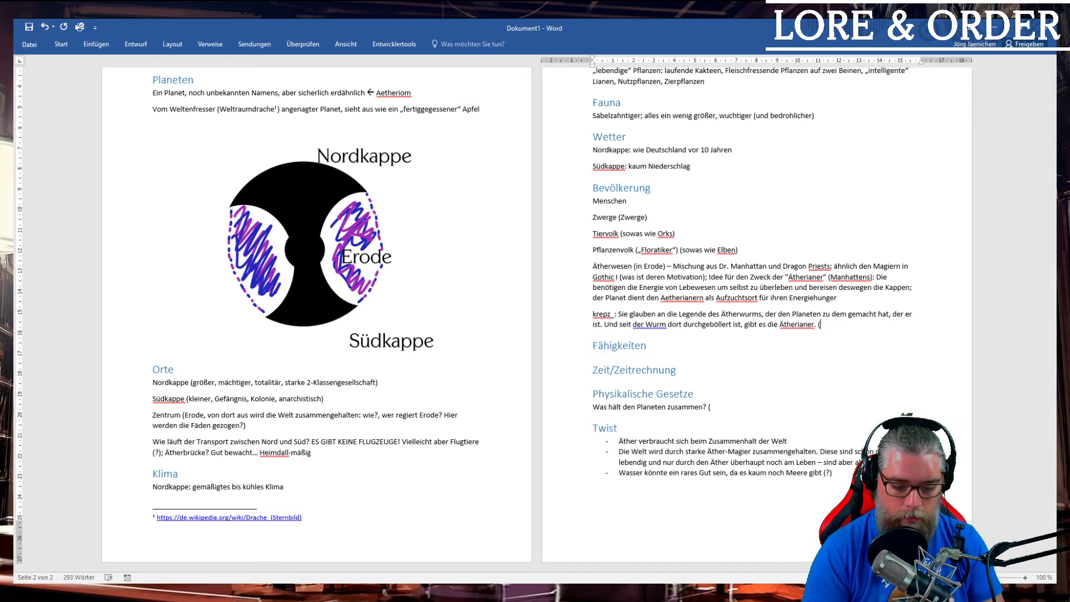
pyautogui.write('Entstanden als ')
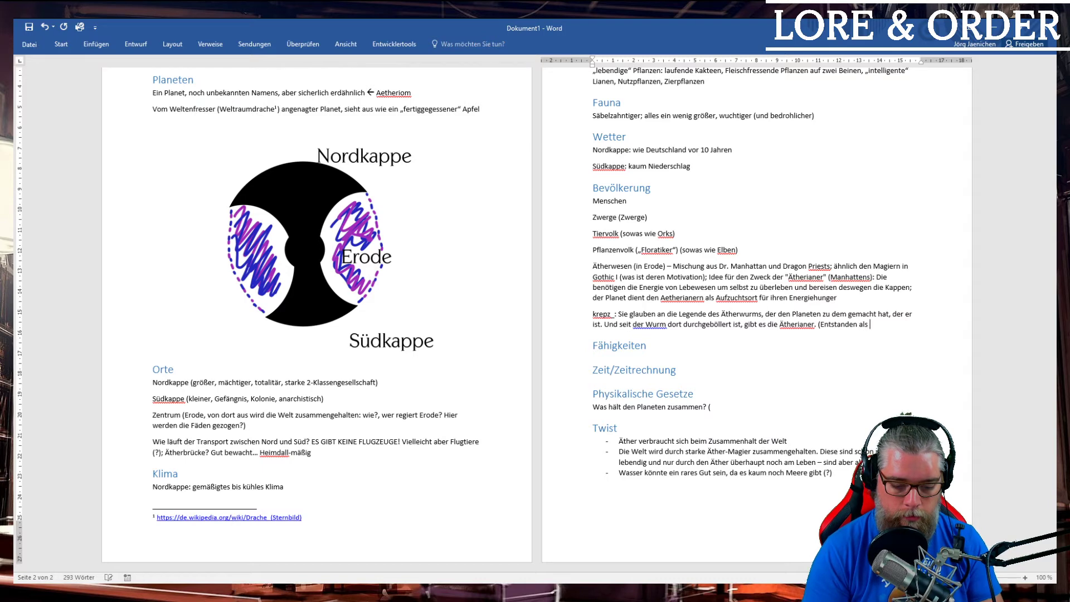
pyautogui.write('Abfallprod')
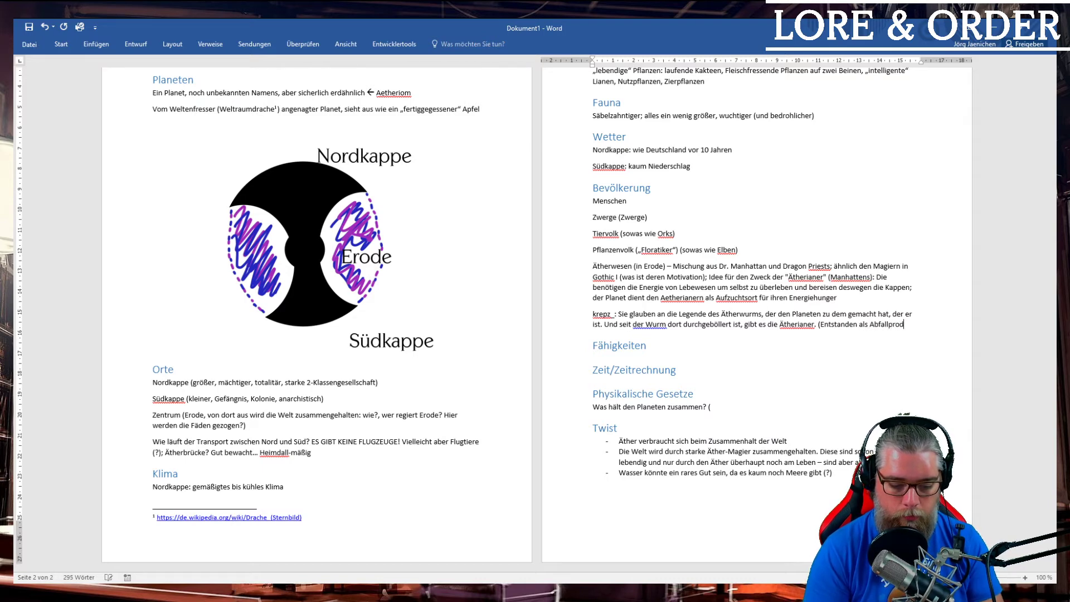
pyautogui.write('ukt ')
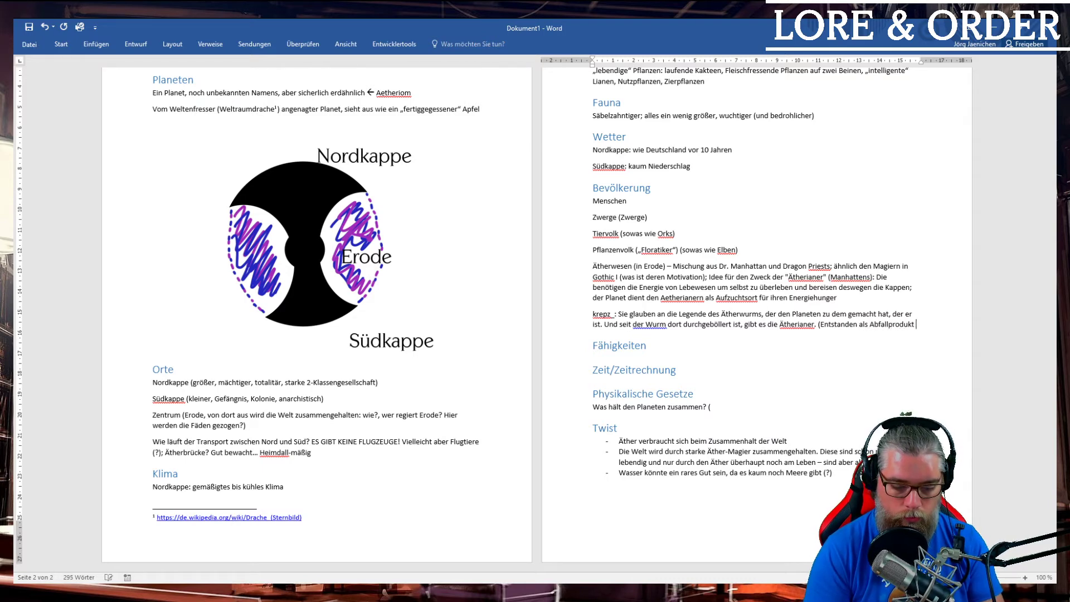
pyautogui.write('des Welten')
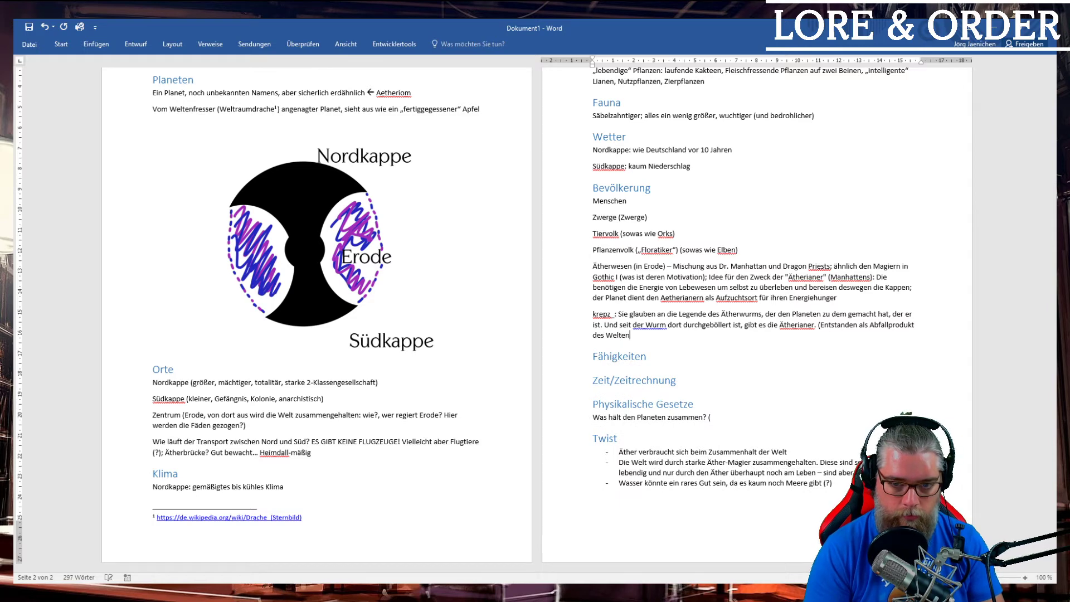
pyautogui.write('fres')
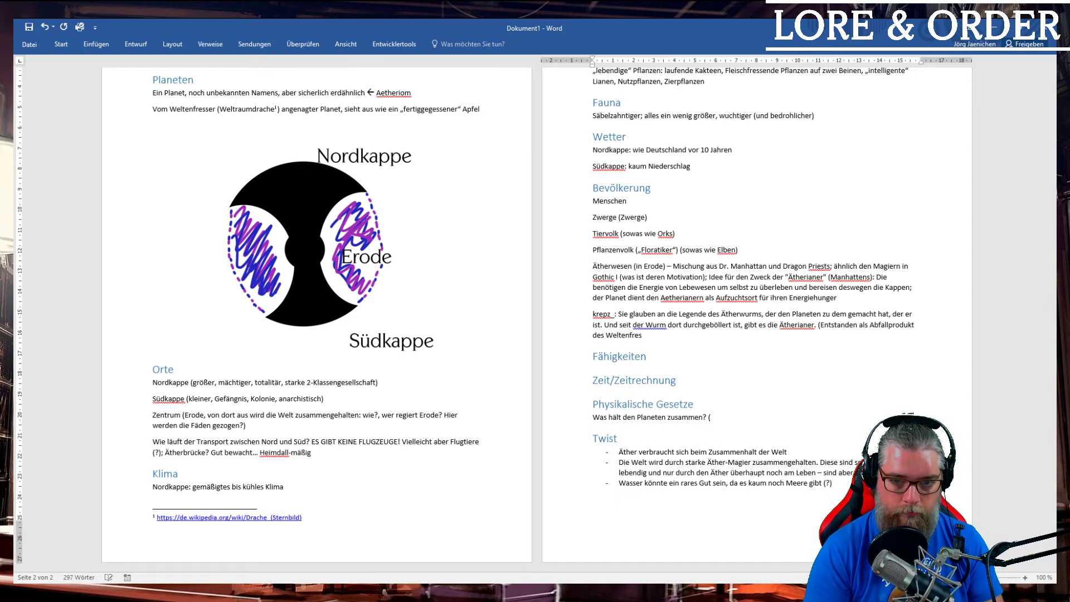
pyautogui.write('sers)')
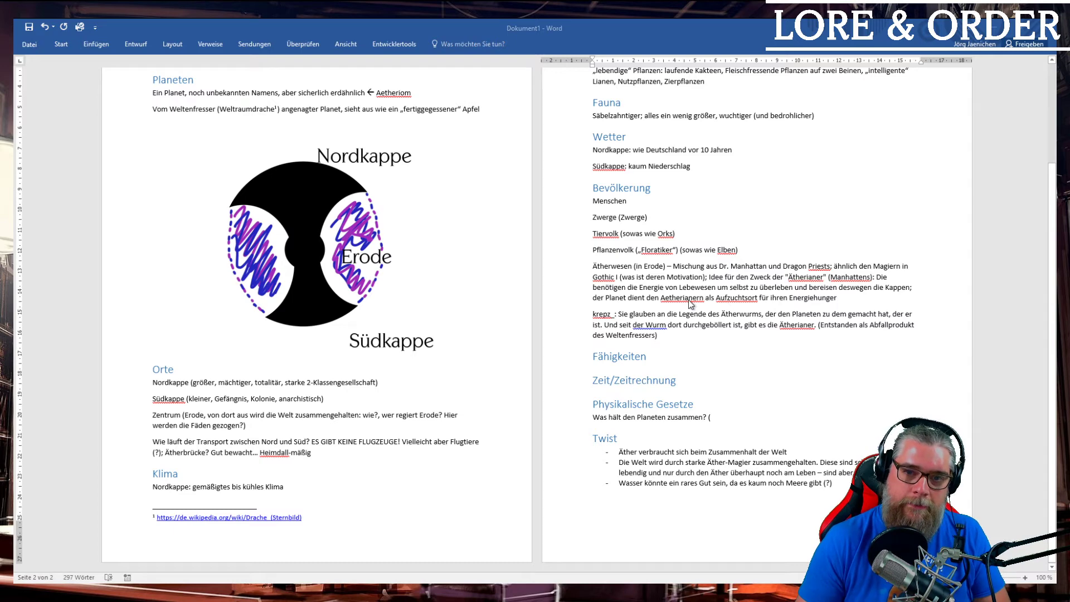
# - Start a body paragraph beneath the Fähigkeiten heading with 'Ätherkontrolle, schwer erlernbar'
pyautogui.click(651, 360)
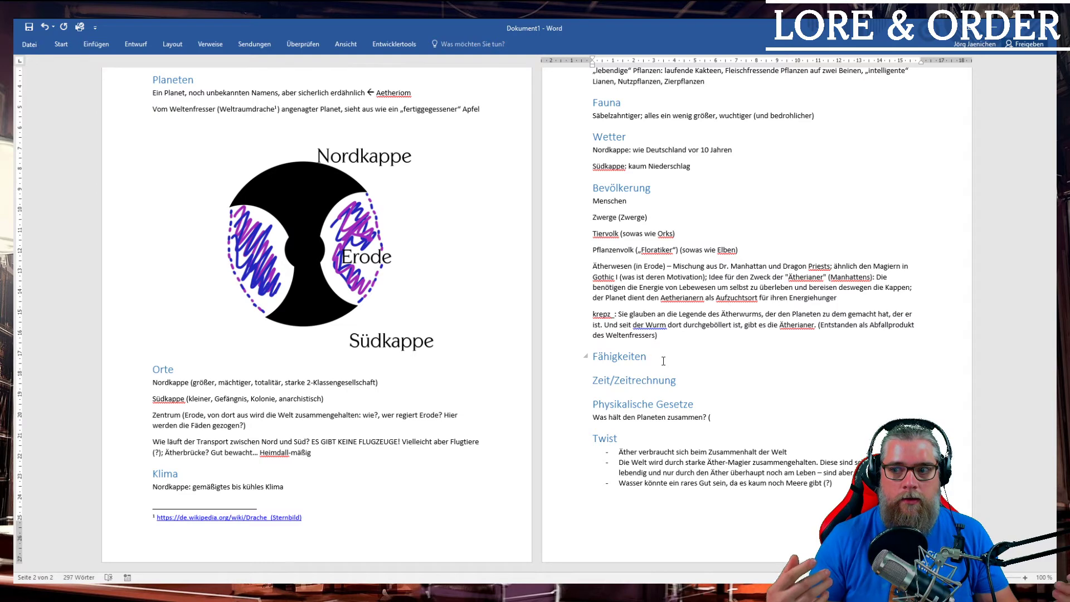
pyautogui.click(663, 361)
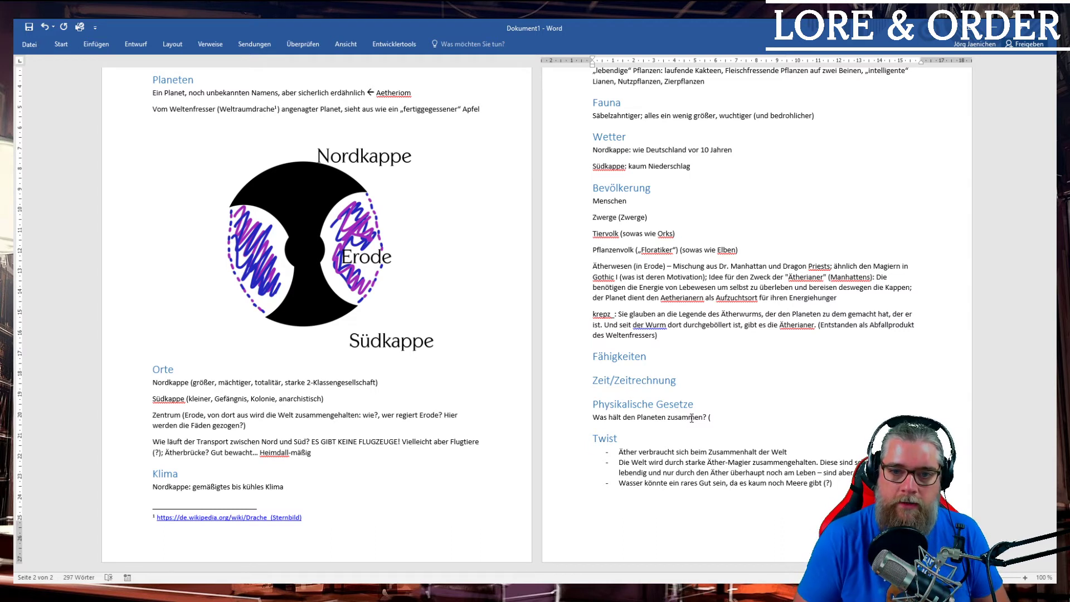
pyautogui.click(699, 365)
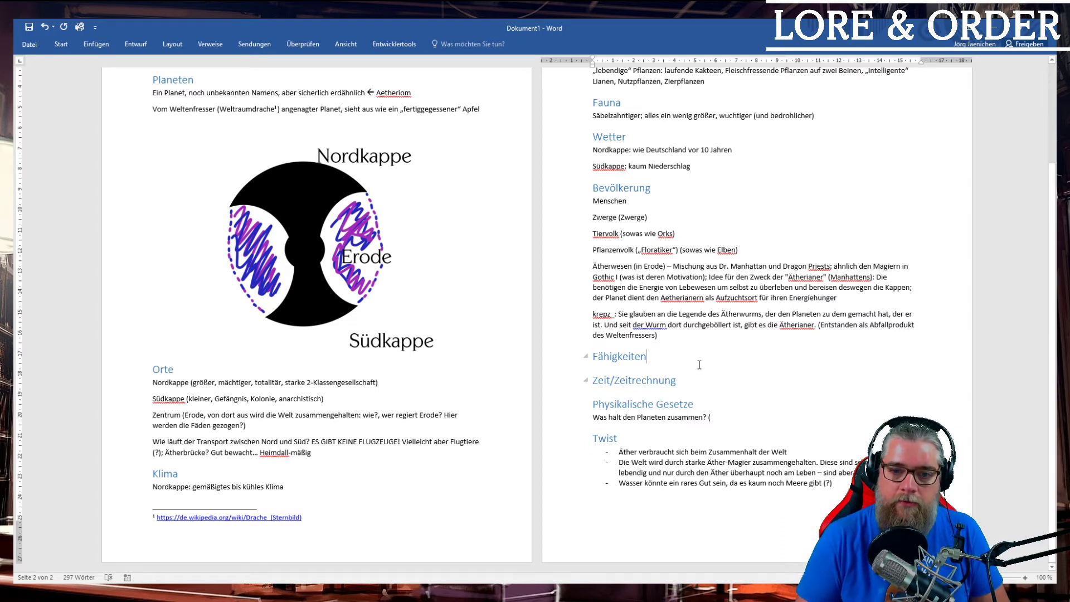
pyautogui.press('Return')
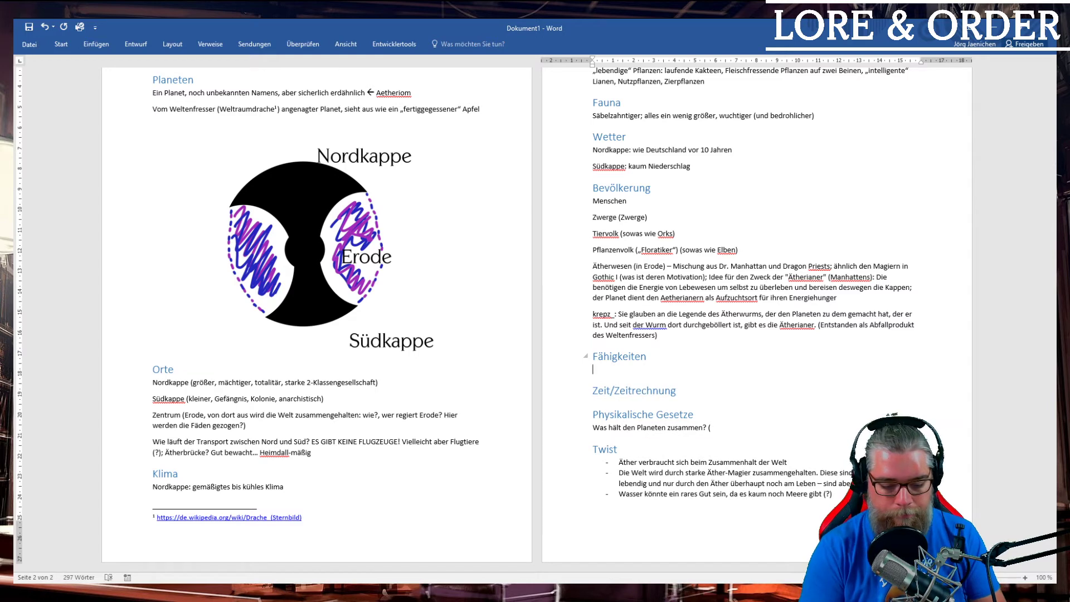
pyautogui.write('Ätherkon')
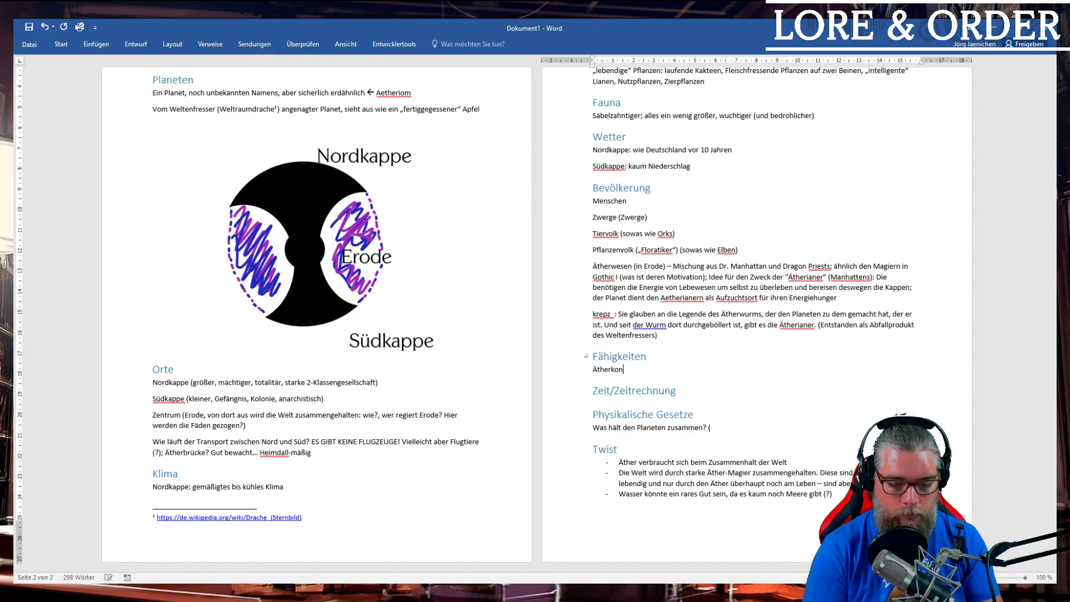
pyautogui.write('trolle,')
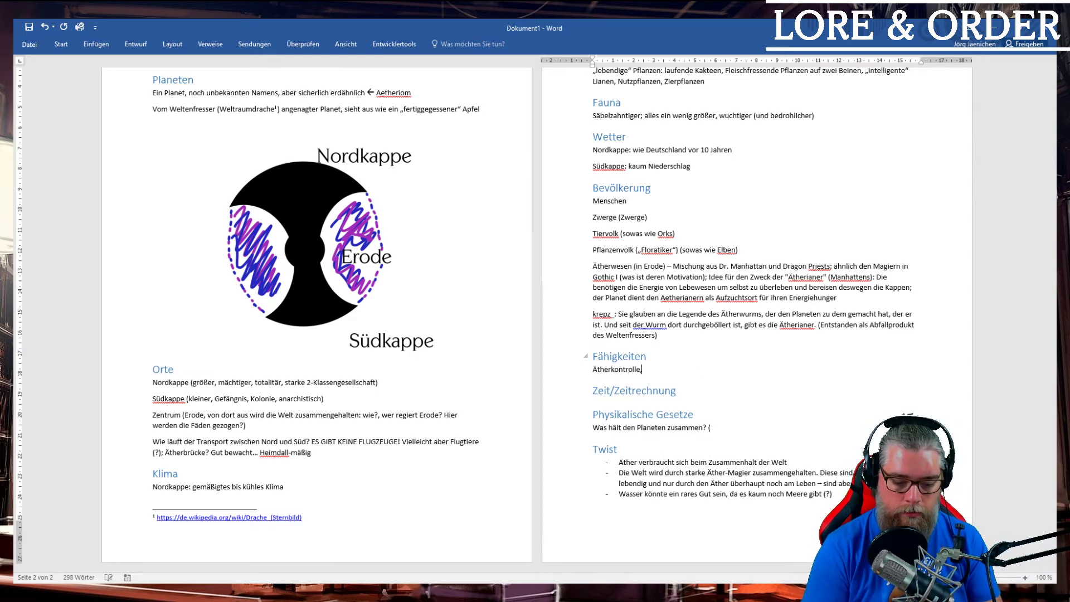
pyautogui.write(' sc')
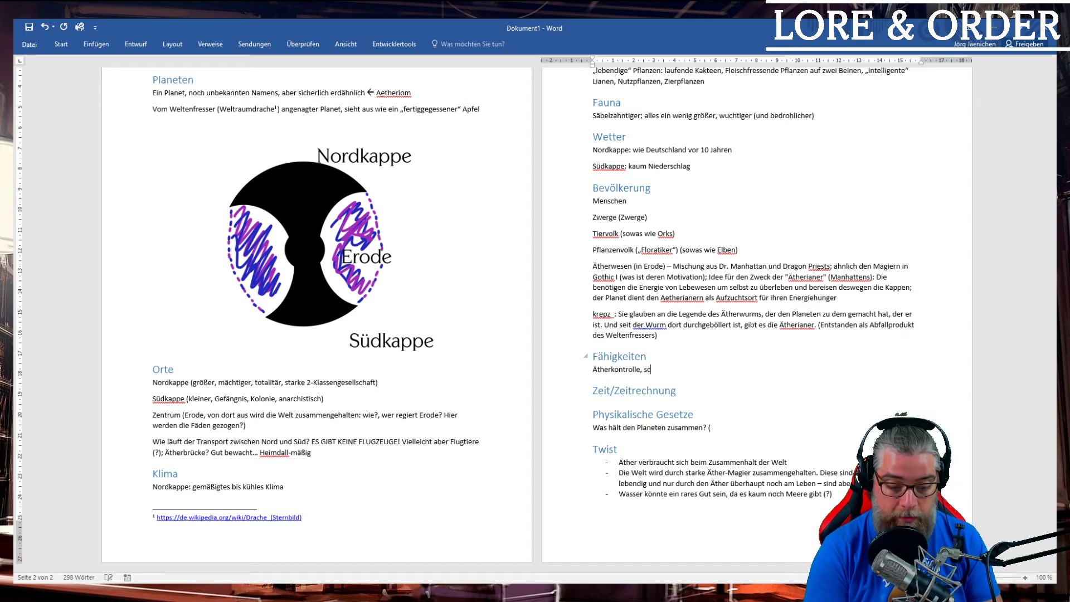
pyautogui.write('hwer erler')
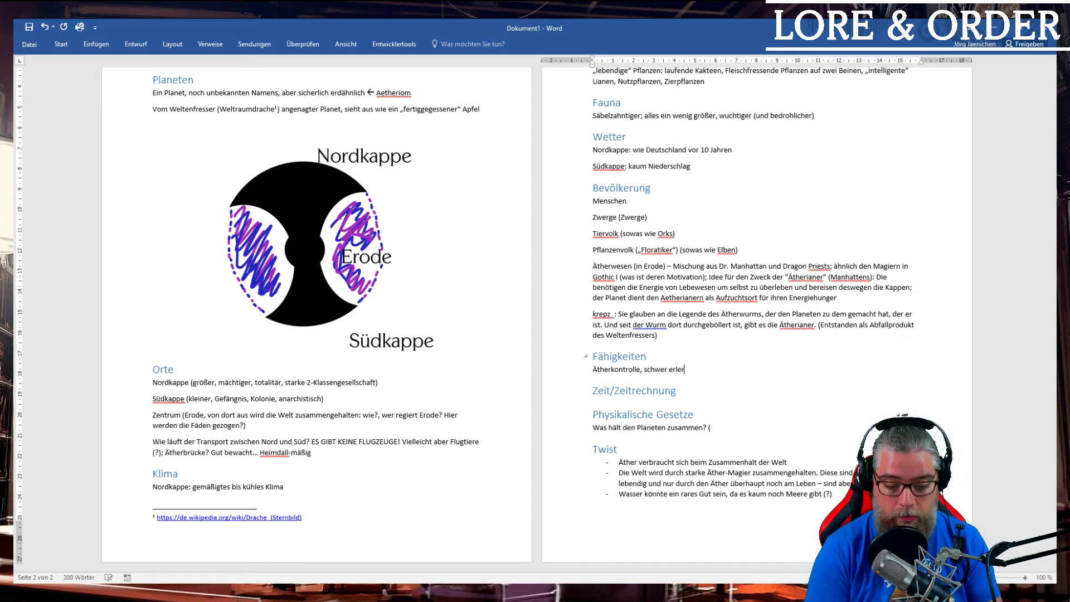
pyautogui.write('nbar')
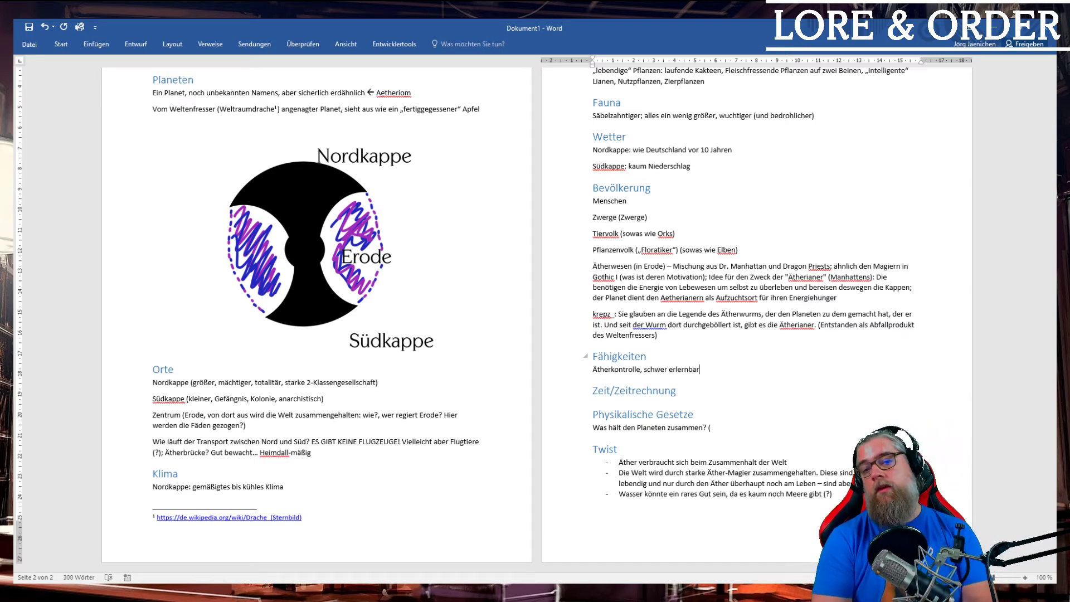
# - Explain the Ätherkontrolle entry by adding a colon and 'Möglichkeit, in den Äther zu wechseln'
pyautogui.write(': ')
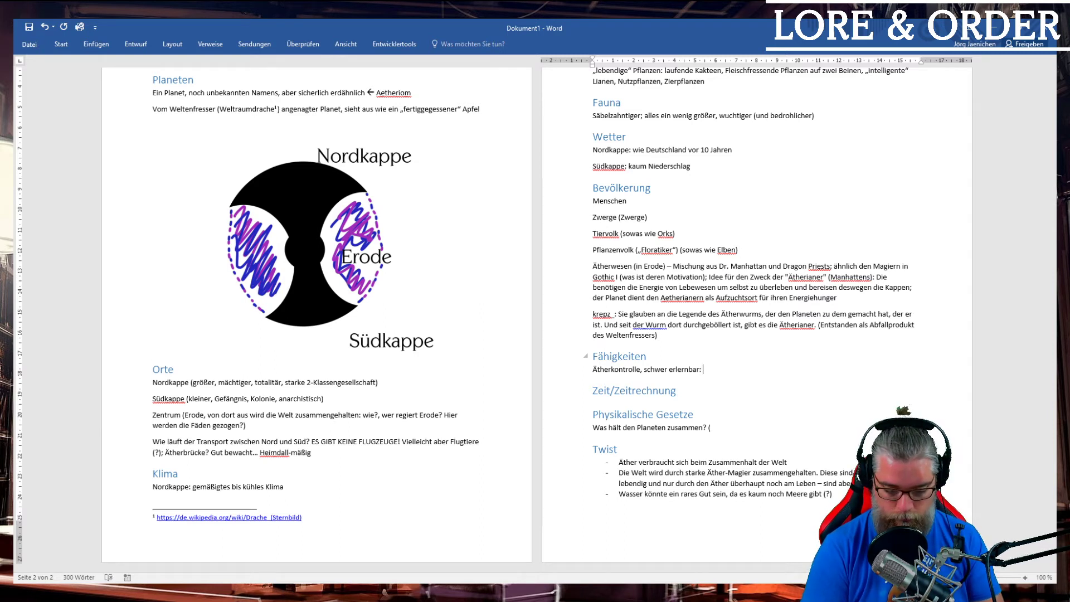
pyautogui.write('Möglichkeit, ')
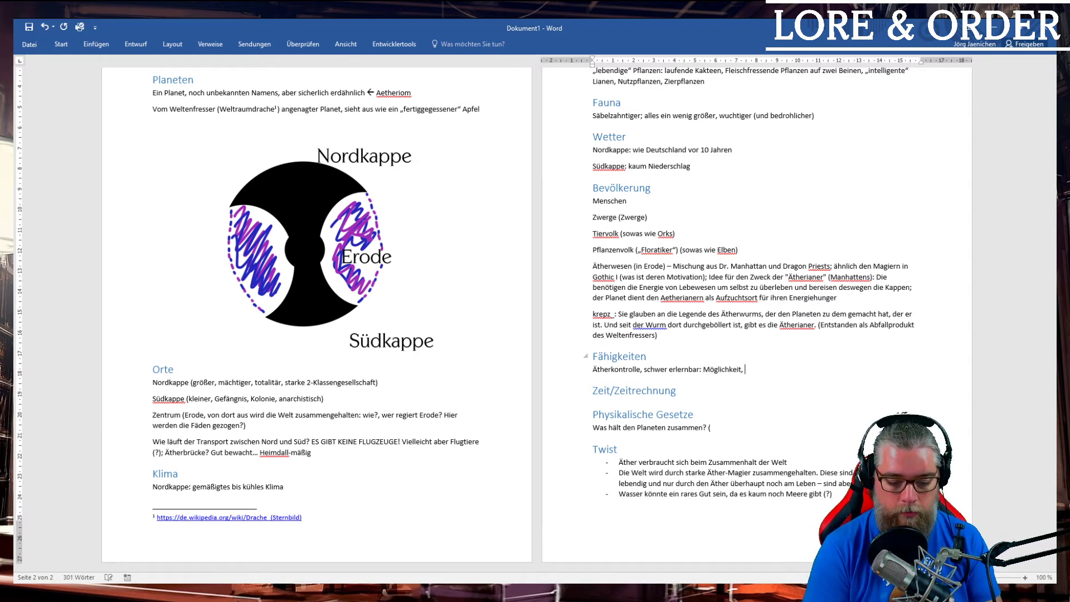
pyautogui.write('in ')
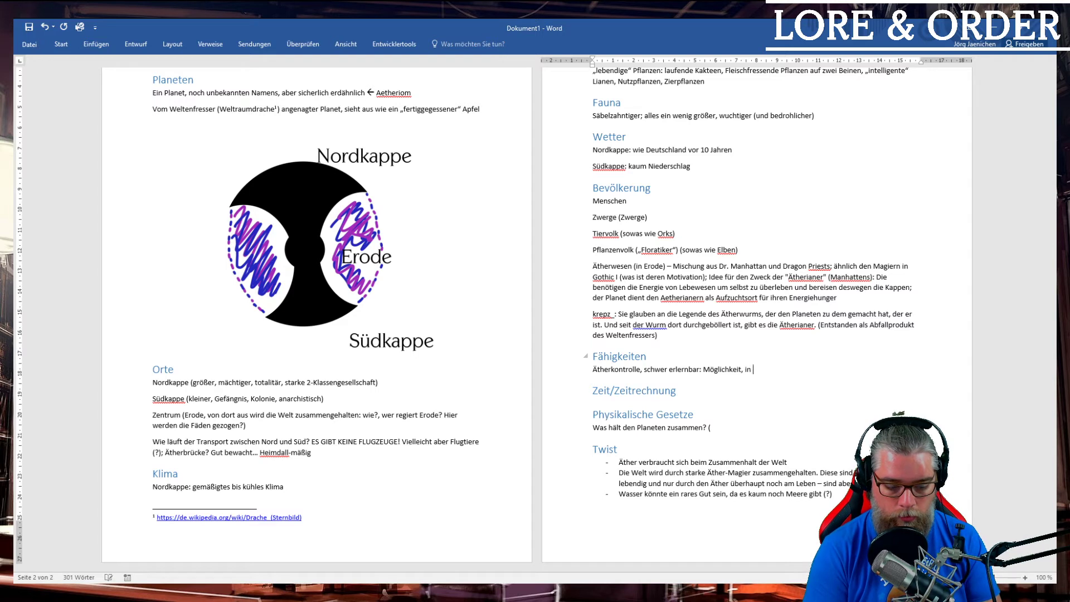
pyautogui.write('den Äther zu wechseln')
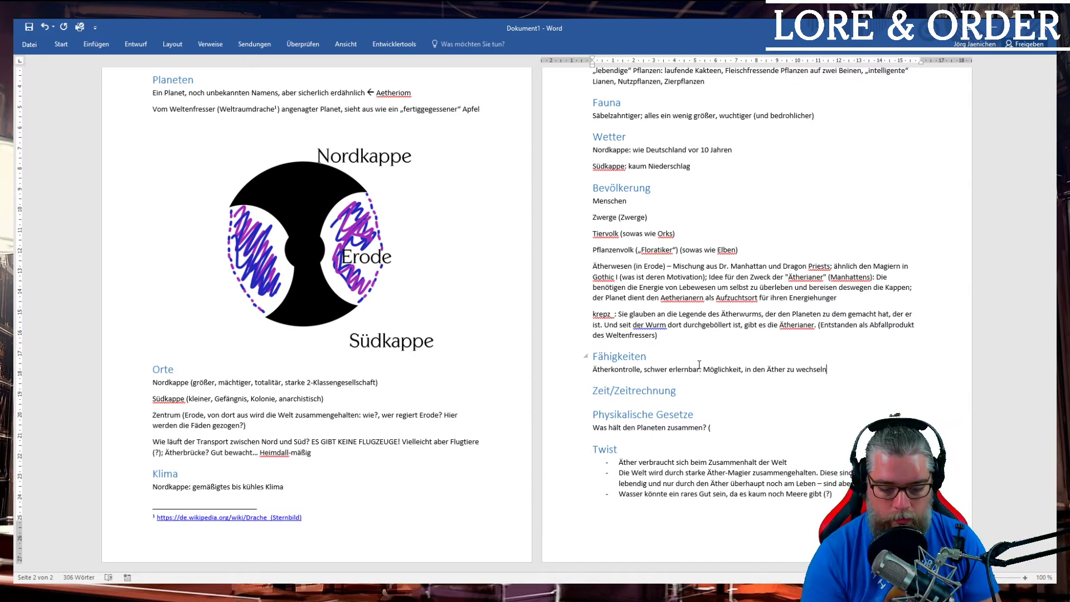
# - Extend the Ätherkontrolle entry with '; ähnelt mehr dem Hacken als dem reinen Einsatz psionischer Fähigkeiten'
pyautogui.write('; ähne')
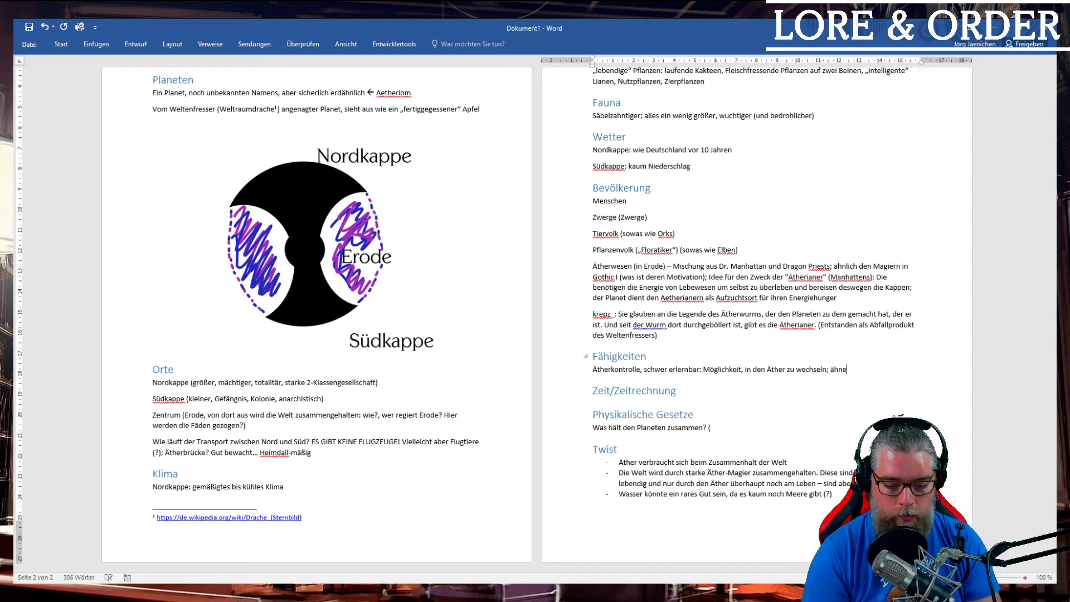
pyautogui.write('lt mehr df')
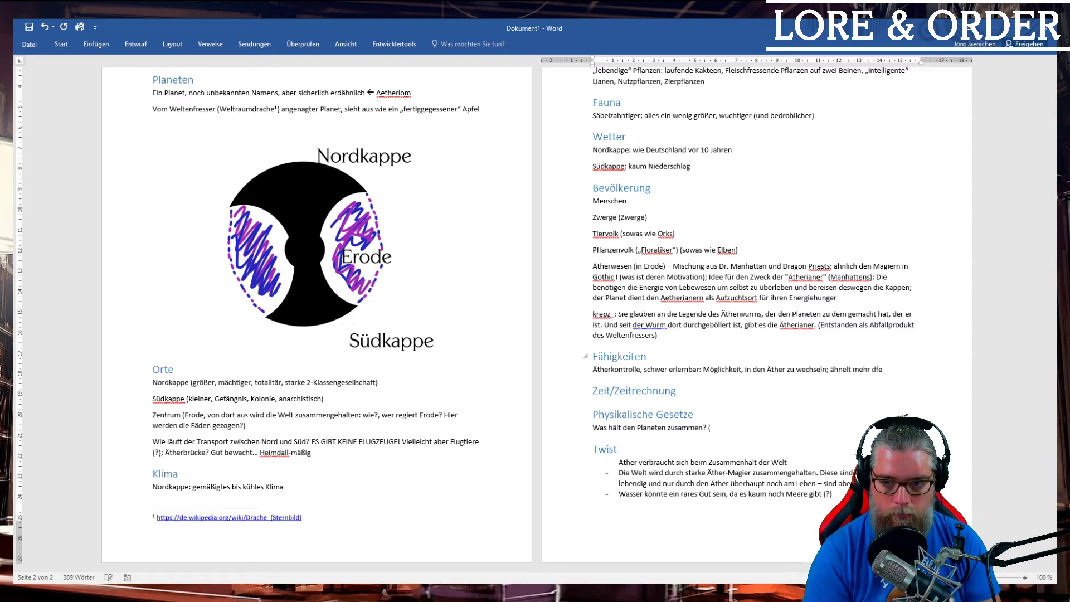
pyautogui.press('BackSpace')
pyautogui.write('em H')
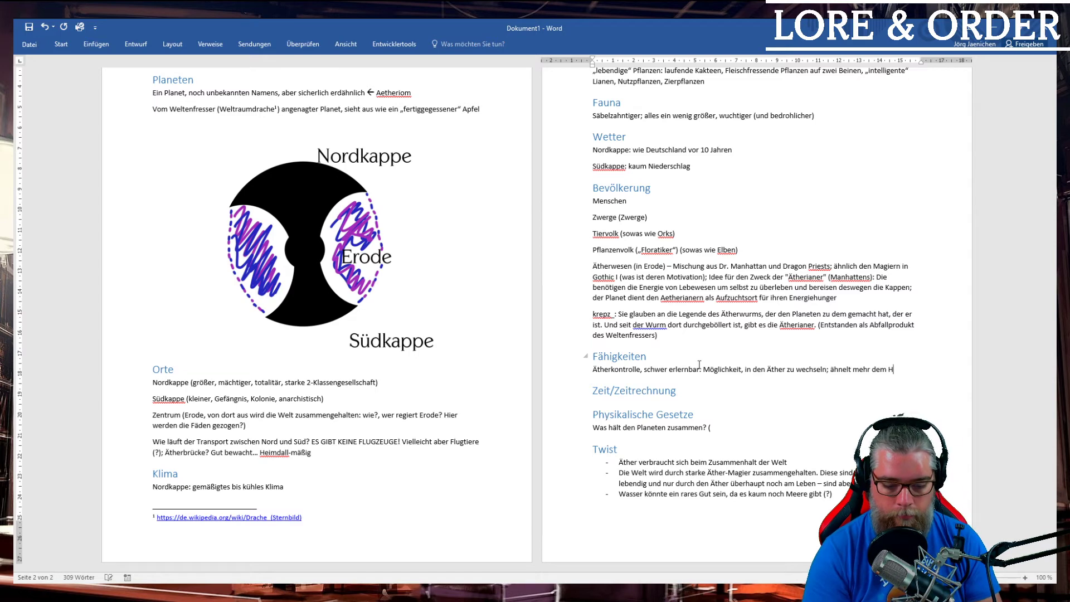
pyautogui.write('acken als ')
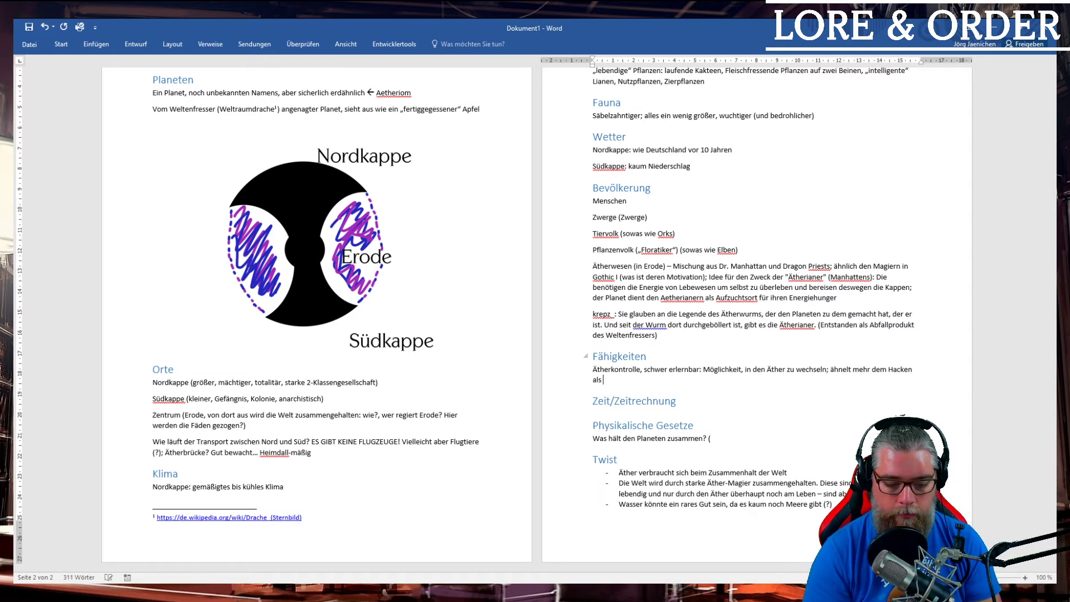
pyautogui.write('der')
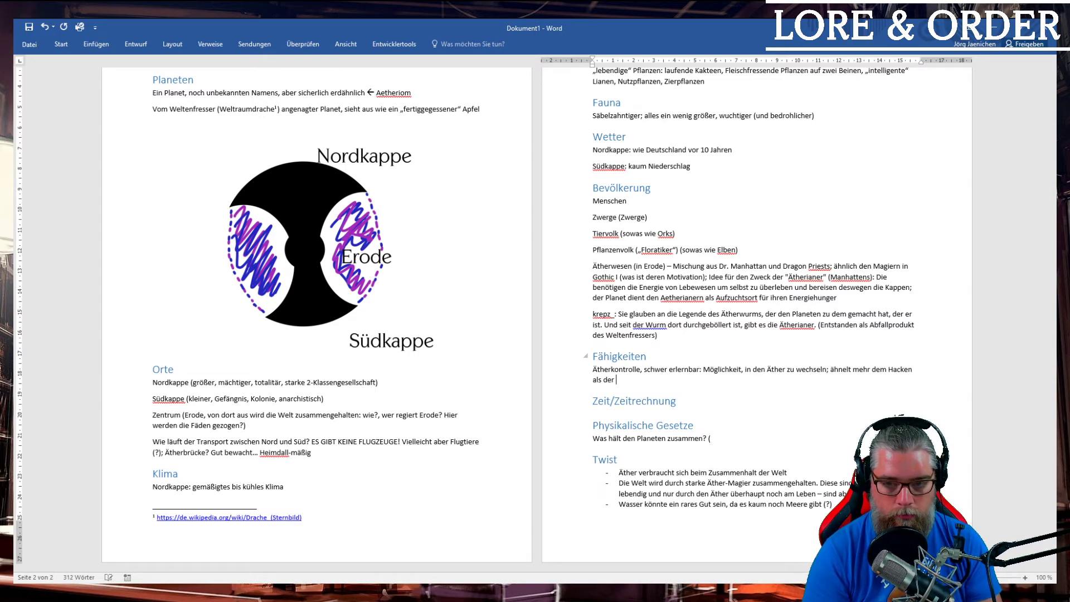
pyautogui.press('BackSpace')
pyautogui.press('BackSpace')
pyautogui.write('m reinen ')
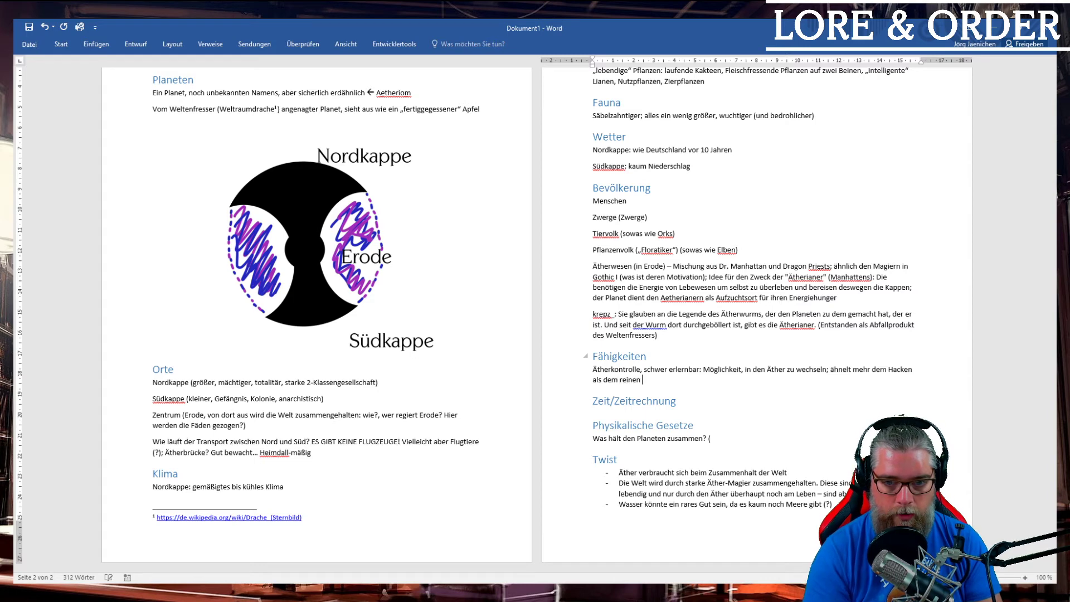
pyautogui.write('Einsatz p')
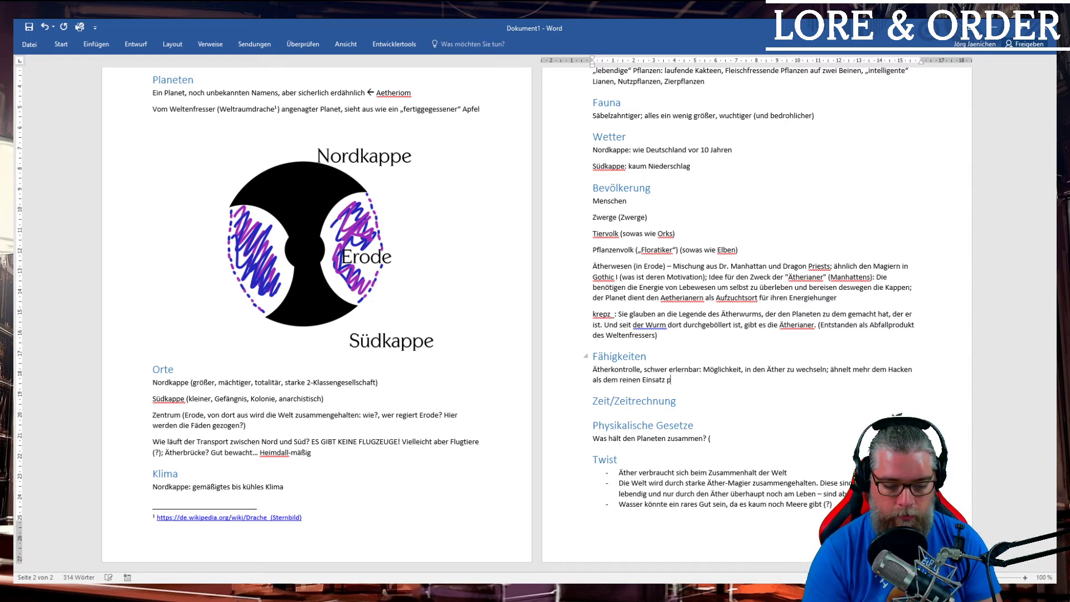
pyautogui.write('sicnischer ')
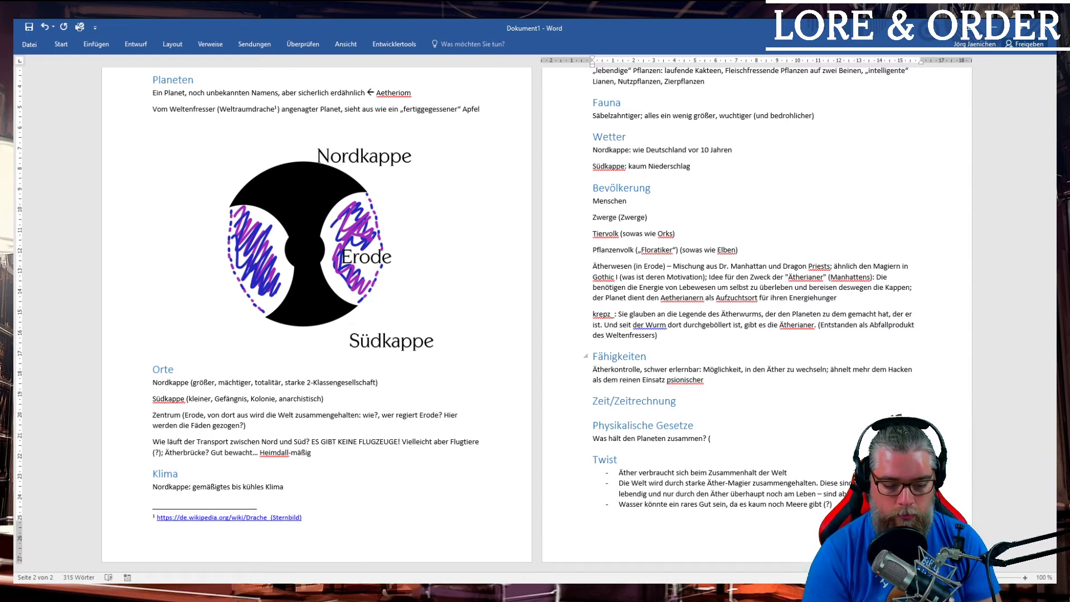
pyautogui.write('Fähigkeiten')
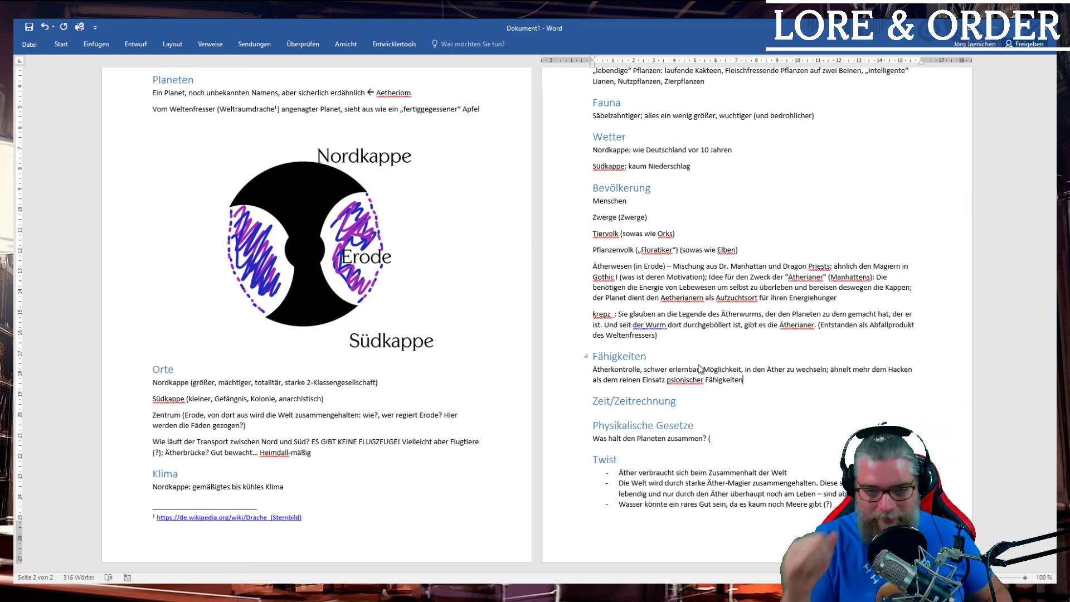
# - Add a new paragraph after the Ätherkontrolle entry under Fähigkeiten: 'Der Äther als übergeordneter Raum/Energiezustand'
pyautogui.click(748, 388)
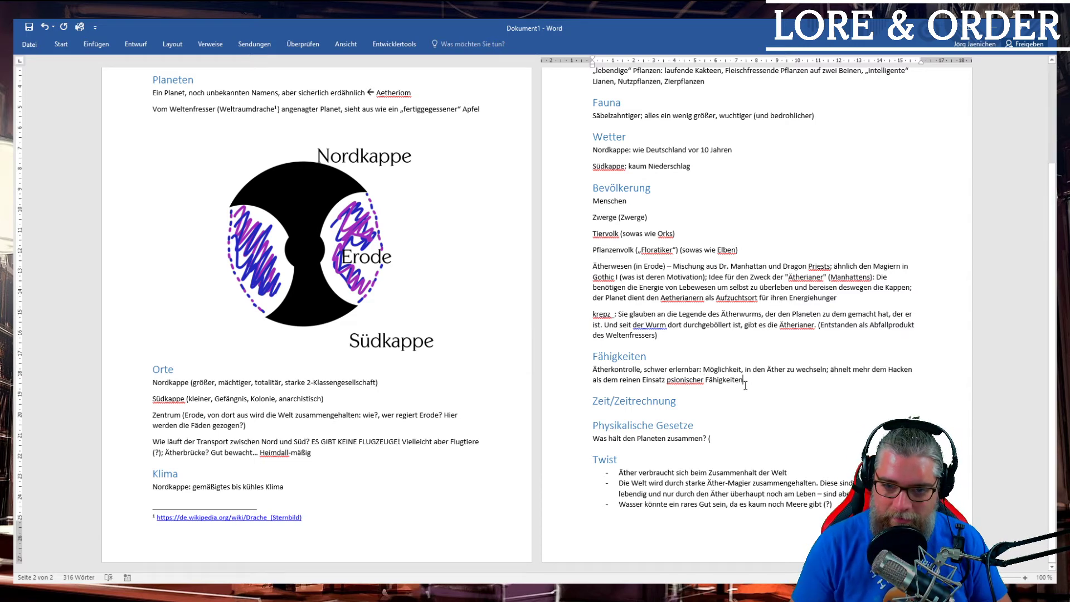
pyautogui.press('Return')
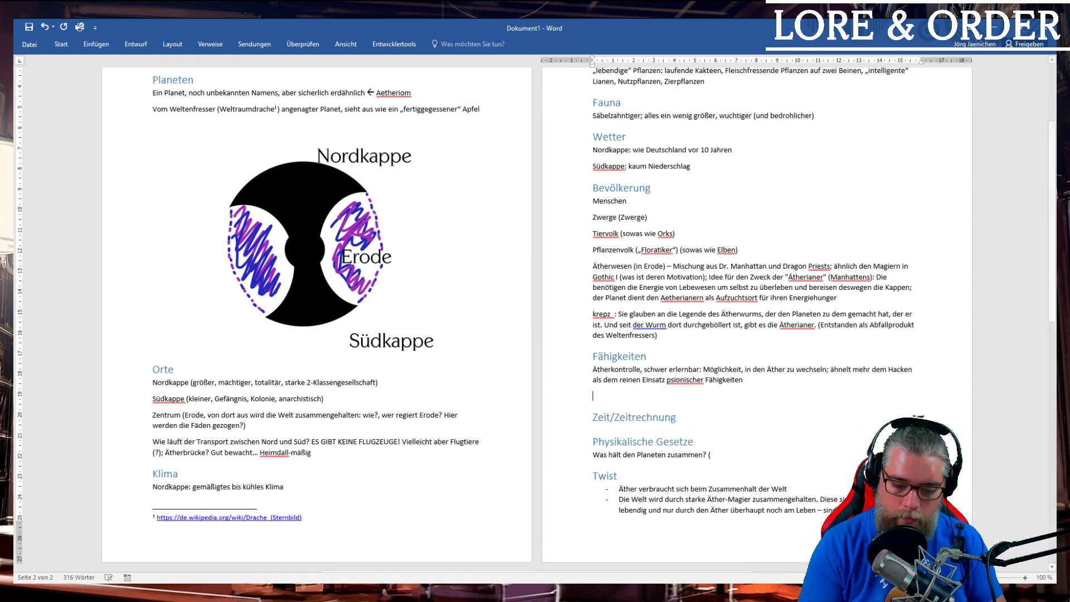
pyautogui.write('Der Äthe')
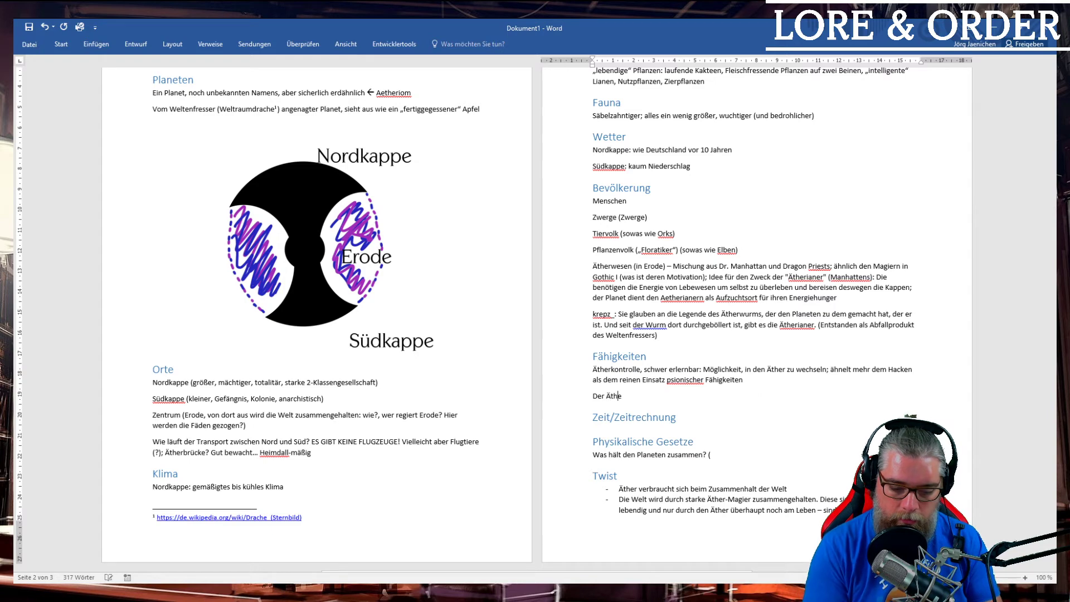
pyautogui.write('r als überge')
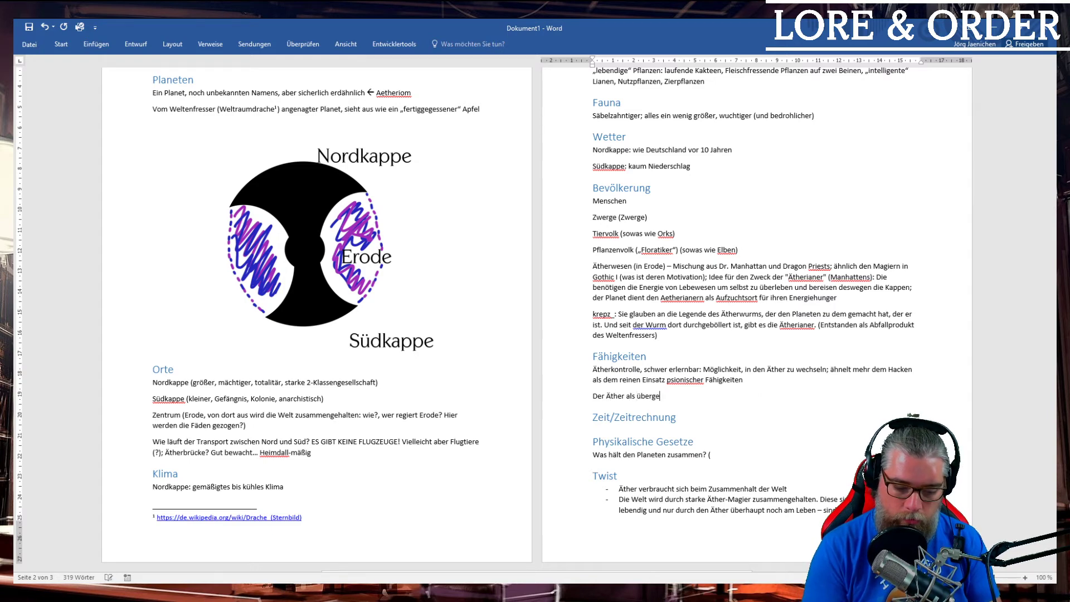
pyautogui.write('ordneter Rau')
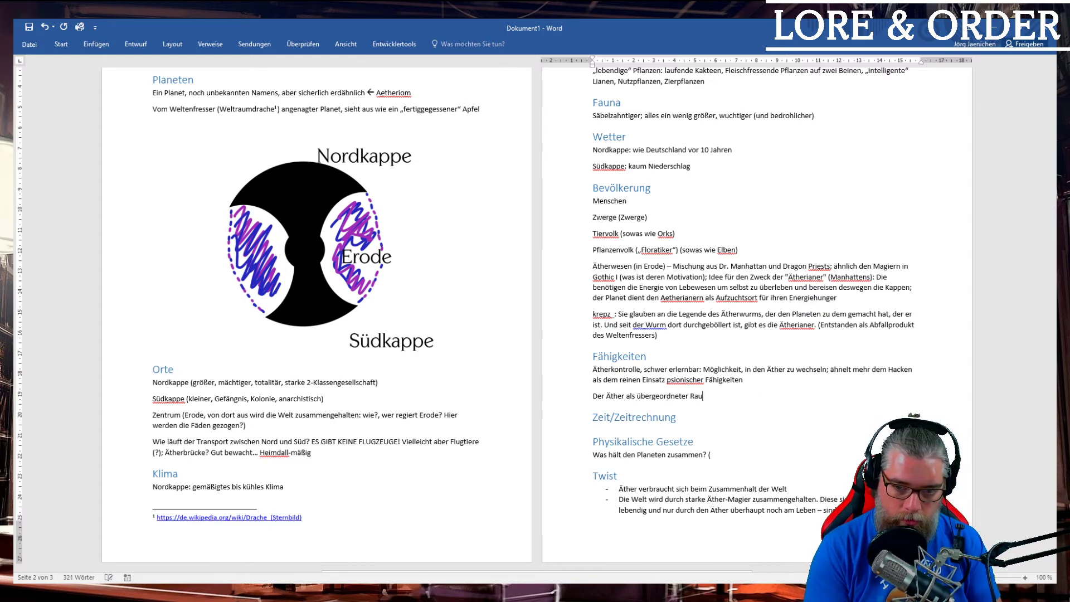
pyautogui.write('m/')
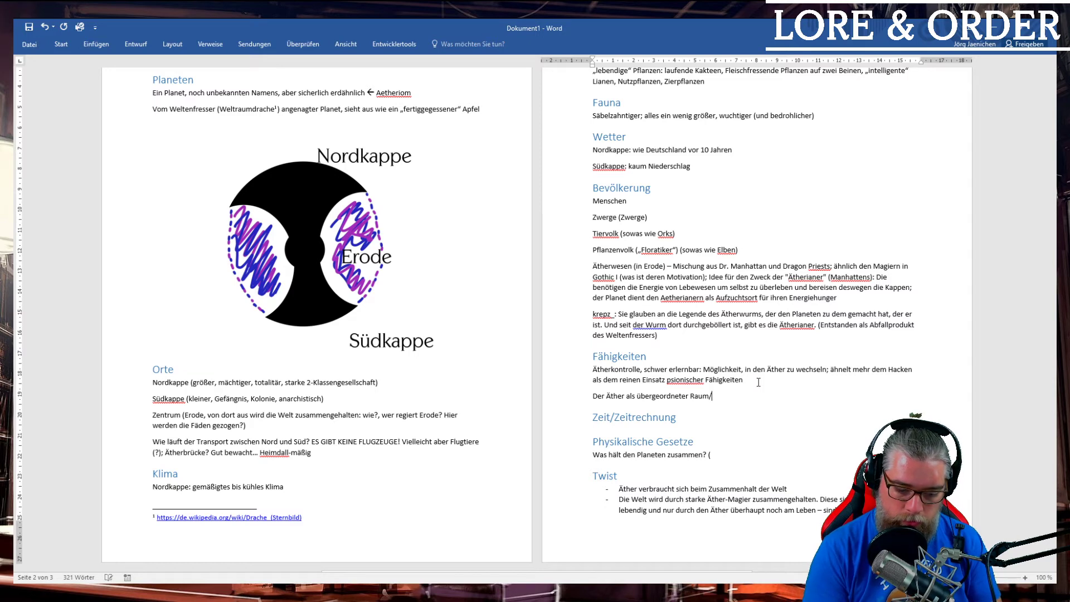
pyautogui.write('Energiezu')
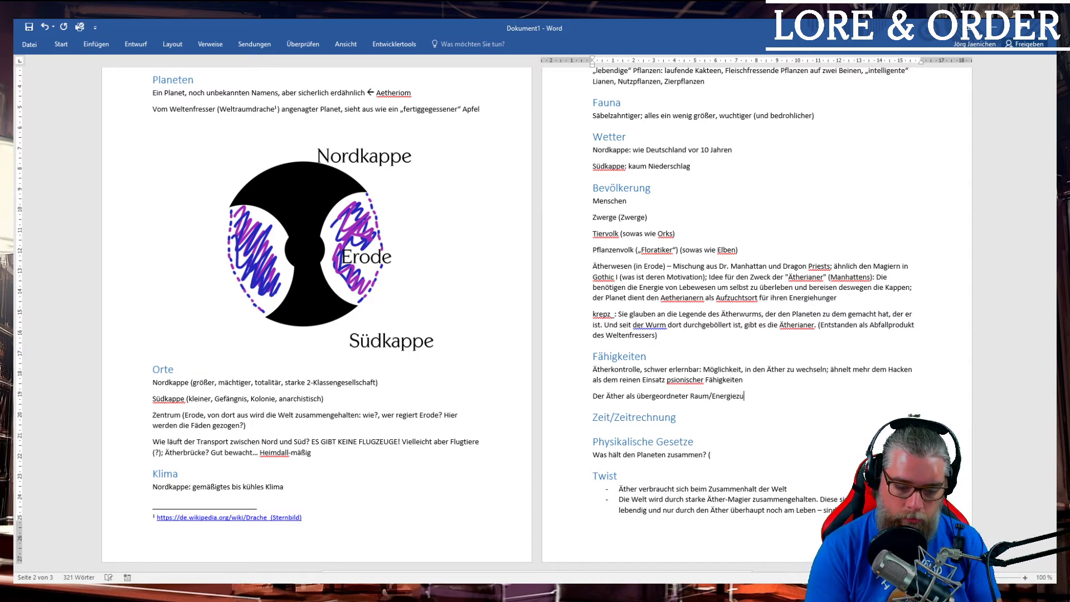
pyautogui.write('stand')
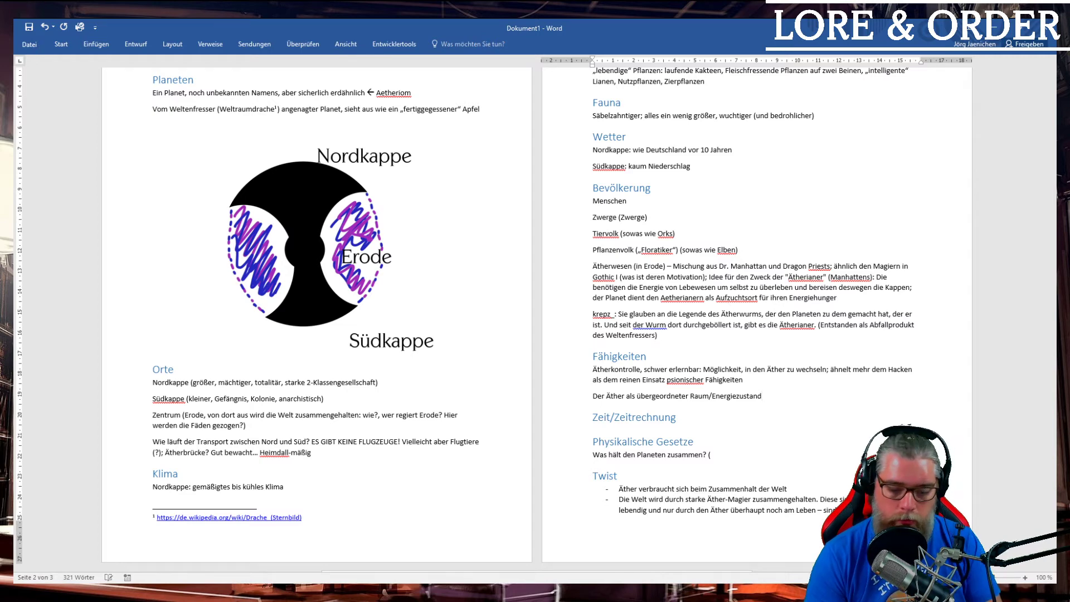
# - Extend the paragraph on the Äther as a higher space with '; Ätherianer leben eher im Äther, wechseln aber'
pyautogui.write('; Äterh')
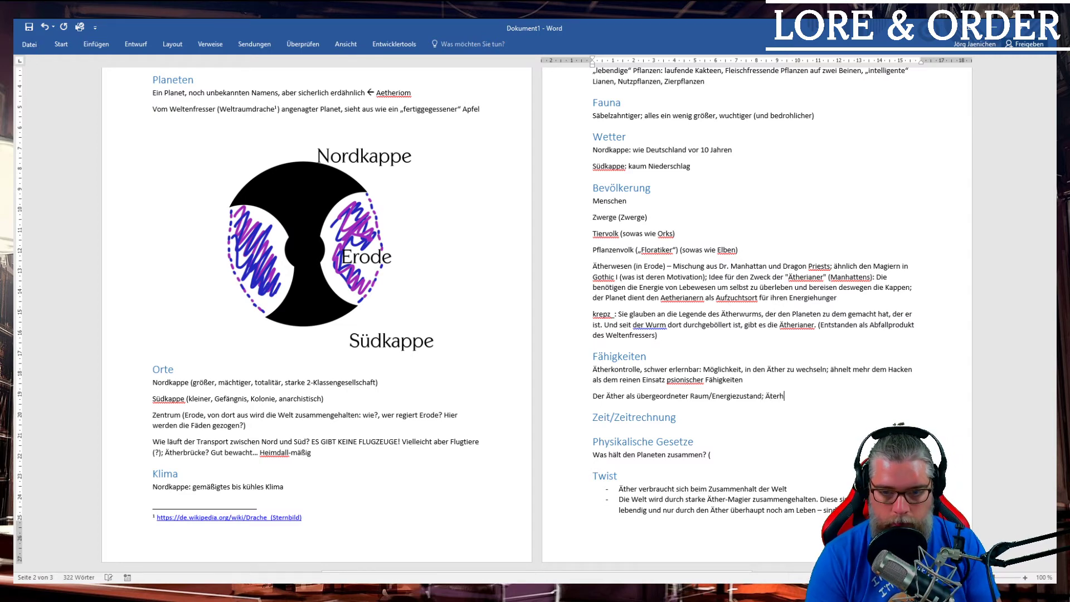
pyautogui.press('BackSpace')
pyautogui.press('BackSpace')
pyautogui.press('BackSpace')
pyautogui.write('herianer')
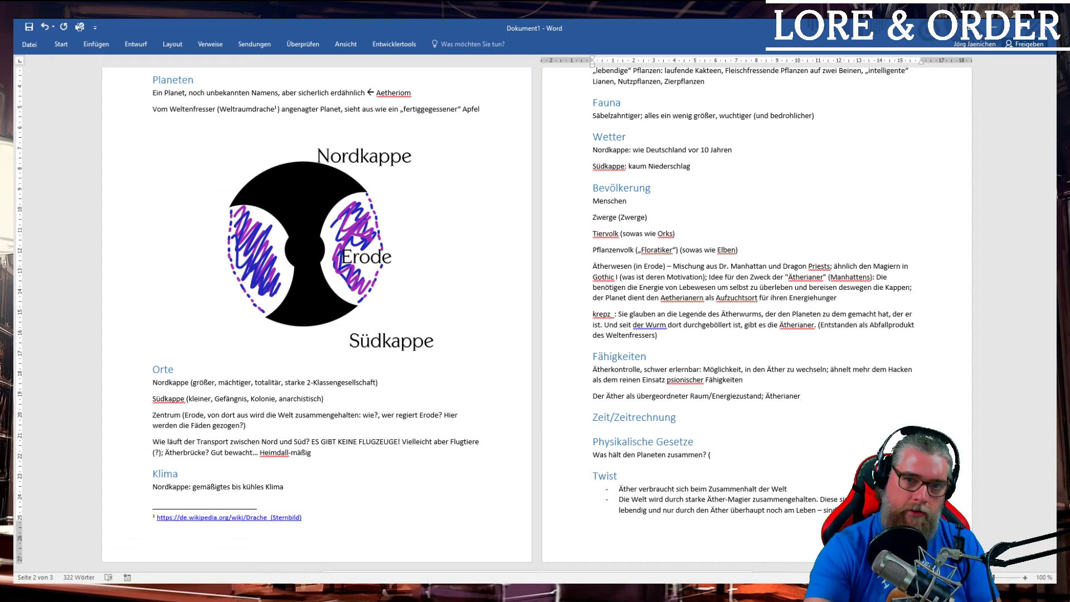
pyautogui.write(' leben eher ')
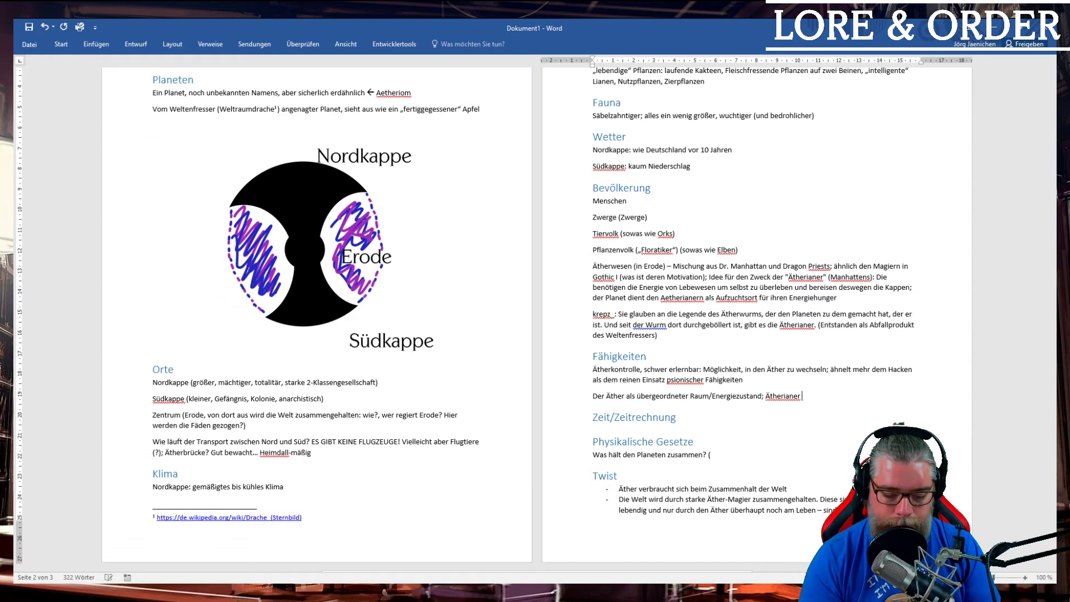
pyautogui.write('im Äther, wechseln aber')
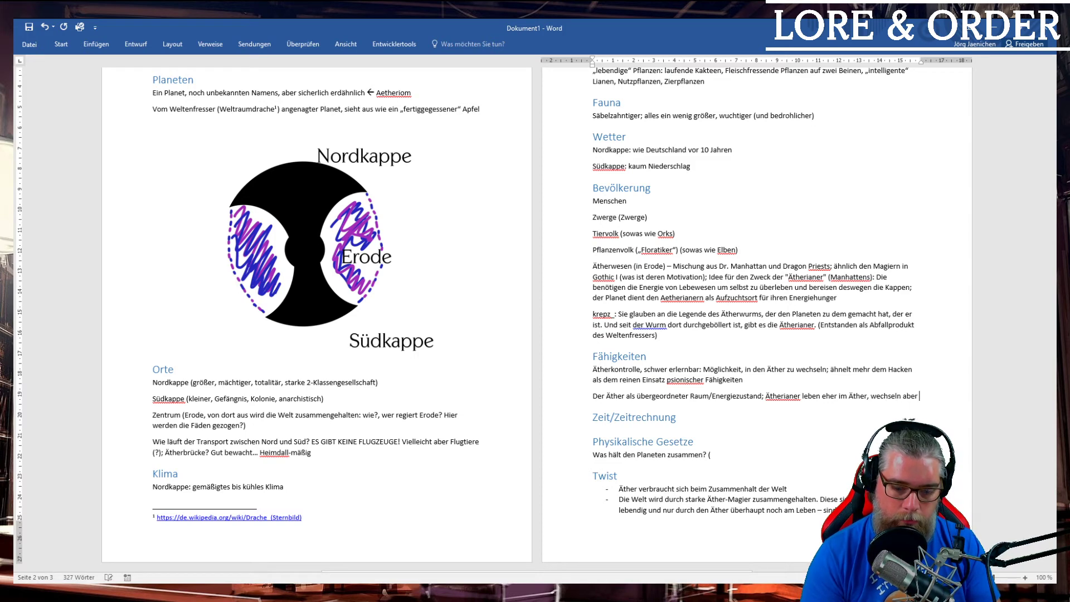
# - Complete the Ätherianer sentence with 'problemlos zwischen den „Realitäten“'
pyautogui.write('Problemlos')
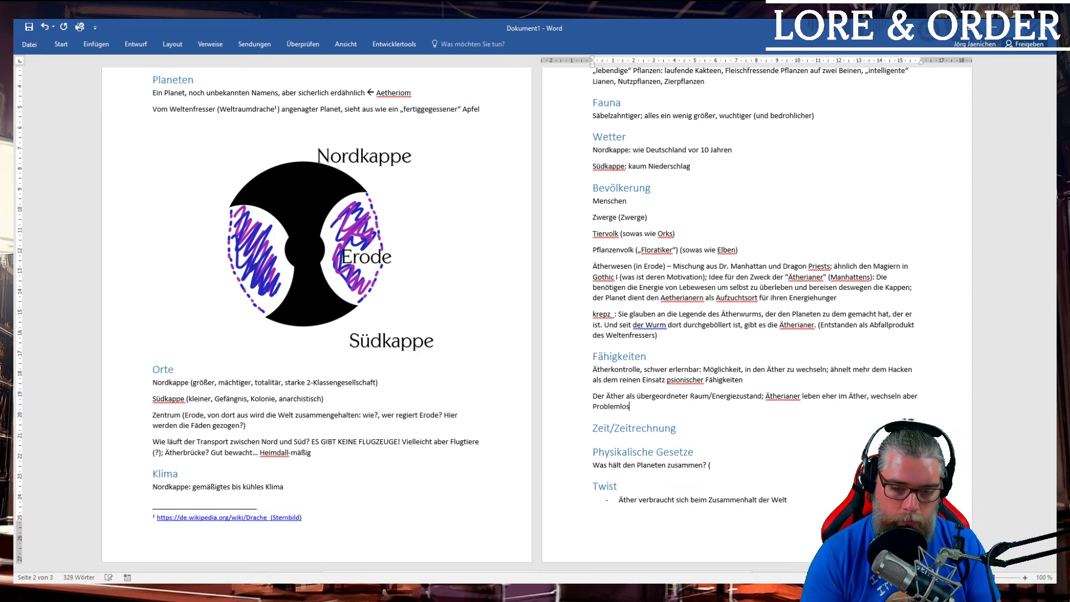
pyautogui.hotkey('ctrl', 'BackSpace')
pyautogui.write('pro')
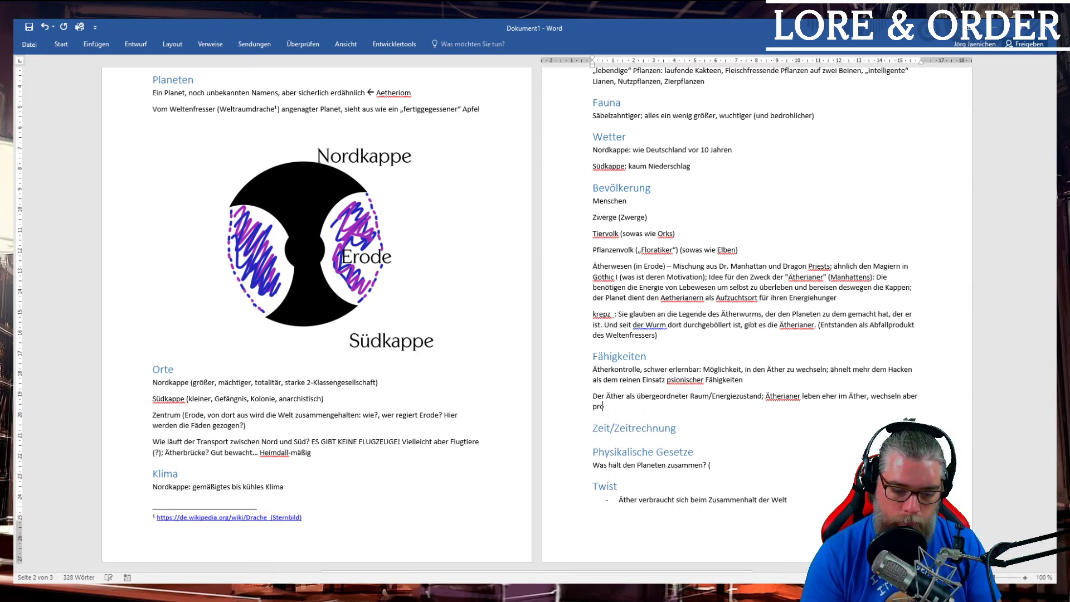
pyautogui.write('blemlos')
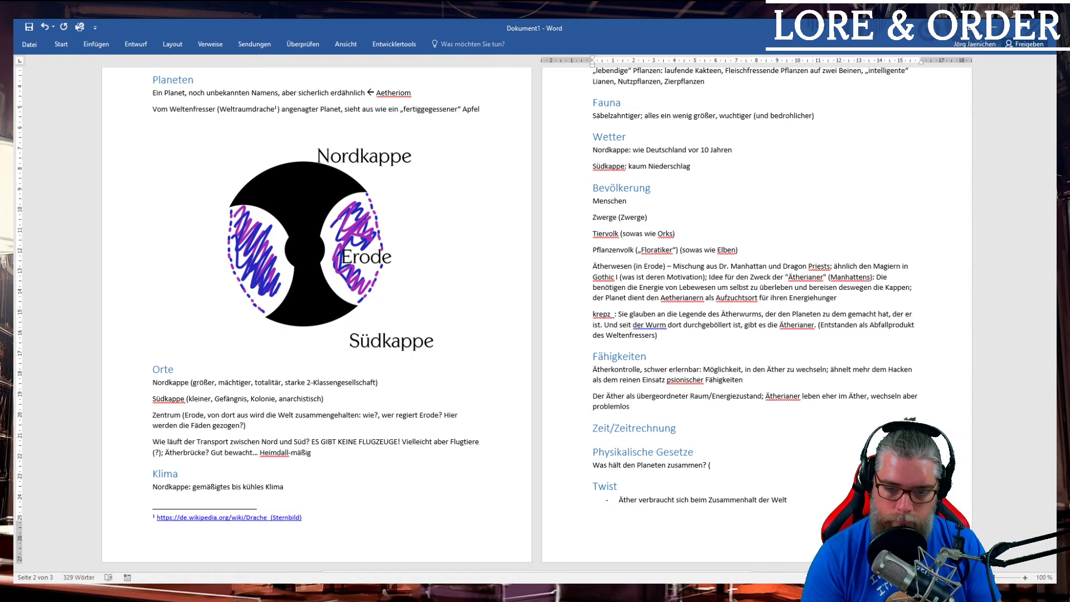
pyautogui.write(' zwischen')
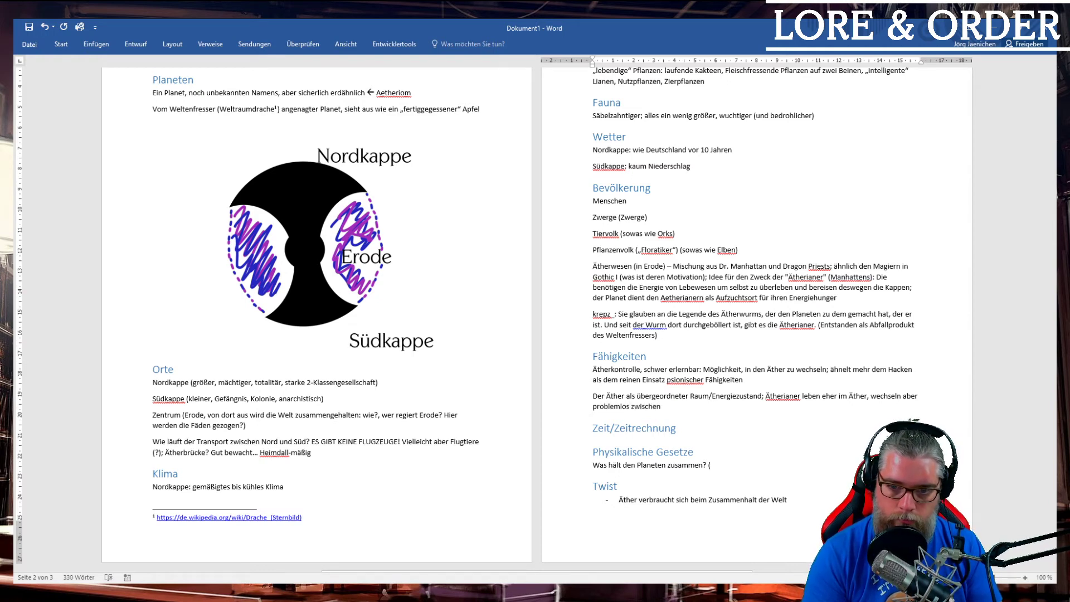
pyautogui.write(' den')
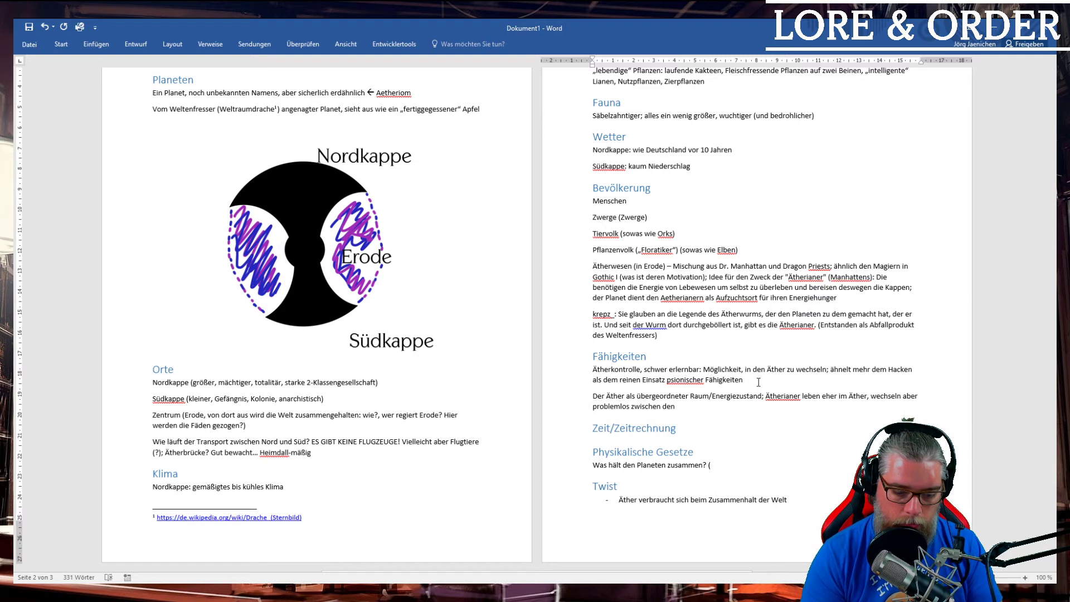
pyautogui.write(' „Real')
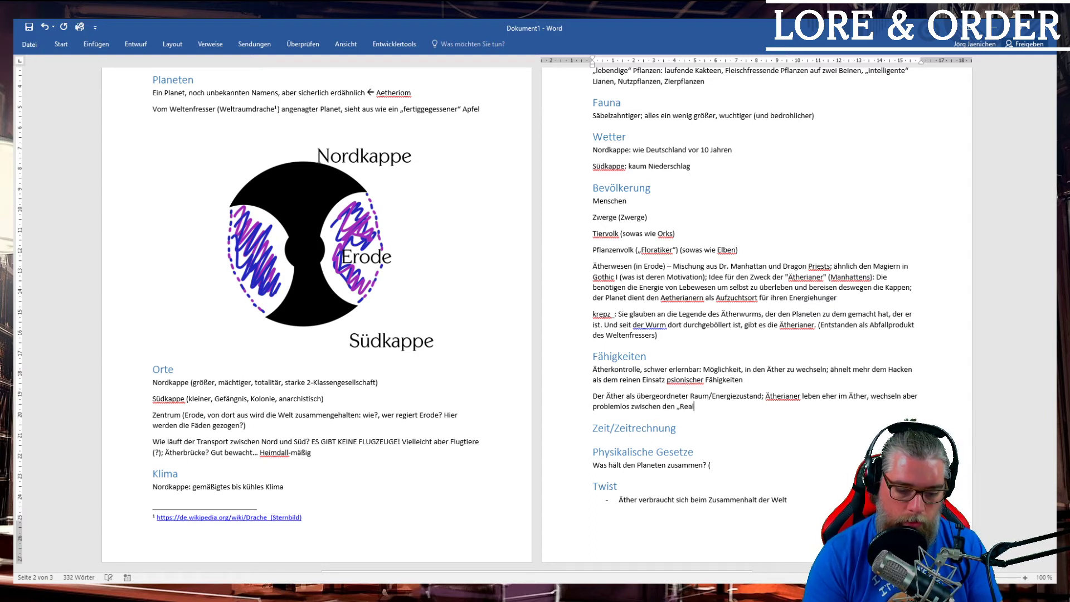
pyautogui.write('itäten“')
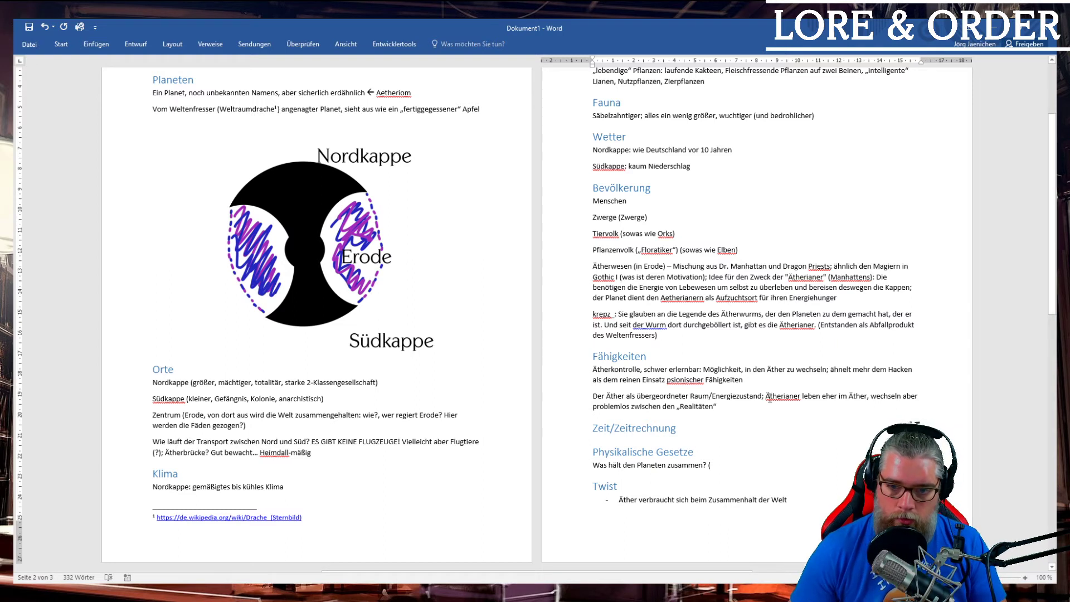
# - Move the Ätherianer sentence from the Fähigkeiten section to the end of the Ätherwurm legend paragraph under Bevölkerung
pyautogui.keyDown('shift'); pyautogui.click(766, 396); pyautogui.keyUp('shift')
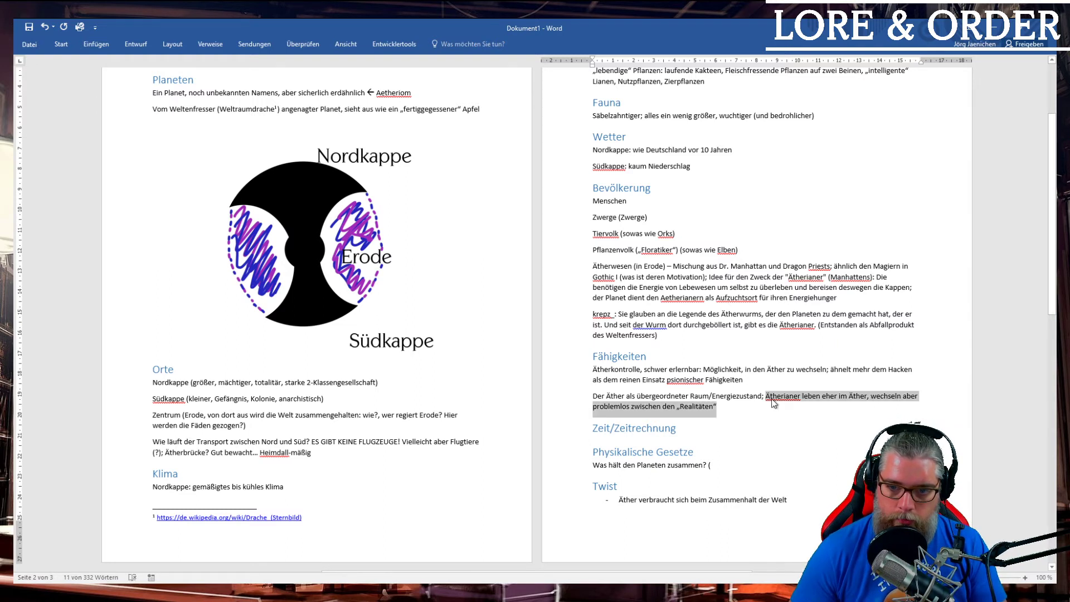
pyautogui.moveTo(772, 399); pyautogui.dragTo(659, 337)
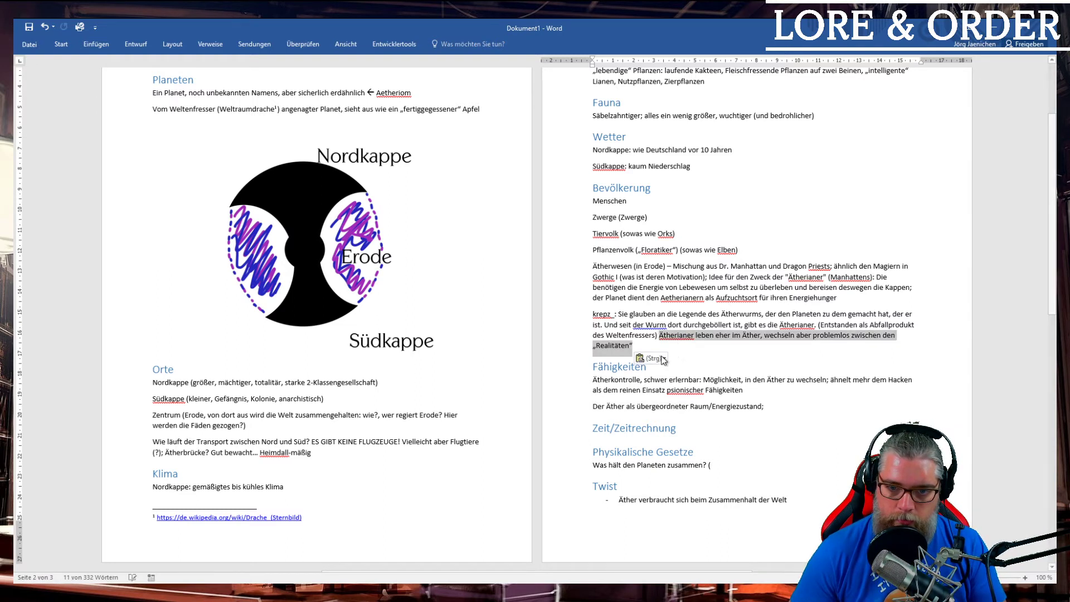
pyautogui.press('Left')
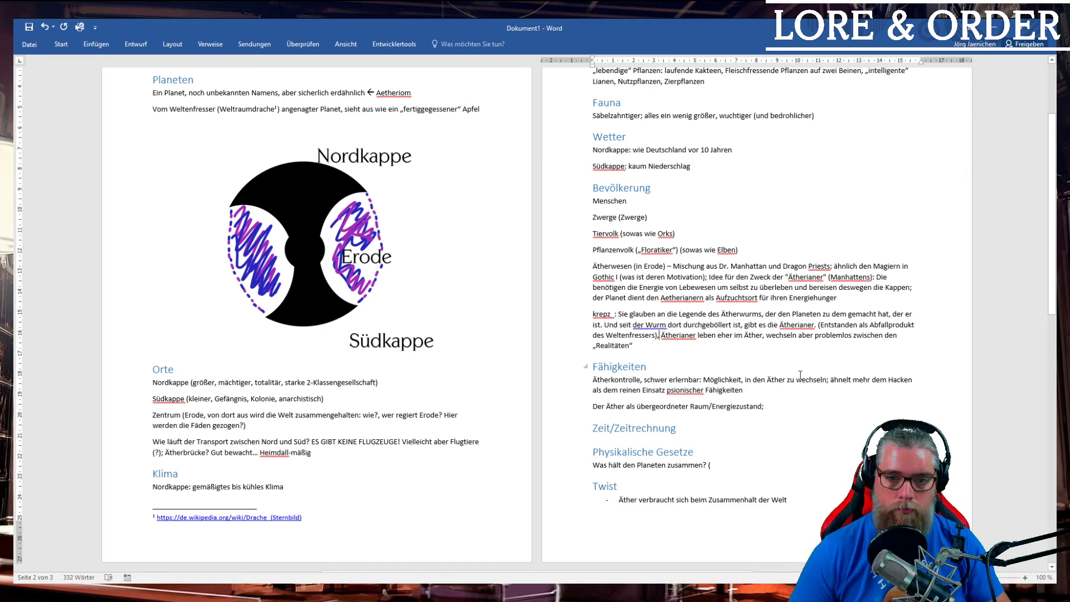
# - Draw a slightly tilted straight axis line through the planet picture, from above the north cap to below the south cap
pyautogui.scroll(3, 790, 358)
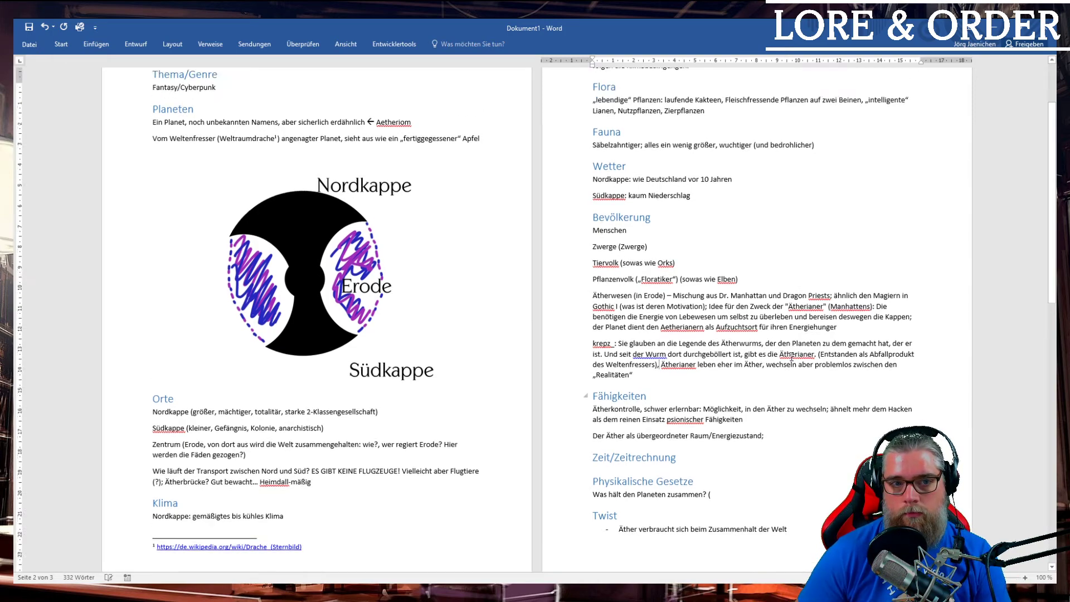
pyautogui.scroll(-4, 790, 357)
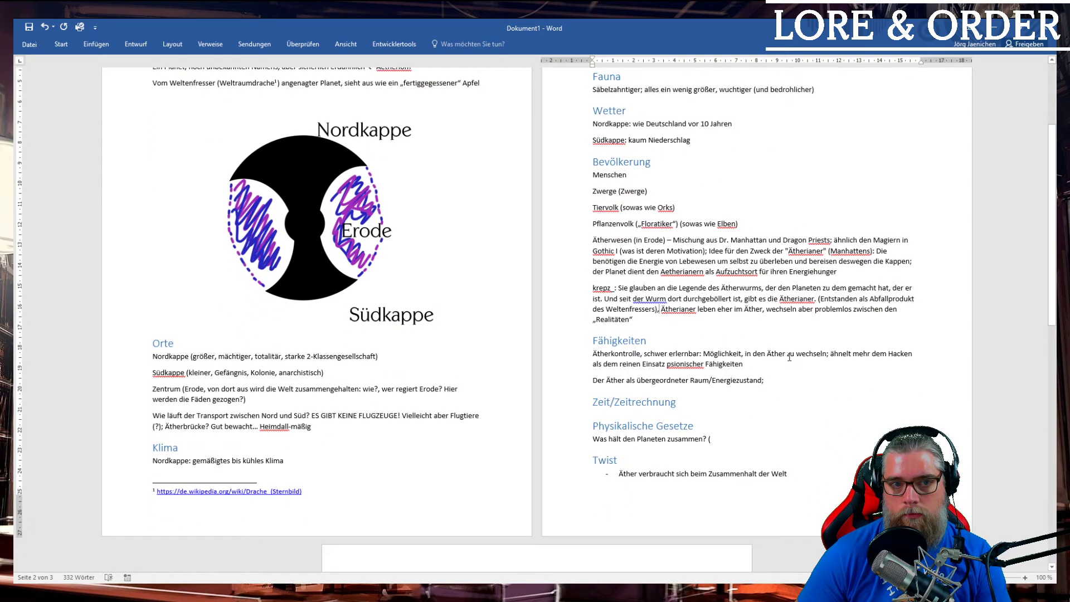
pyautogui.scroll(1, 790, 357)
pyautogui.scroll(1, 789, 357)
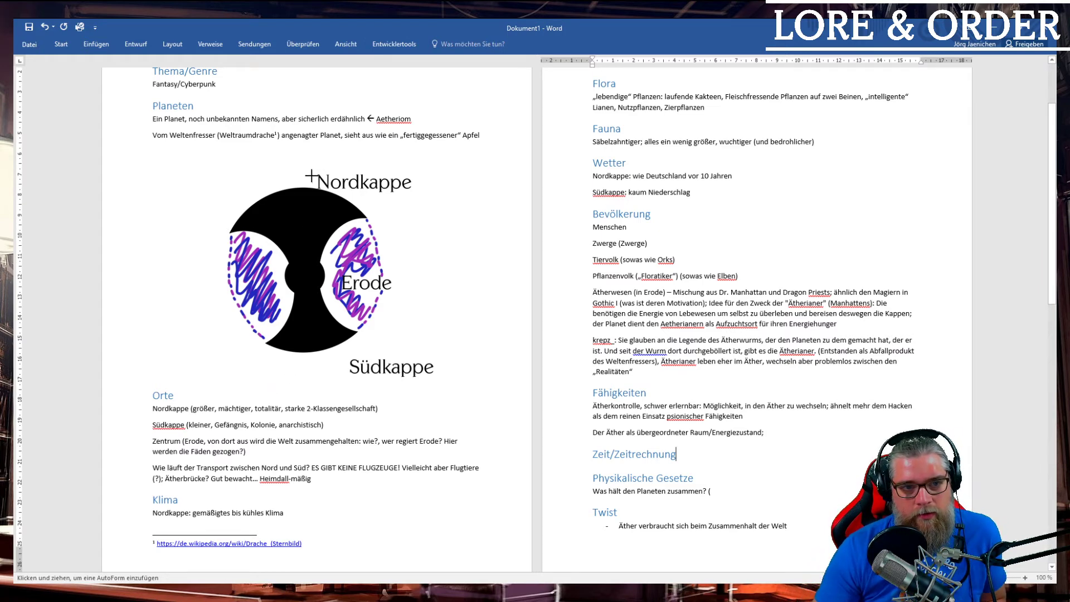
pyautogui.moveTo(308, 173); pyautogui.dragTo(298, 369)
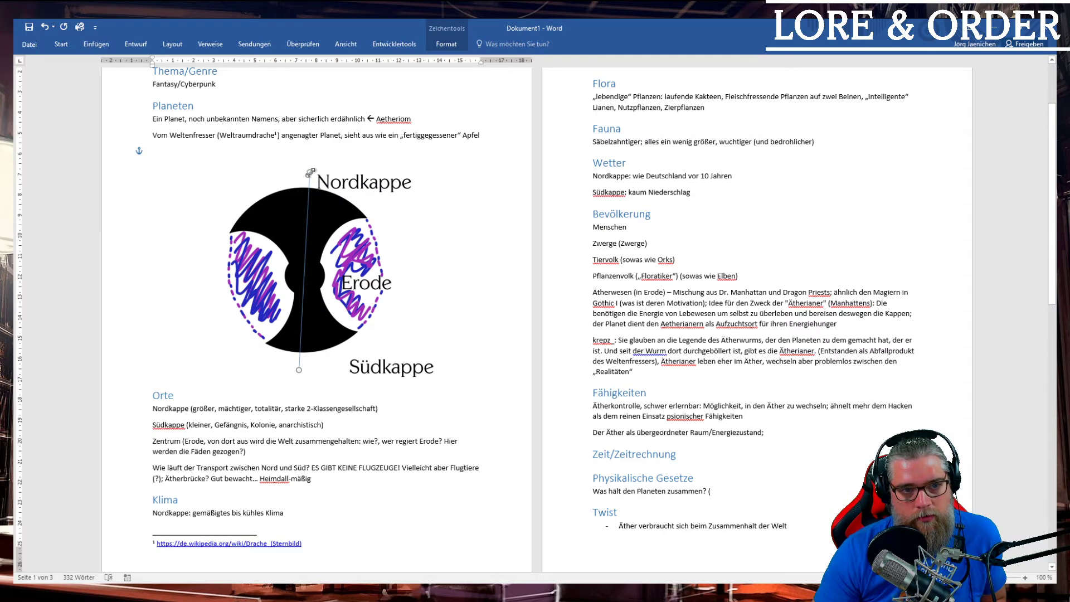
pyautogui.moveTo(310, 173); pyautogui.dragTo(313, 171)
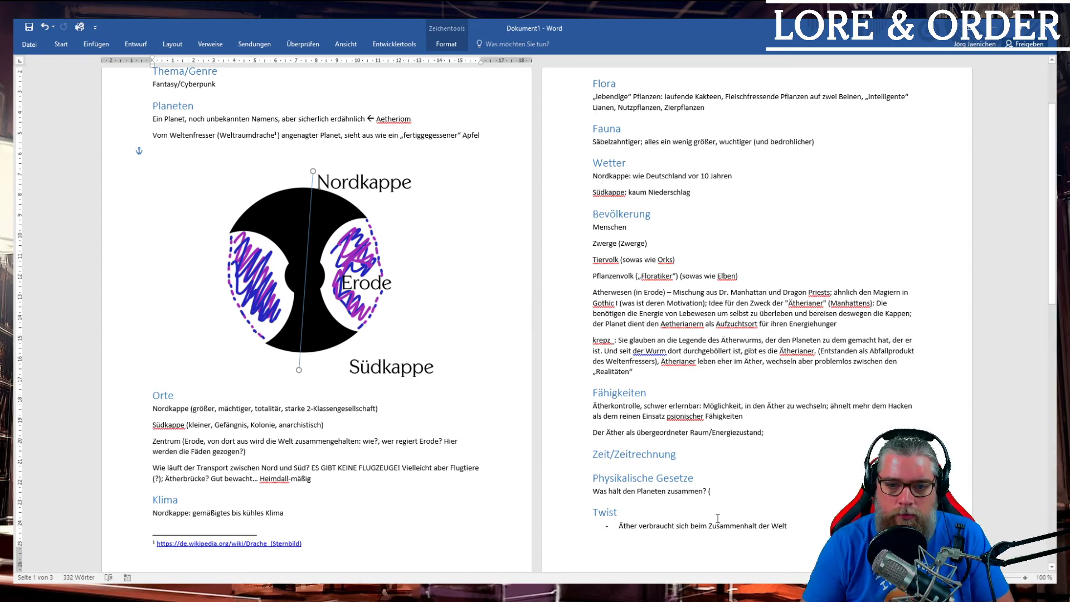
pyautogui.click(565, 483)
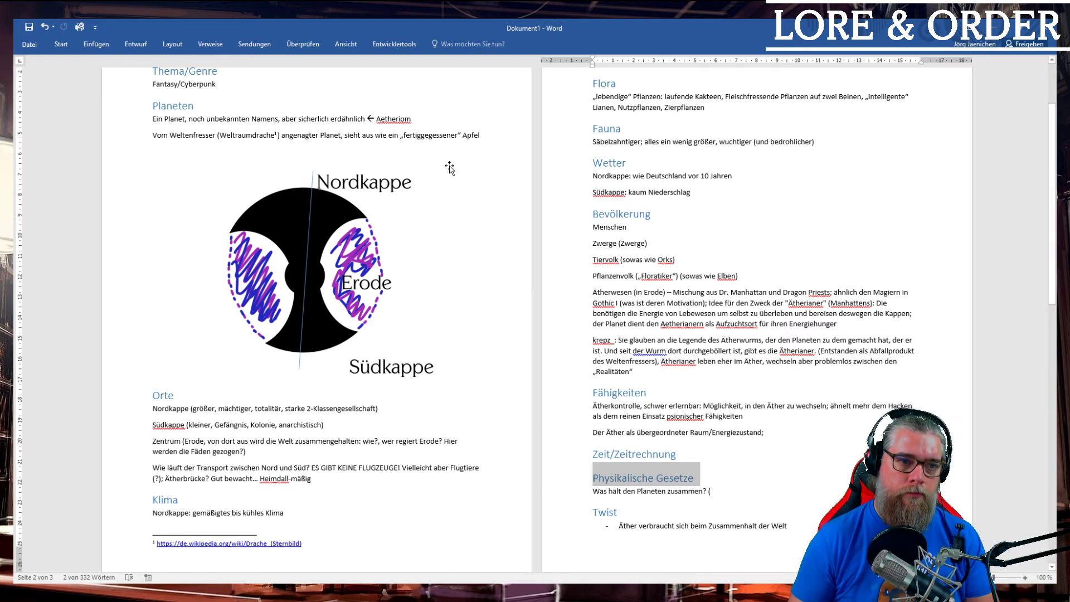
# - Add a paragraph beneath the Weltenfresser description in the Planeten section: 'Besitzt zwei dicht beieinander stehende Sonnen'
pyautogui.click(489, 137)
pyautogui.press('Return')
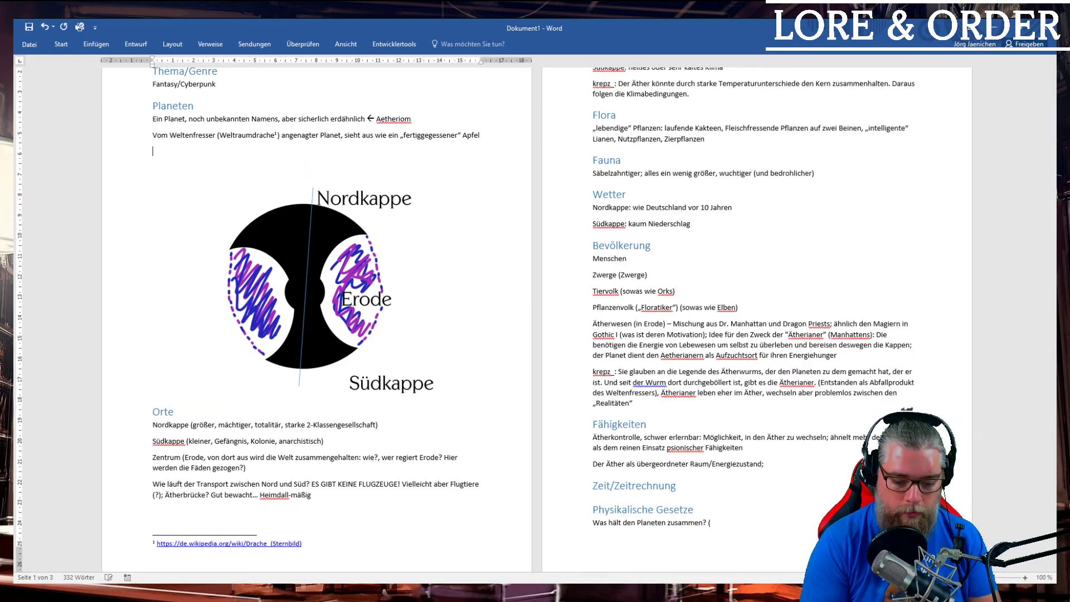
pyautogui.write('Besitzt zwei')
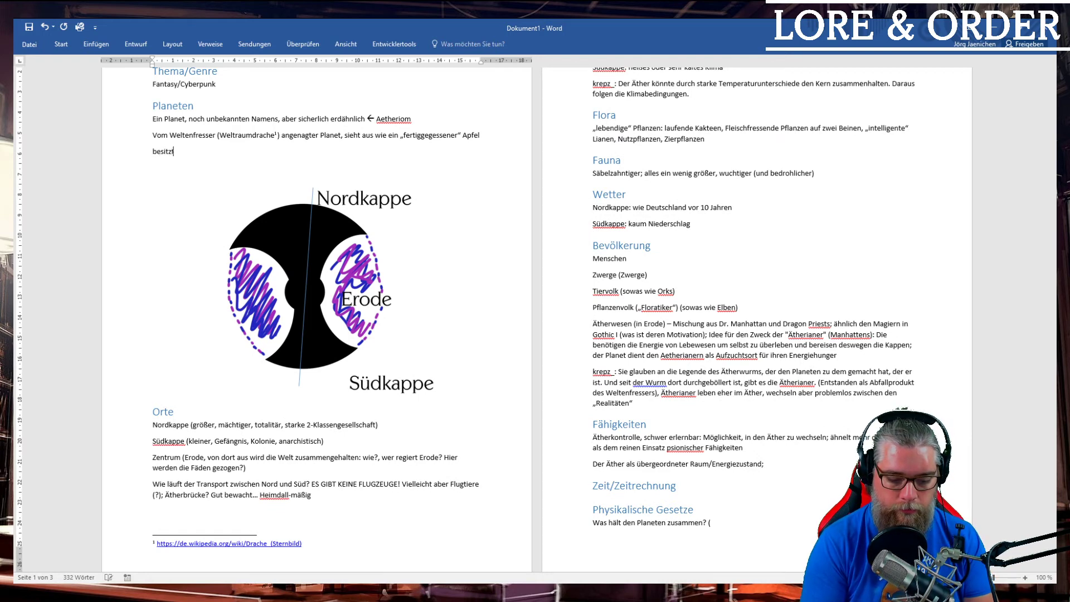
pyautogui.write(' di')
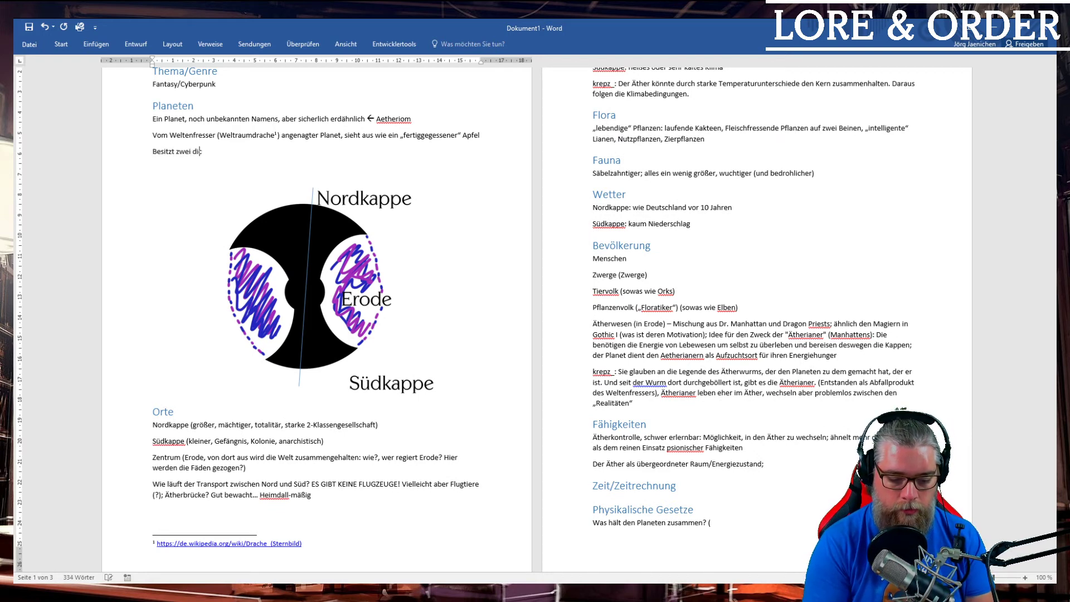
pyautogui.write('cht beienan')
pyautogui.press('BackSpace')
pyautogui.press('BackSpace')
pyautogui.press('BackSpace')
pyautogui.press('BackSpace')
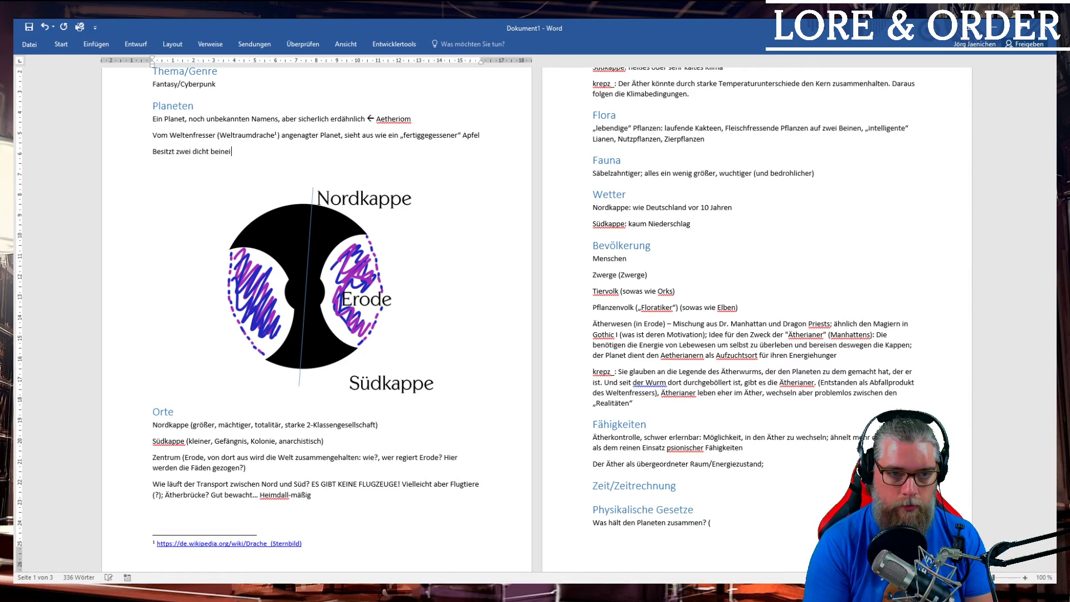
pyautogui.write('einander stehend')
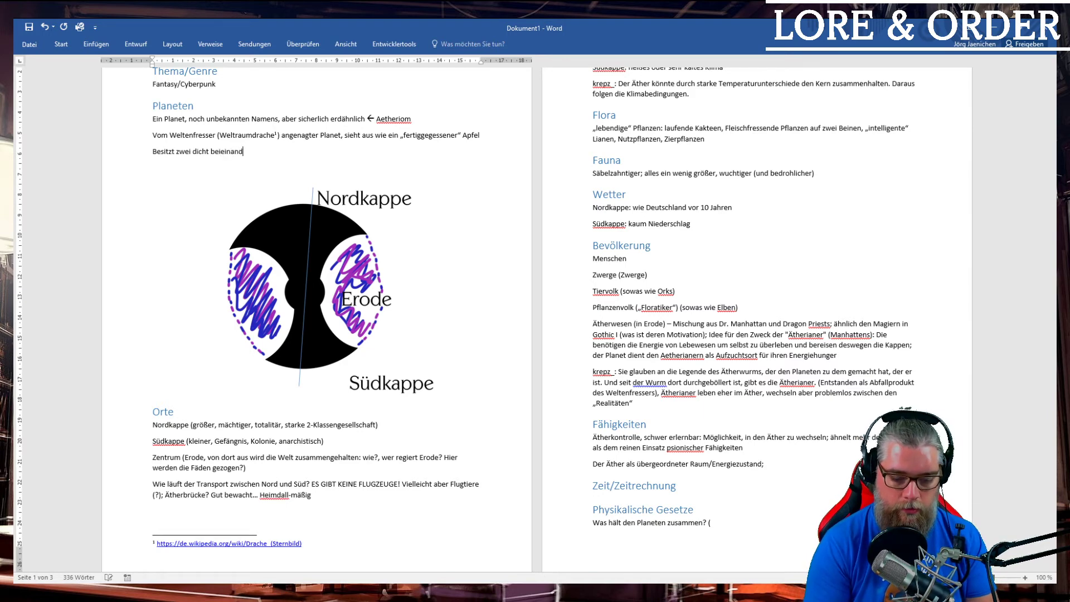
pyautogui.write('e Sonnen')
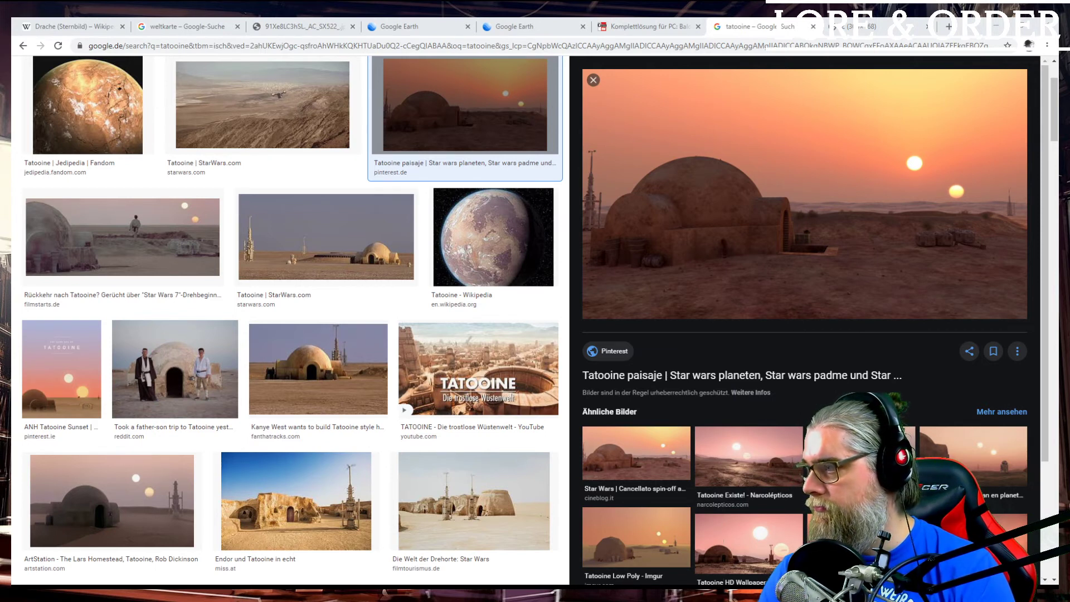
# - Switch from the Tatooine image search back to the Word document
pyautogui.hotkey('alt', 'Tab')
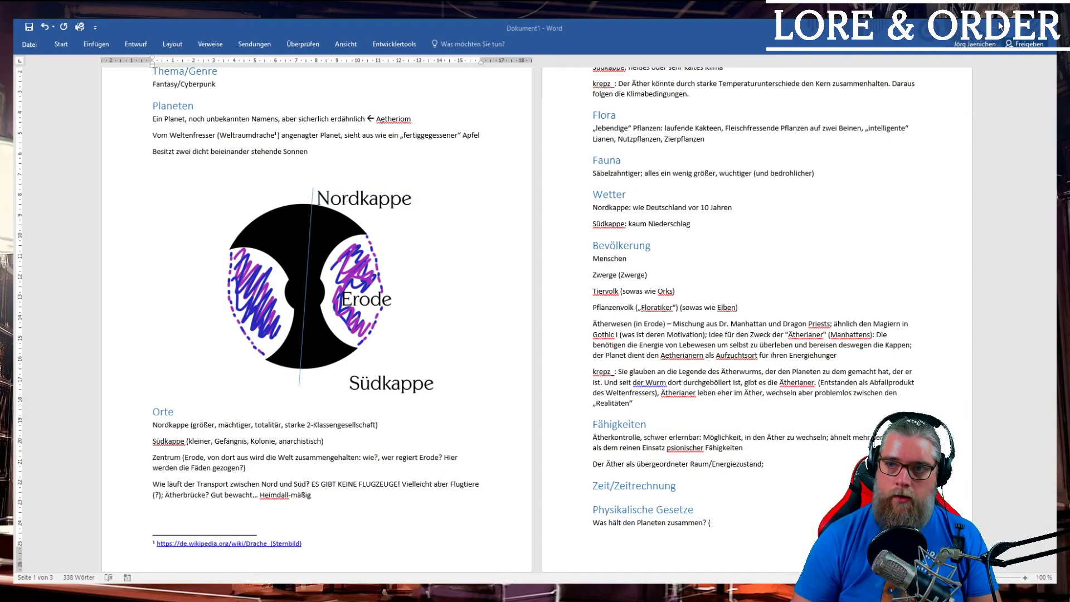
# - Append '(wie auf Tatooine)' to the line about the two suns in the Planeten section
pyautogui.write('(win auf ')
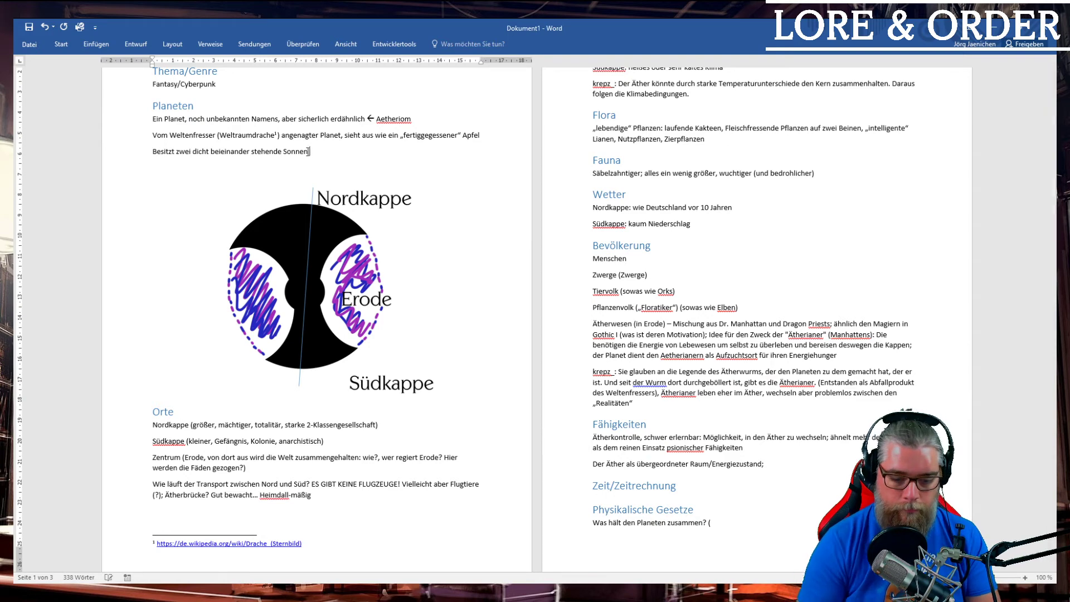
pyautogui.write('Ta')
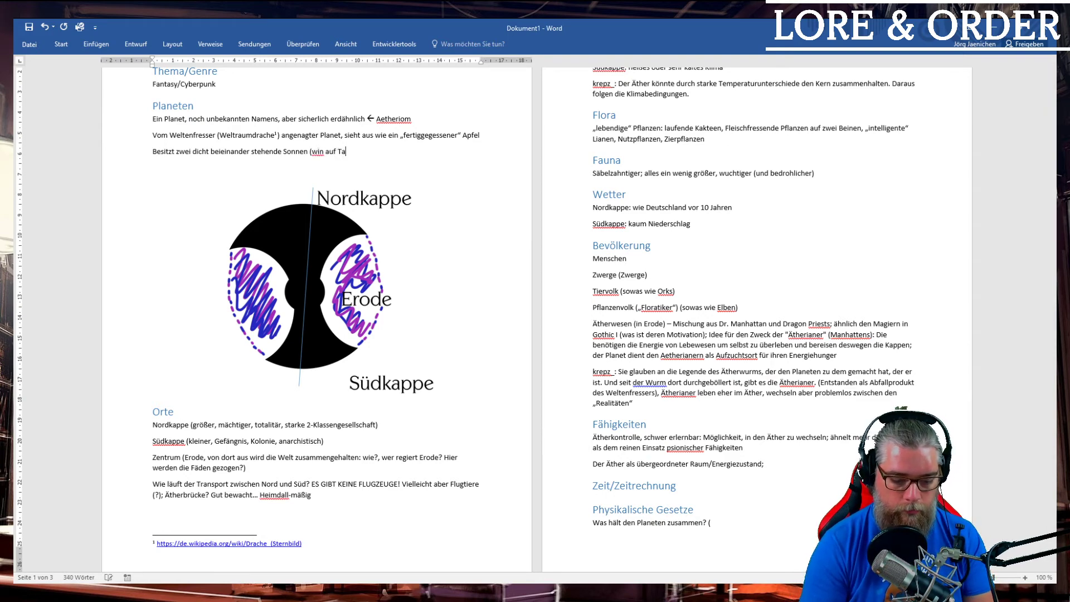
pyautogui.write('tooine)')
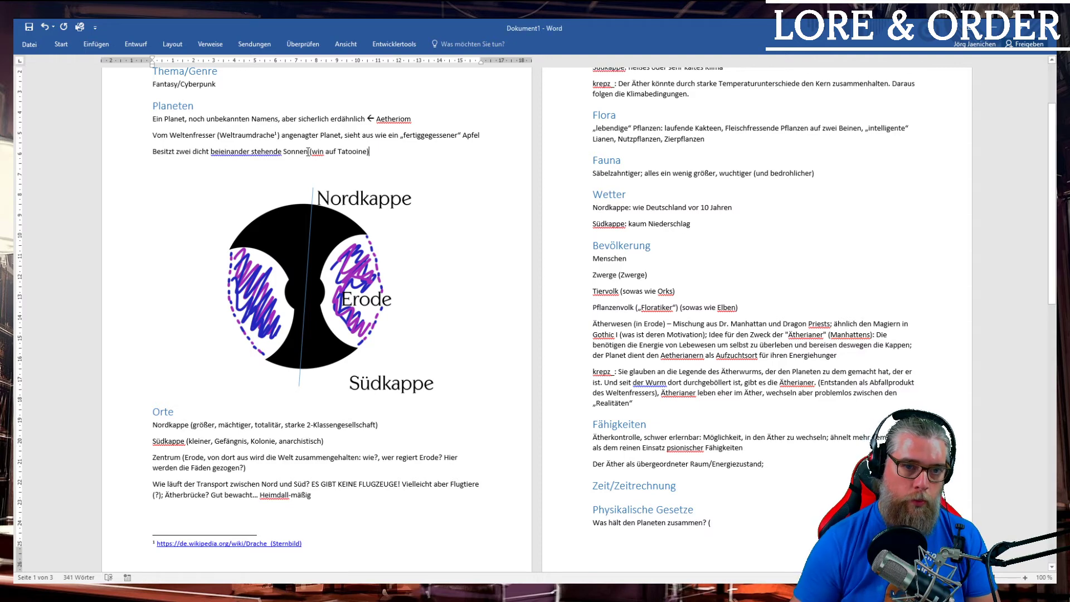
pyautogui.click(316, 152)
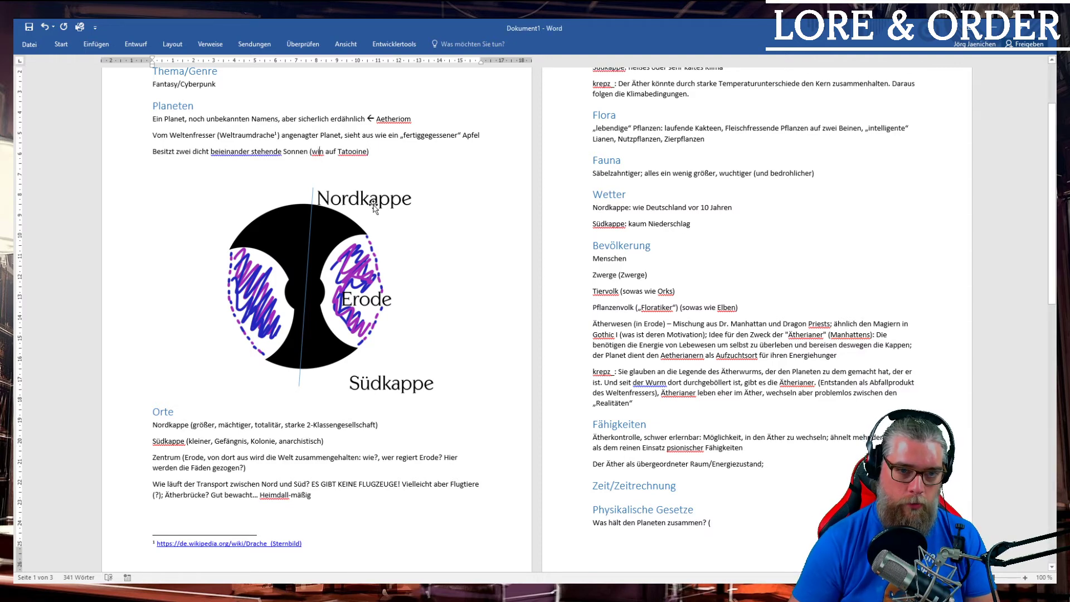
pyautogui.press('Delete')
pyautogui.write('e')
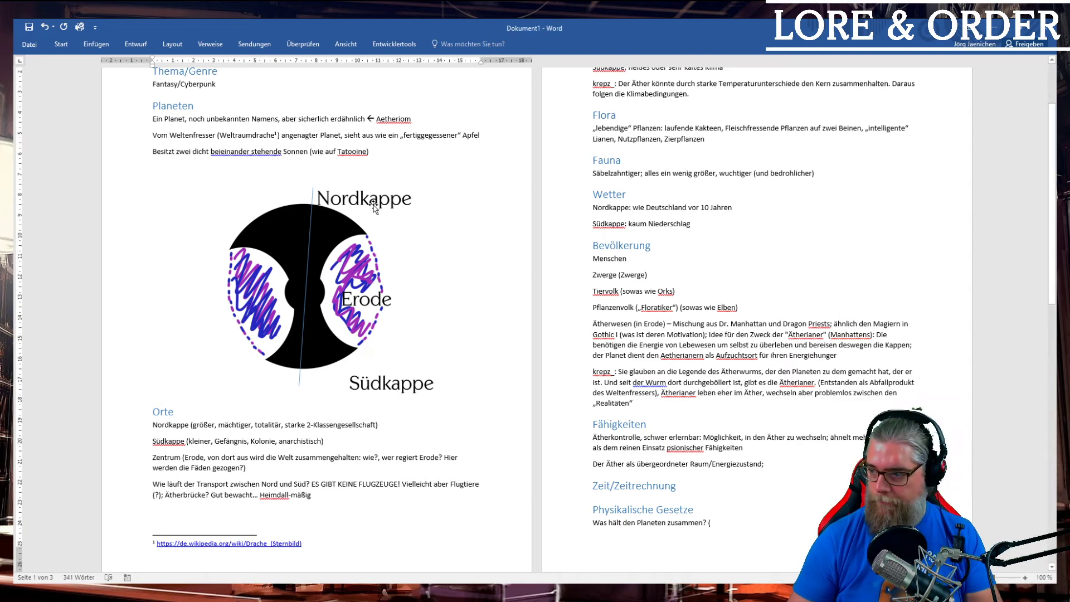
# - Join 'beieinander stehende' into the single word 'beieinanderstehende' in the line about the two suns
pyautogui.click(261, 151)
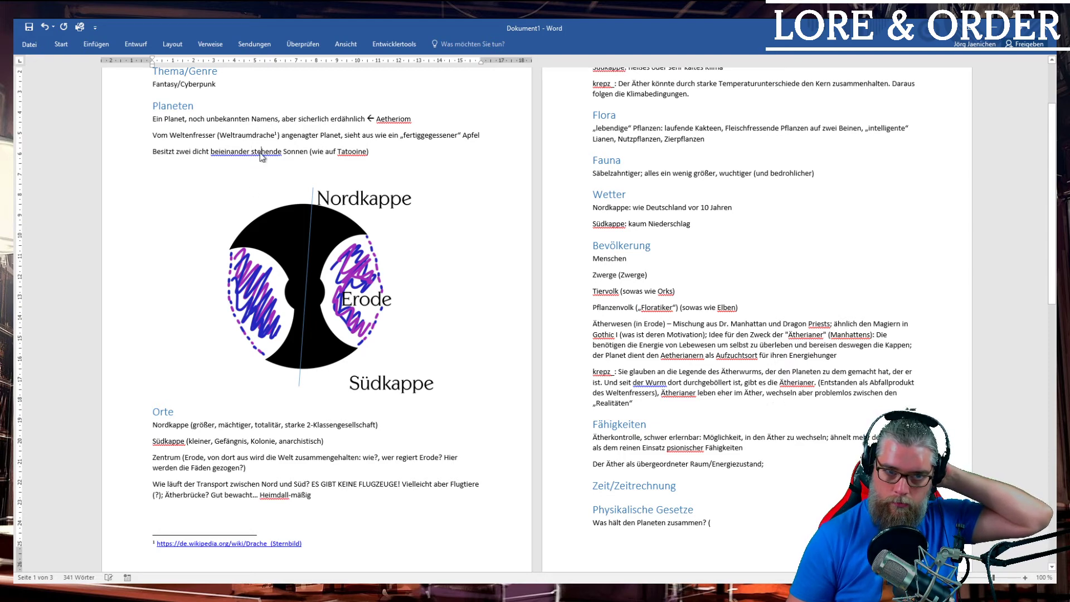
pyautogui.click(251, 152)
pyautogui.press('BackSpace')
pyautogui.press('End')
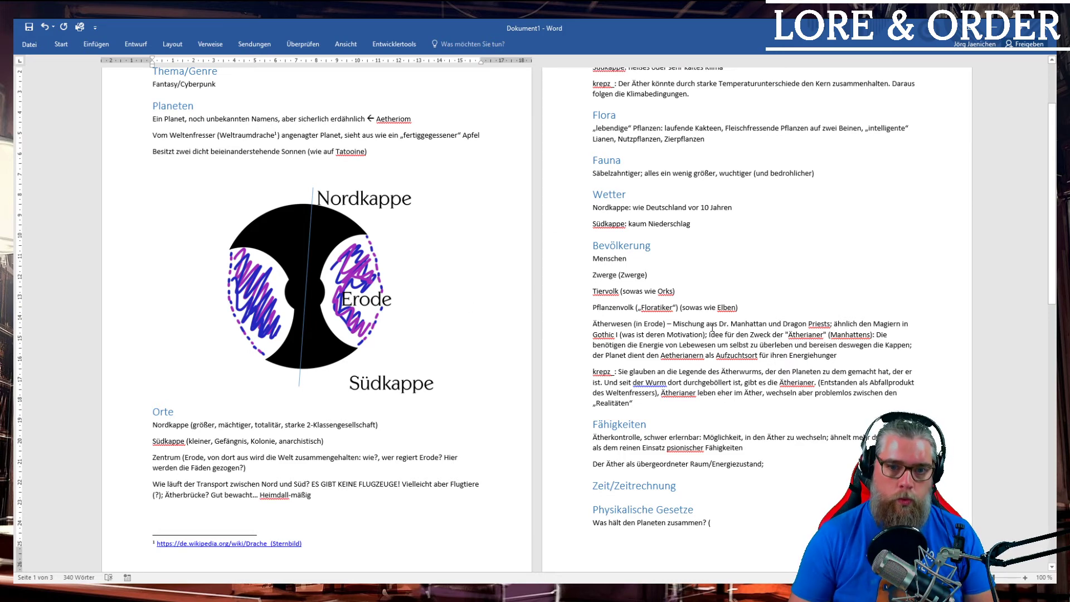
# - Add an empty paragraph beneath the Zeit/Zeitrechnung heading
pyautogui.scroll(-5, 712, 329)
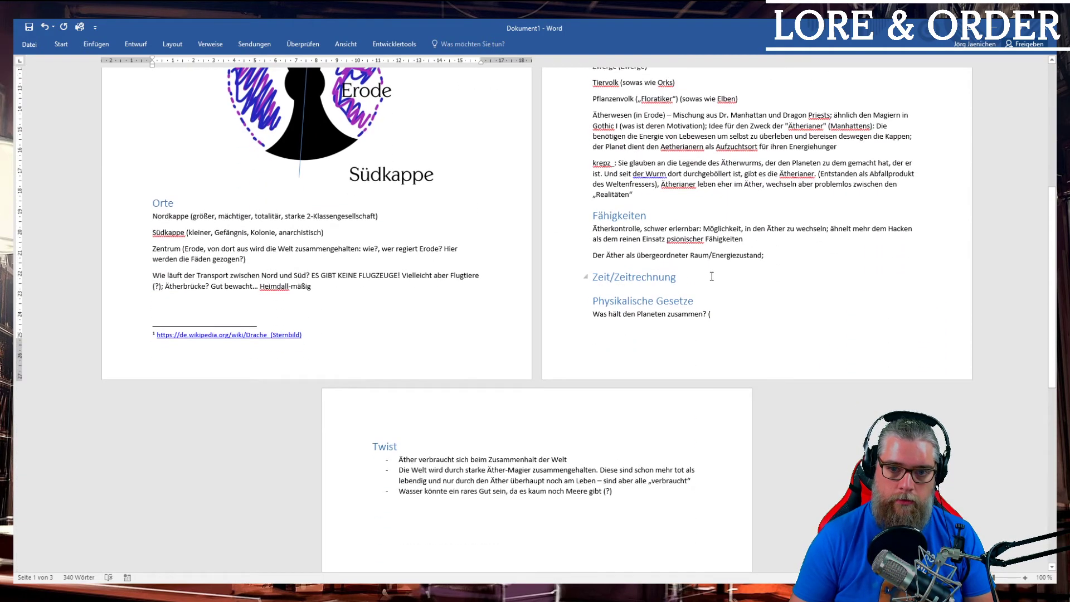
pyautogui.click(712, 276)
pyautogui.scroll(2, 683, 324)
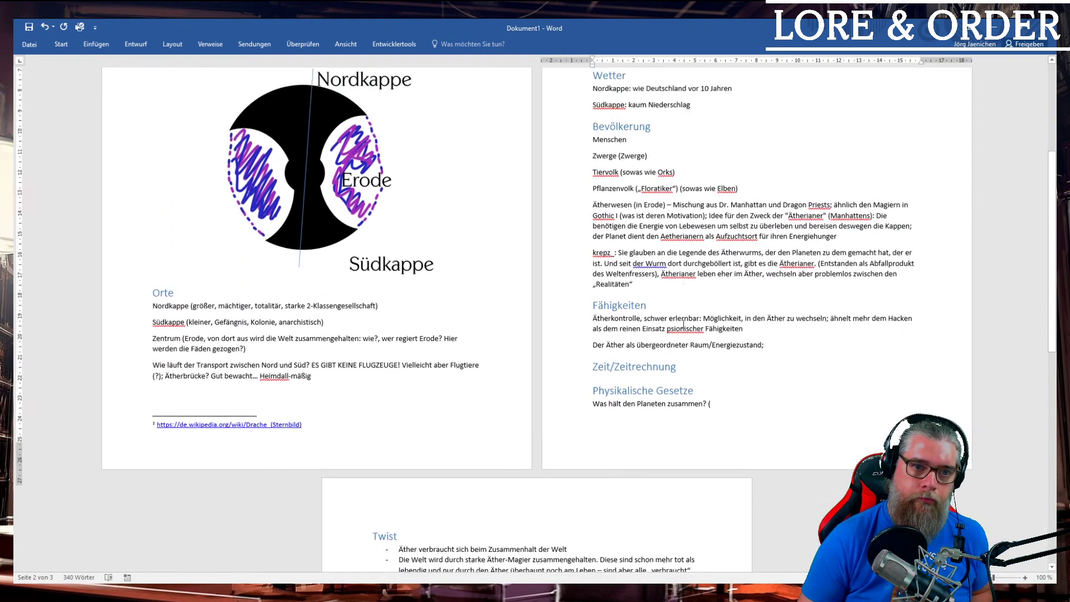
pyautogui.scroll(1, 684, 324)
pyautogui.scroll(-3, 697, 312)
pyautogui.scroll(2, 715, 297)
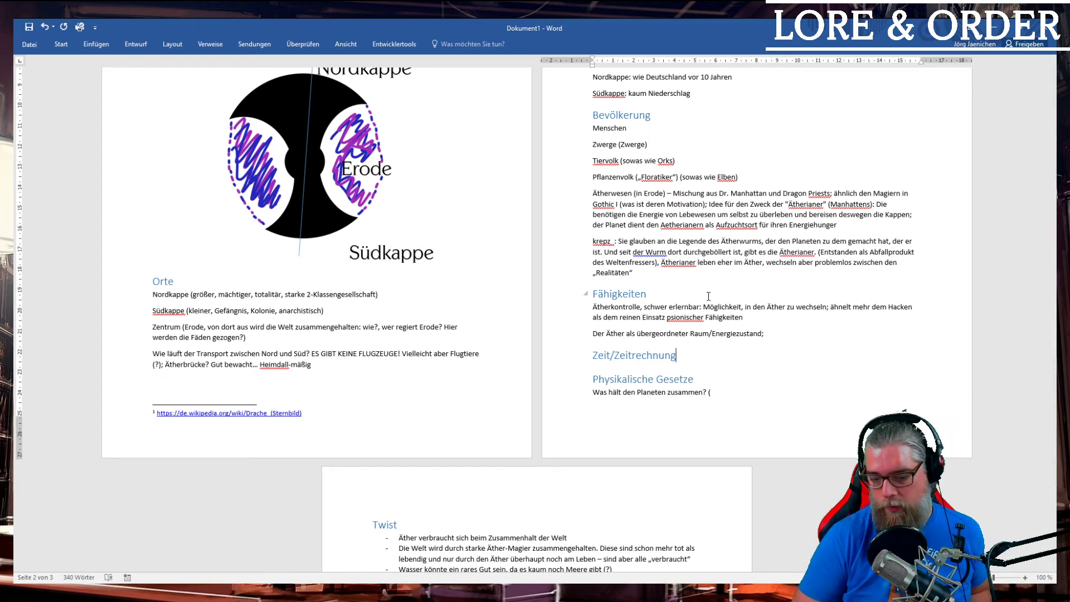
pyautogui.press('Return')
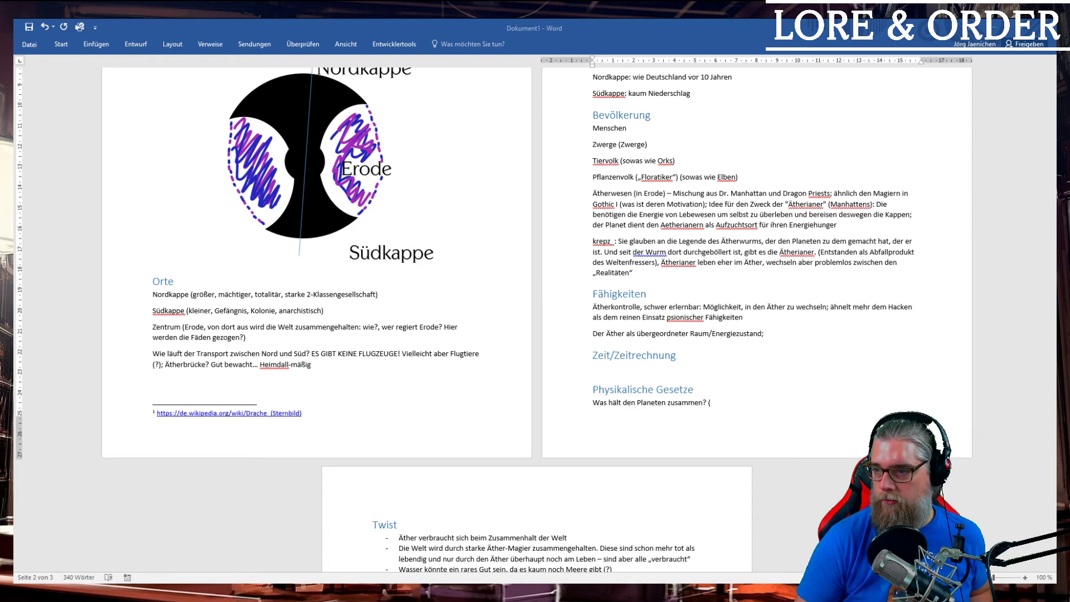
# - Switch to the Minecraft wiki article Tag-Nacht-Rhythmus in the browser and copy the sentence beginning 'Dieser Tag-Zeitraum dauert ca. 13 Minuten Echtzeit'
pyautogui.hotkey('alt', 'Tab')
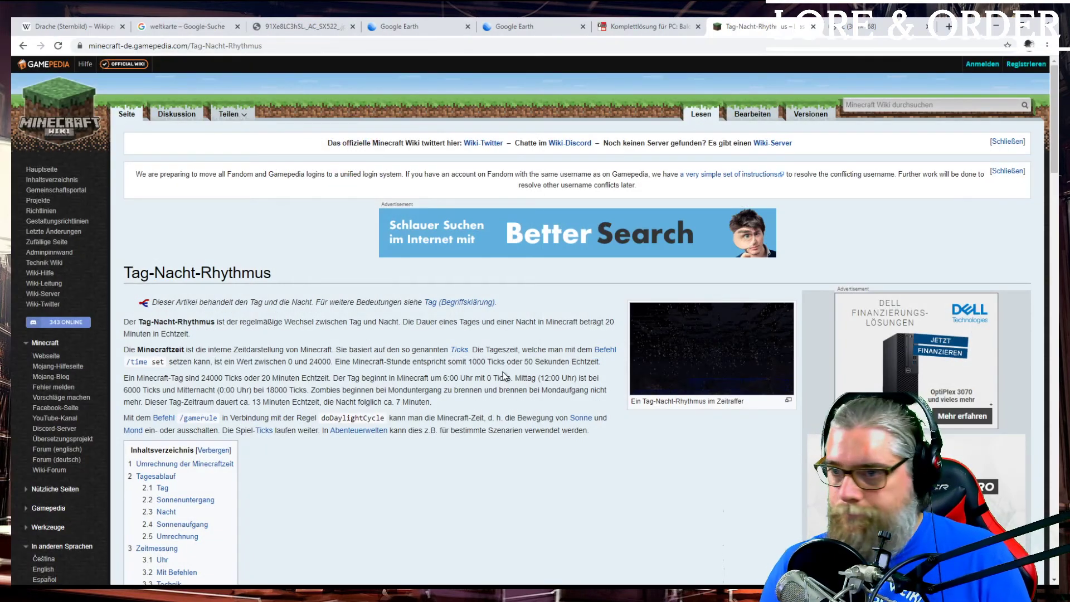
pyautogui.moveTo(438, 403); pyautogui.dragTo(142, 406)
pyautogui.hotkey('ctrl', 'c')
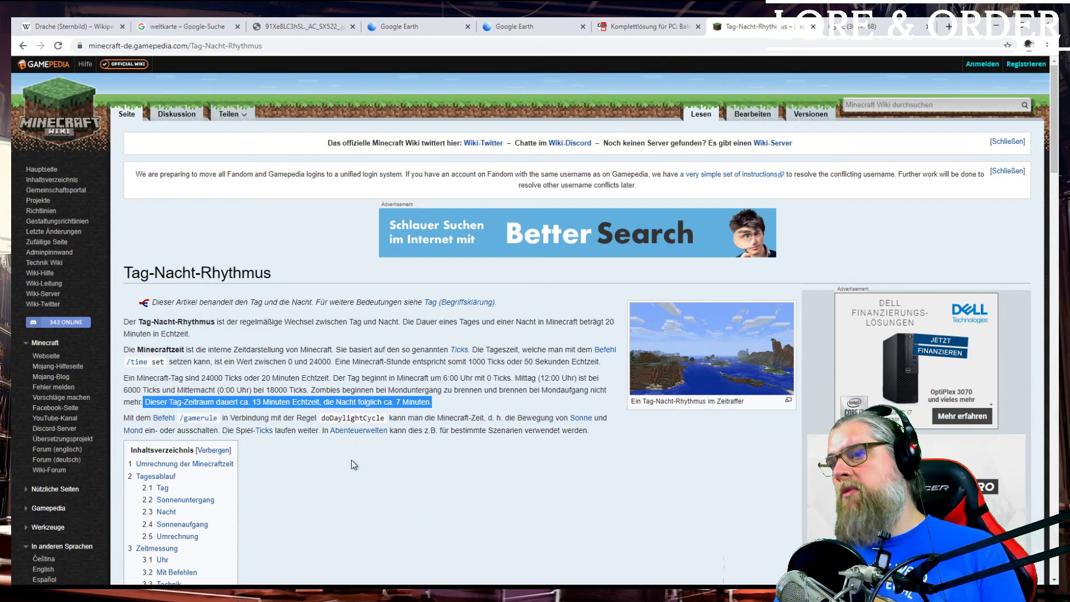
pyautogui.click(194, 419)
pyautogui.hotkey('alt', 'Left')
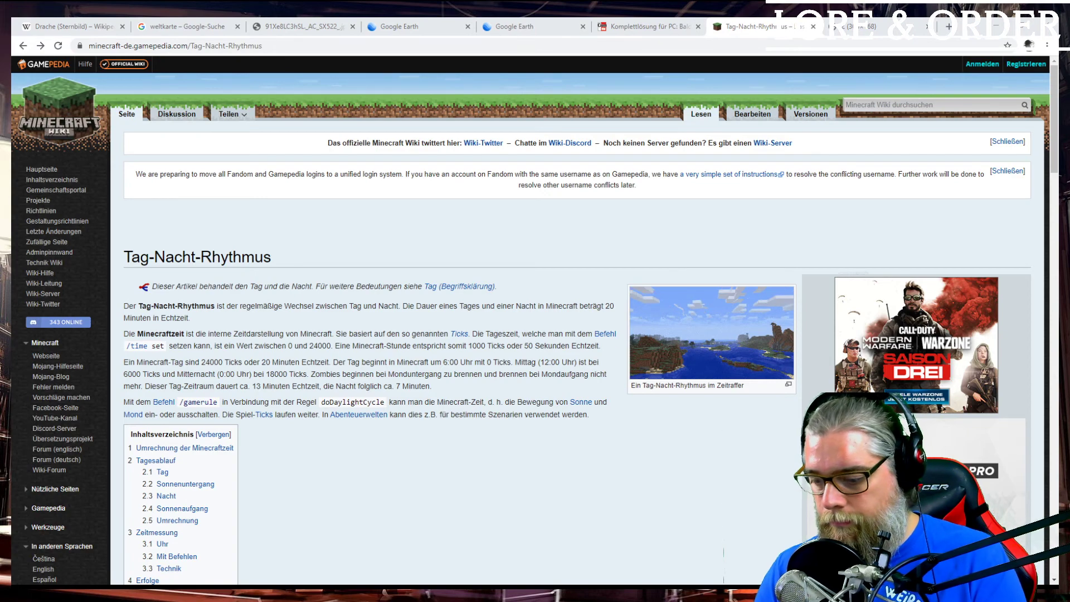
# - Switch back to the Word document and paste the copied sentence as unformatted text beneath the Zeit/Zeitrechnung heading
pyautogui.hotkey('alt', 'Tab')
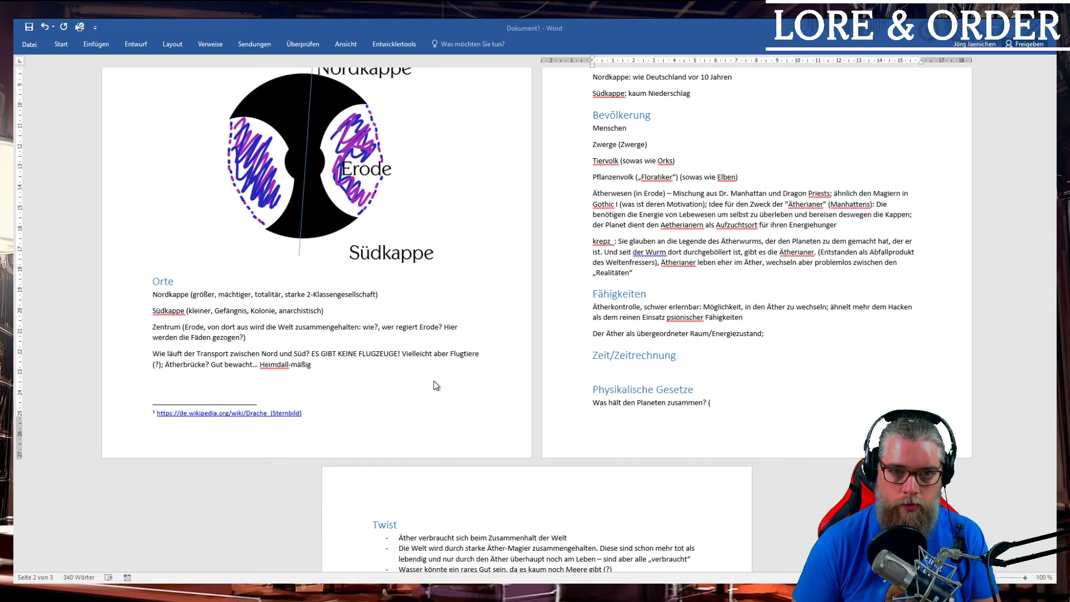
pyautogui.click(701, 372)
pyautogui.hotkey('ctrl', 'v')
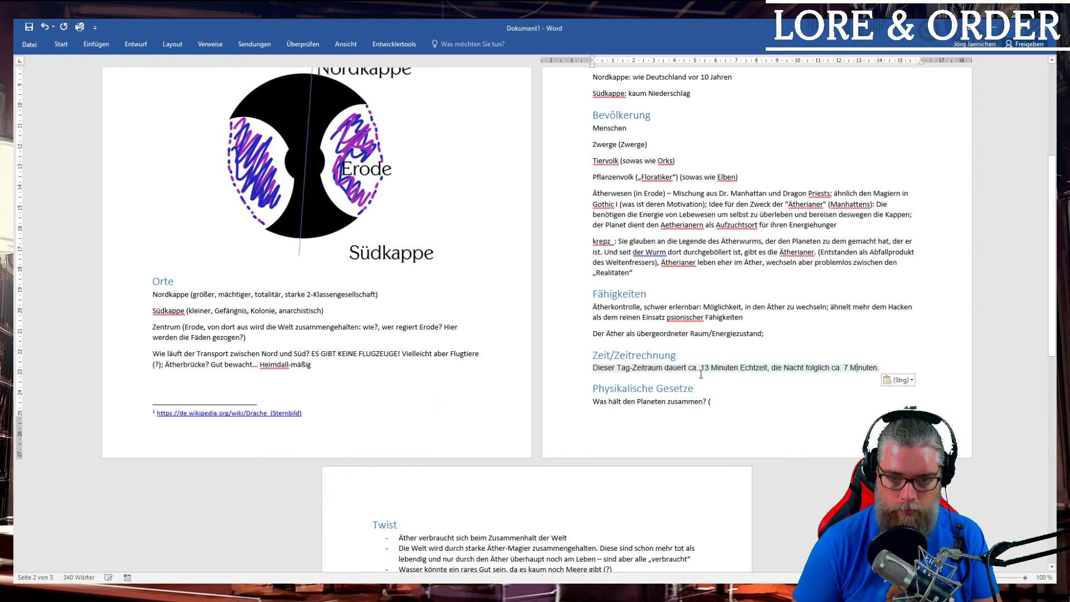
pyautogui.hotkey('ctrl', 't')
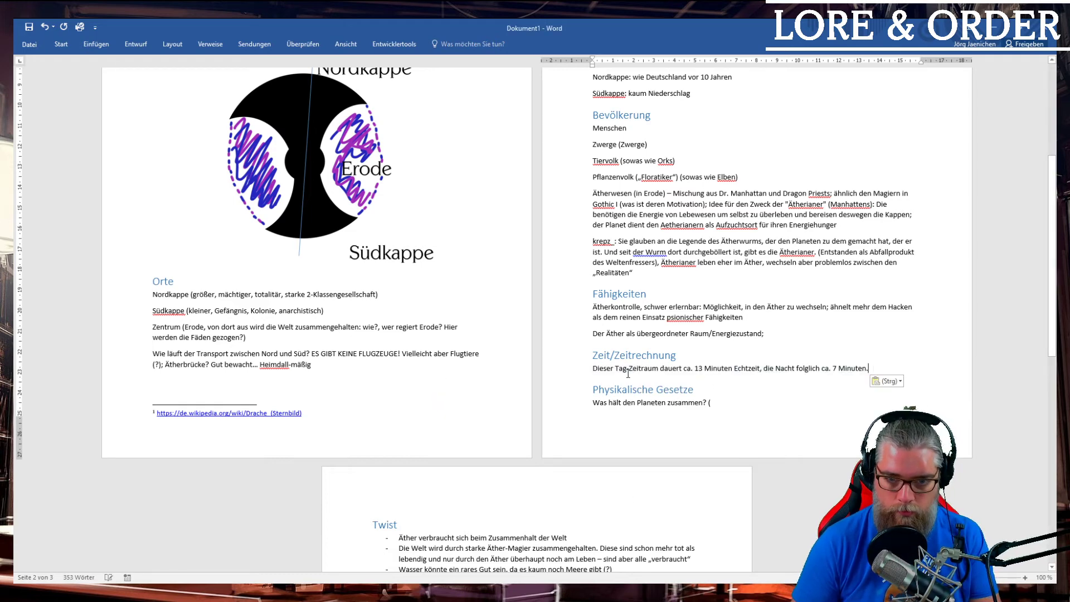
# - Change both 'Minuten' in the day-length sentence to 'Stunden' and delete the word 'Echtzeit'
pyautogui.doubleClick(720, 368)
pyautogui.write('Stunden')
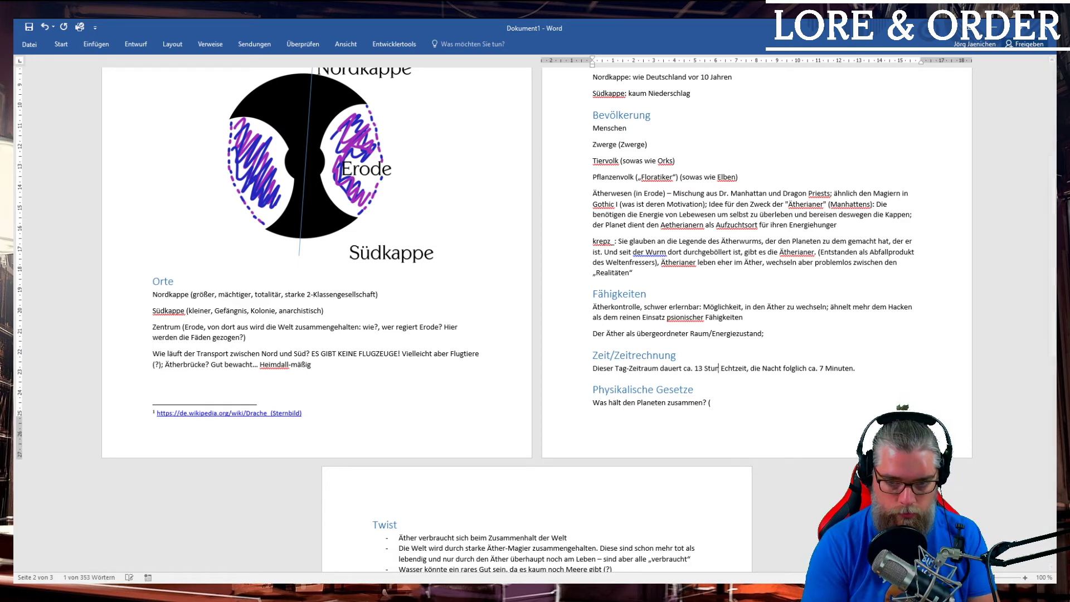
pyautogui.hotkey('ctrl', 'shift', 'Right')
pyautogui.press('Delete')
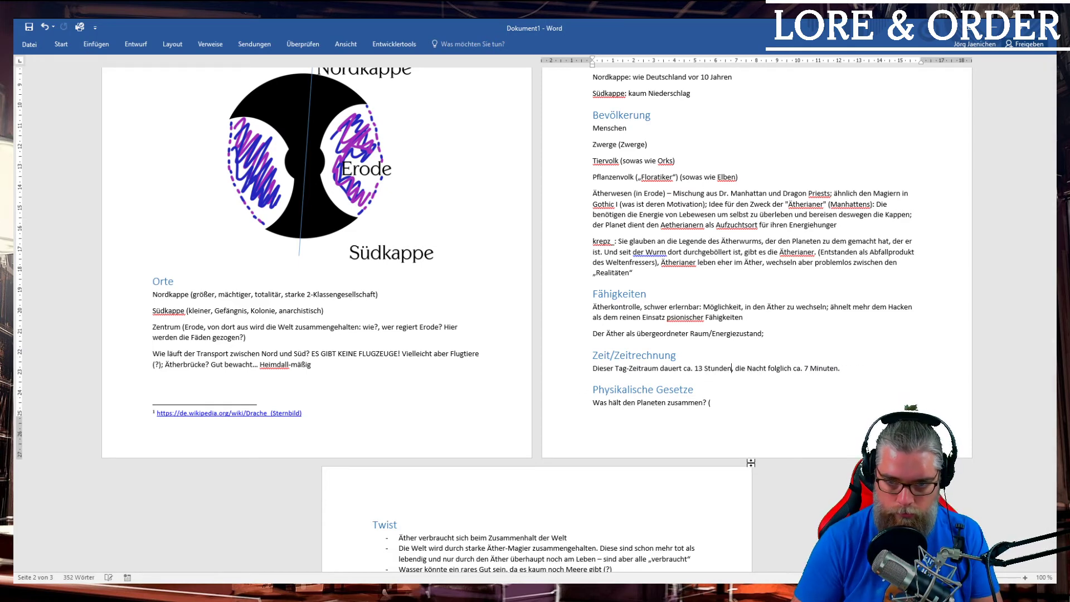
pyautogui.hotkey('shift', 'End')
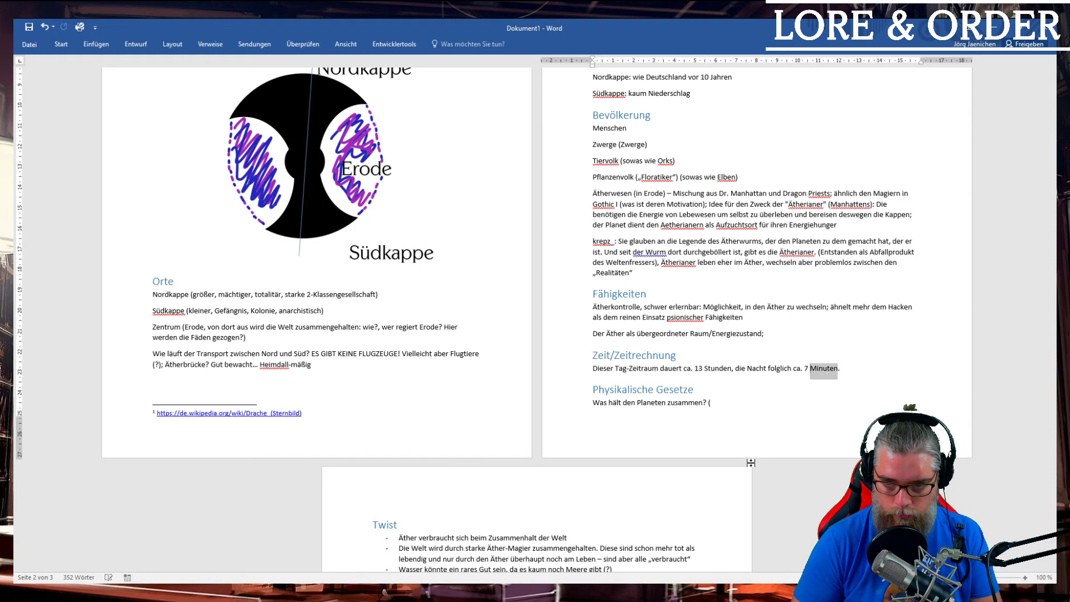
pyautogui.write('Stunden.')
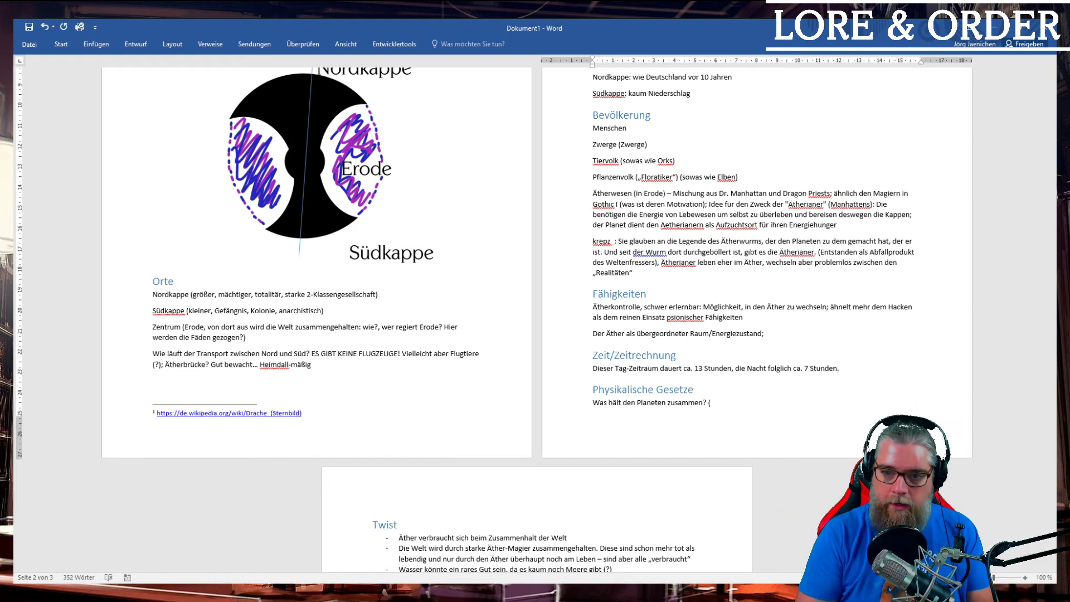
# - Append 'Ein Tag dauert 20 Stunden' to the Zeit/Zeitrechnung paragraph and delete the word 'folglich' from the preceding sentence
pyautogui.write(' Ein Tag ')
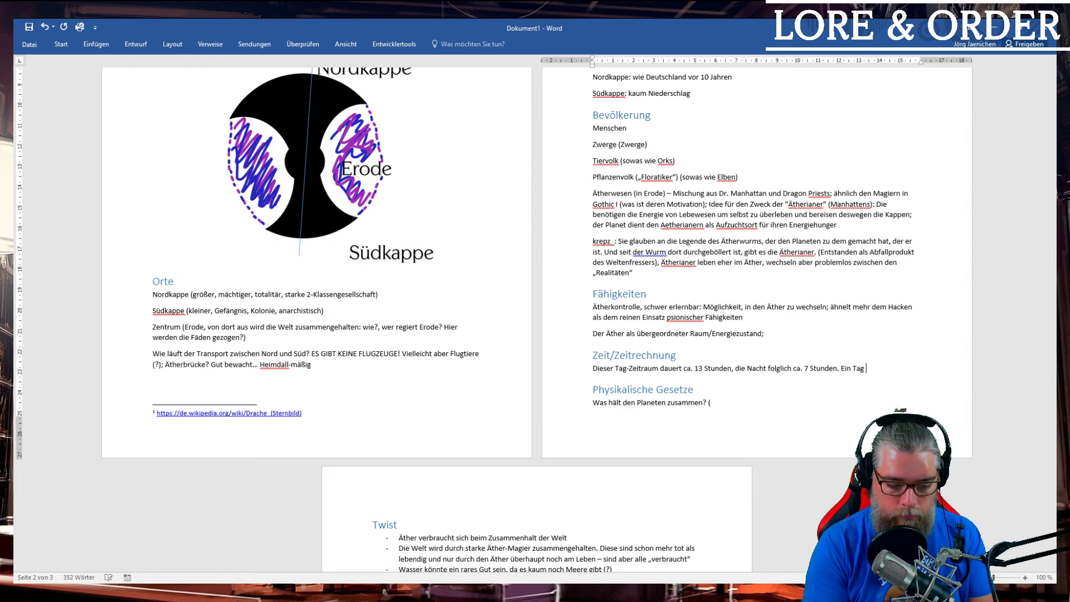
pyautogui.write('dauert 20 S')
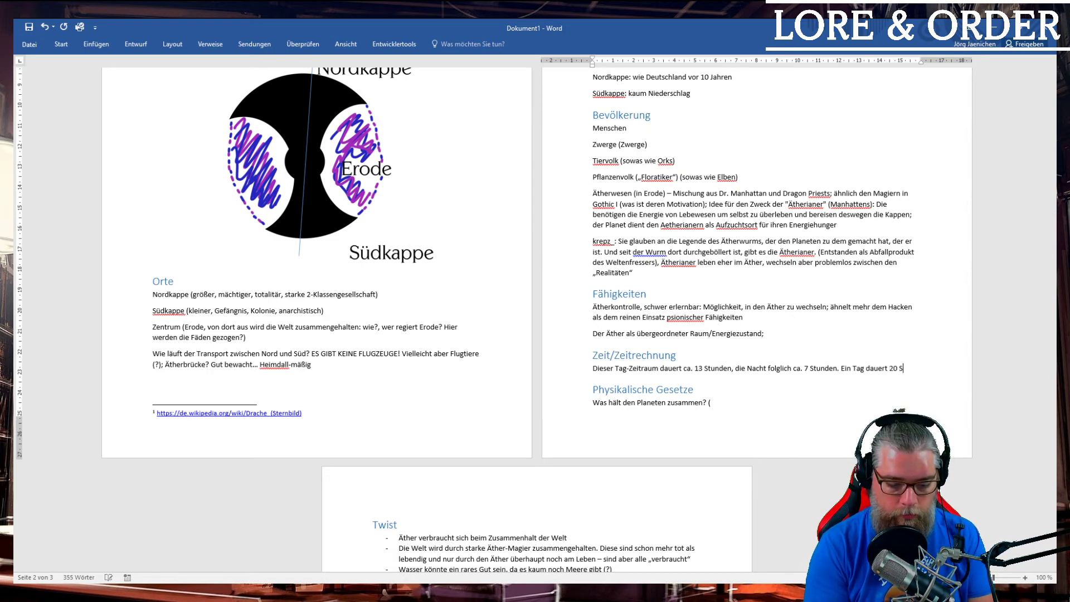
pyautogui.write('tunden')
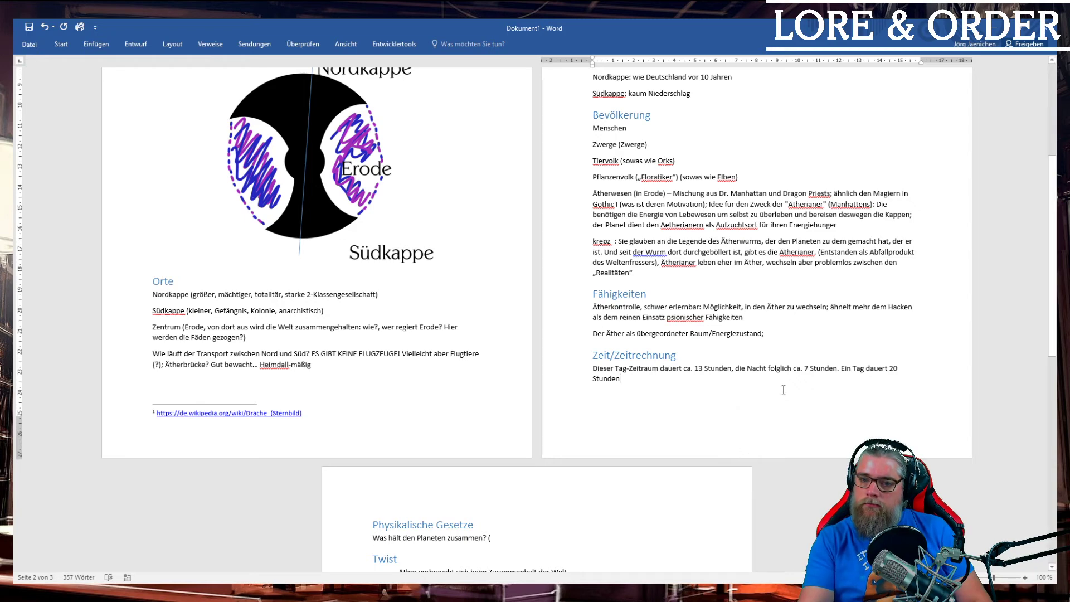
pyautogui.doubleClick(786, 368)
pyautogui.press('BackSpace')
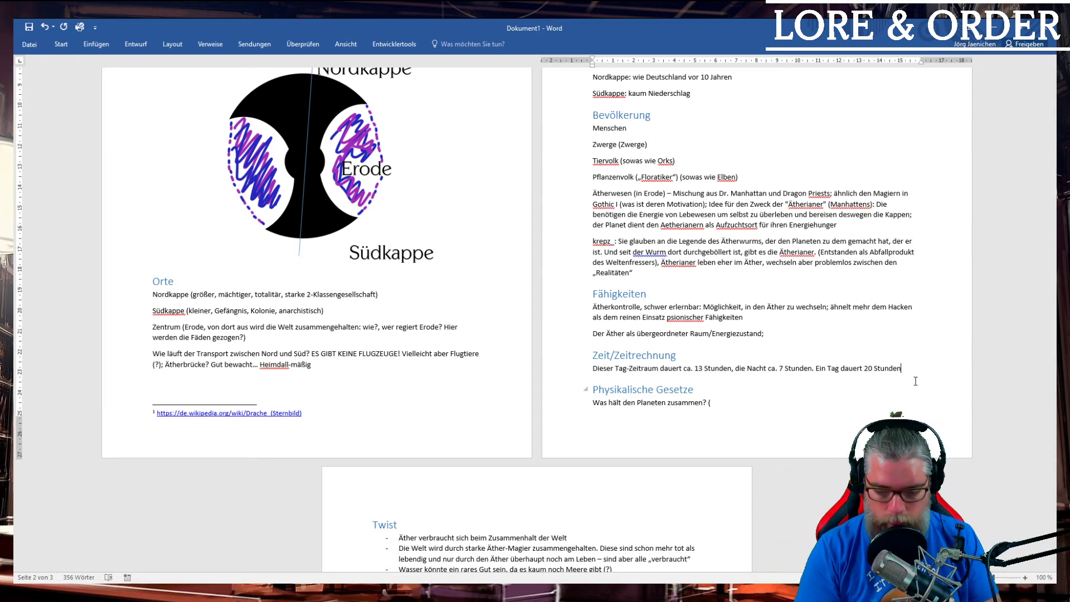
pyautogui.write('Stunden')
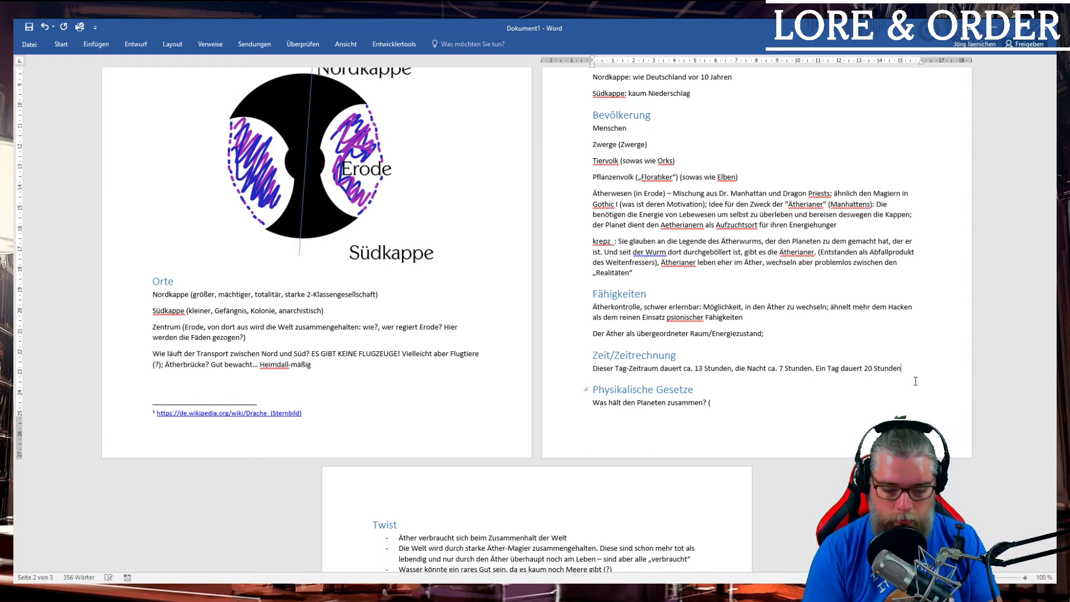
# - Extend the Zeit/Zeitrechnung paragraph with '; eine Stunde hat 100 Minuten; ein Jahr dauert 192 Tage'
pyautogui.write('; eine S')
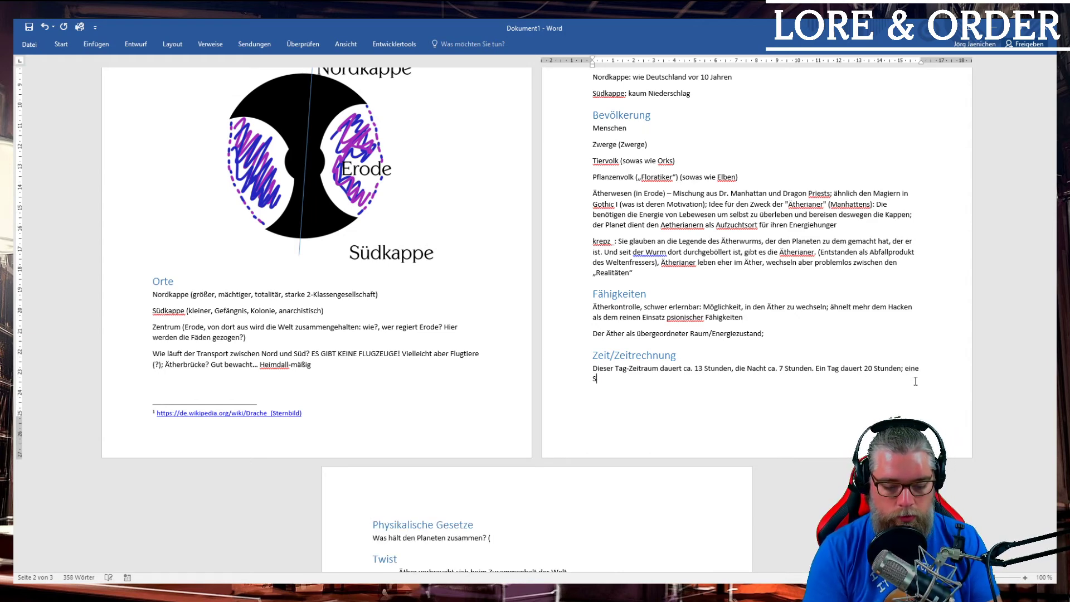
pyautogui.write('tunde hat 10')
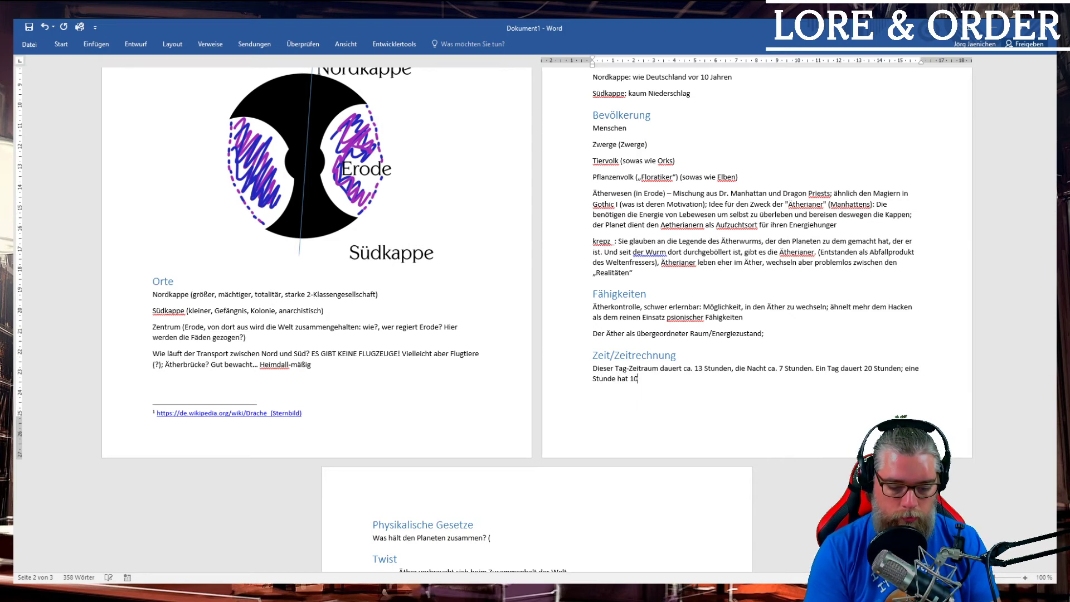
pyautogui.write('0 Minuten')
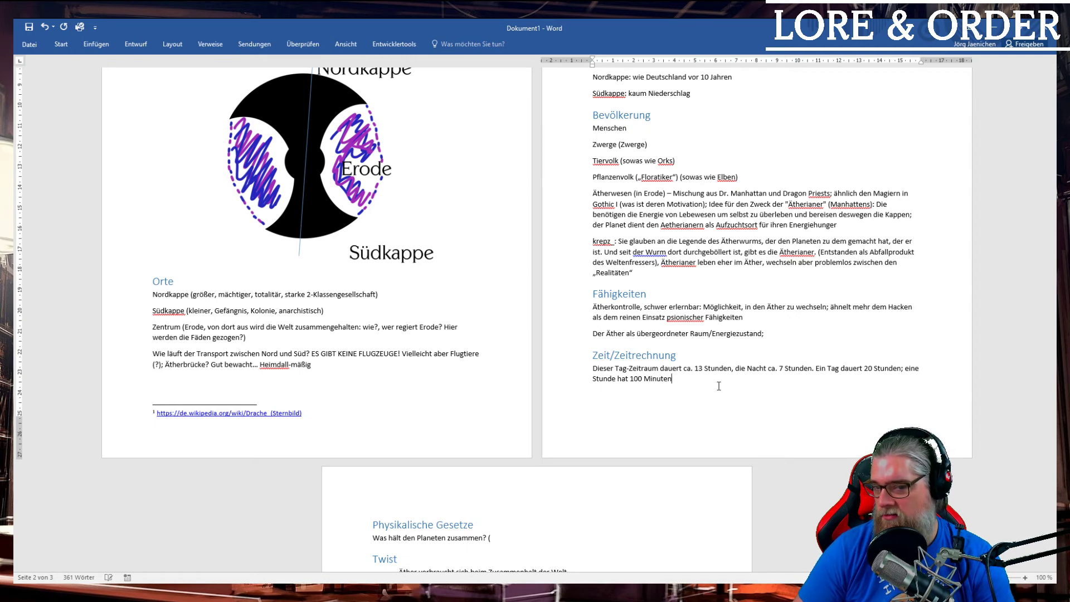
pyautogui.write('; e')
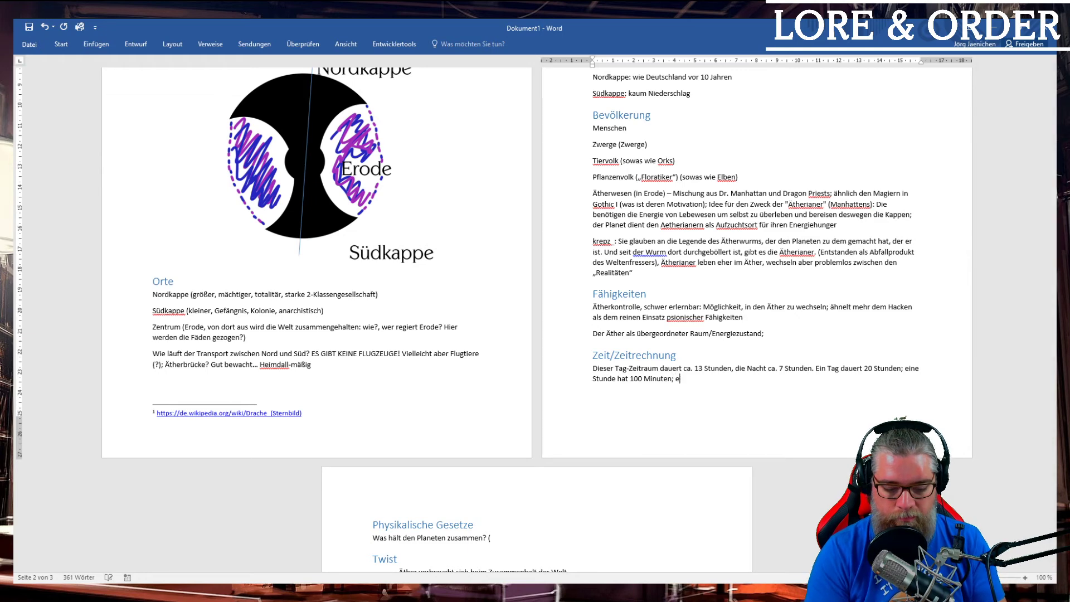
pyautogui.write('in Jahr ')
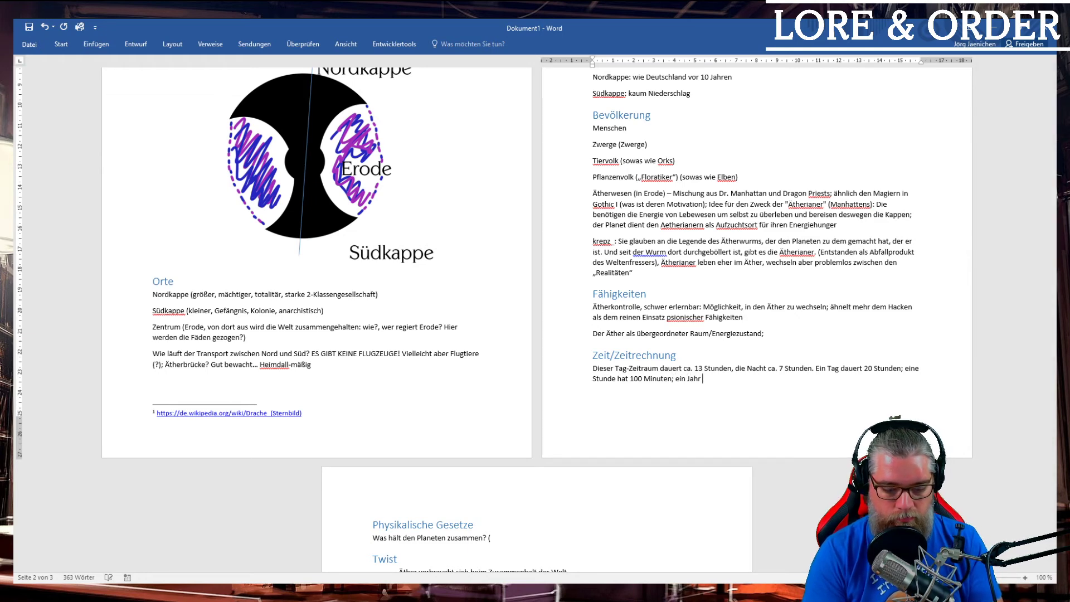
pyautogui.write('dauert 192 Tage')
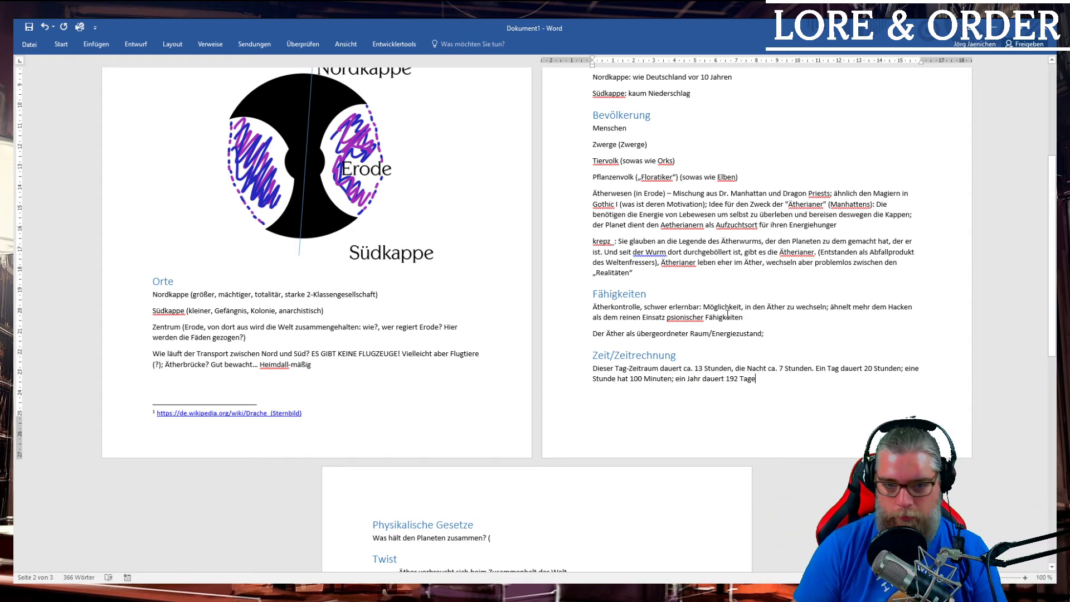
# - Extend the 'Menschen' entry under Bevölkerung with ': wissen, dass ihr Planet mal angenagt wurde, wissen aber nicht, warum er noch zusammenhält'
pyautogui.scroll(-1, 727, 314)
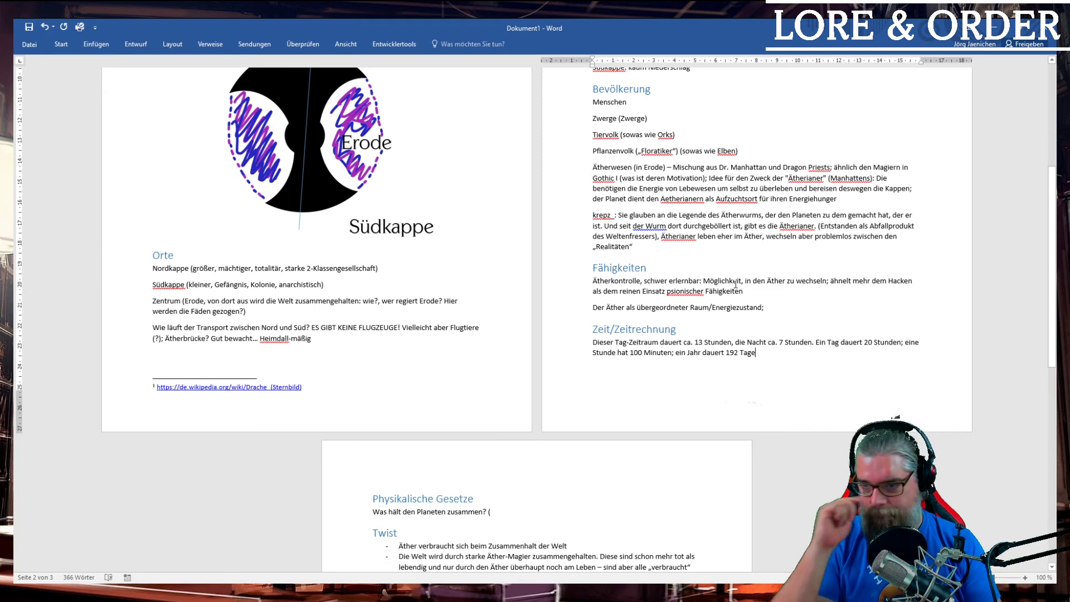
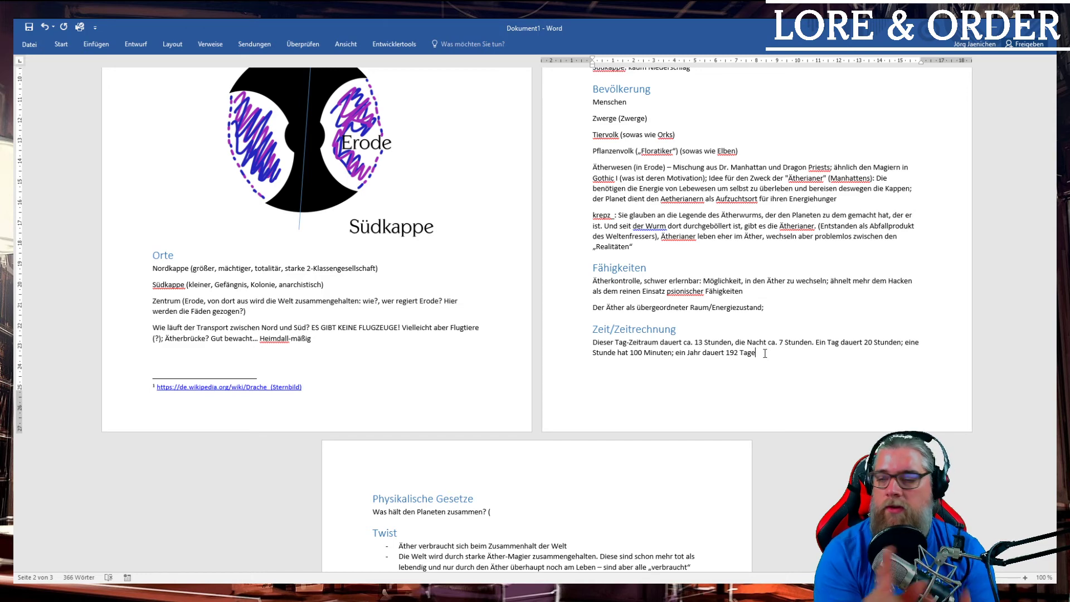
pyautogui.click(639, 91)
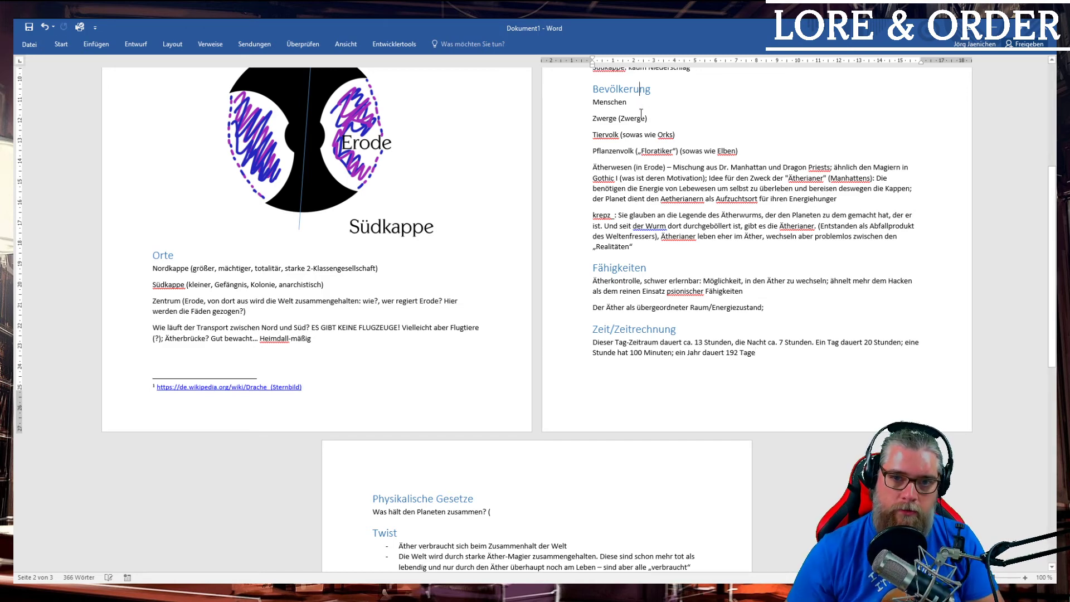
pyautogui.write(':')
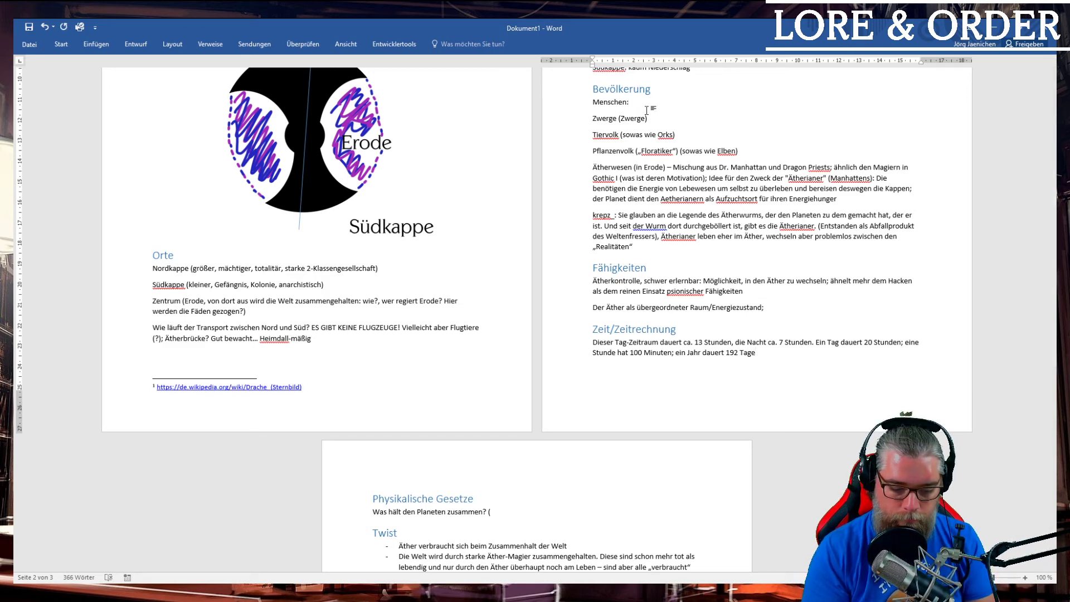
pyautogui.write(' wissen, dass ')
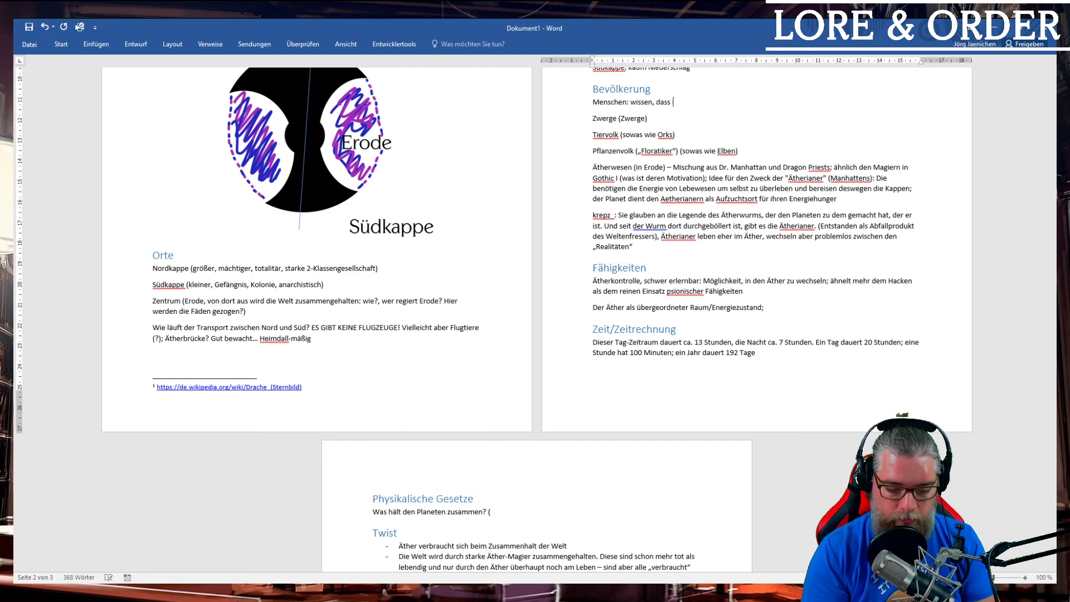
pyautogui.write('ihr Planet mal ')
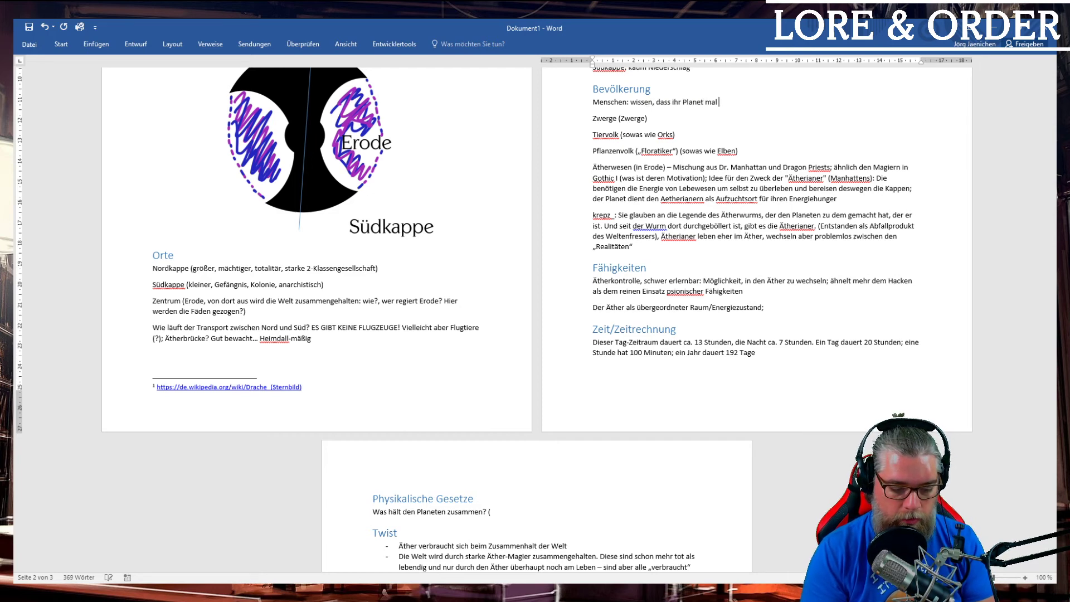
pyautogui.write('angen')
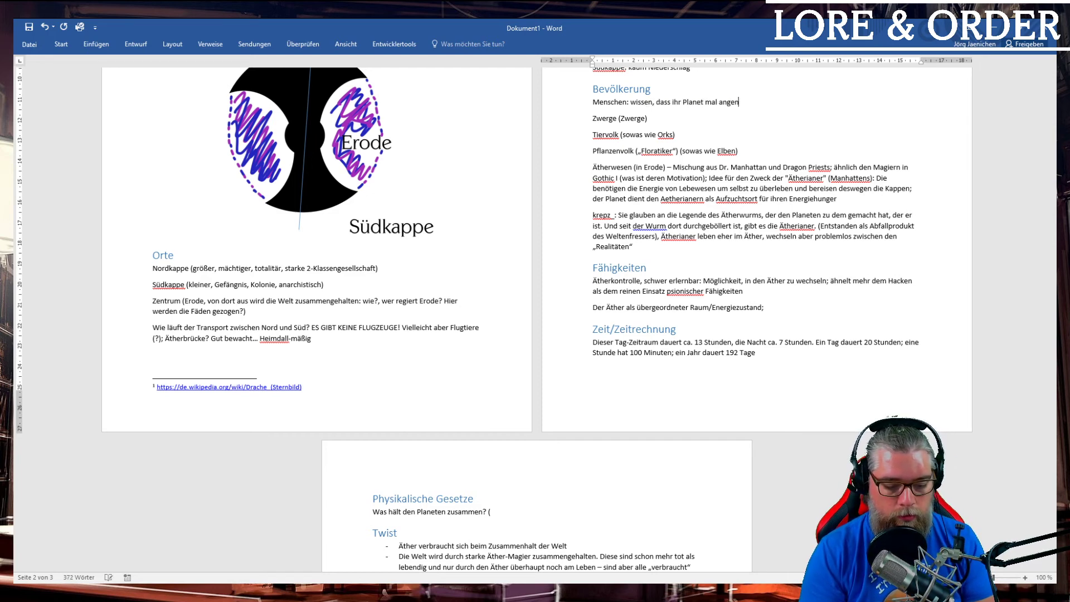
pyautogui.write('agt wurde, wissen aber nicht m,wa')
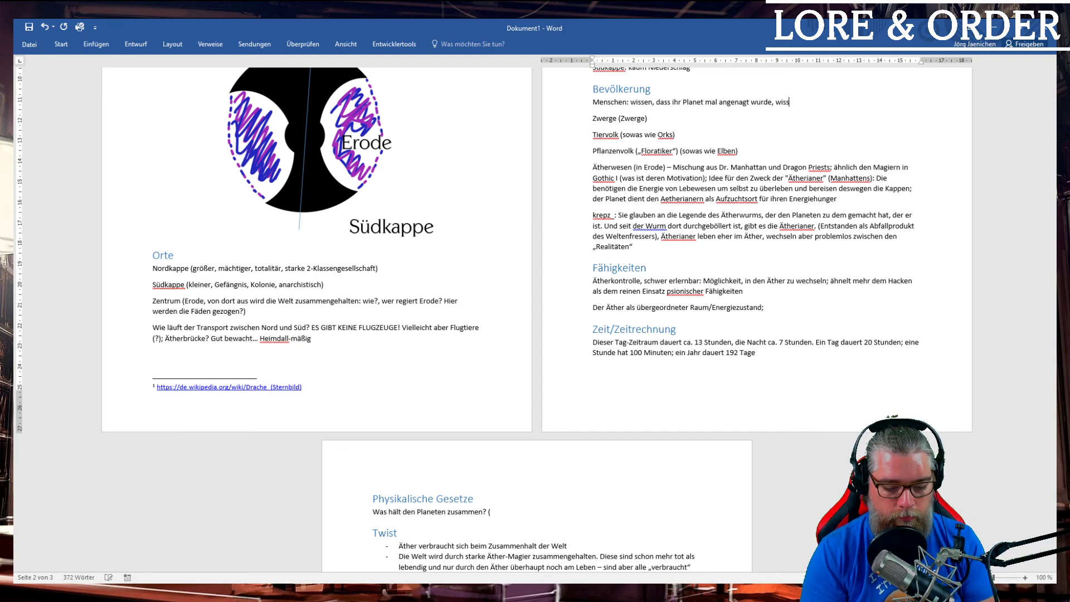
pyautogui.press('BackSpace')
pyautogui.press('BackSpace')
pyautogui.press('BackSpace')
pyautogui.press('BackSpace')
pyautogui.press('BackSpace')
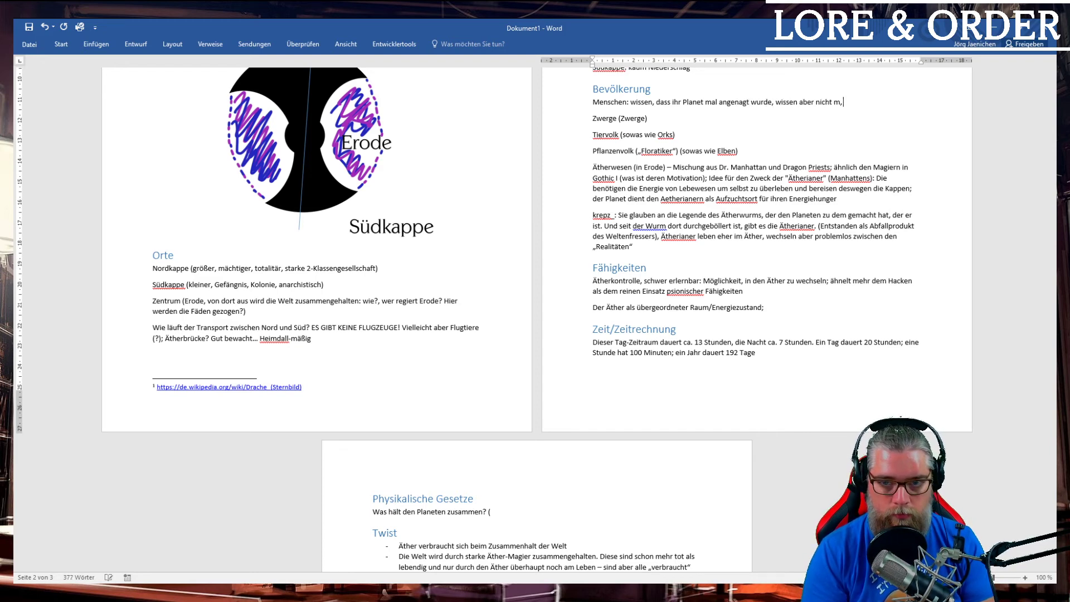
pyautogui.write(', wa')
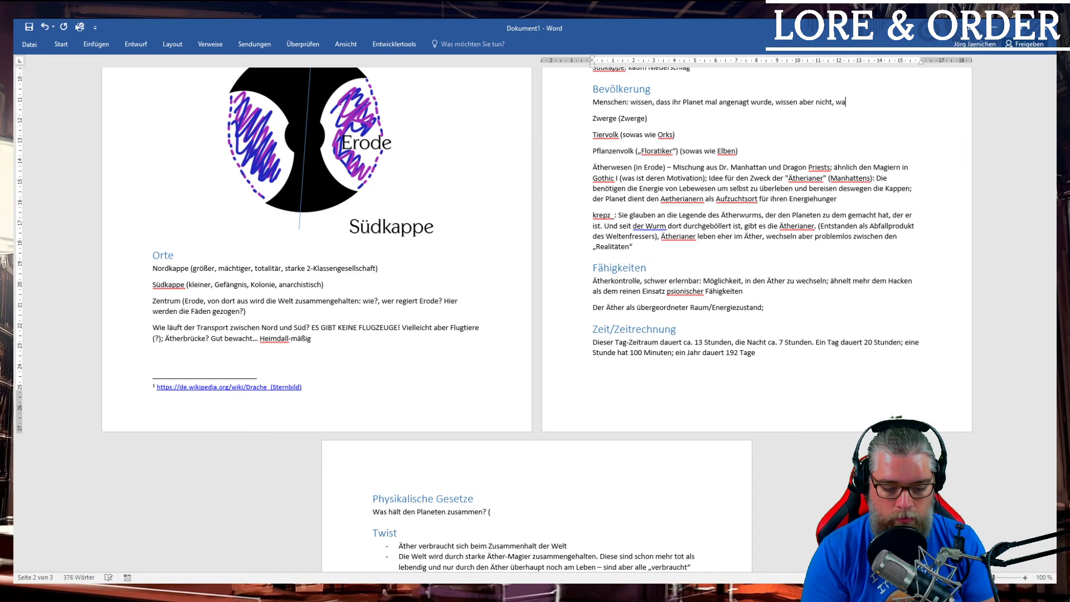
pyautogui.write('rum er noch zusam')
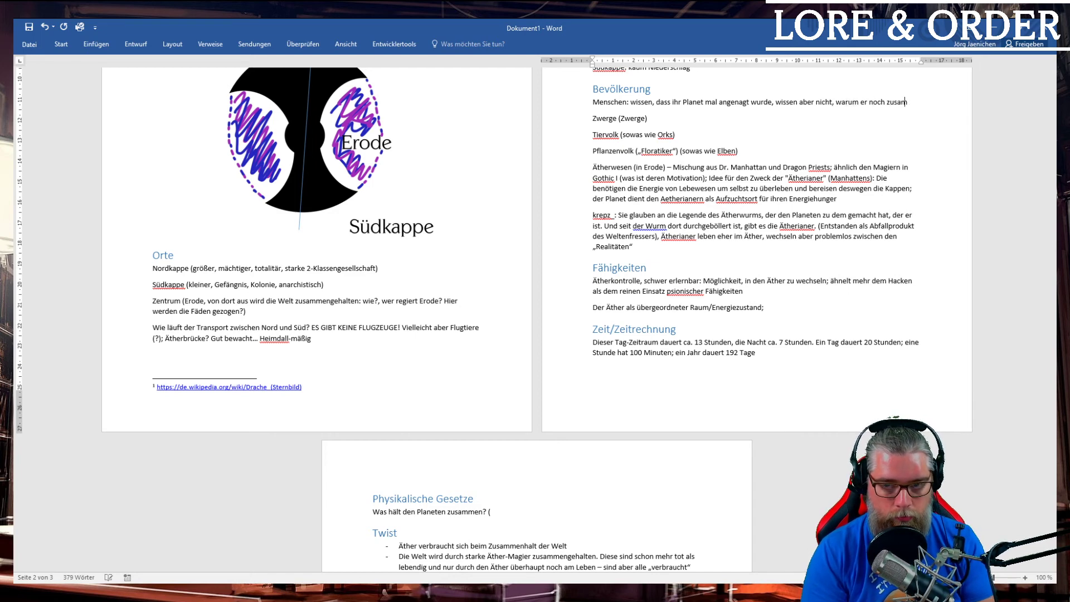
pyautogui.write('menhält (')
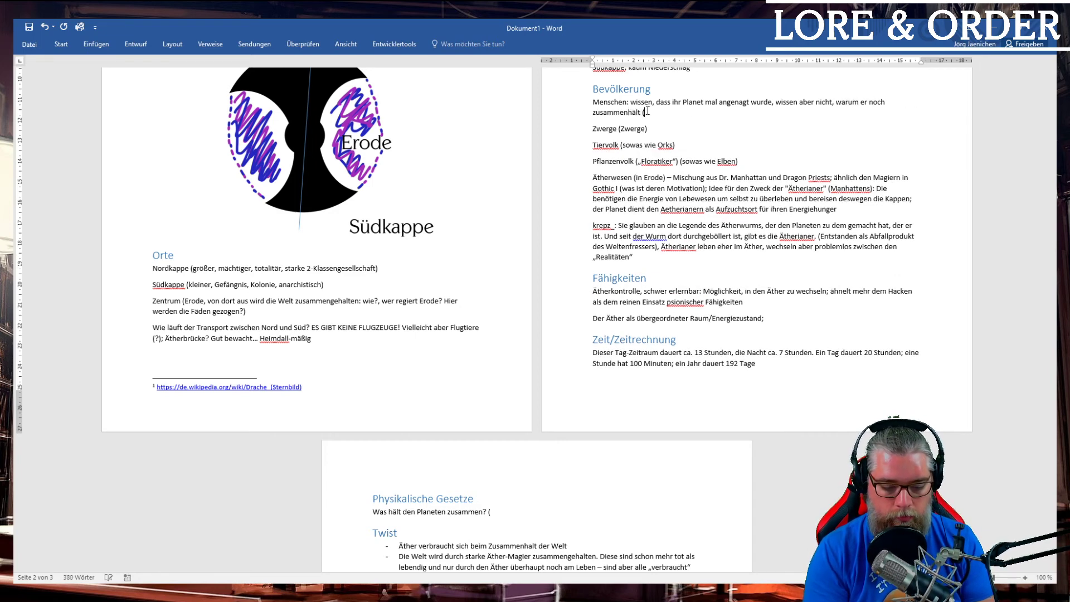
# - Complete the 'Menschen' entry with the parenthetical remark '(Grund für mystischen Aberglauben)'
pyautogui.write('Grund für ')
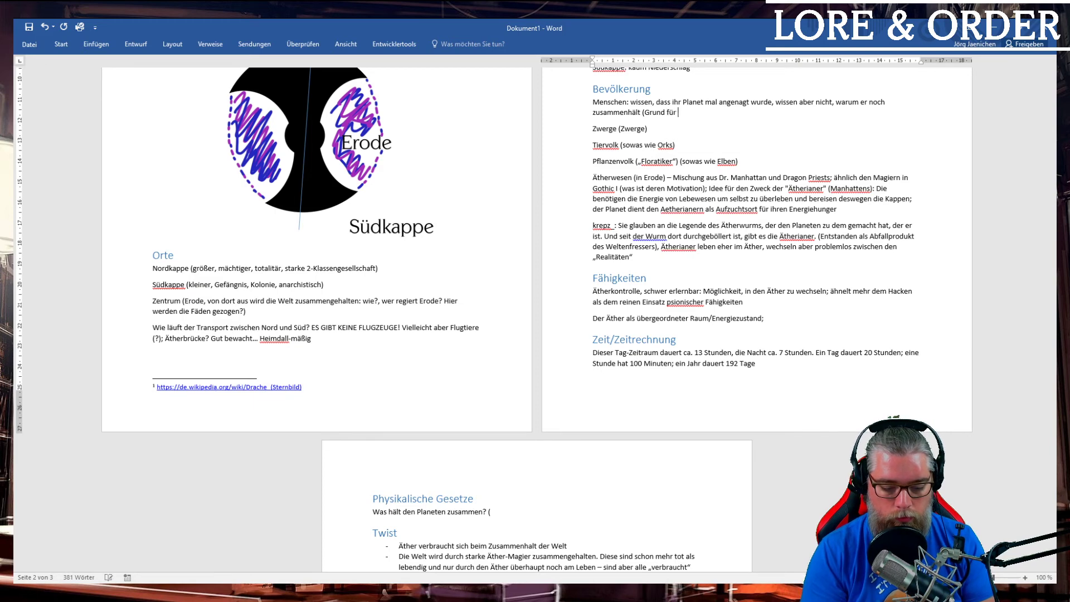
pyautogui.write('mysischen Ab')
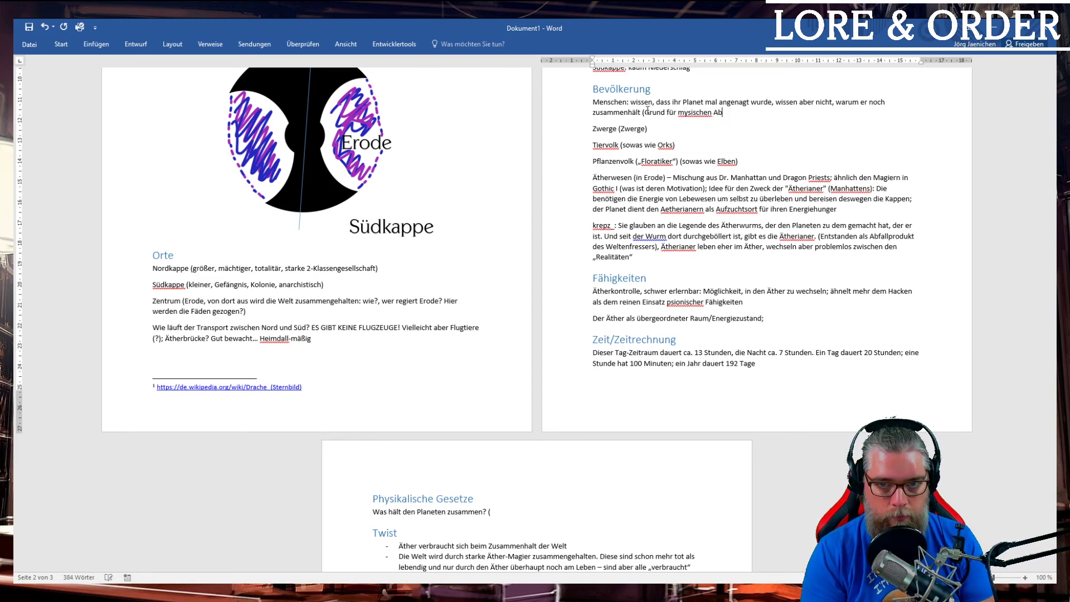
pyautogui.press('BackSpace')
pyautogui.press('BackSpace')
pyautogui.press('BackSpace')
pyautogui.press('BackSpace')
pyautogui.press('BackSpace')
pyautogui.press('BackSpace')
pyautogui.press('BackSpace')
pyautogui.press('BackSpace')
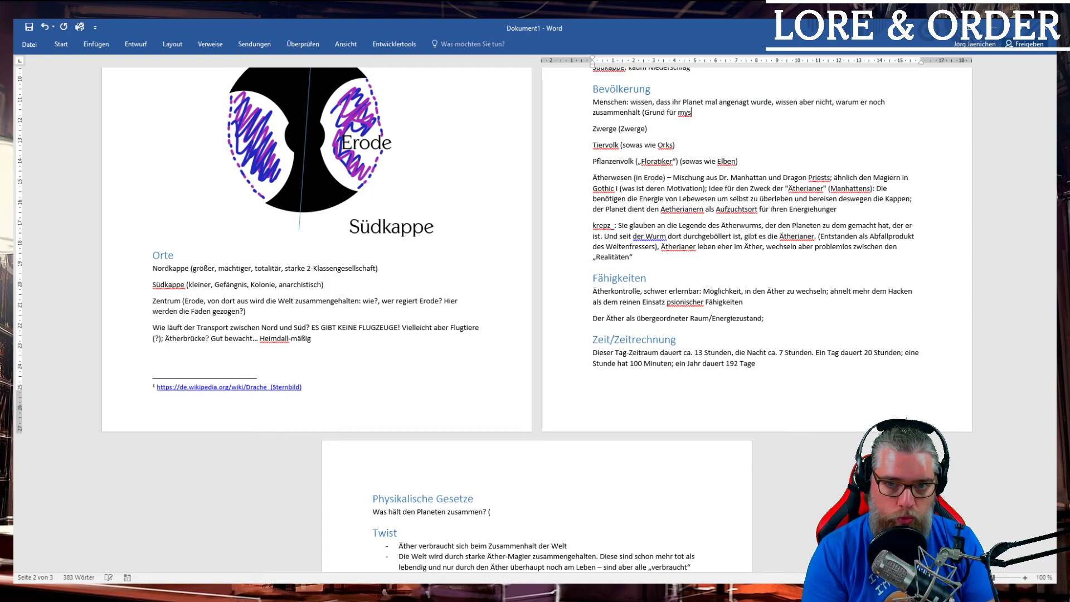
pyautogui.write('tischen Aberg')
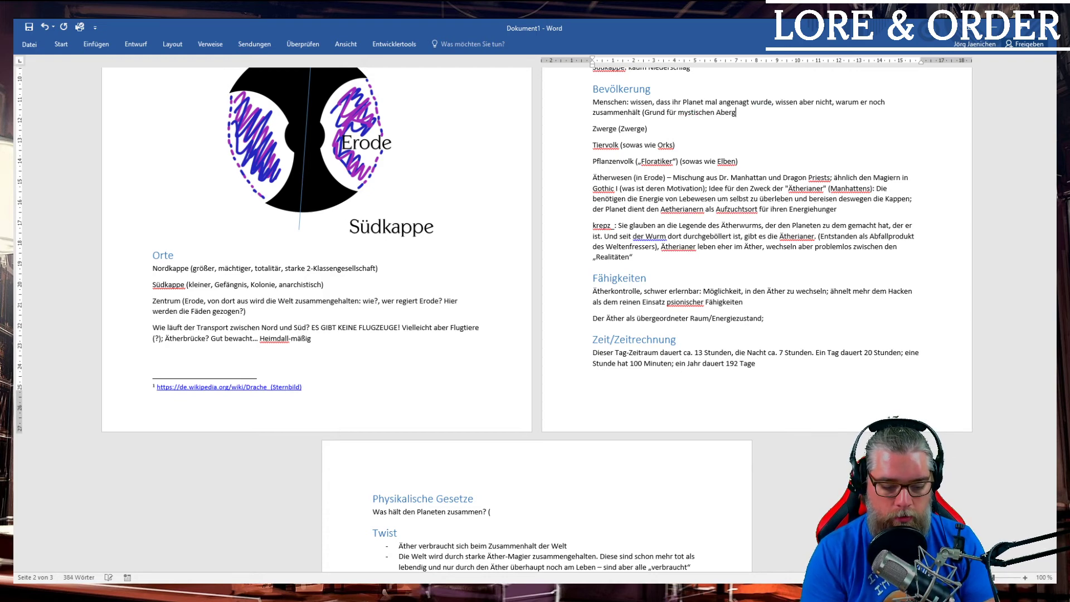
pyautogui.write('lauben)')
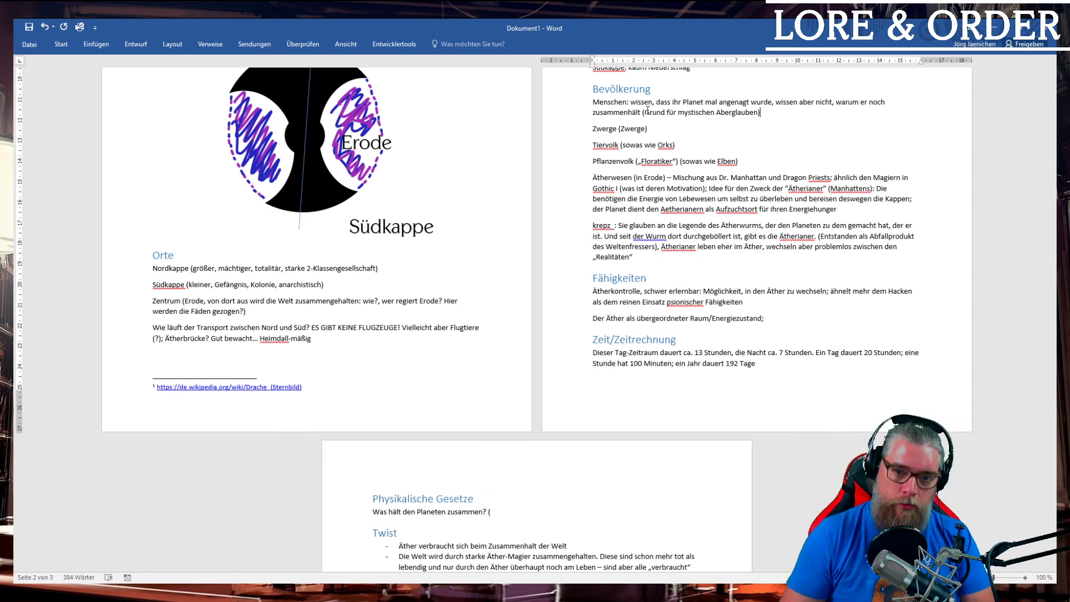
# - Add a new last bullet to the Twist list reading 'Erode ist fast ausschließlich den Ätherianern bekannt'
pyautogui.scroll(-2, 635, 324)
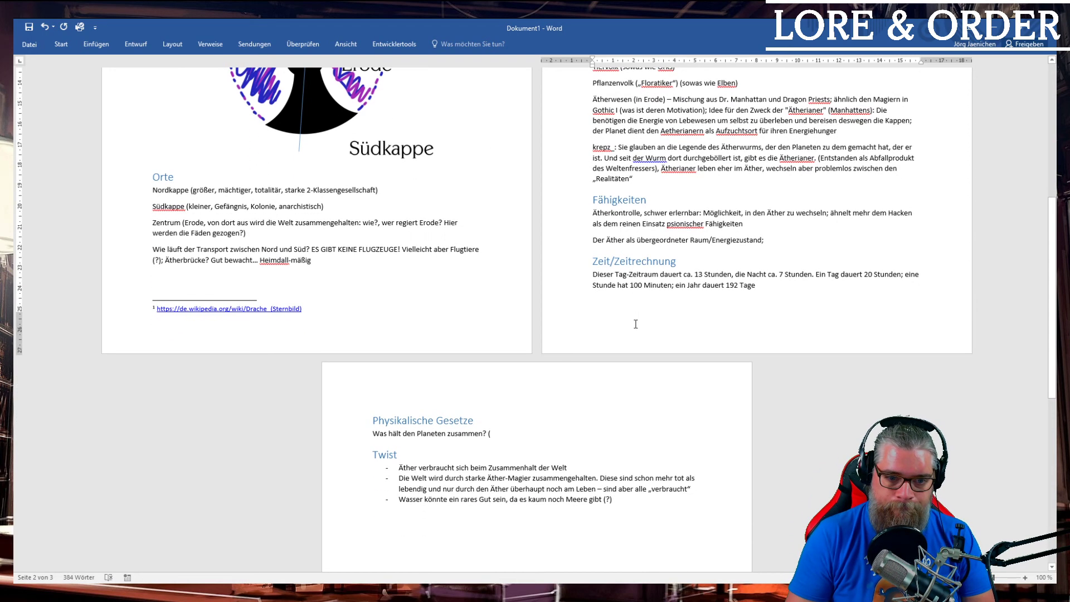
pyautogui.click(635, 502)
pyautogui.press('Return')
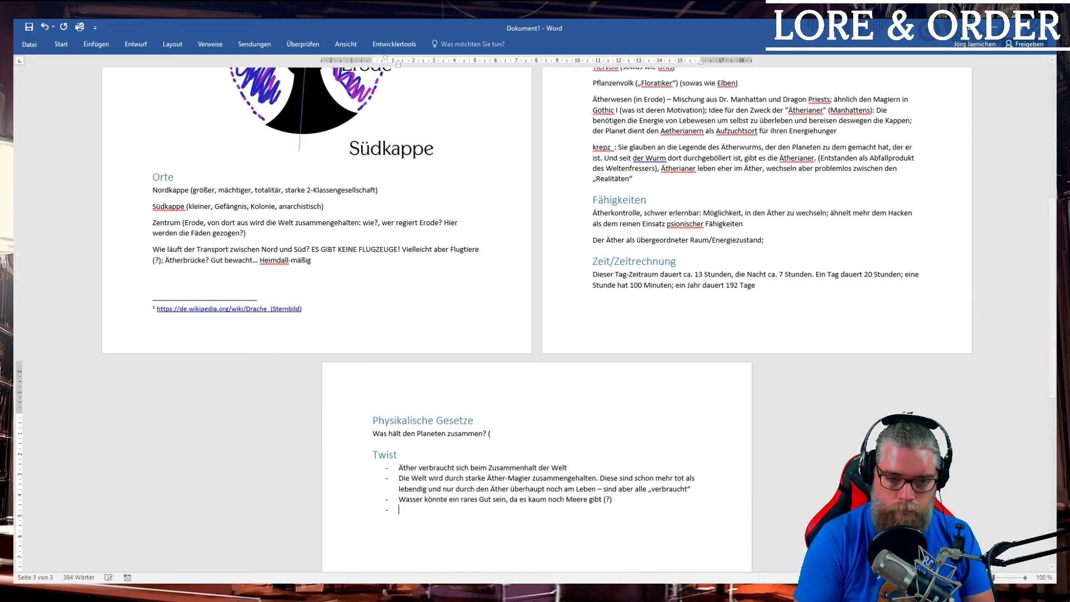
pyautogui.write('Erode ist ')
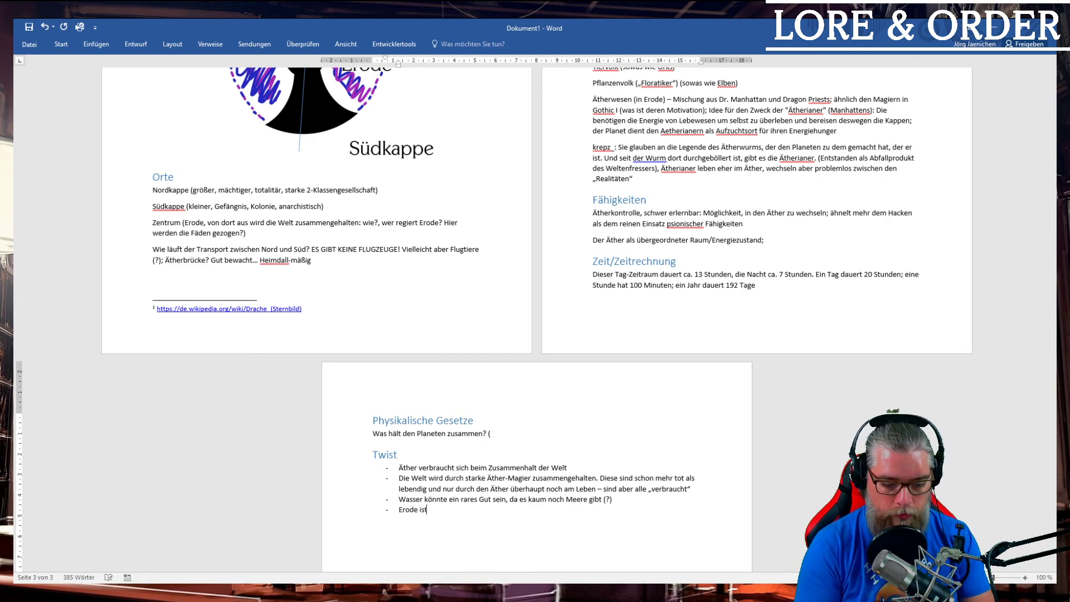
pyautogui.write('fast ausschlie')
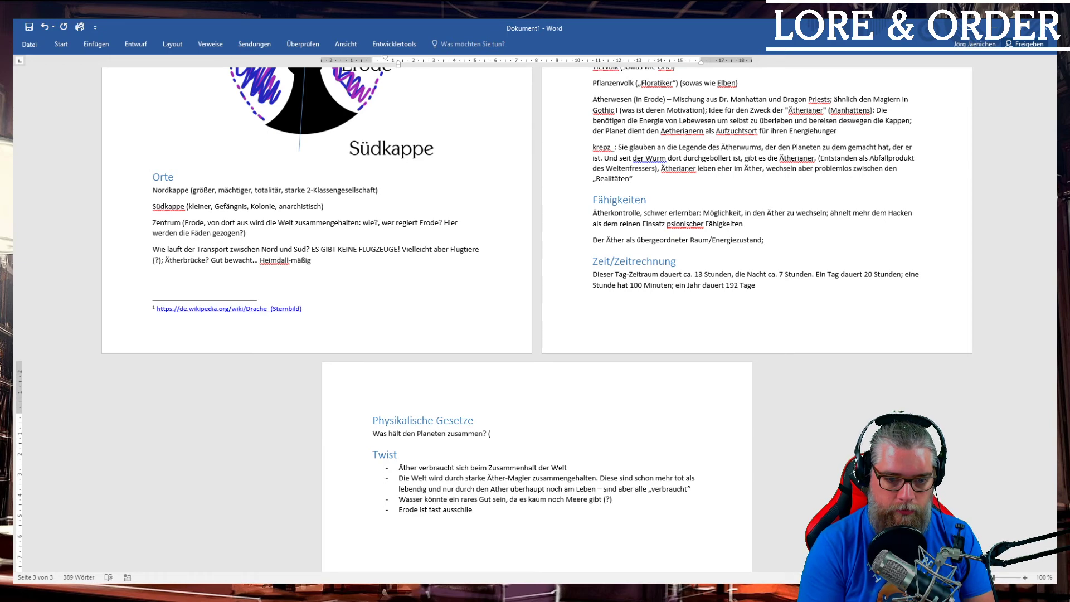
pyautogui.write('ßlich den Äthe')
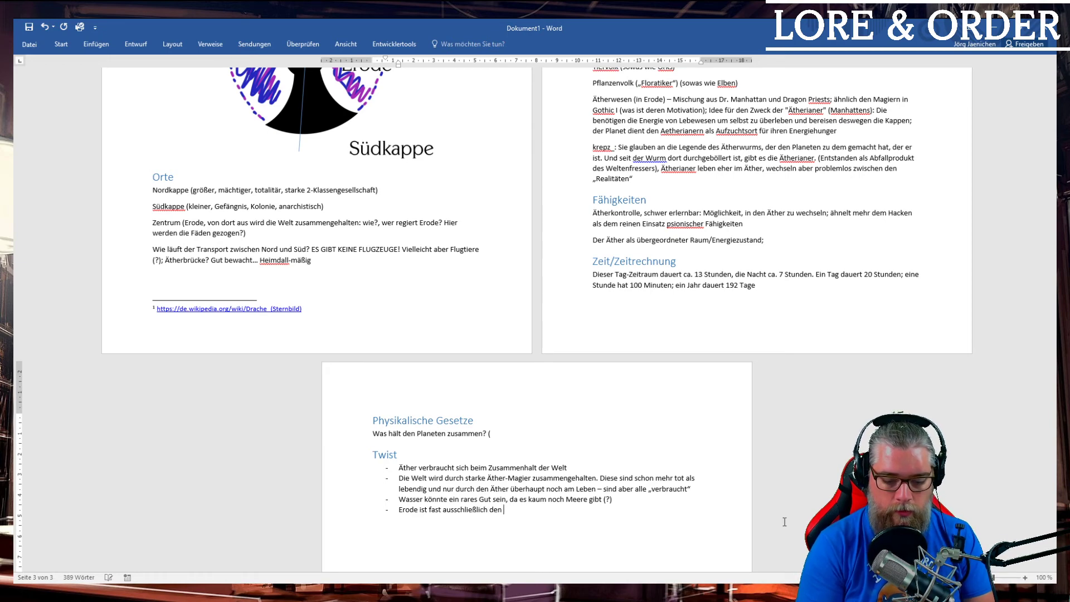
pyautogui.write('rianern bekannt')
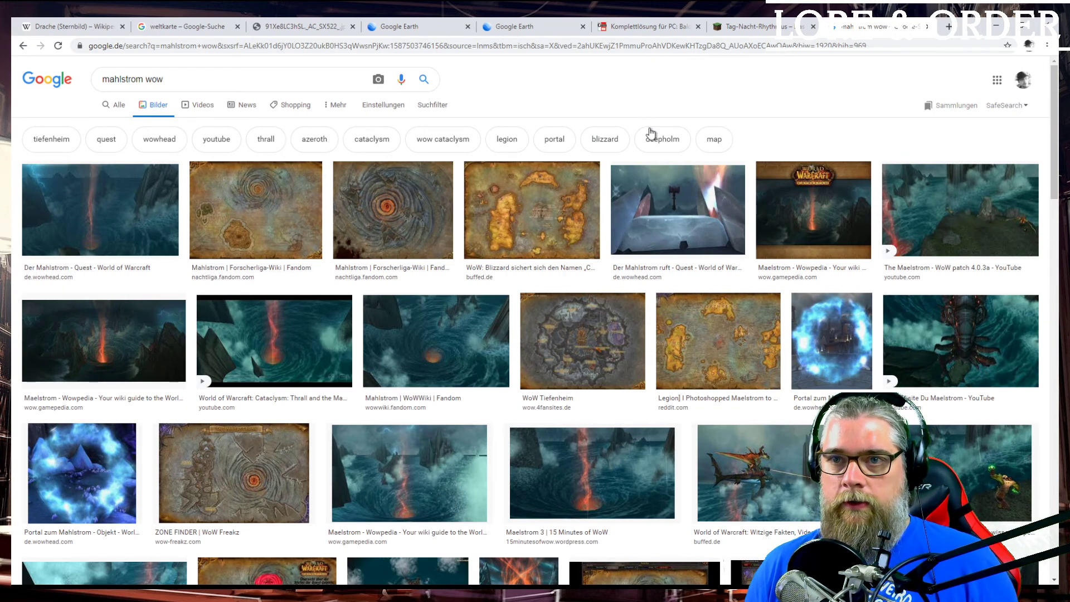
# - Look through the browser's 'mahlstrom wow' image results for depictions and maps of the maelstrom
pyautogui.scroll(-3, 647, 122)
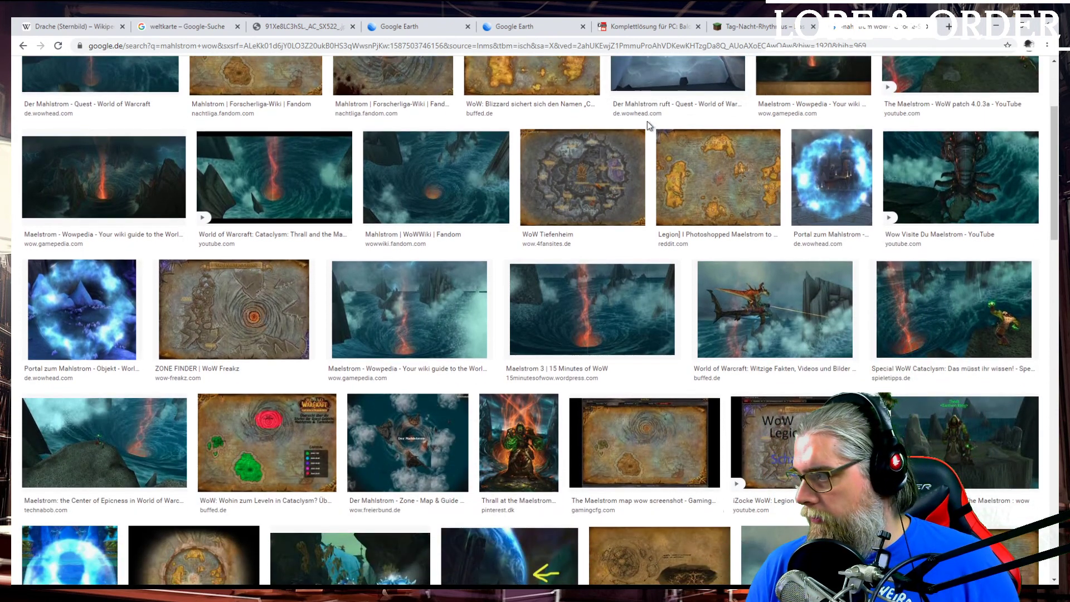
pyautogui.scroll(-1, 650, 125)
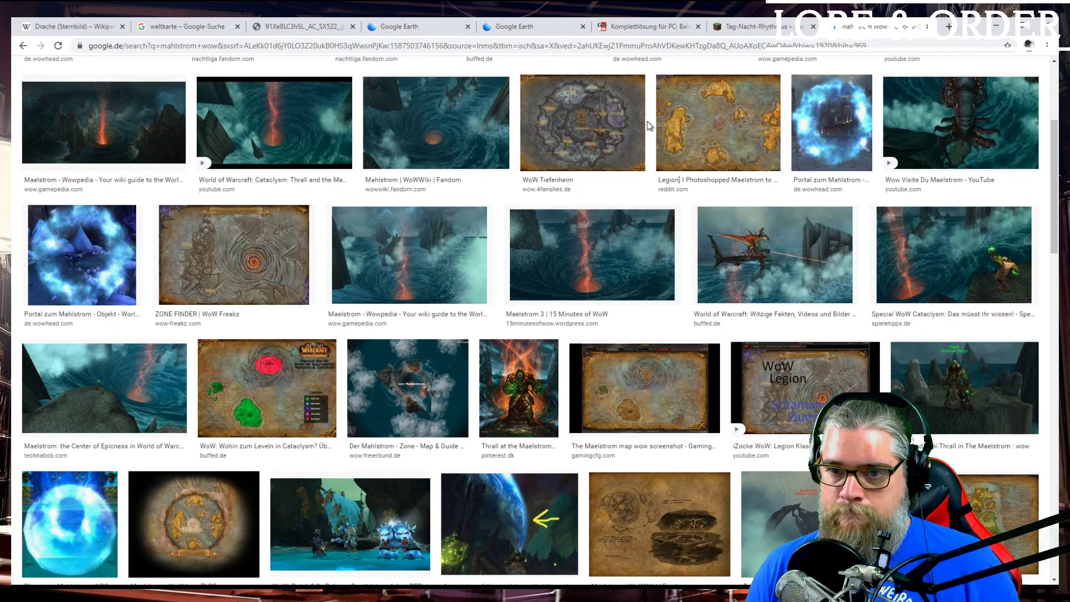
pyautogui.scroll(-4, 649, 125)
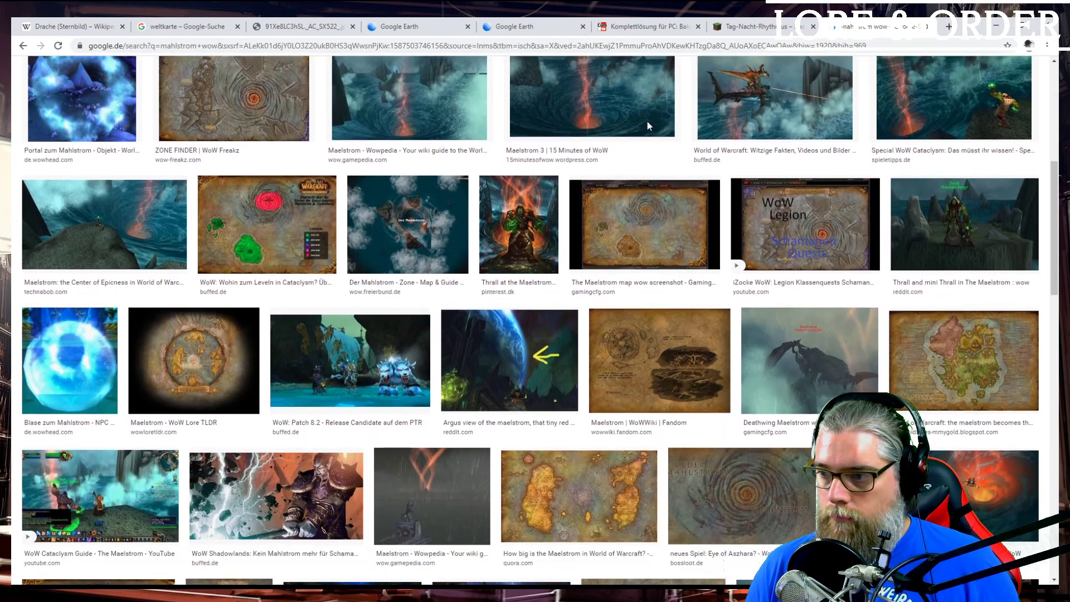
pyautogui.scroll(-1, 648, 127)
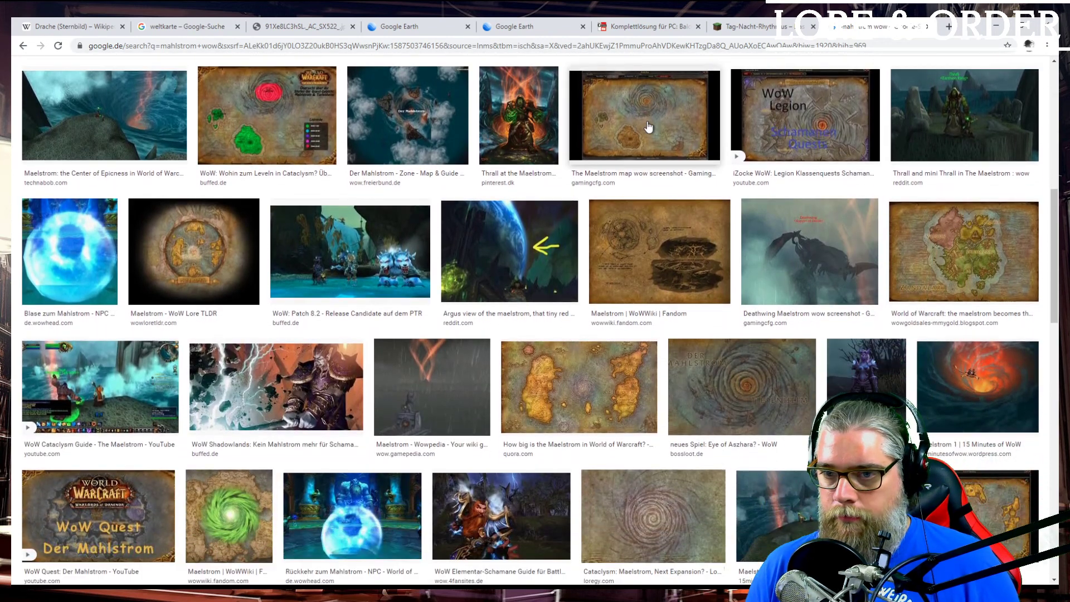
pyautogui.scroll(6, 649, 128)
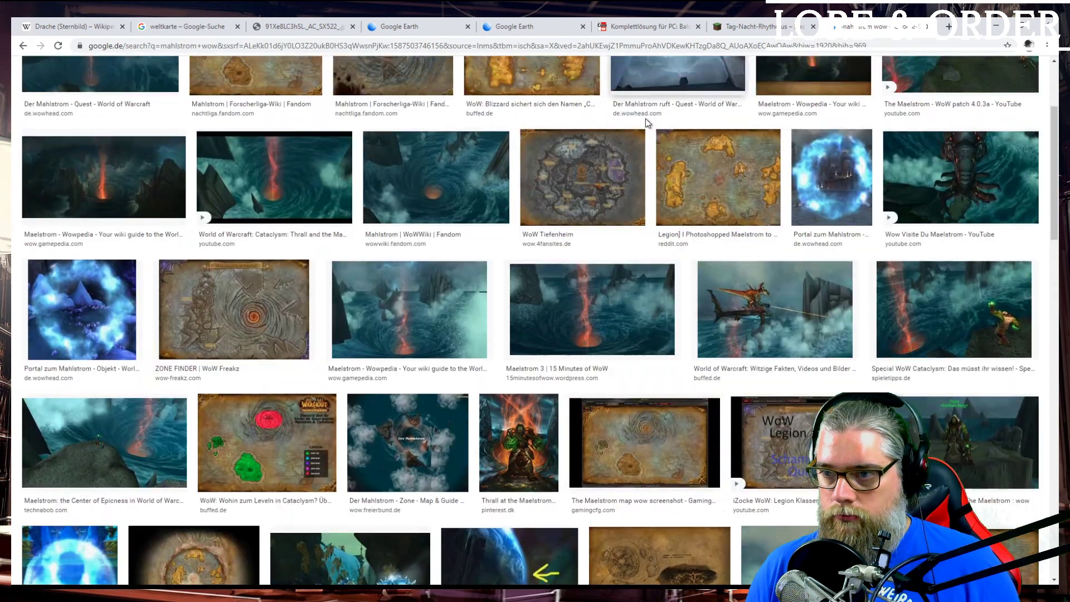
pyautogui.scroll(1, 646, 119)
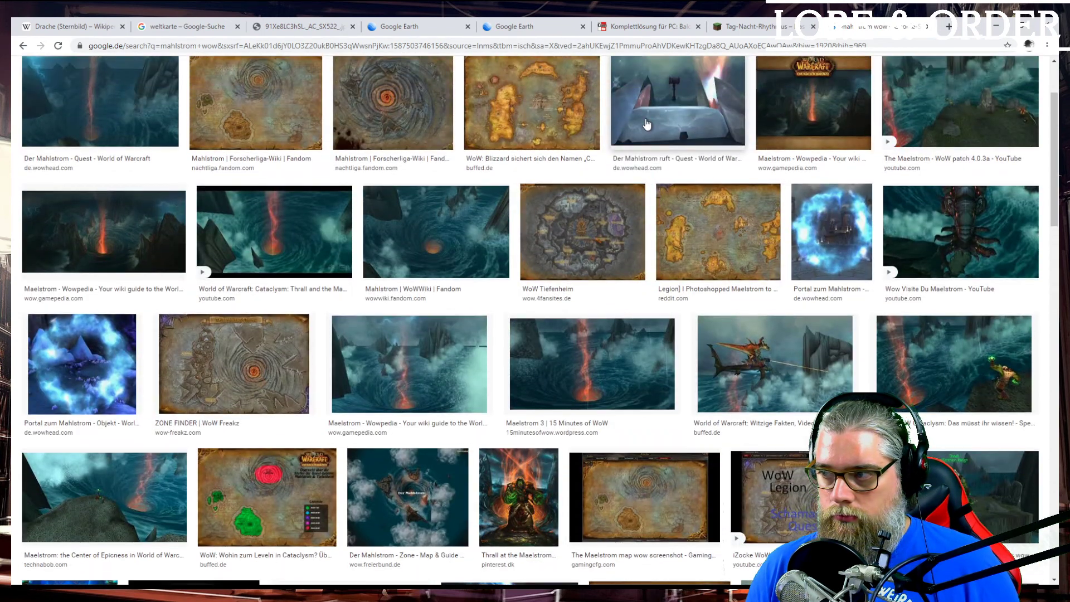
pyautogui.scroll(2, 647, 124)
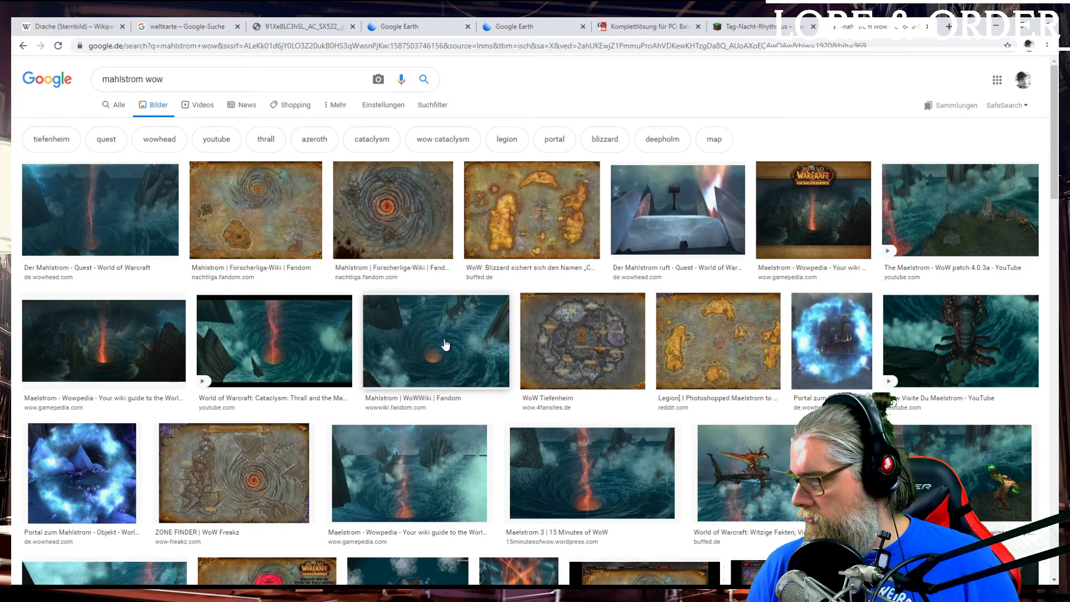
# - Refine the image search to 'mahlstrom region wow' and look through the results for views of the region
pyautogui.click(146, 79)
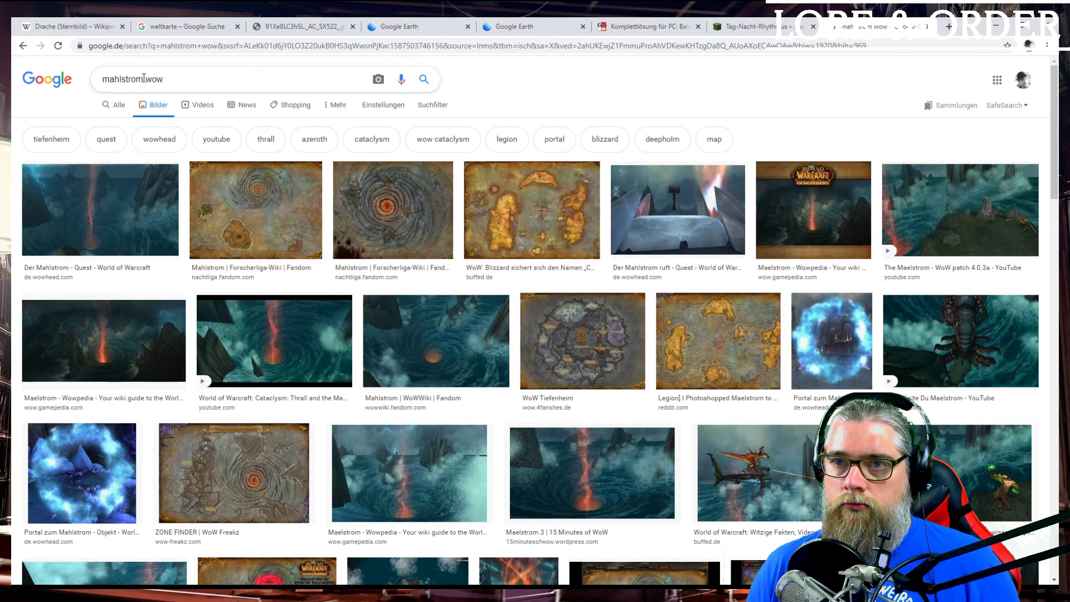
pyautogui.write('region')
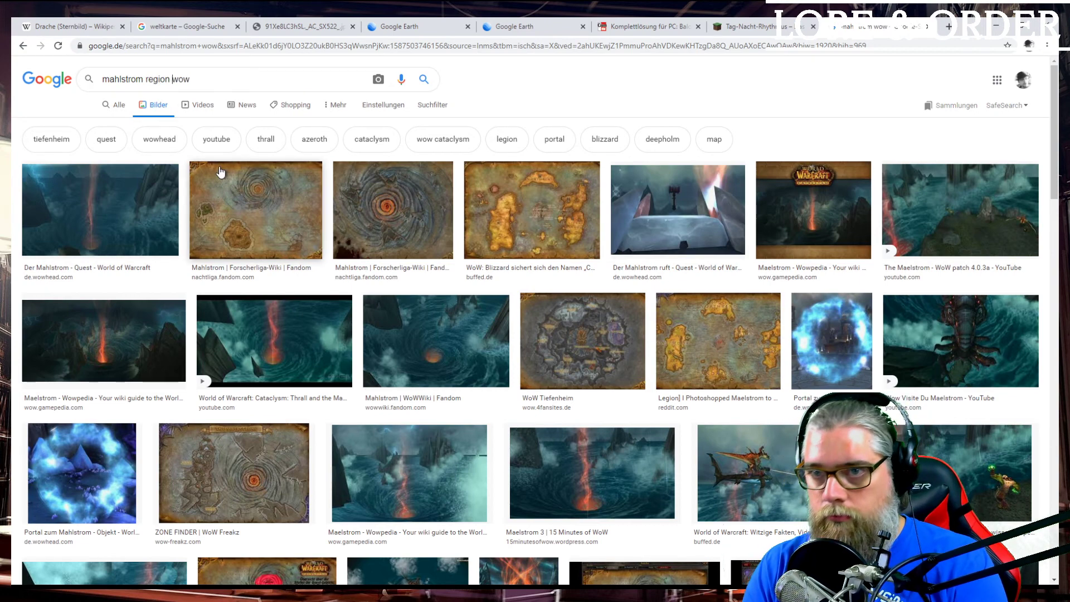
pyautogui.press('Return')
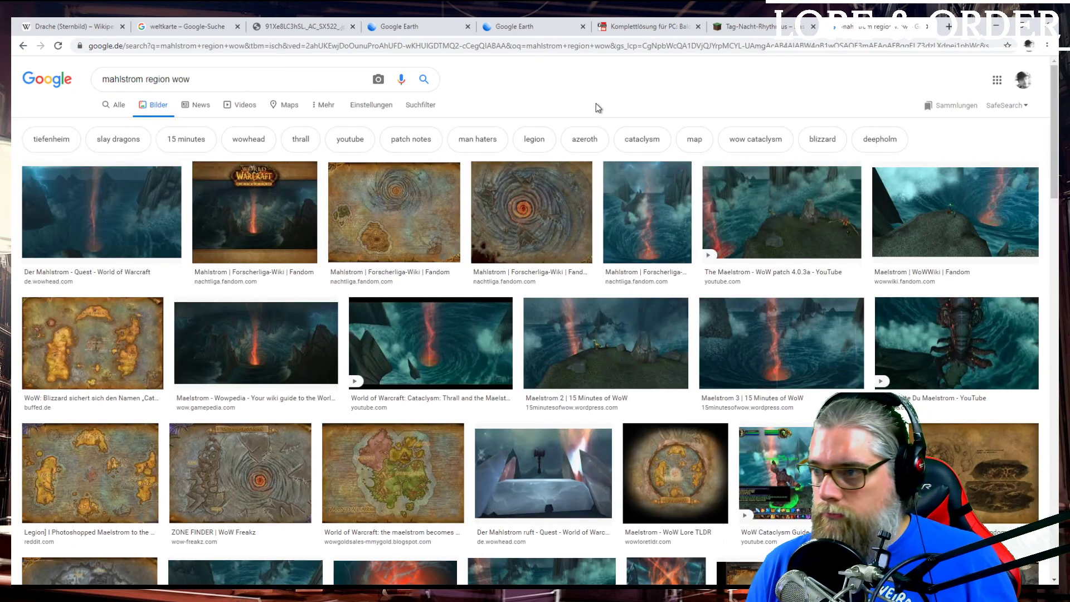
pyautogui.scroll(-4, 481, 217)
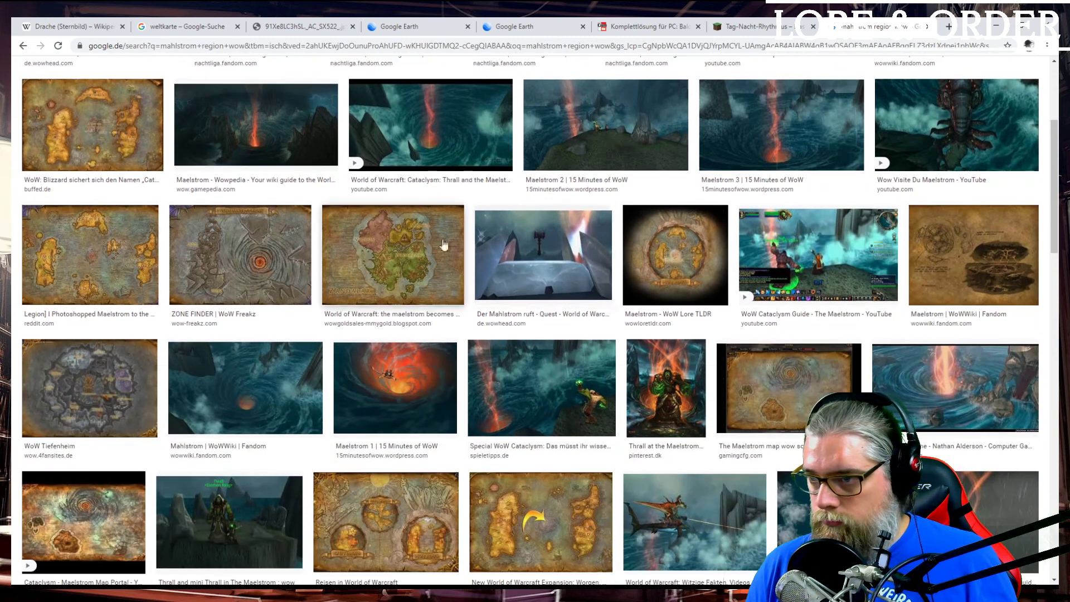
pyautogui.scroll(-5, 480, 218)
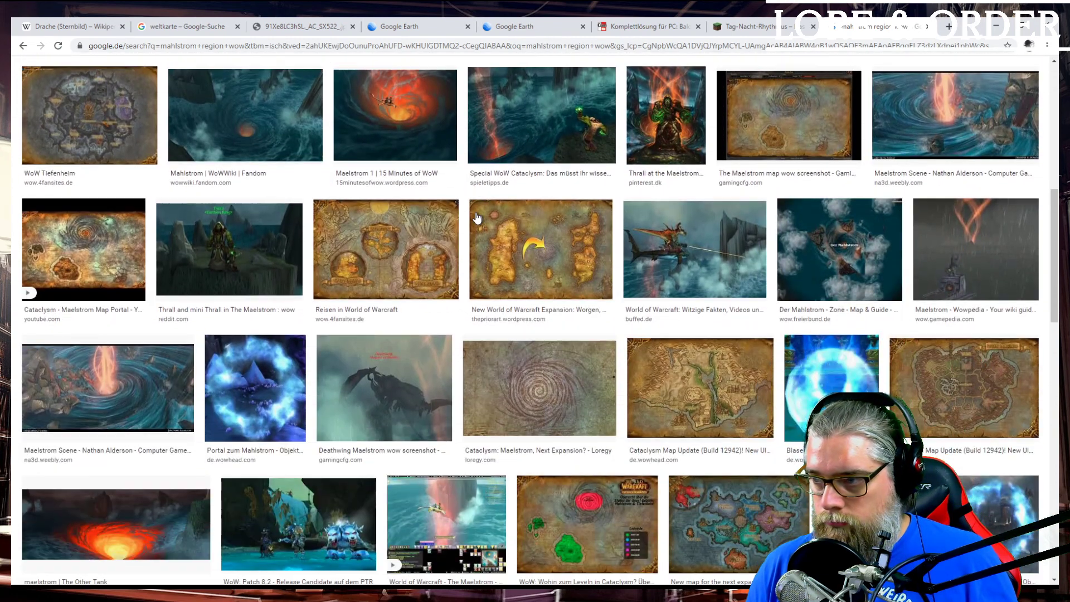
# - Examine the remaining 'mahlstrom region wow' image results for maps and scenery of the maelstrom area
pyautogui.scroll(-7, 478, 217)
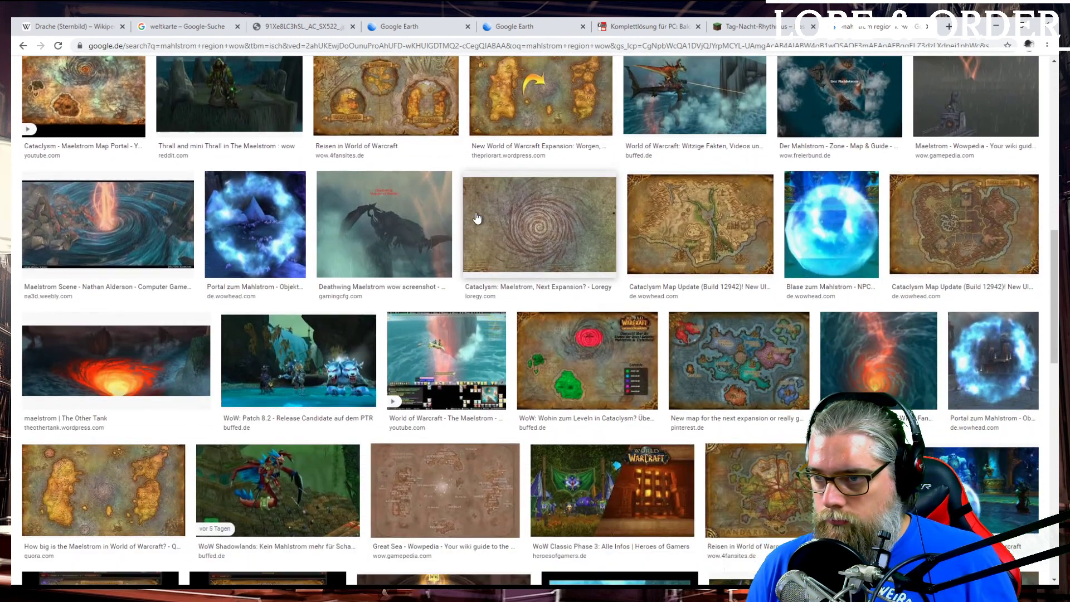
pyautogui.scroll(-3, 477, 217)
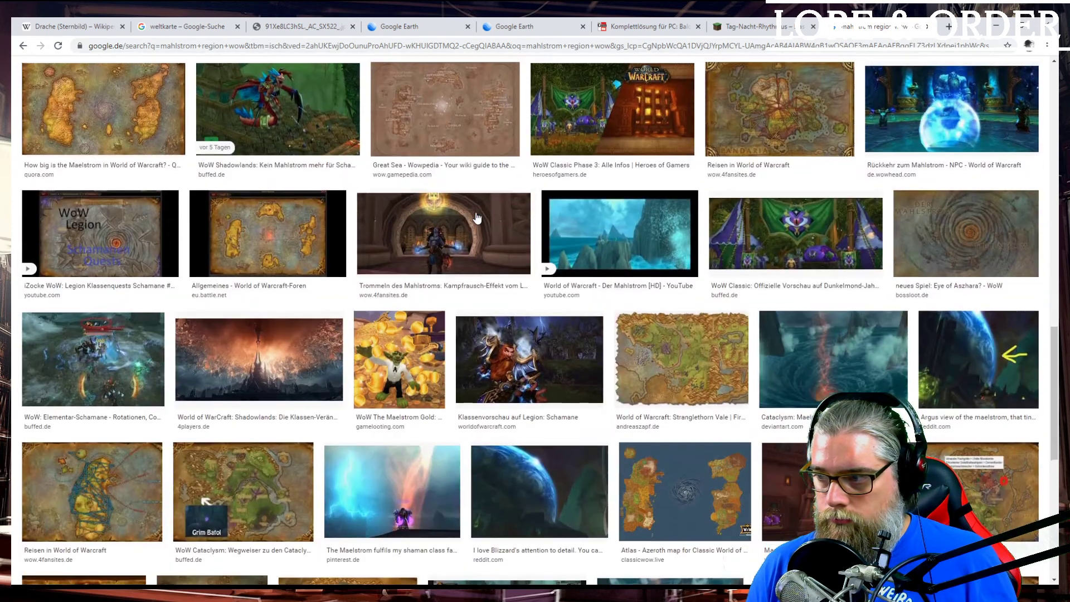
pyautogui.scroll(-7, 477, 218)
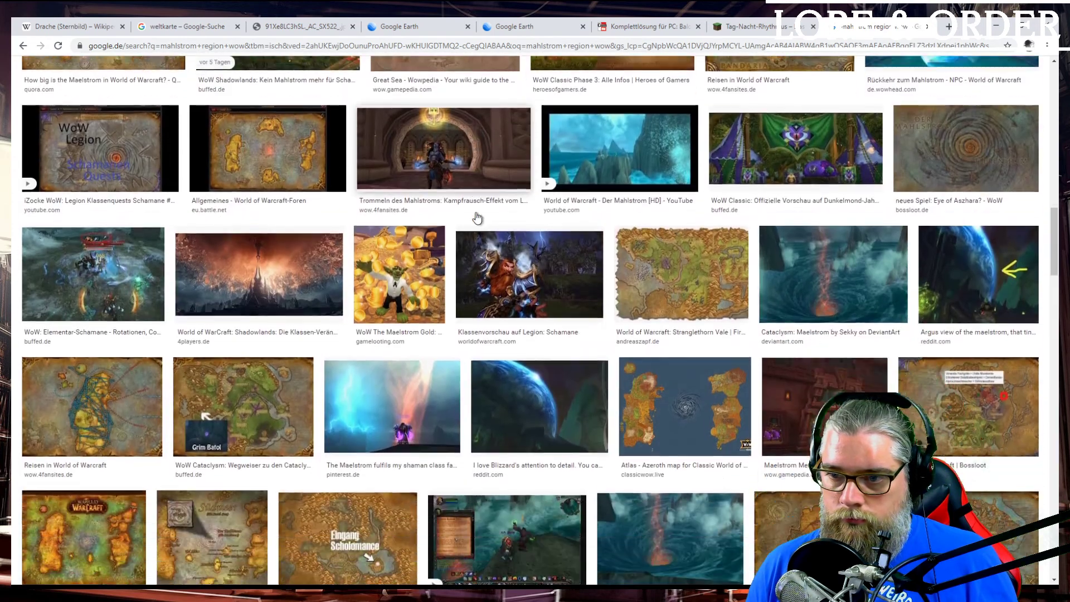
pyautogui.scroll(-1, 477, 218)
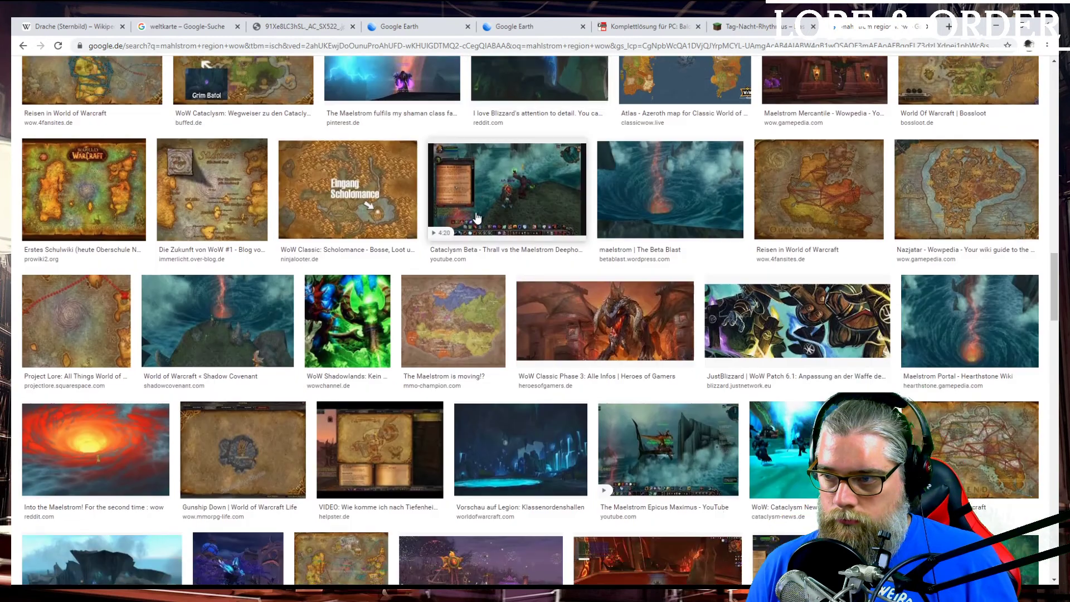
pyautogui.scroll(-3, 478, 217)
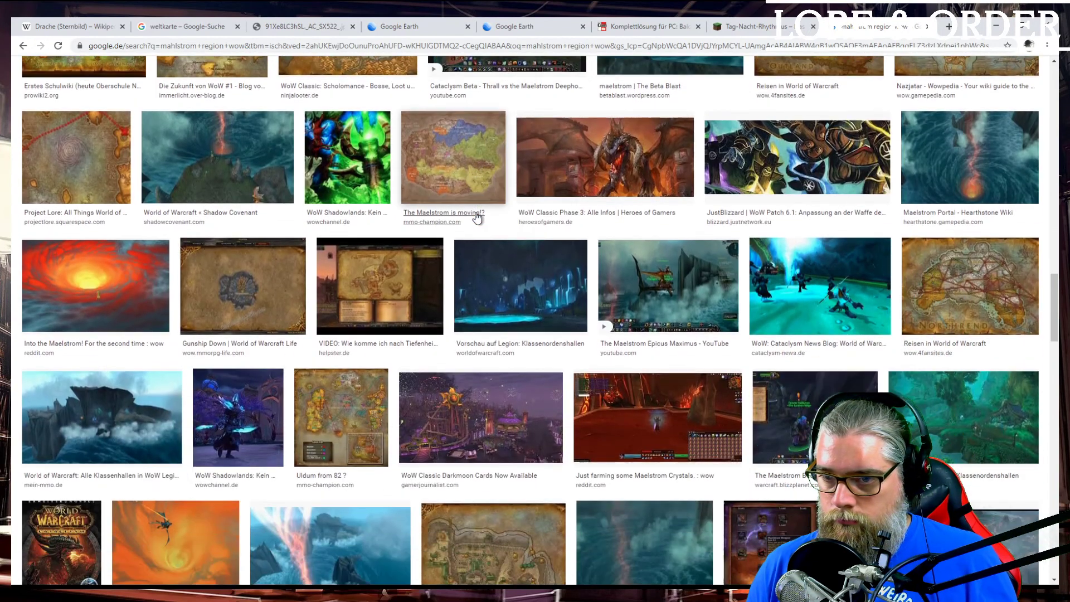
pyautogui.scroll(-2, 477, 217)
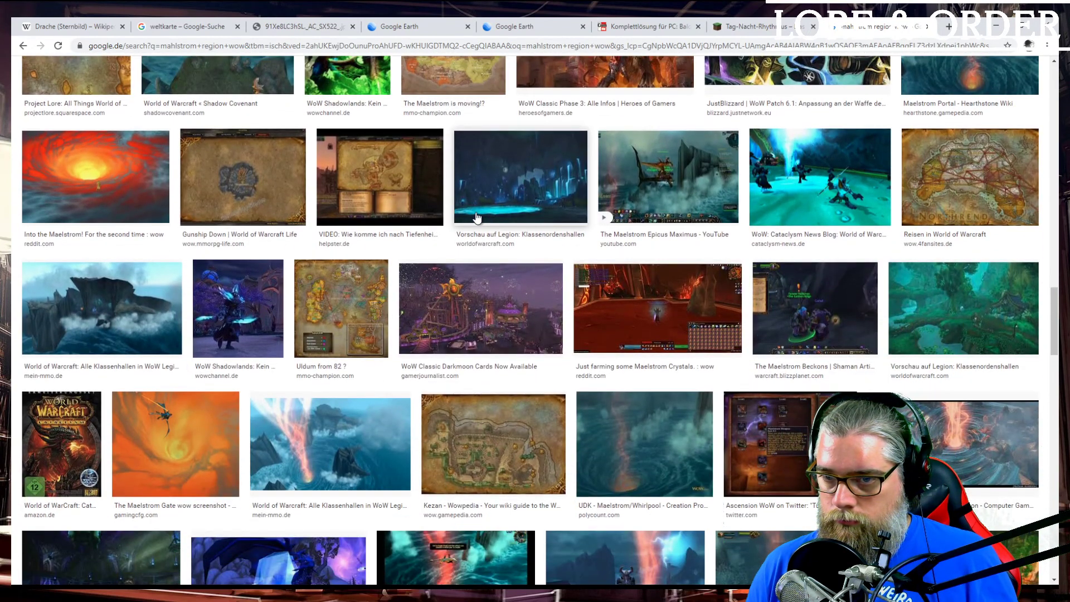
pyautogui.scroll(-1, 477, 217)
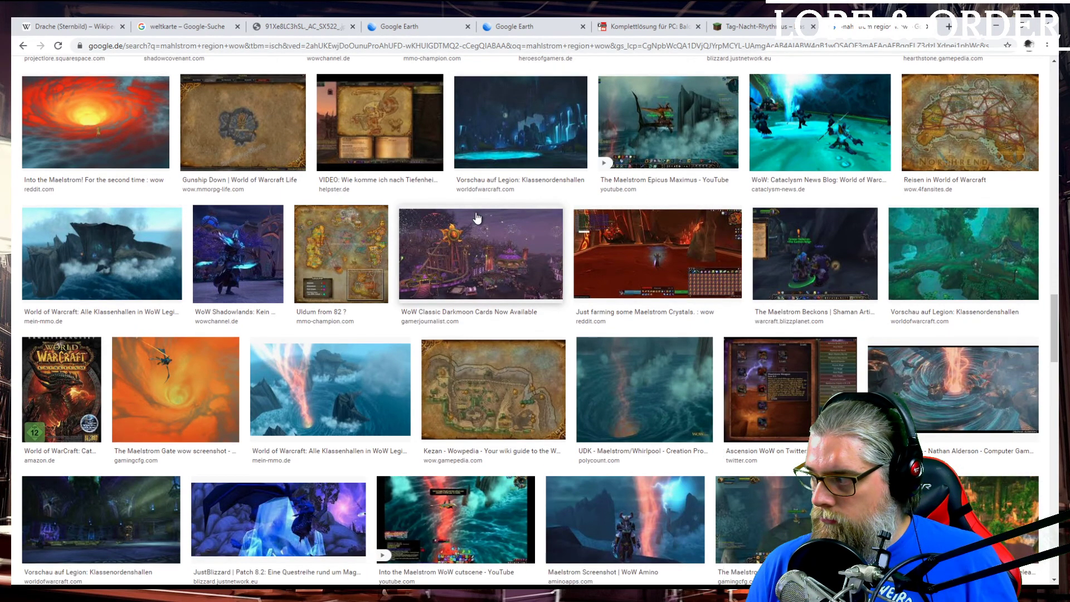
pyautogui.scroll(-5, 477, 217)
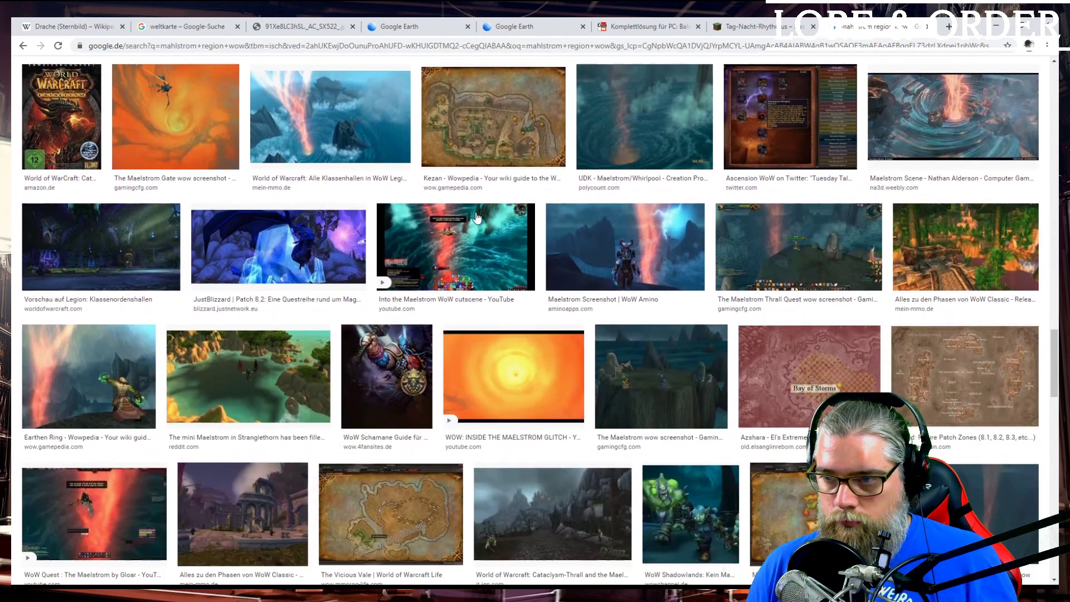
pyautogui.scroll(-4, 500, 215)
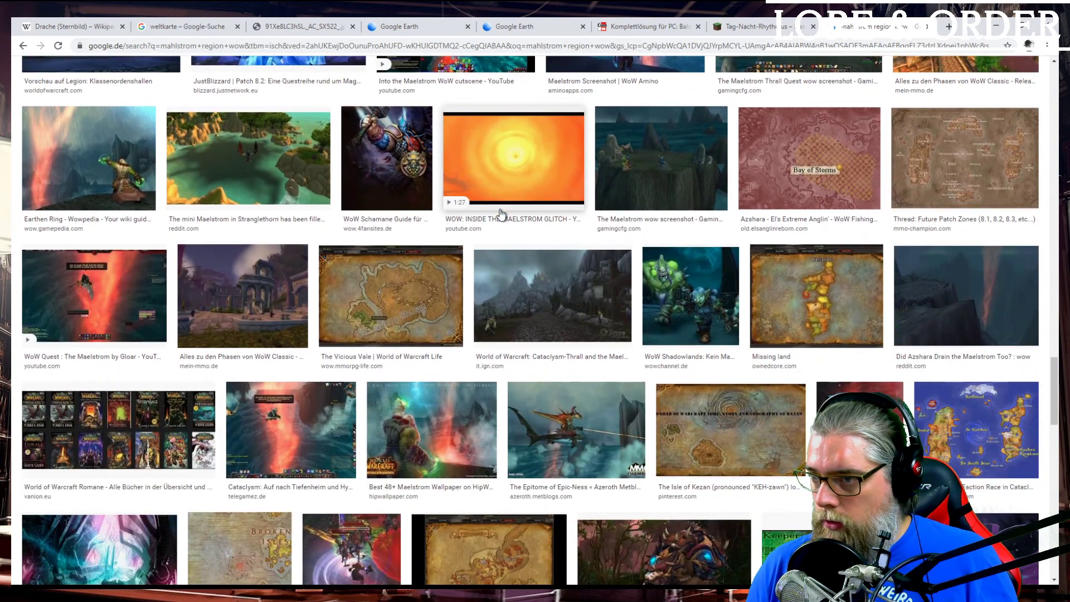
# - Preview the 'Cataclysm-Thrall and the Maelstrom Gameplay' picture and look through the image results below it
pyautogui.click(548, 283)
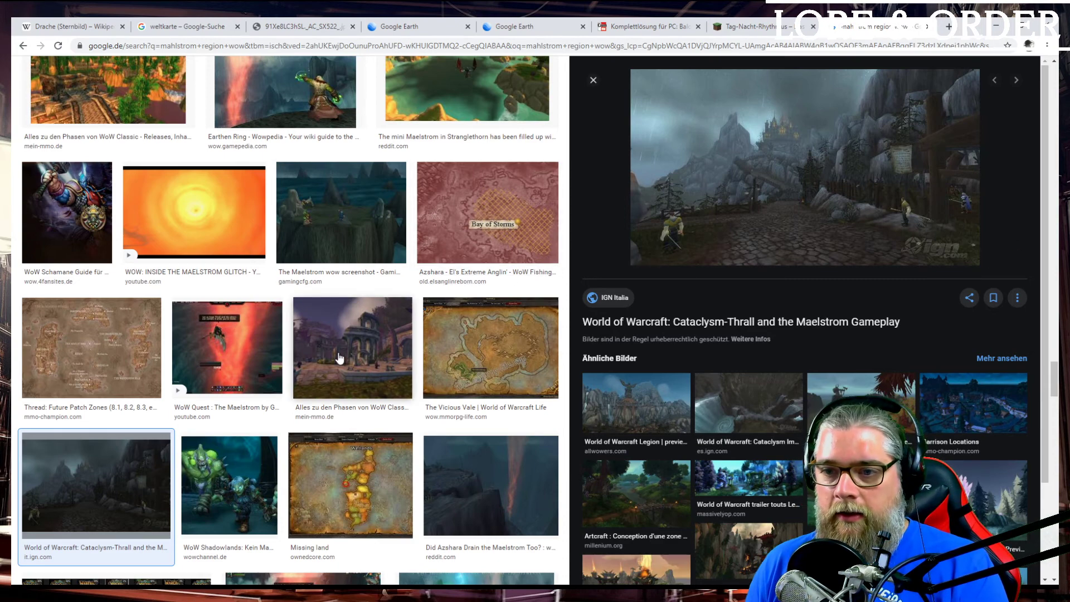
pyautogui.scroll(-3, 354, 373)
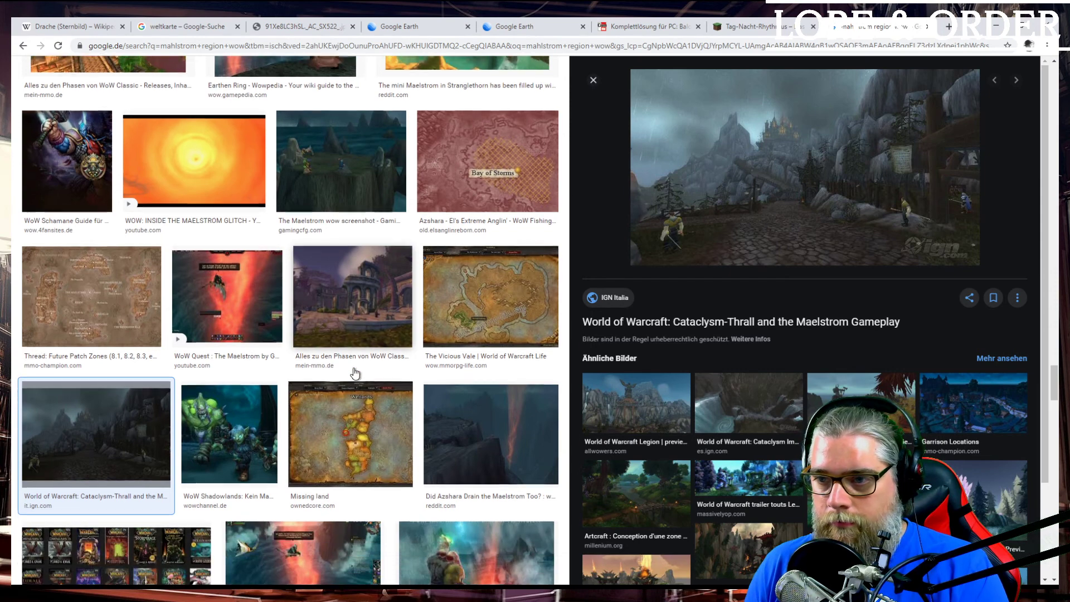
pyautogui.scroll(-5, 354, 373)
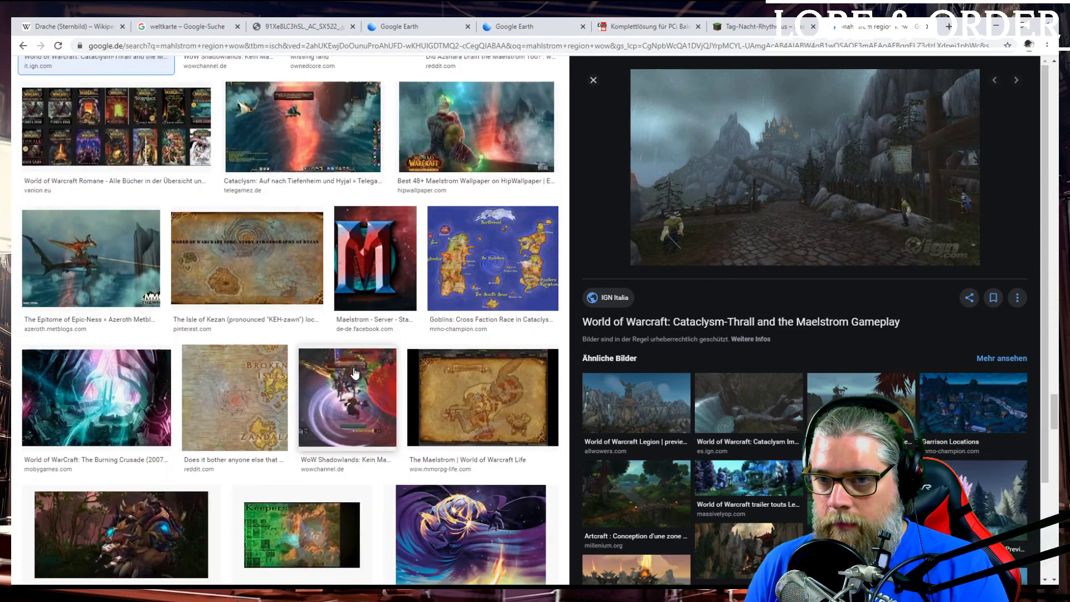
pyautogui.scroll(-2, 354, 372)
pyautogui.scroll(-1, 355, 372)
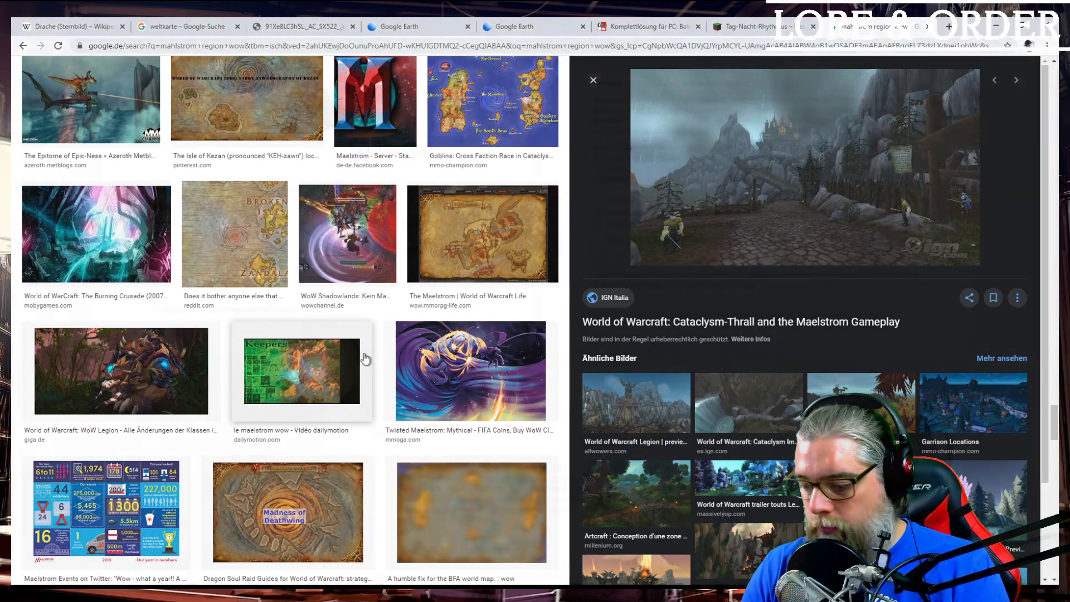
# - Search the images for 'tiefenheim' and preview the 4Fansites, Wowhead and Pinterest pictures of the glowing temple
pyautogui.hotkey('alt', 'Tab')
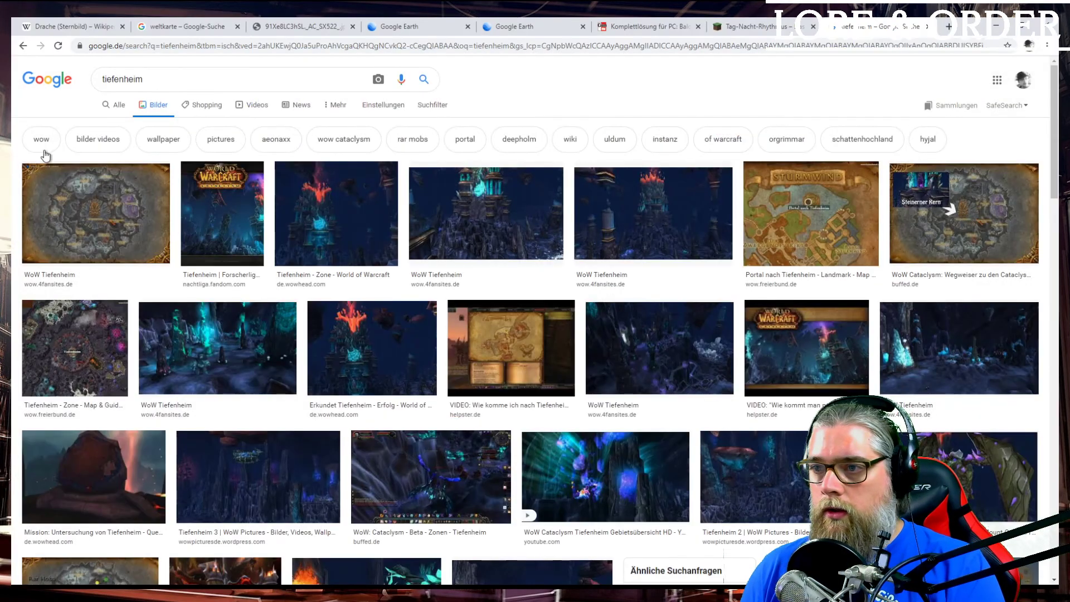
pyautogui.click(510, 214)
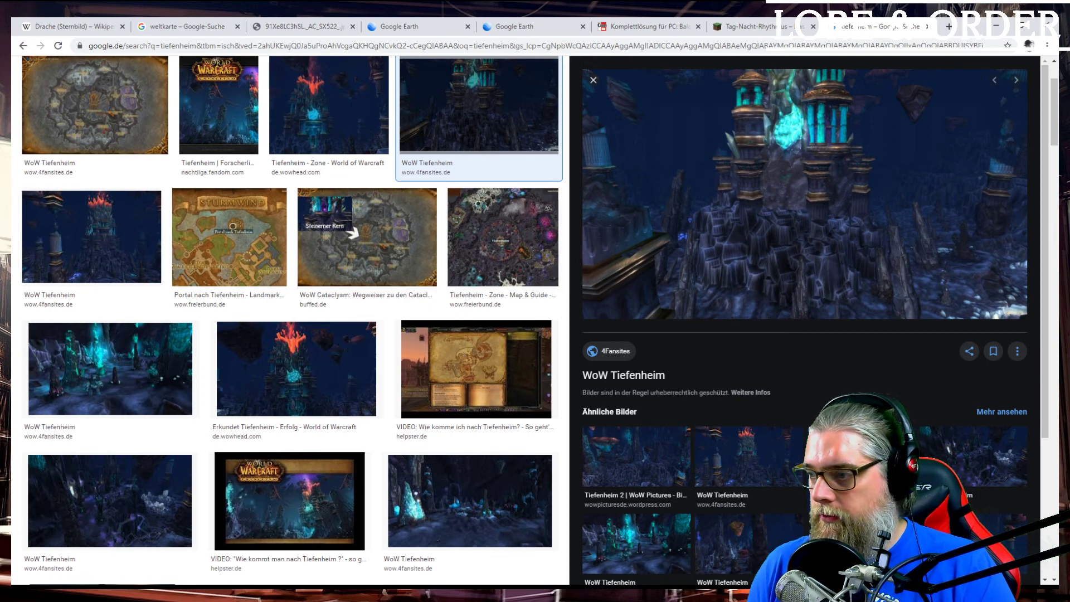
pyautogui.press('Left')
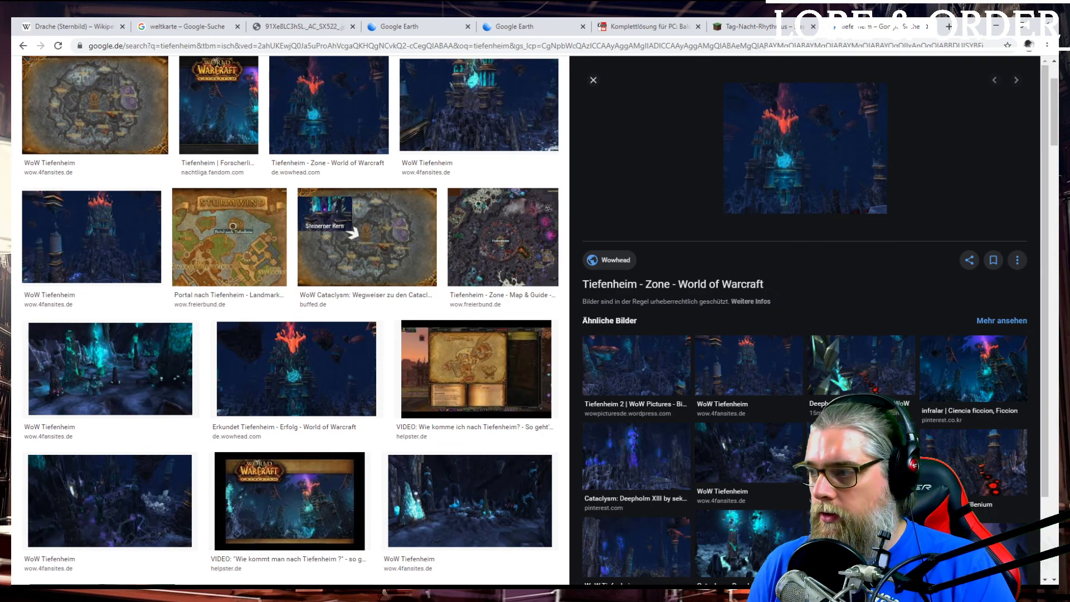
pyautogui.click(1015, 379)
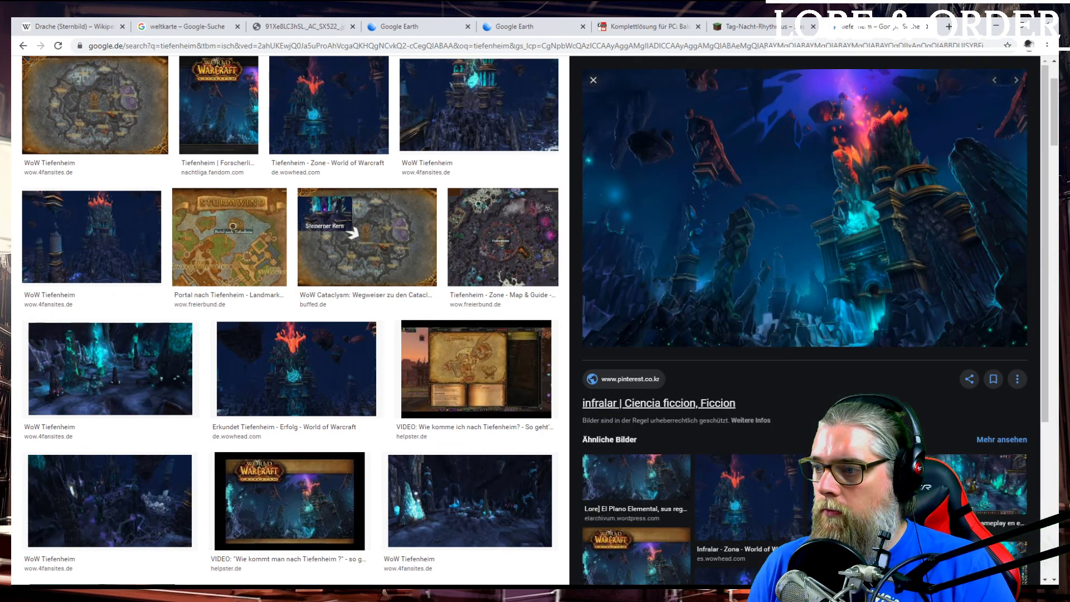
pyautogui.click(475, 107)
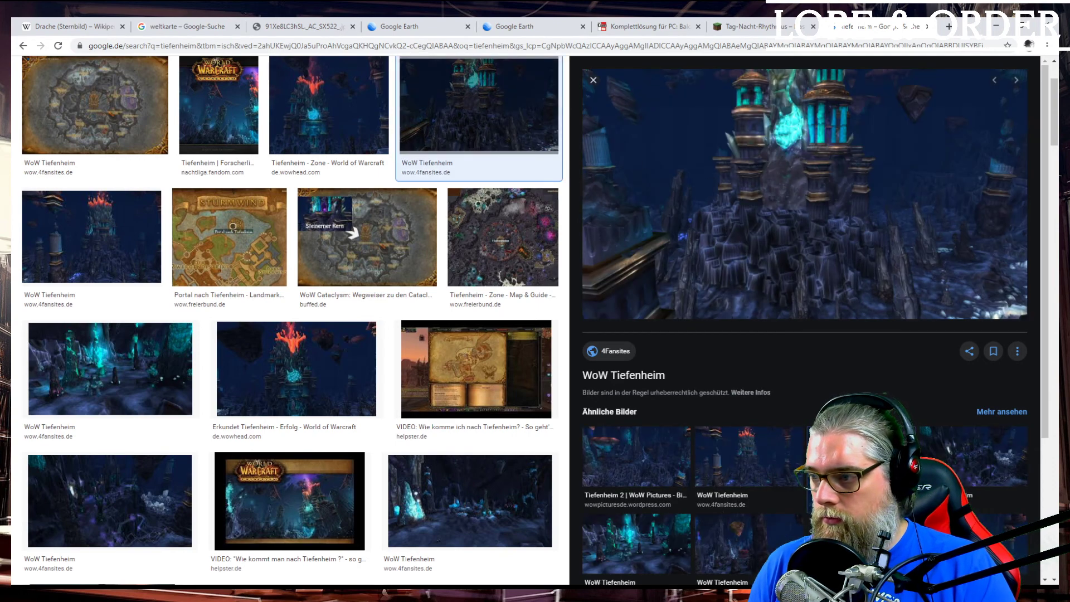
pyautogui.press('Left')
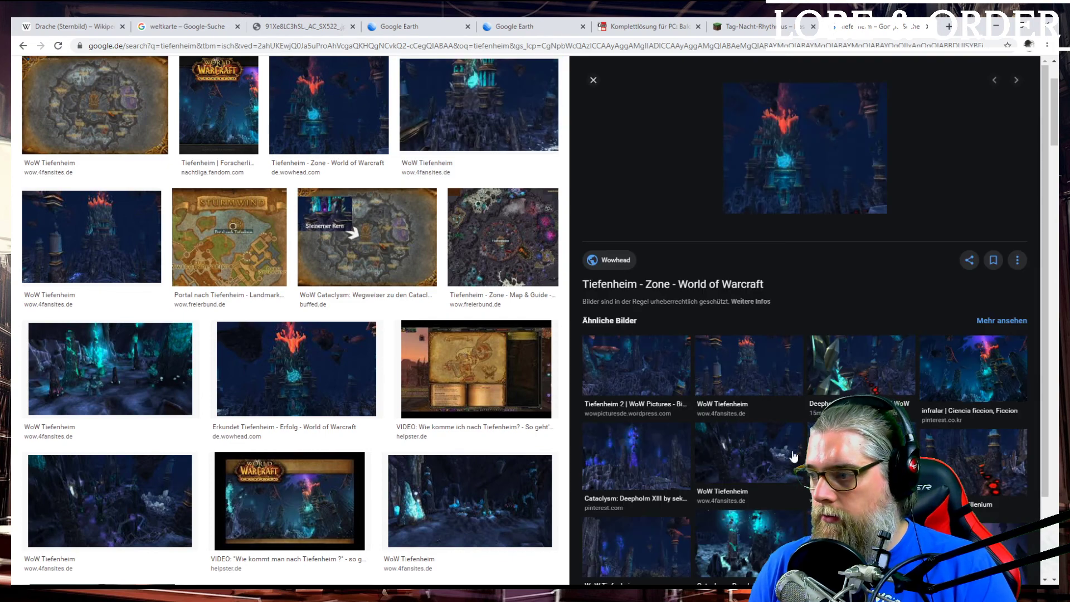
# - Open the Wowhead and 4Fansites Tiefenheim temple pictures full size in their own browser tabs and view them
pyautogui.click(345, 112)
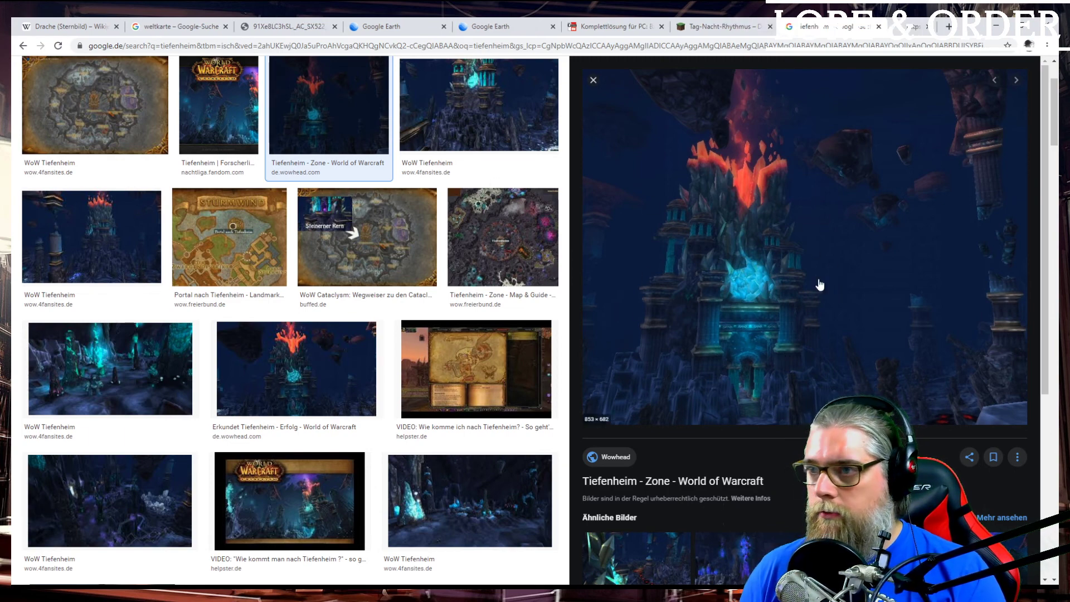
pyautogui.click(448, 79)
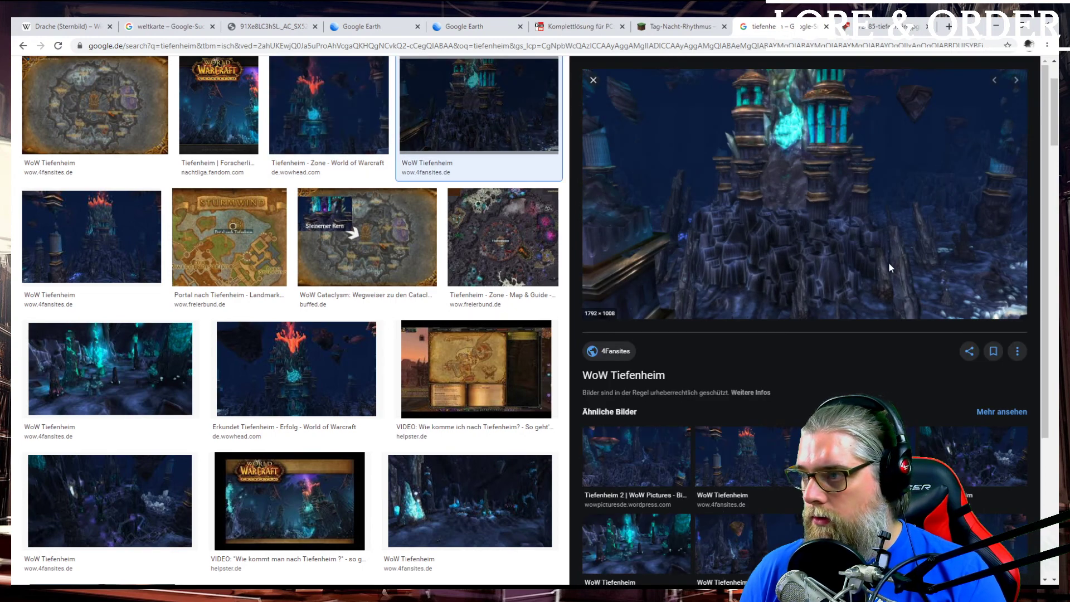
pyautogui.click(775, 27)
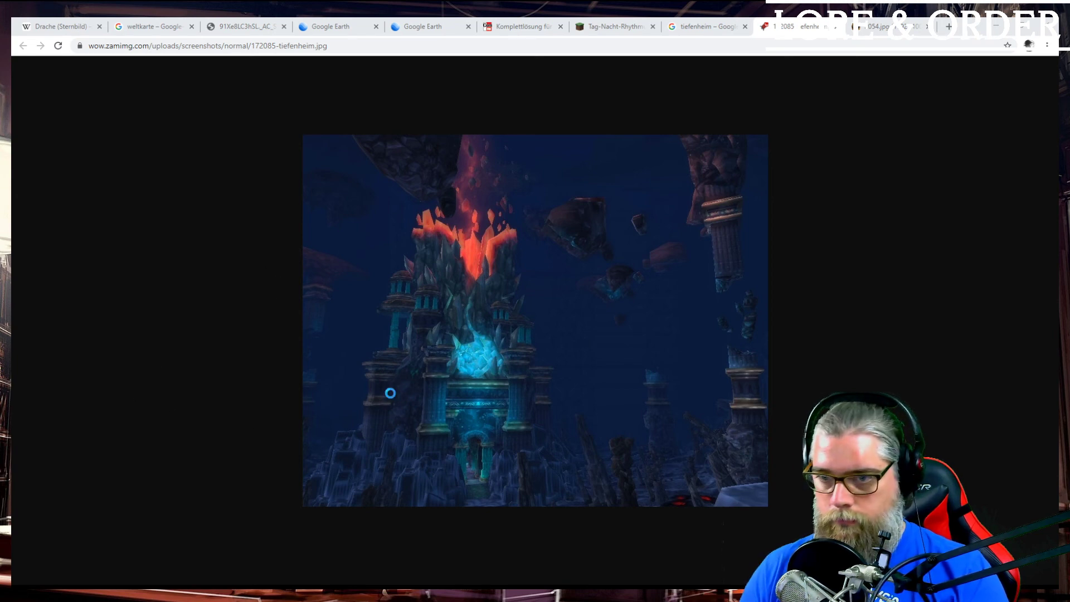
pyautogui.click(879, 26)
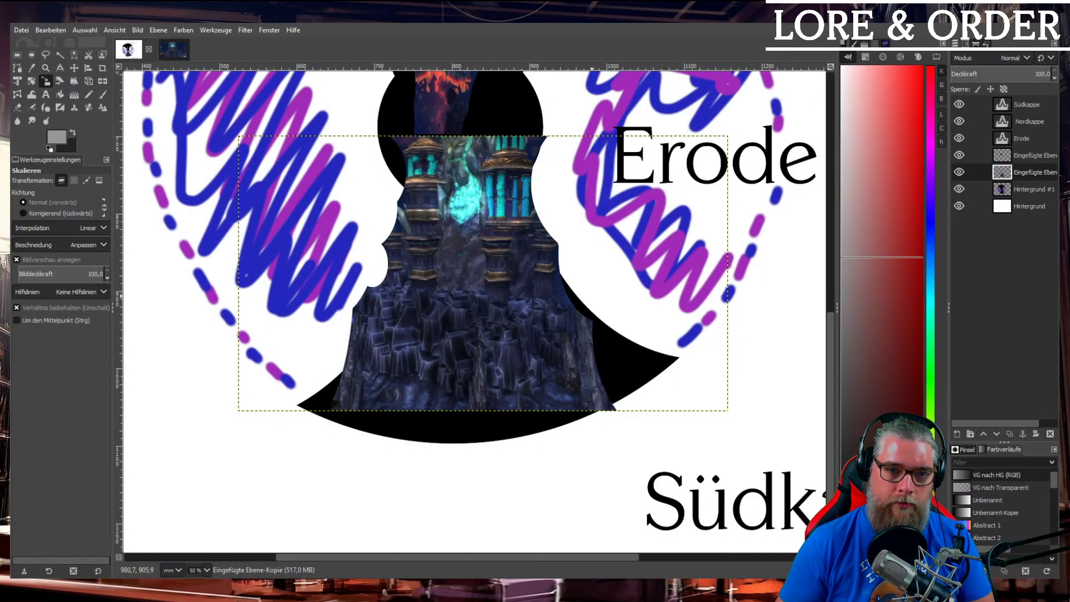
# - In GIMP, scale the pasted lower temple layer to about 1238 × 696 px and centre it in the black shape's lower neck
pyautogui.click(697, 390)
pyautogui.moveTo(730, 413); pyautogui.dragTo(489, 300)
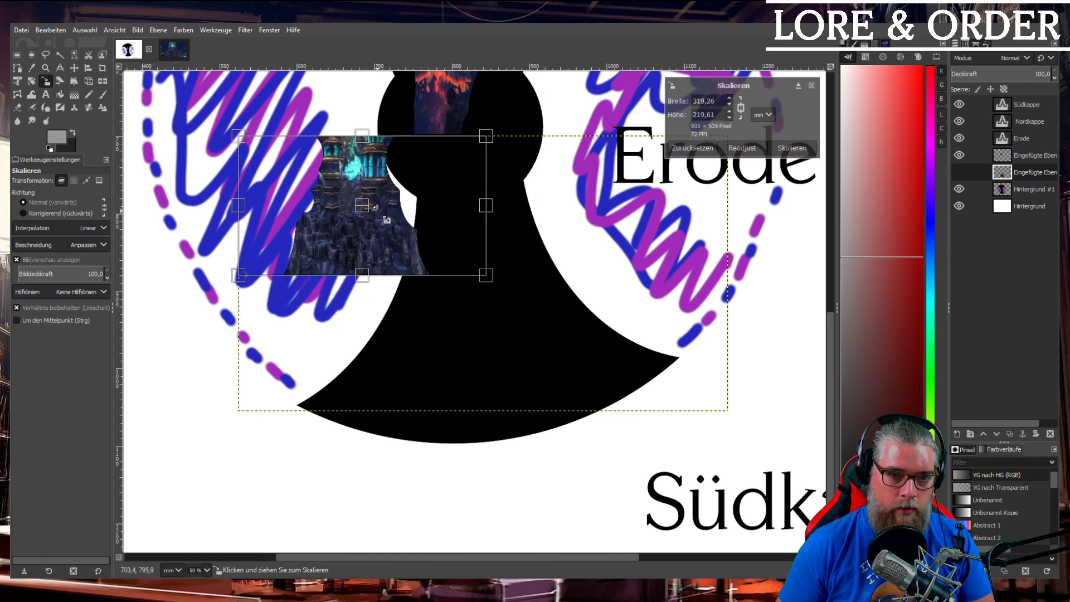
pyautogui.moveTo(360, 205); pyautogui.dragTo(455, 300)
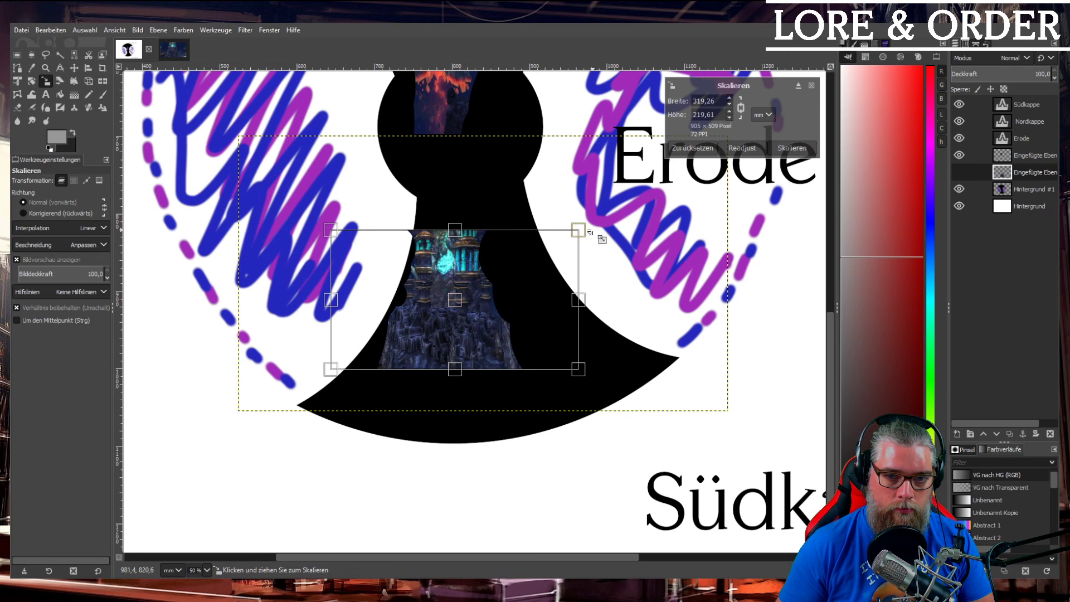
pyautogui.moveTo(580, 230); pyautogui.dragTo(669, 177)
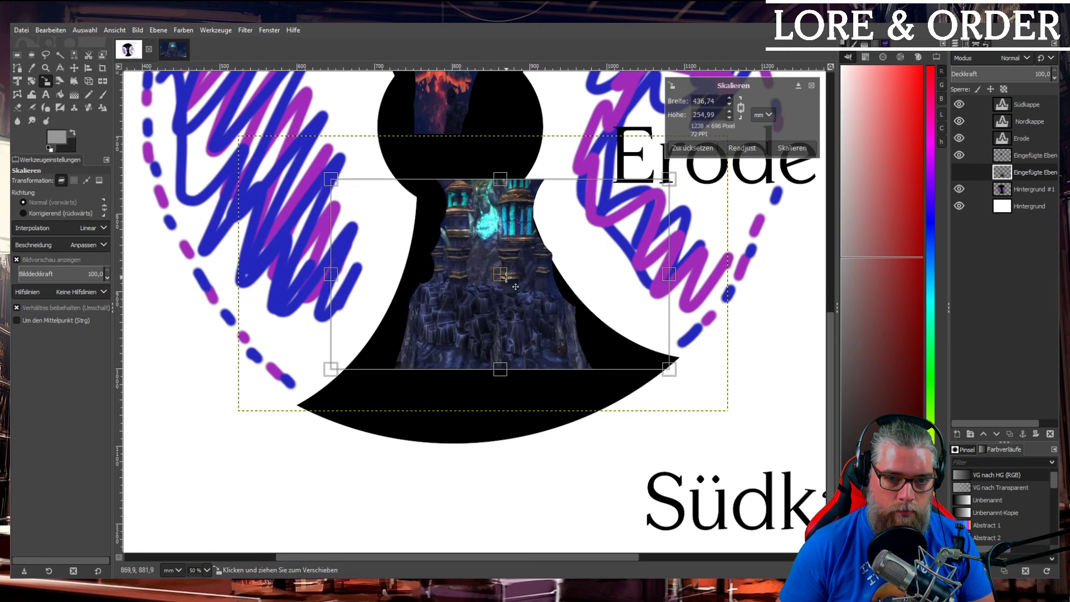
pyautogui.moveTo(501, 274); pyautogui.dragTo(479, 254)
pyautogui.click(788, 150)
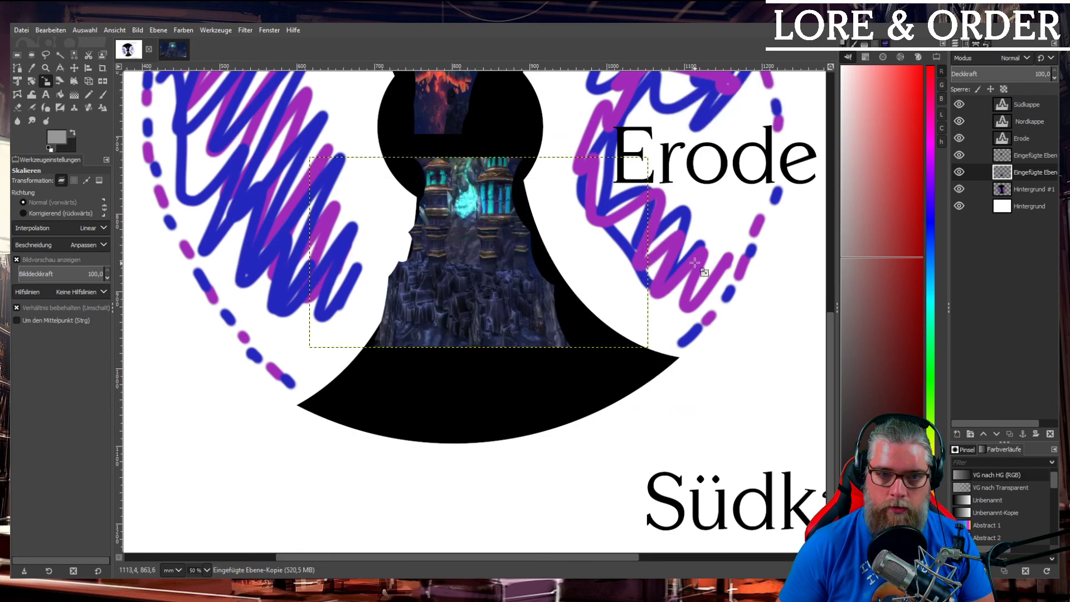
# - Move the upside-down temple layer with the red flames down until it overlaps the top of the lower temple picture
pyautogui.scroll(6, 722, 203)
pyautogui.scroll(-4, 713, 199)
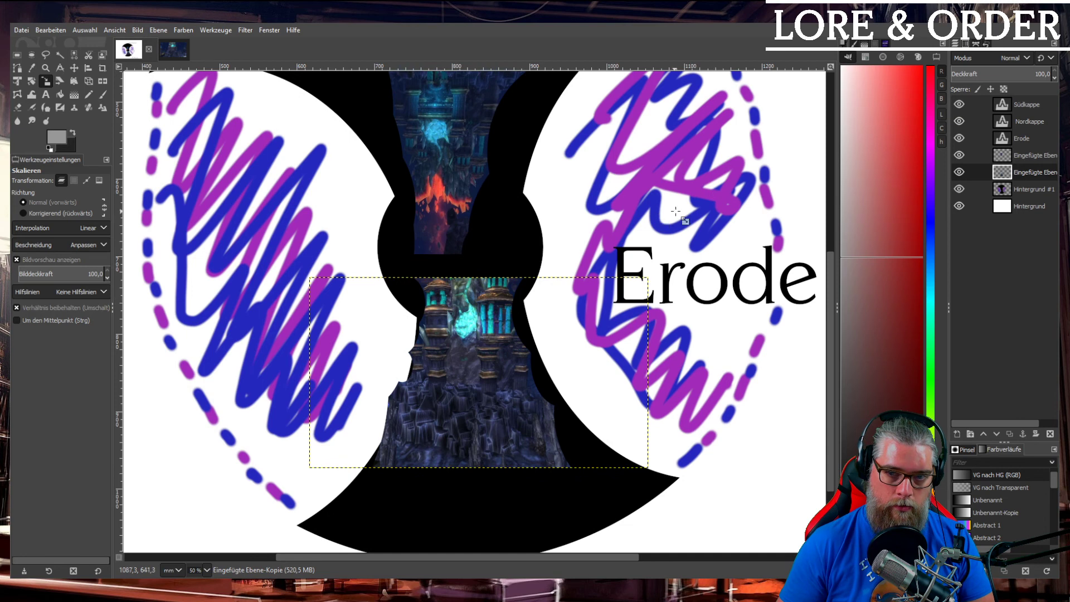
pyautogui.click(1033, 161)
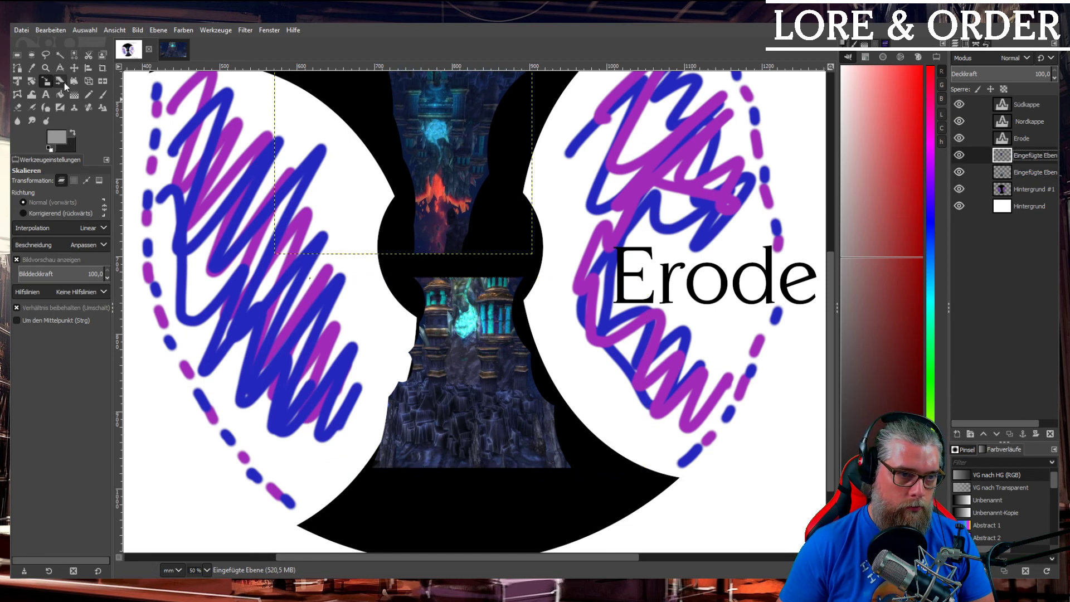
pyautogui.click(74, 67)
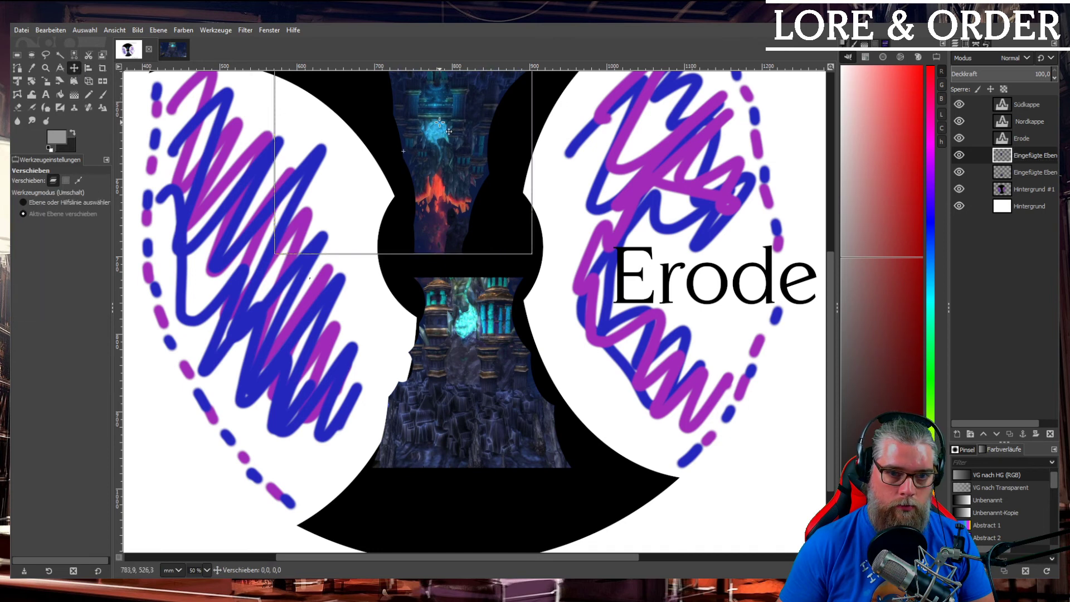
pyautogui.moveTo(440, 123); pyautogui.dragTo(450, 160)
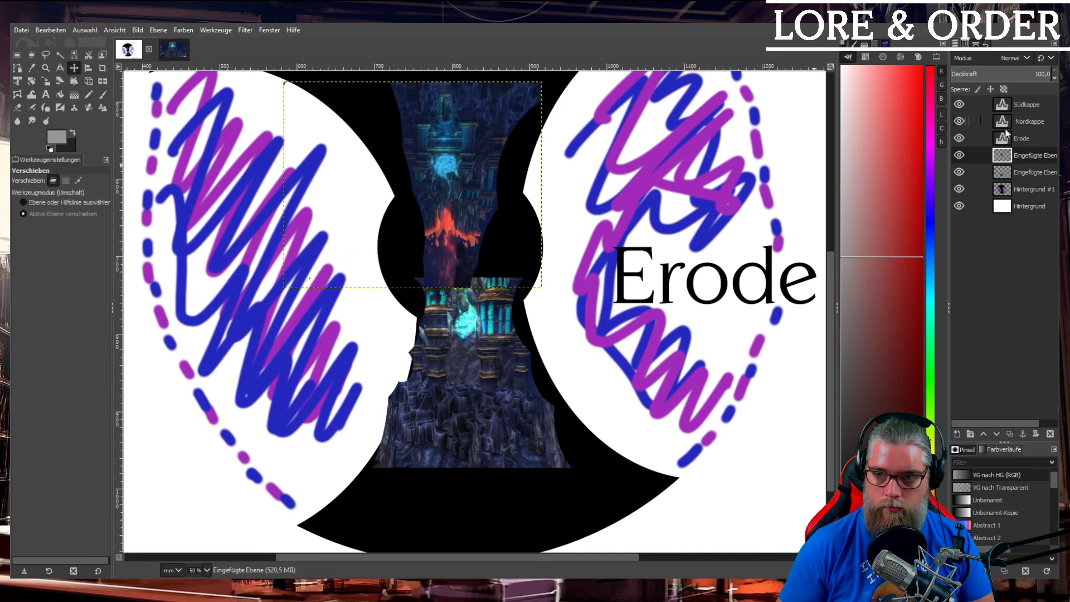
# - Scale the upper temple layer with the red flames to about 1185 × 948 px and centre it in the black shape's upper neck
pyautogui.click(1033, 172)
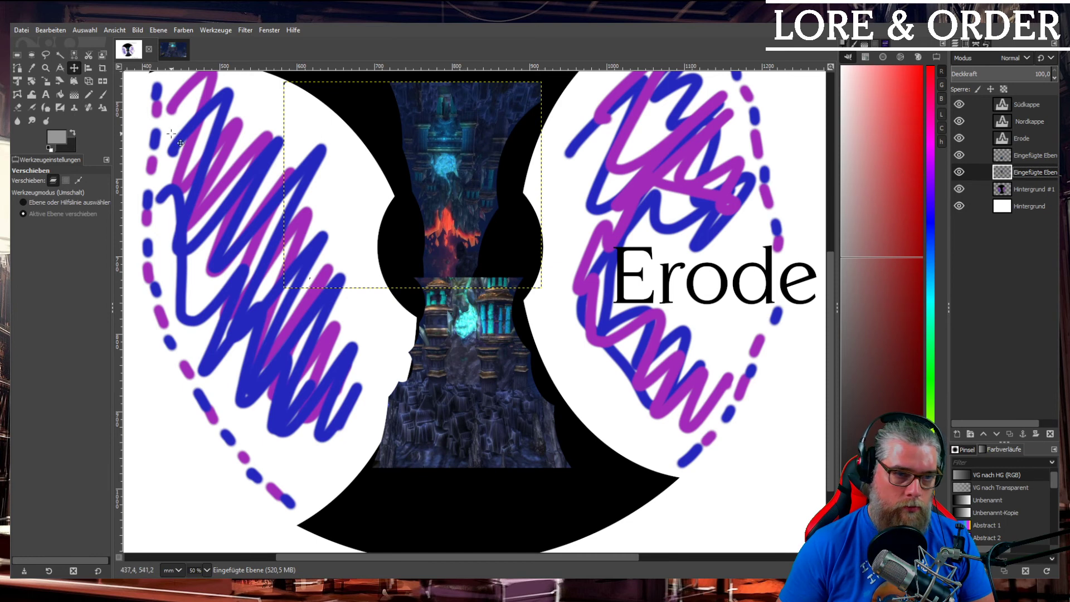
pyautogui.click(46, 82)
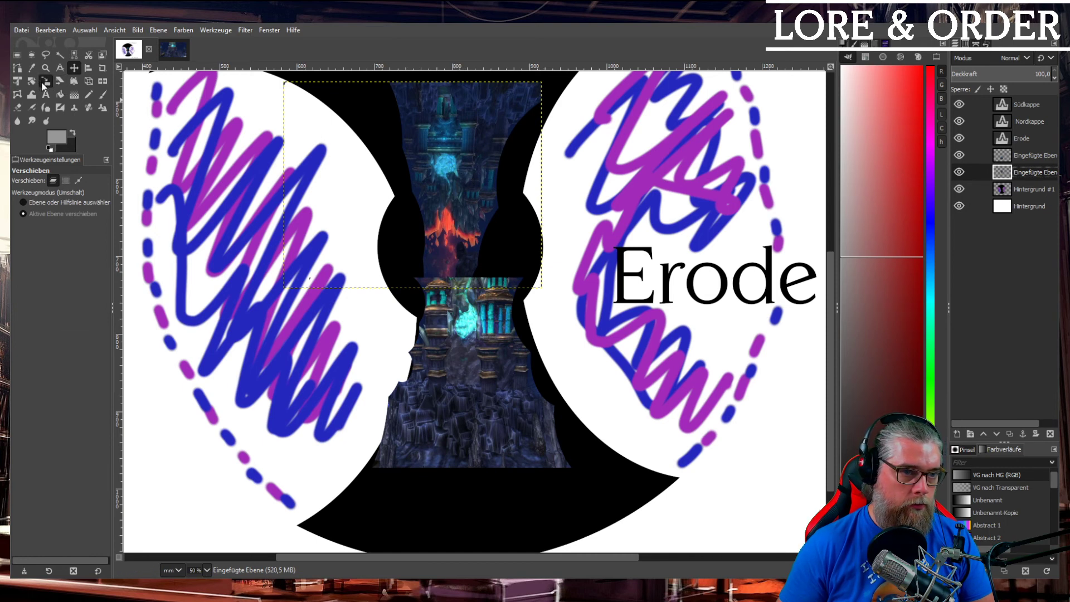
pyautogui.click(538, 245)
pyautogui.moveTo(539, 287); pyautogui.dragTo(608, 340)
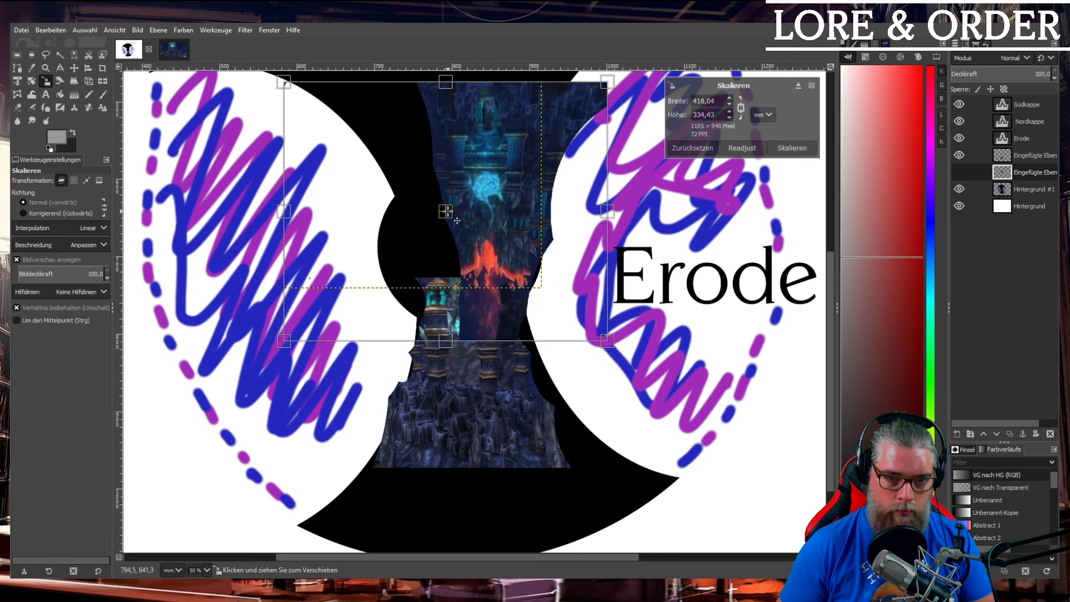
pyautogui.moveTo(445, 211); pyautogui.dragTo(405, 190)
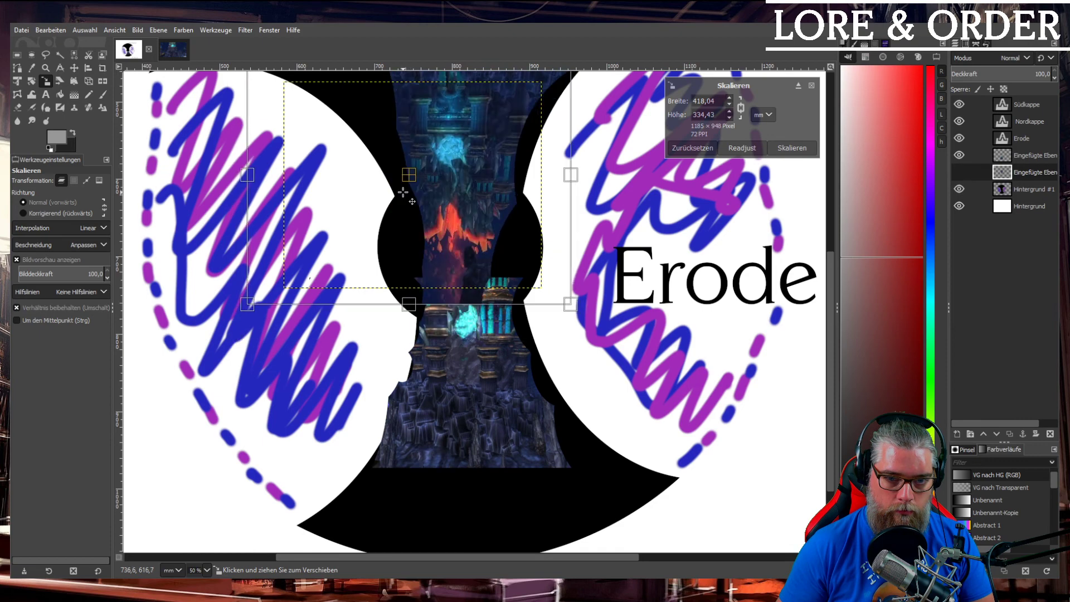
pyautogui.click(792, 148)
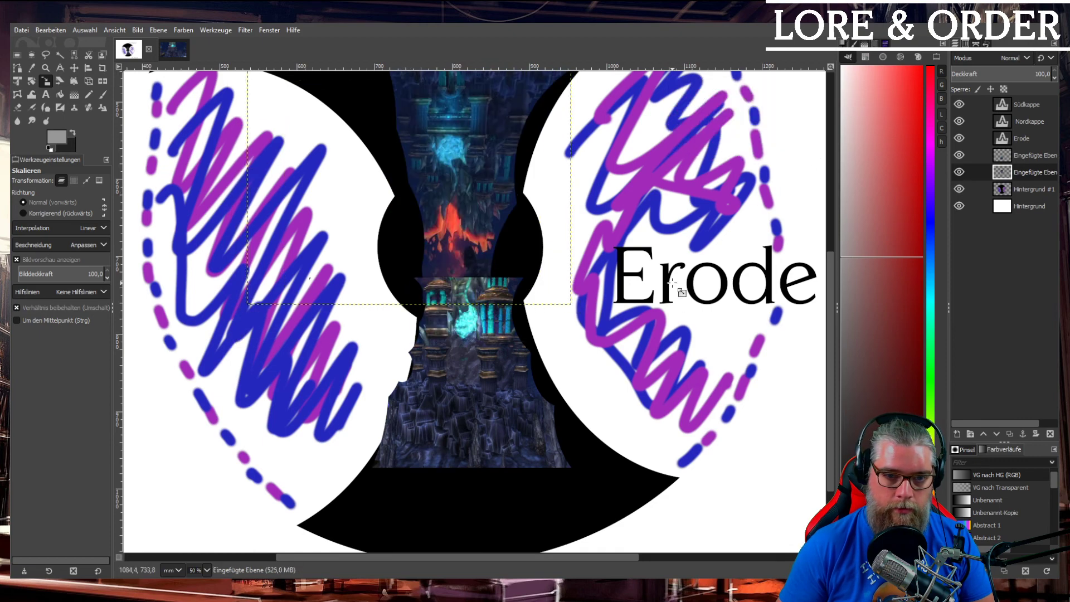
# - Examine how the two temple pictures fit together in the neck, both close up and within the whole planet cross-section
pyautogui.scroll(-3, 686, 290)
pyautogui.scroll(3, 690, 272)
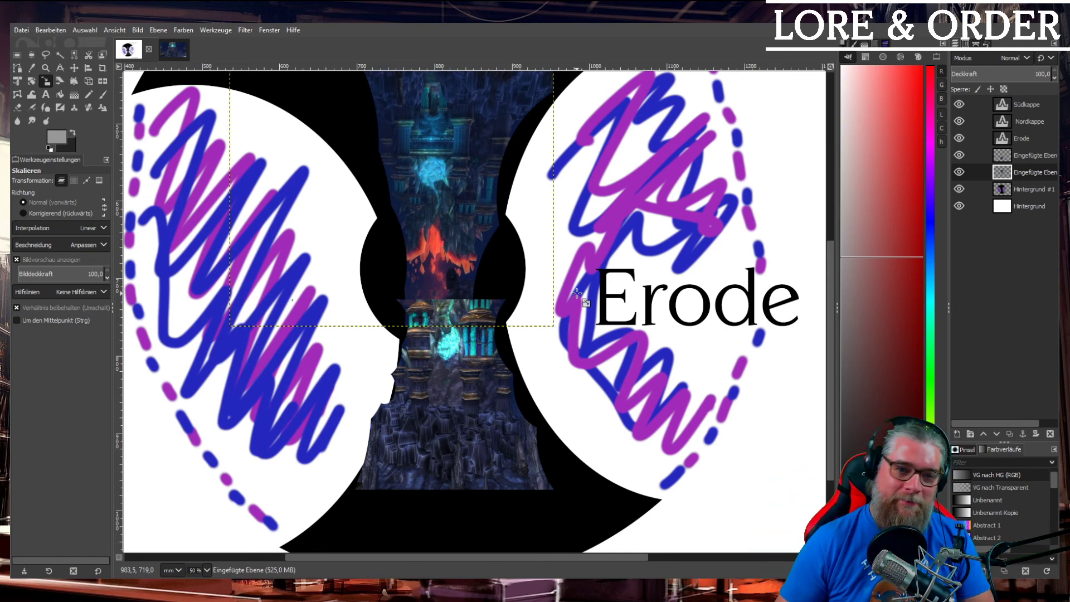
pyautogui.scroll(-3, 538, 227)
pyautogui.scroll(1, 445, 211)
pyautogui.scroll(2, 393, 191)
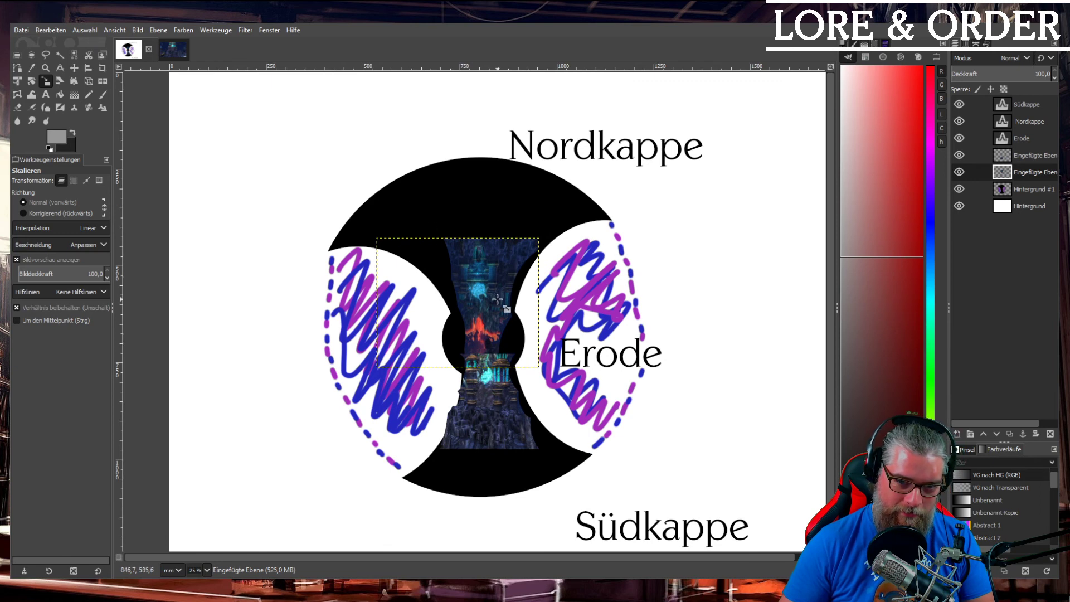
pyautogui.scroll(-1, 497, 300)
pyautogui.scroll(2, 499, 304)
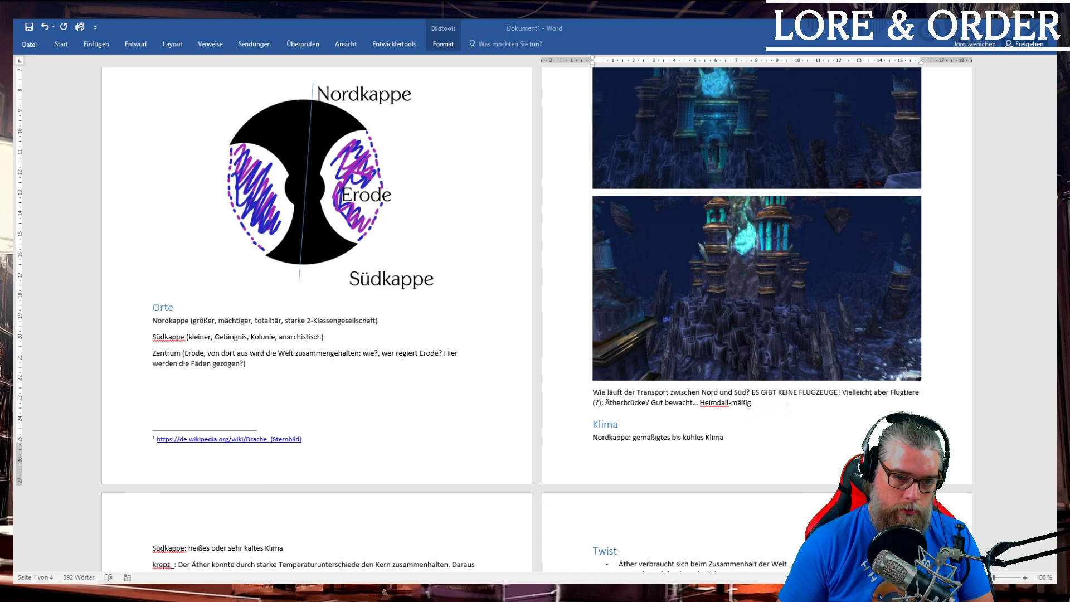
# - In the Word notes, replace the old planet picture above the Orte heading with the updated cross-section containing the temple images
pyautogui.click(308, 151)
pyautogui.click(288, 143)
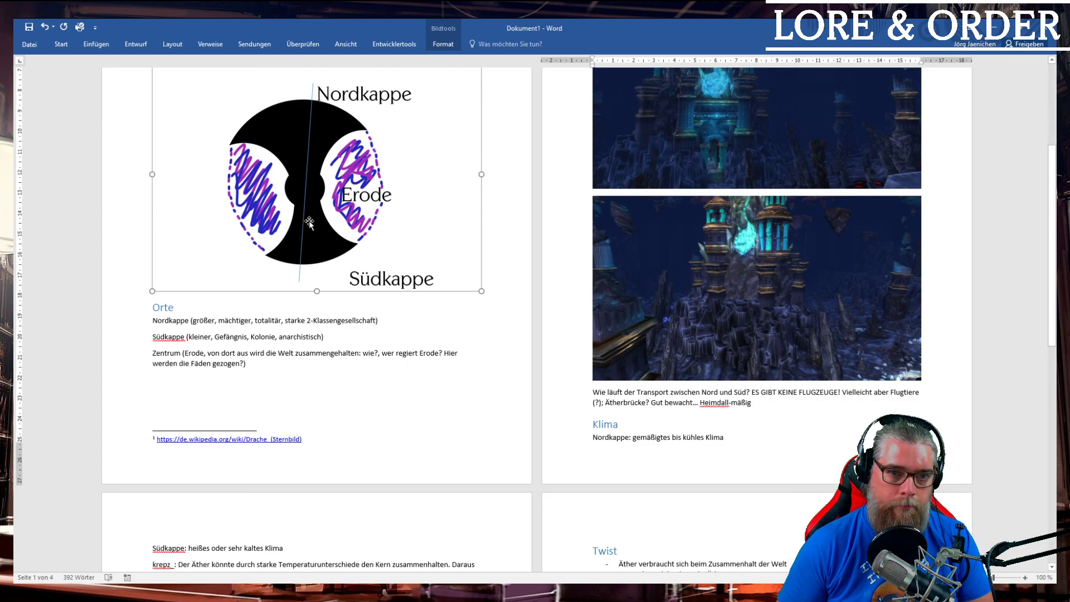
pyautogui.press('Delete')
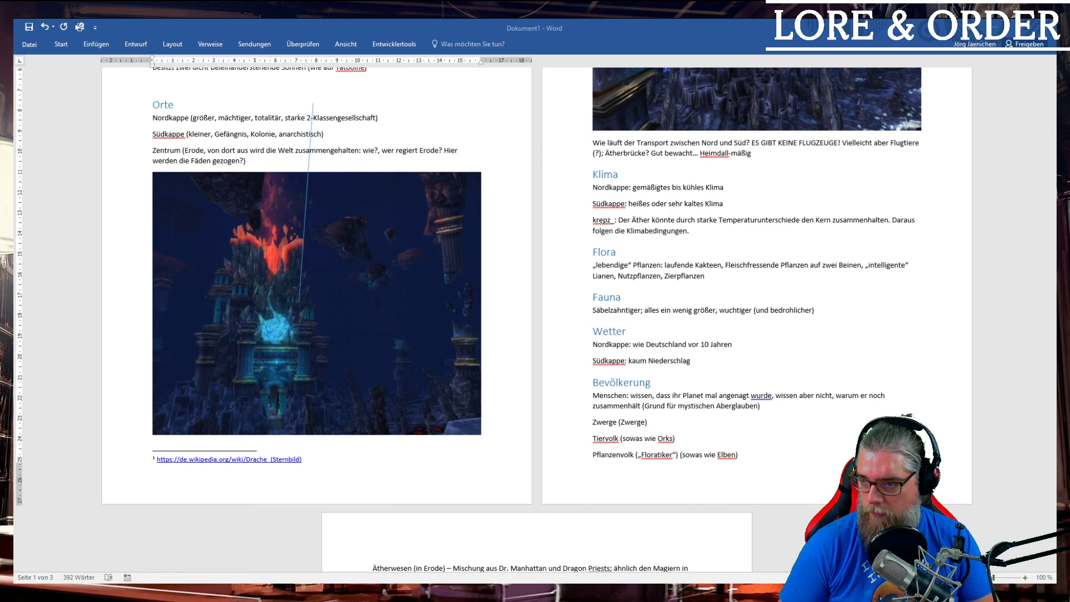
pyautogui.press('F2')
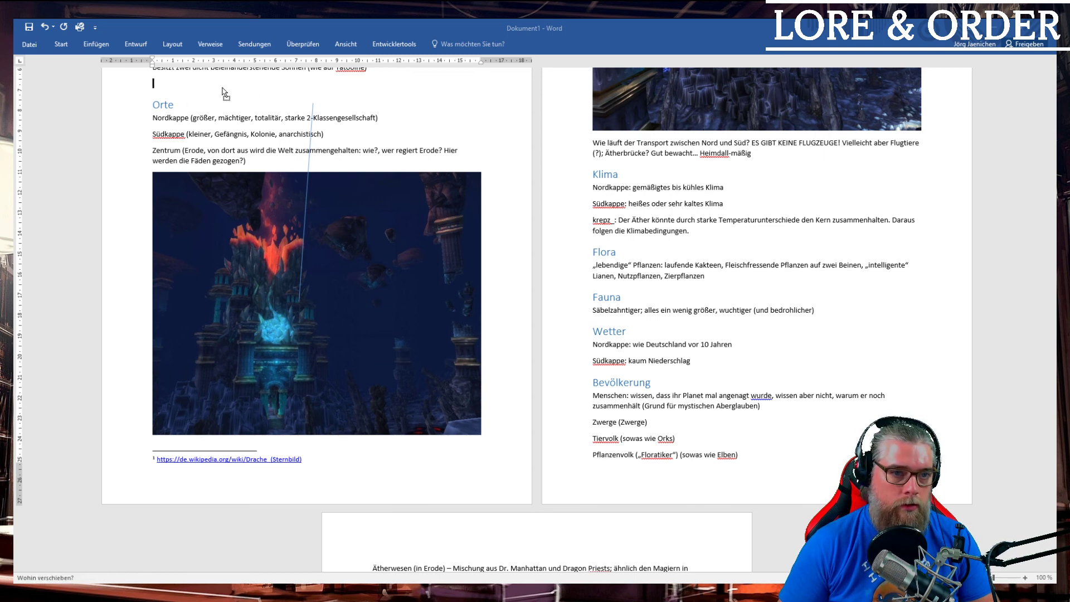
pyautogui.click(334, 213)
pyautogui.press('Return')
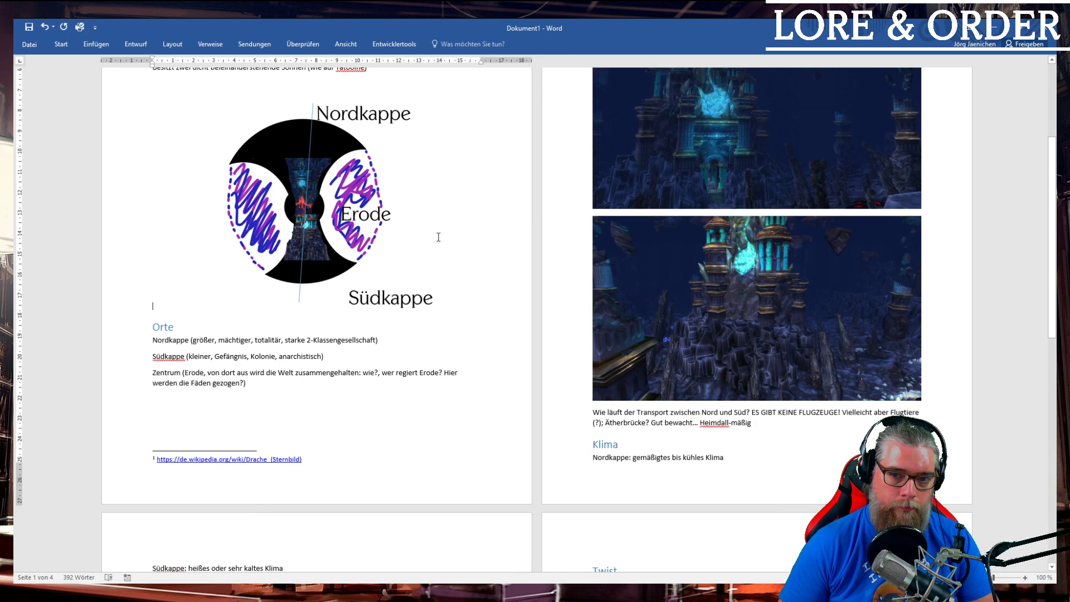
pyautogui.scroll(1, 438, 237)
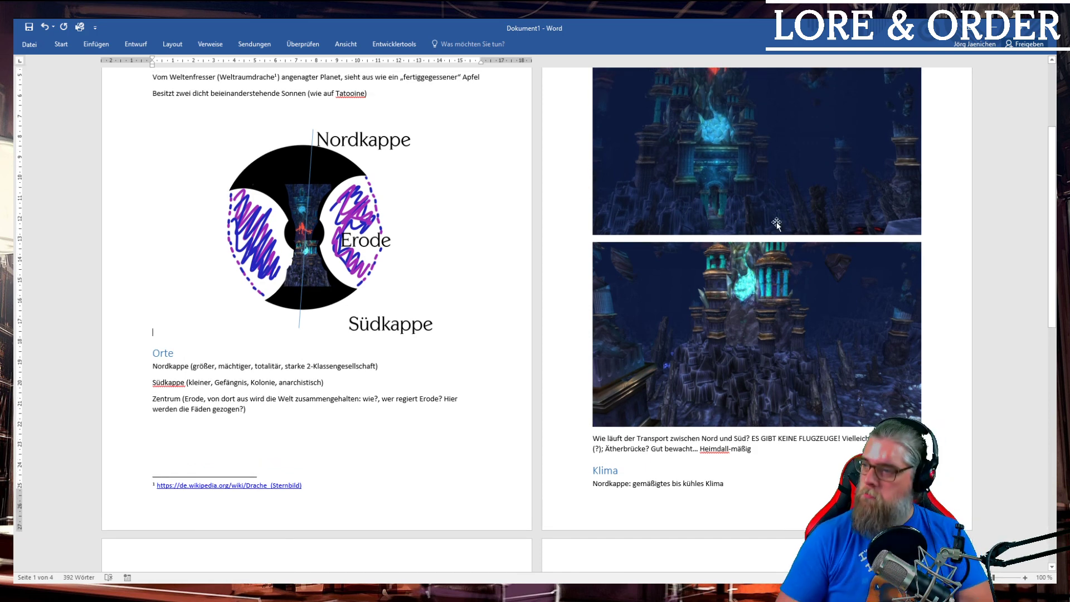